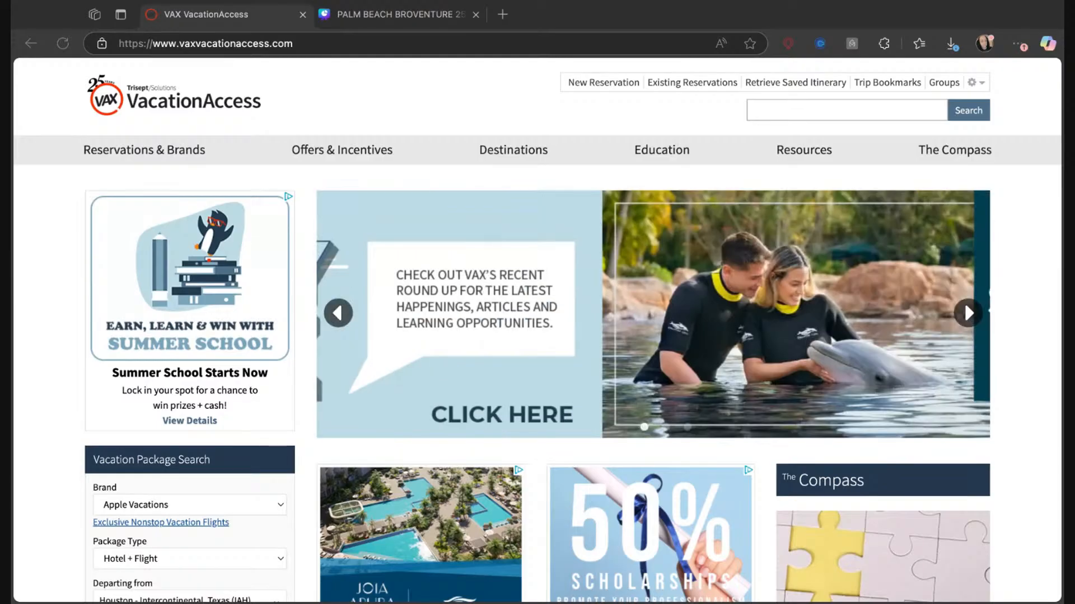
# Set the vacation package search to the Funjet Vacations brand with the Flight + Hotel package type.
pyautogui.click(328, 265)
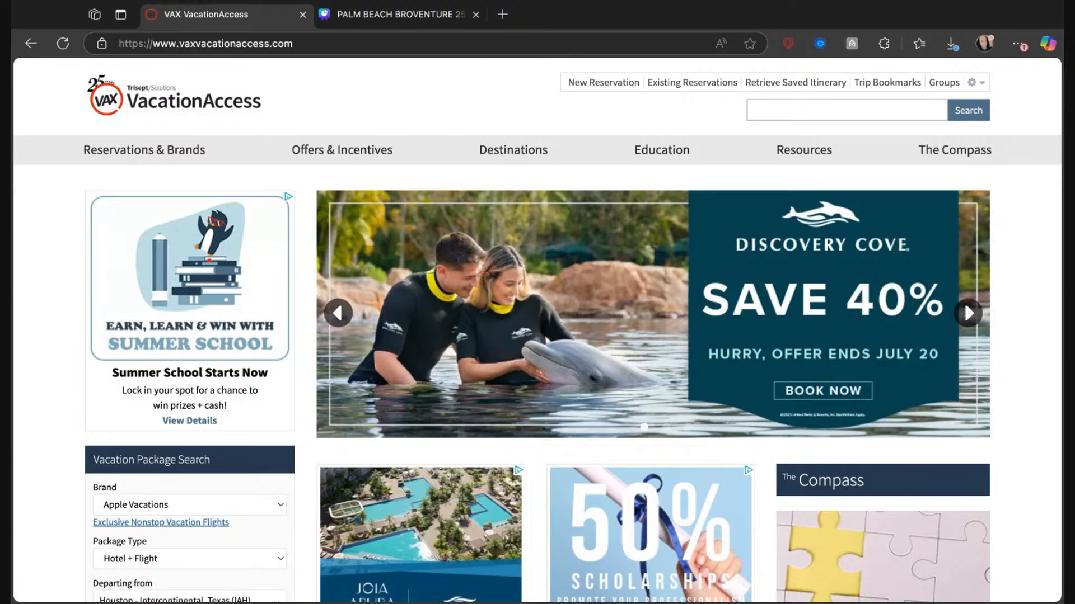
pyautogui.scroll(-4, 231, 320)
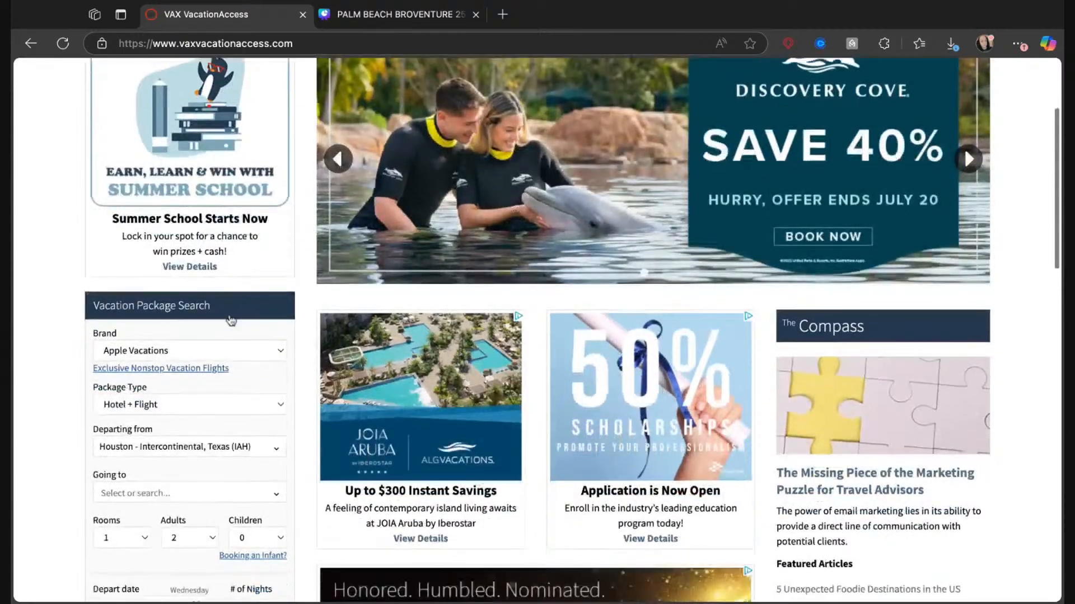
pyautogui.scroll(-3, 231, 320)
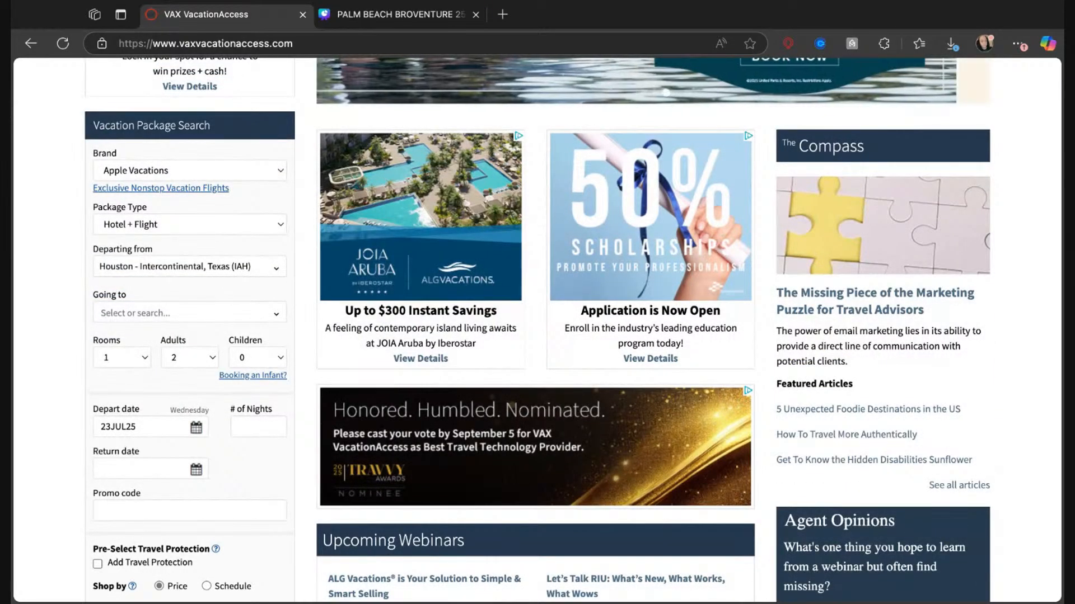
pyautogui.click(200, 190)
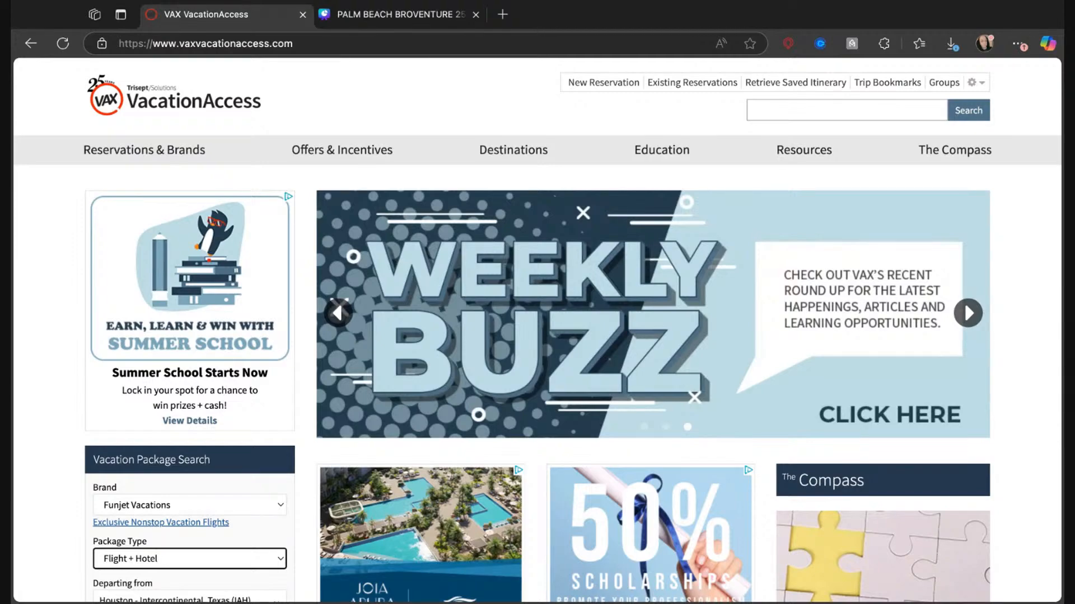
# Set the vacation package destination to Dominican Republic, Punta Cana (PUJ).
pyautogui.scroll(-1, 143, 122)
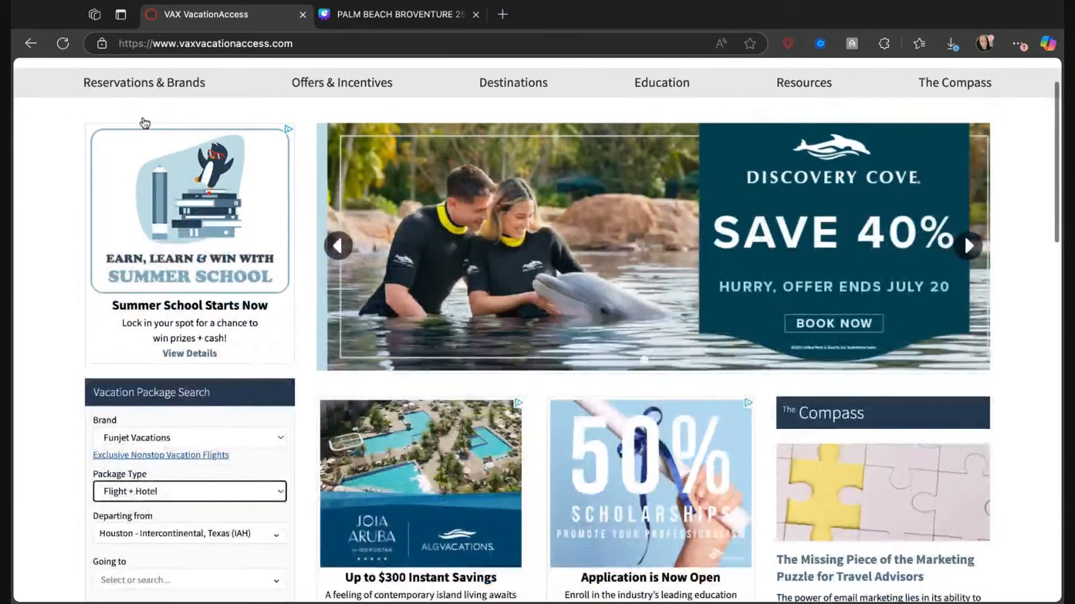
pyautogui.scroll(-5, 144, 122)
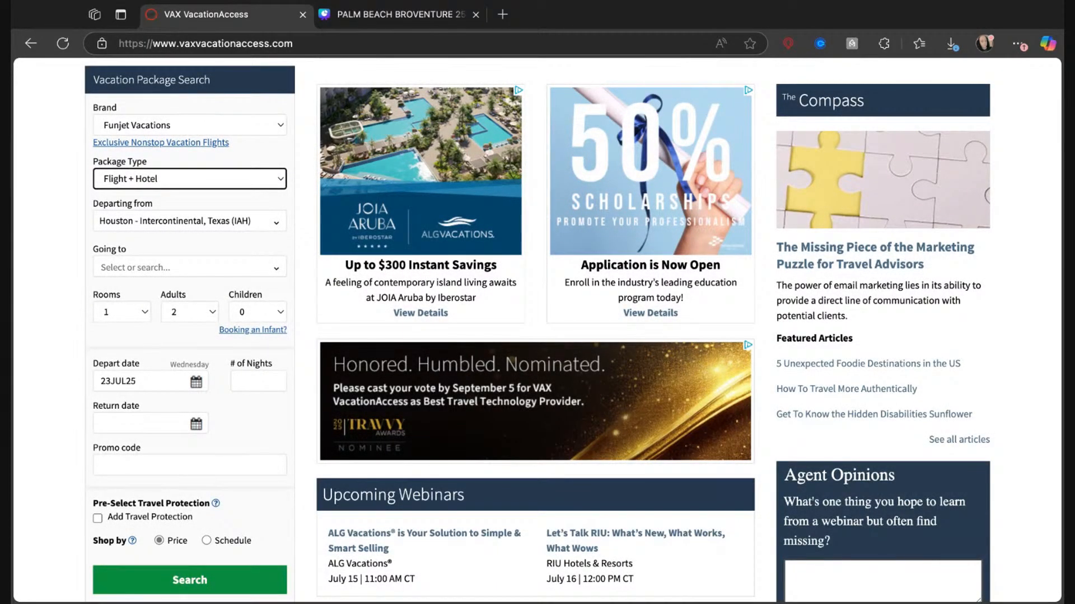
pyautogui.click(140, 270)
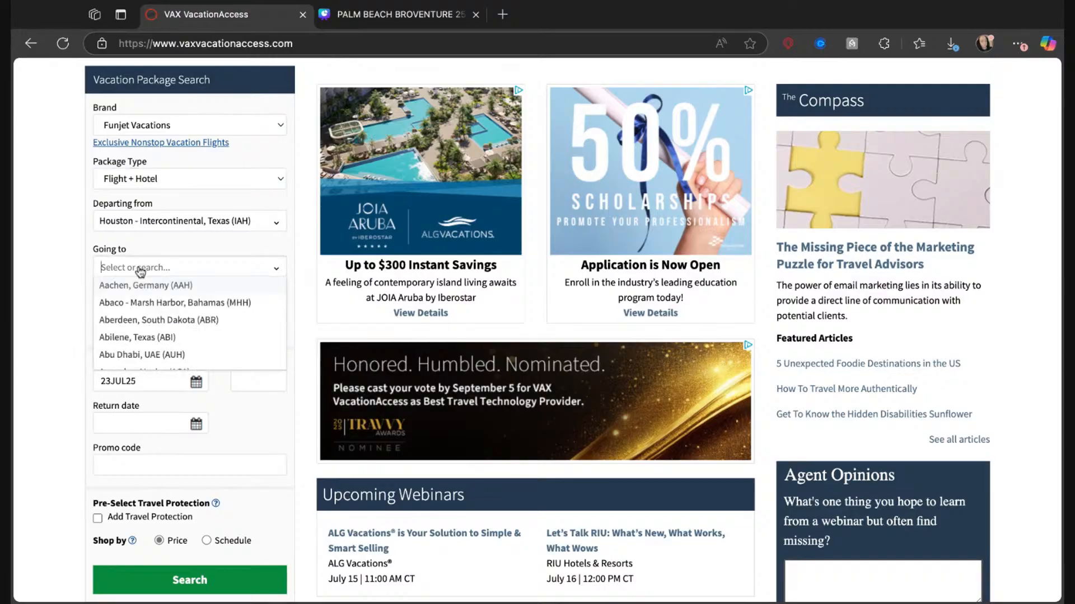
pyautogui.write('p')
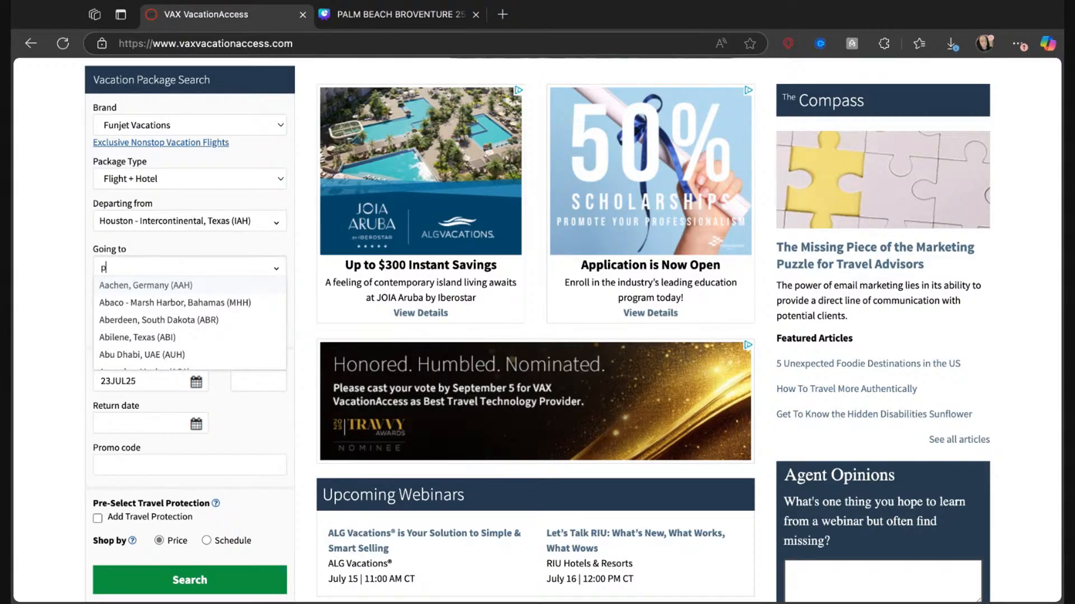
pyautogui.write('unta')
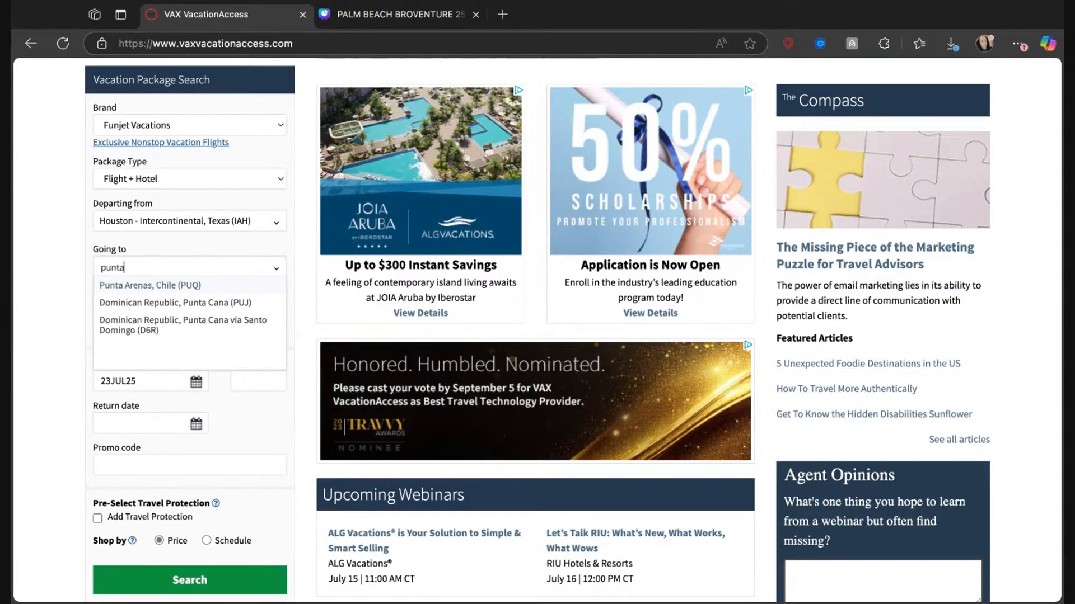
pyautogui.click(131, 304)
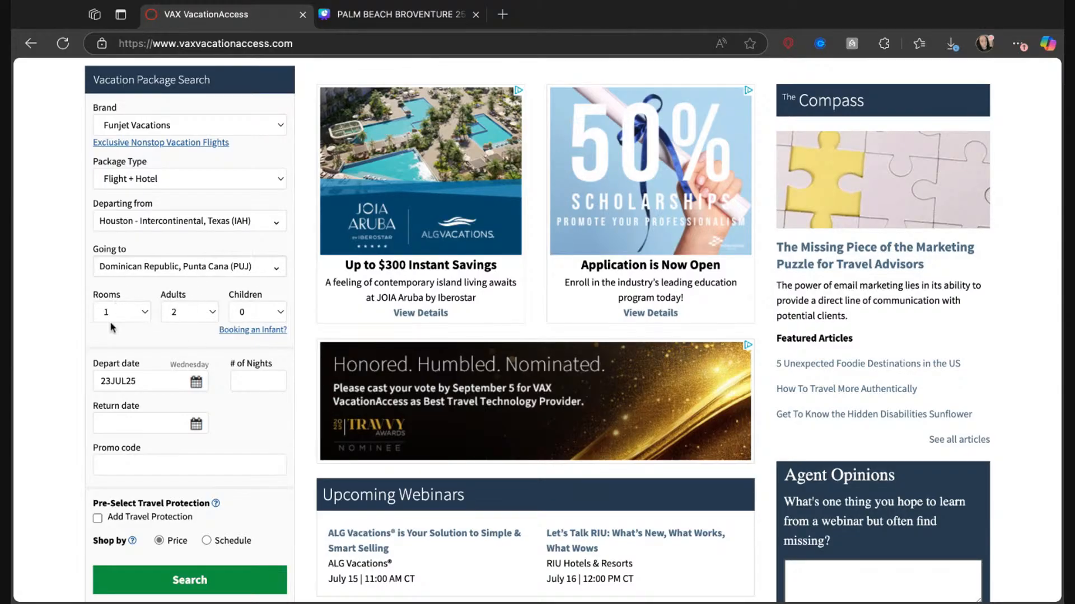
# Add two children to the package search, aged 8 and 11.
pyautogui.click(264, 315)
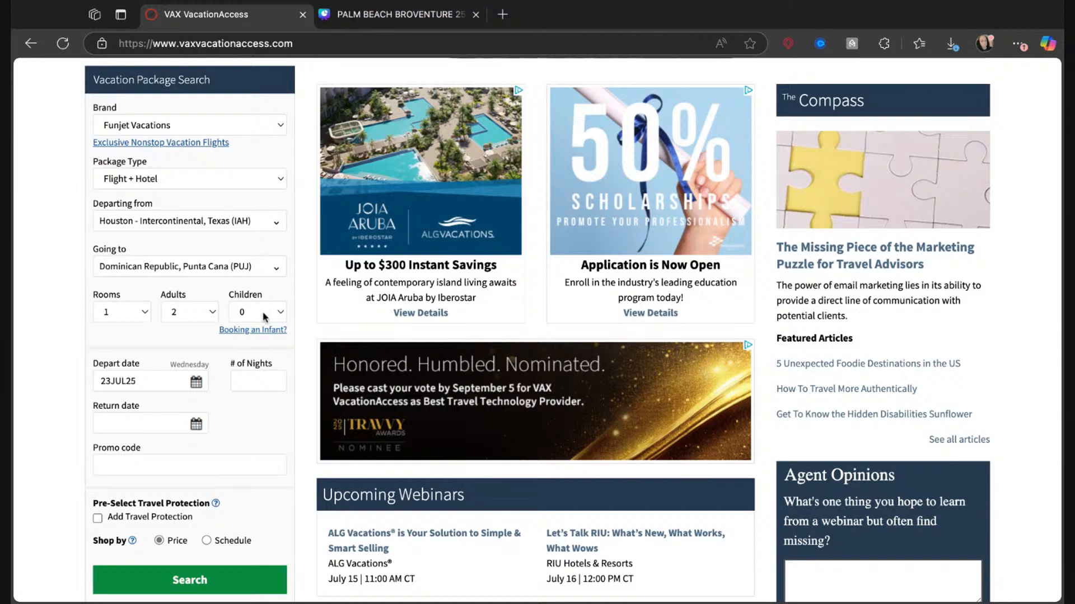
pyautogui.click(258, 352)
pyautogui.click(127, 399)
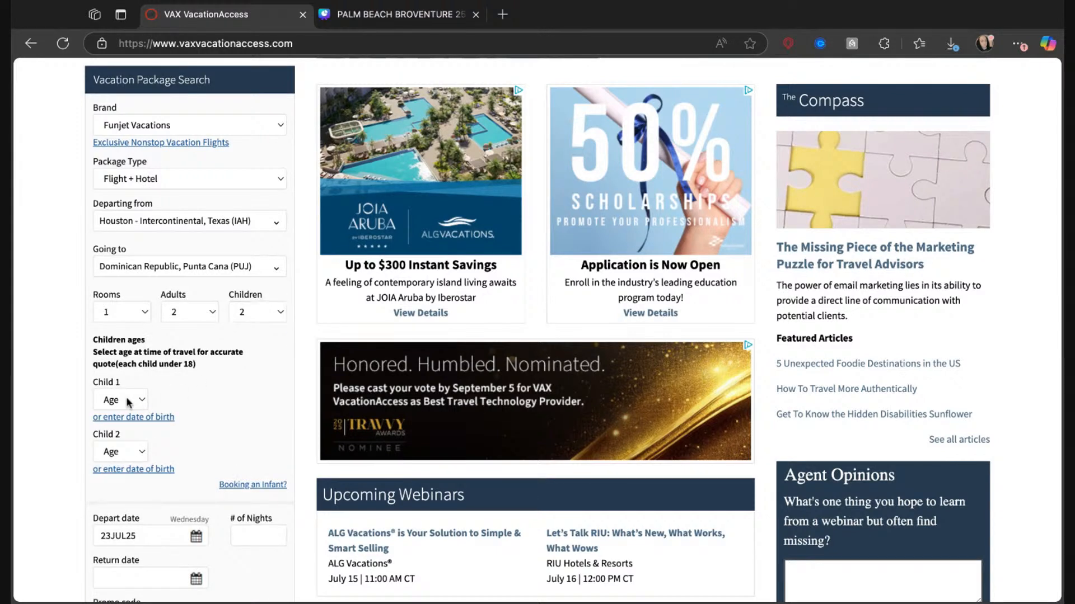
pyautogui.click(122, 551)
pyautogui.click(117, 454)
pyautogui.click(116, 500)
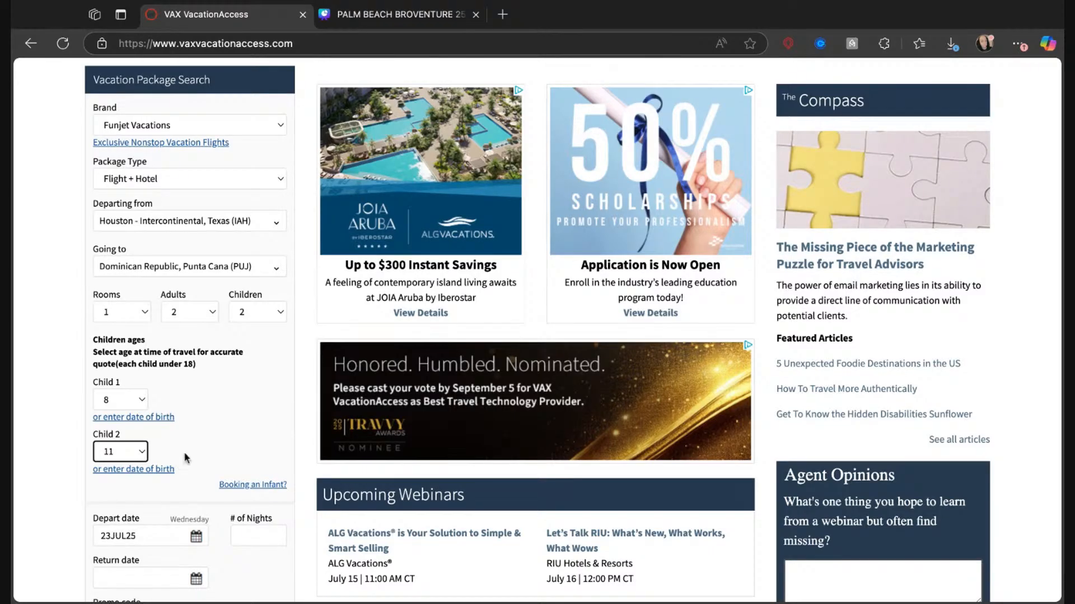
# Set the departure date to 23NOV25 and the return date to 29NOV25, and run the package search.
pyautogui.scroll(-2, 184, 454)
pyautogui.scroll(-2, 184, 455)
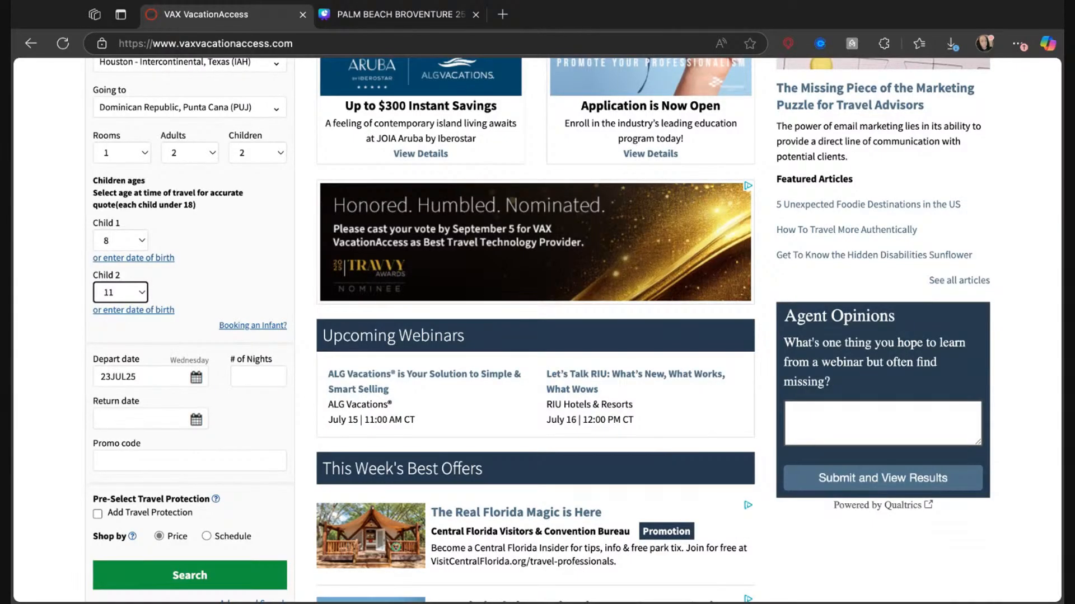
pyautogui.click(197, 379)
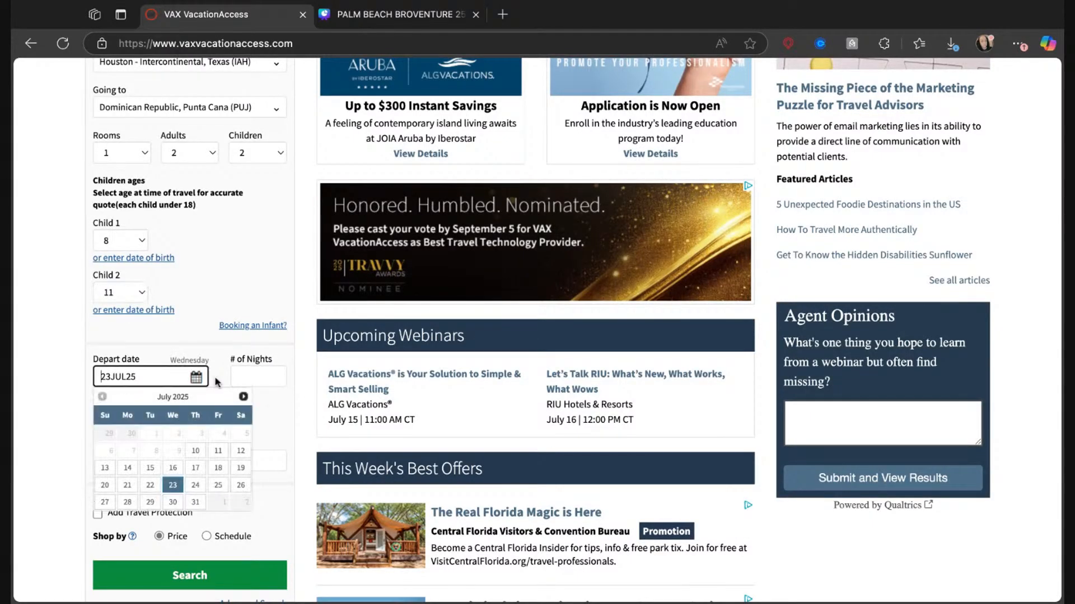
pyautogui.click(245, 396)
pyautogui.click(245, 397)
pyautogui.click(244, 396)
pyautogui.click(245, 397)
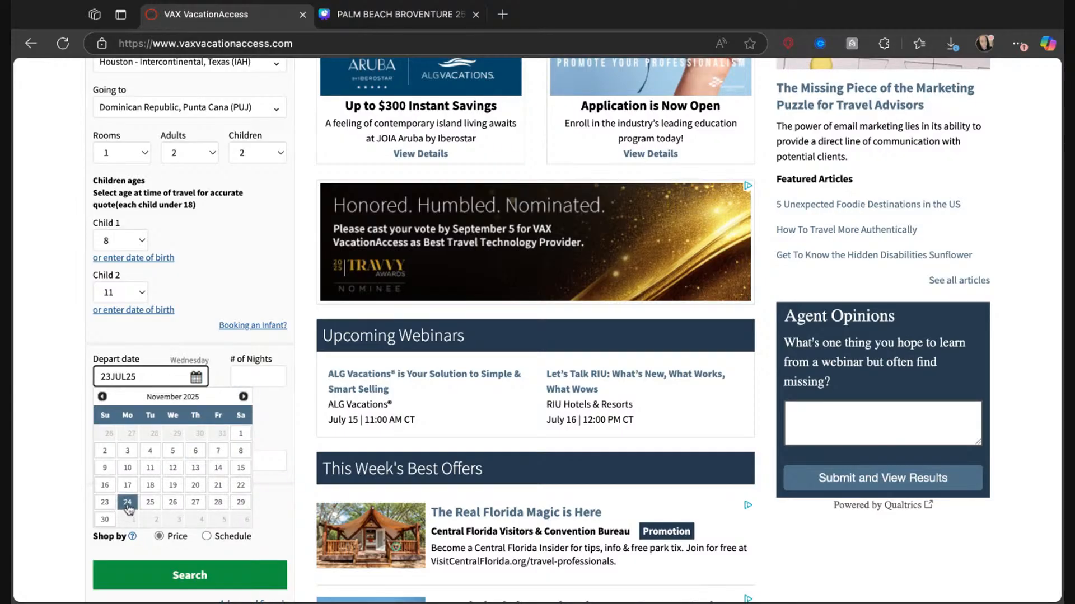
pyautogui.click(105, 503)
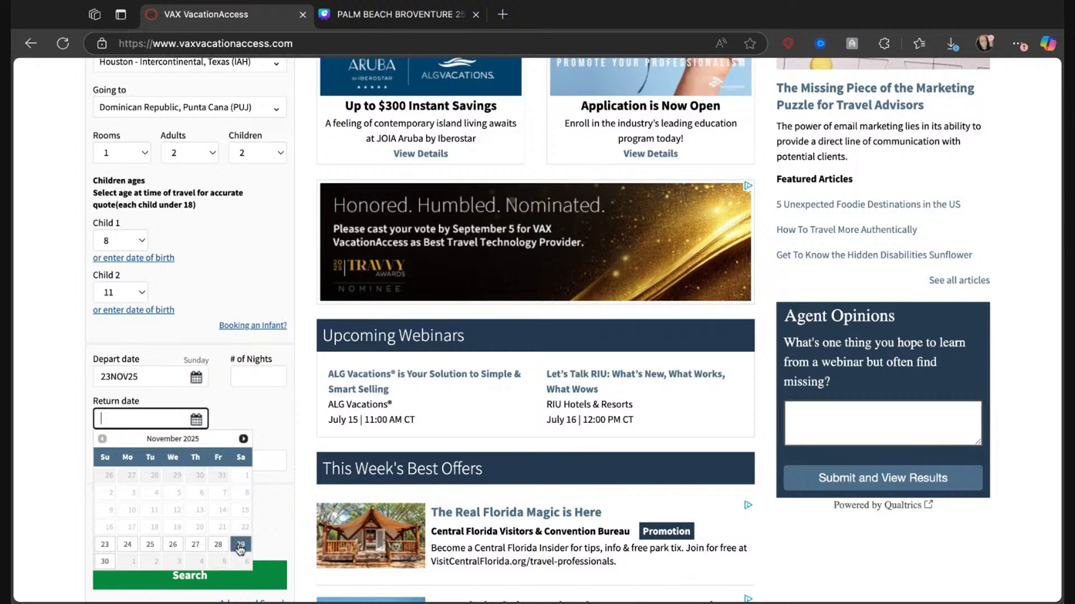
pyautogui.click(241, 546)
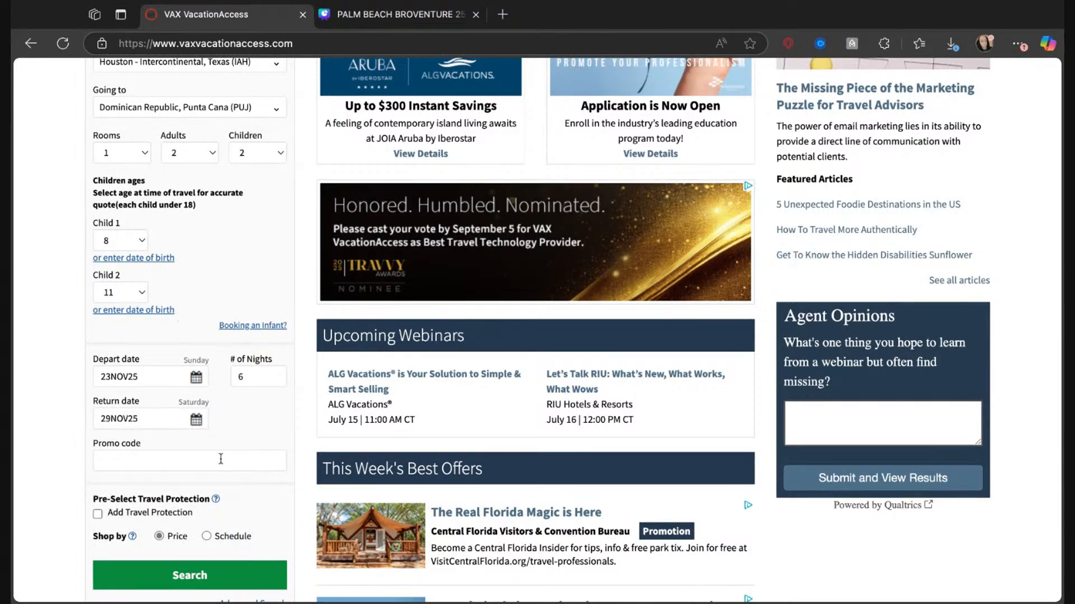
pyautogui.scroll(-2, 227, 456)
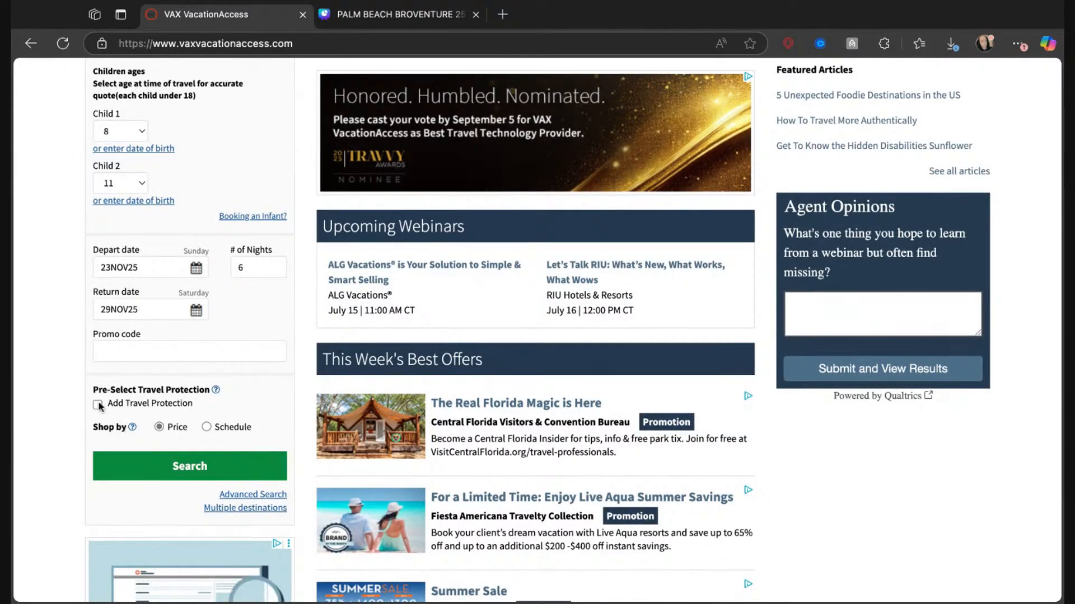
pyautogui.click(178, 465)
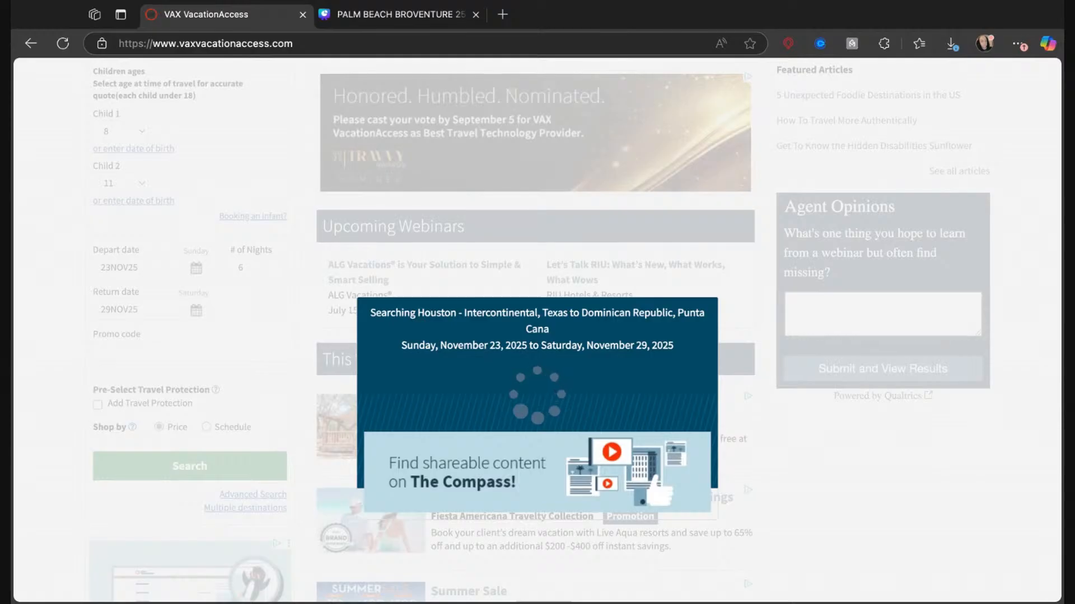
# Switch to the Palm Beach presentation in Canva and view its public view link in the sharing options.
pyautogui.click(374, 12)
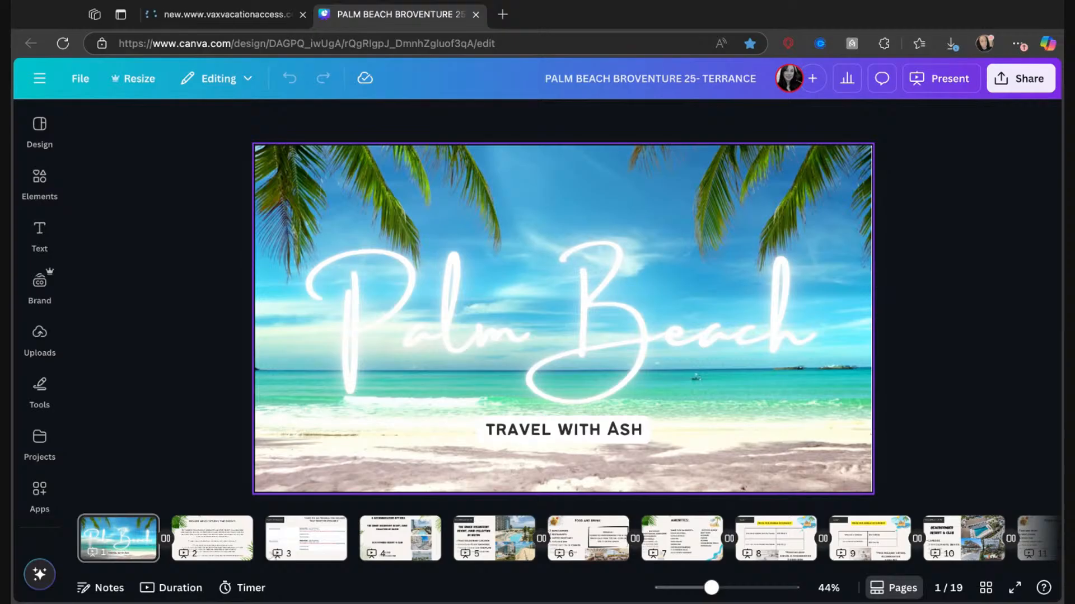
pyautogui.click(1017, 83)
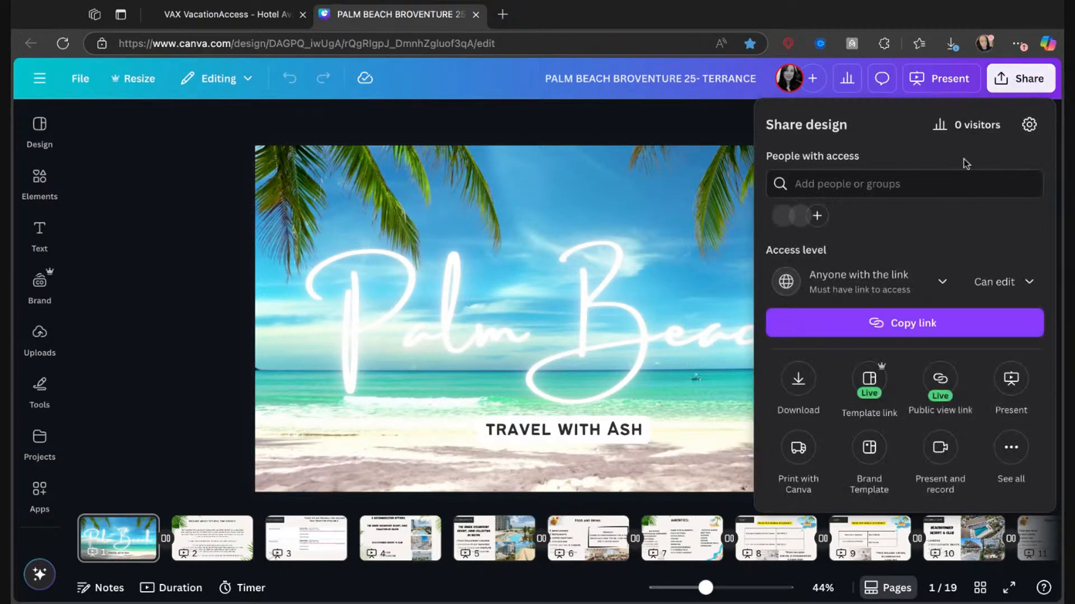
pyautogui.click(940, 391)
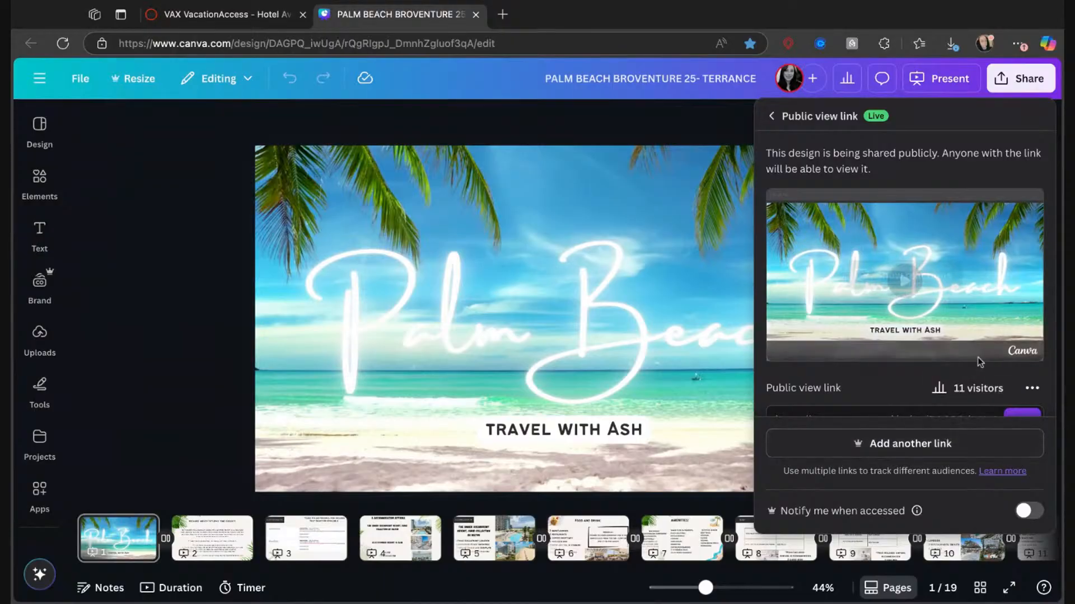
pyautogui.scroll(-1, 966, 392)
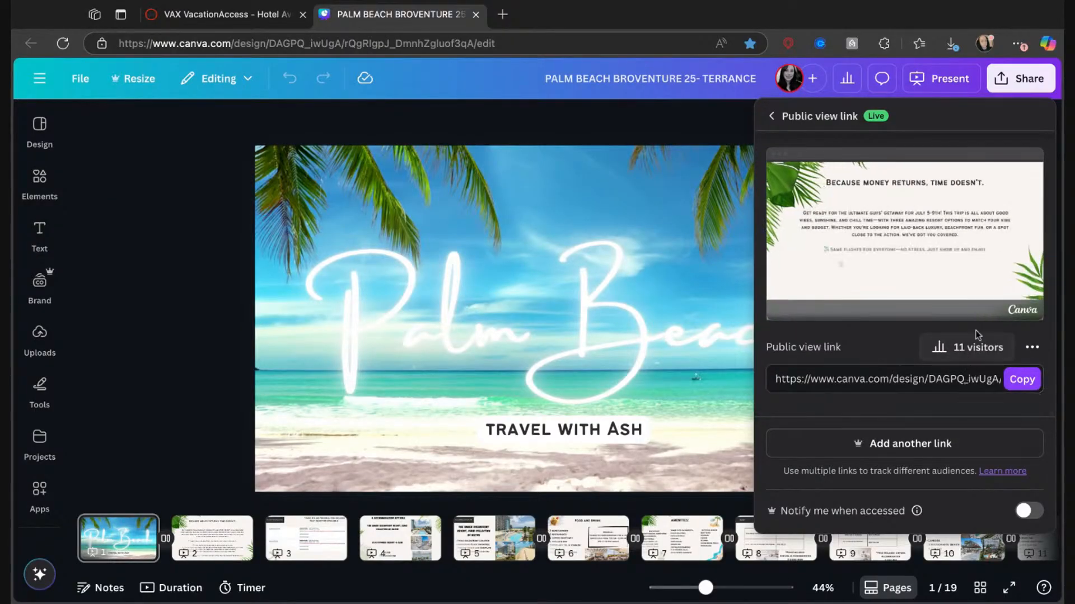
pyautogui.moveTo(986, 316)
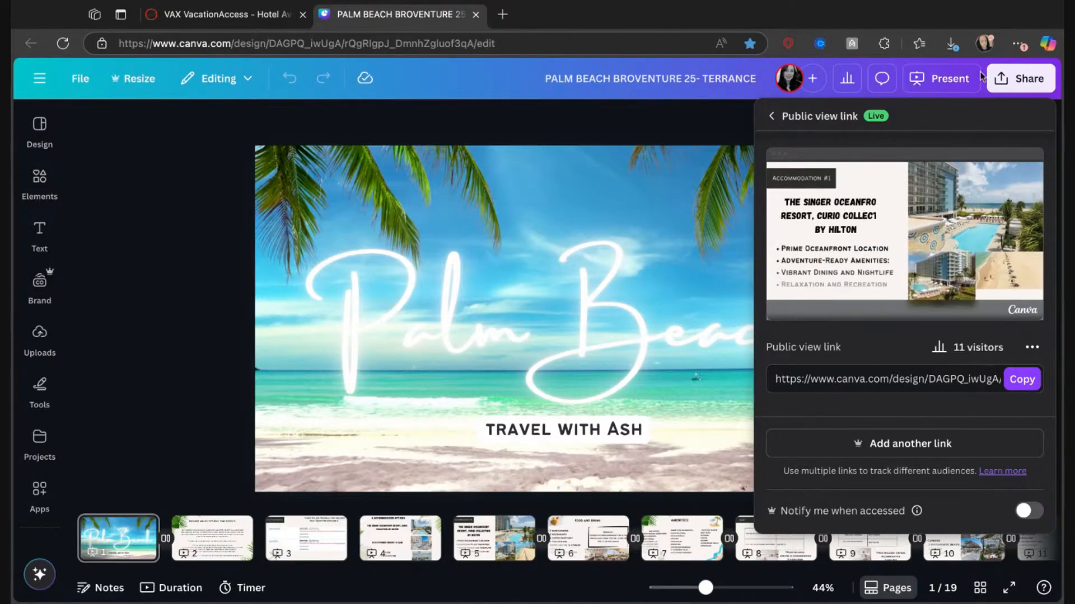
# Make a copy of the Palm Beach presentation and close the original design.
pyautogui.click(79, 82)
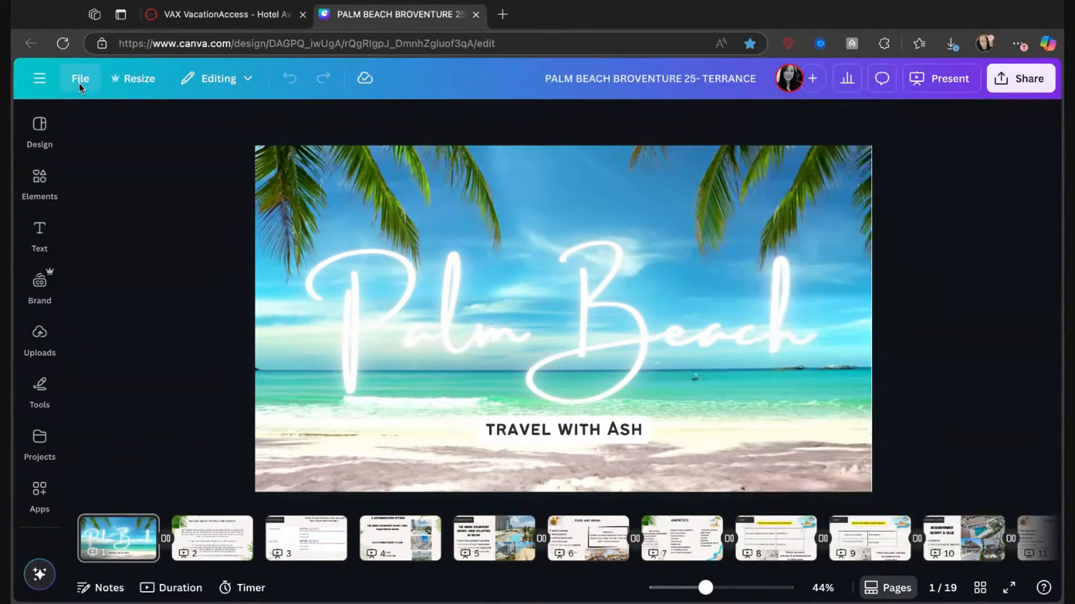
pyautogui.click(81, 82)
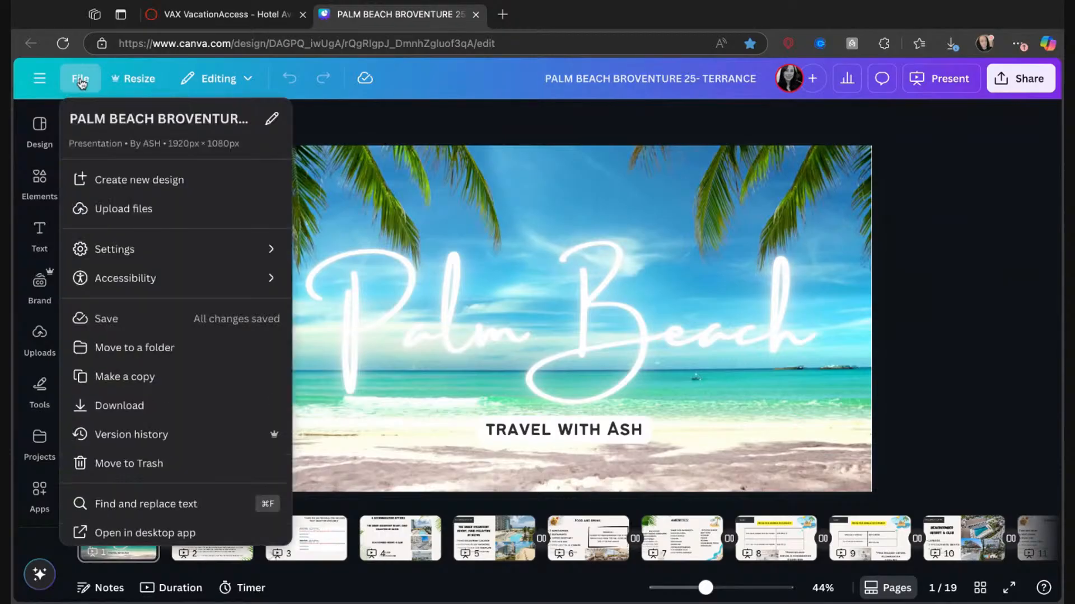
pyautogui.click(112, 386)
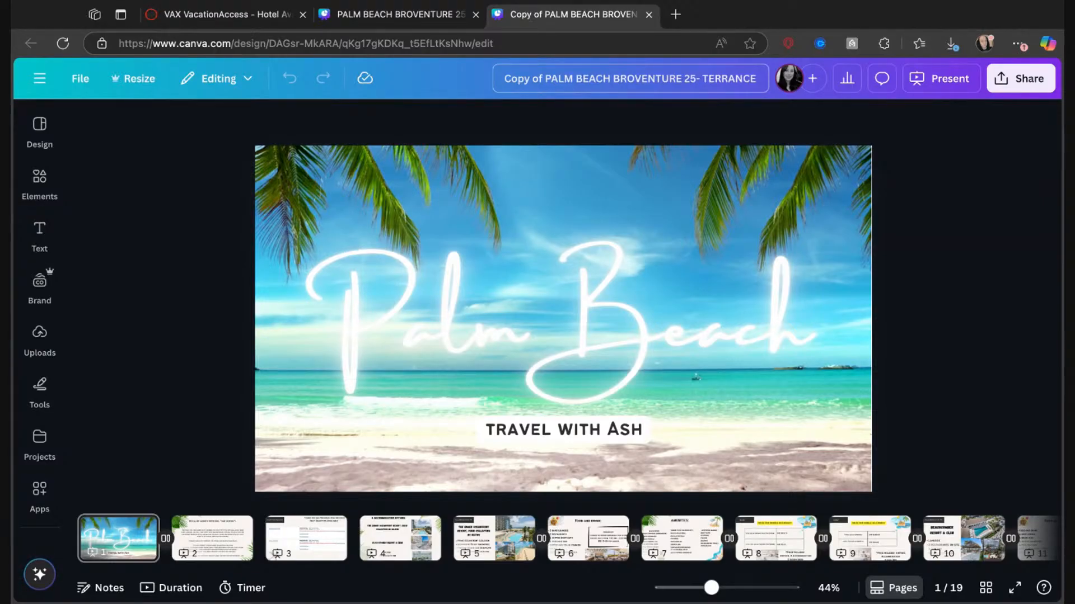
pyautogui.click(475, 15)
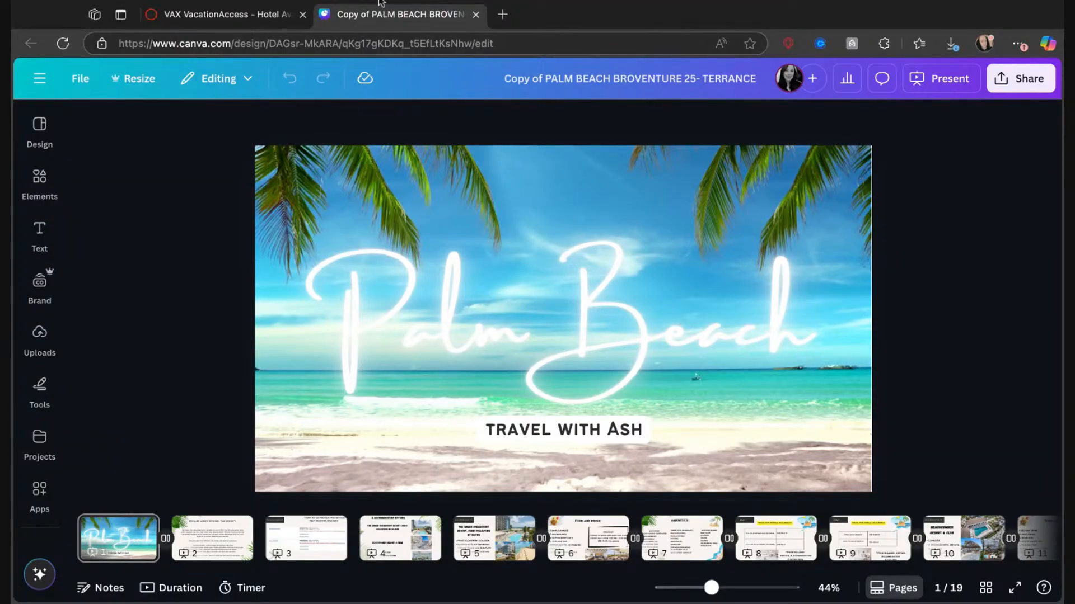
# Replace the cover page title of the copied presentation with "Punta Cana".
pyautogui.click(520, 312)
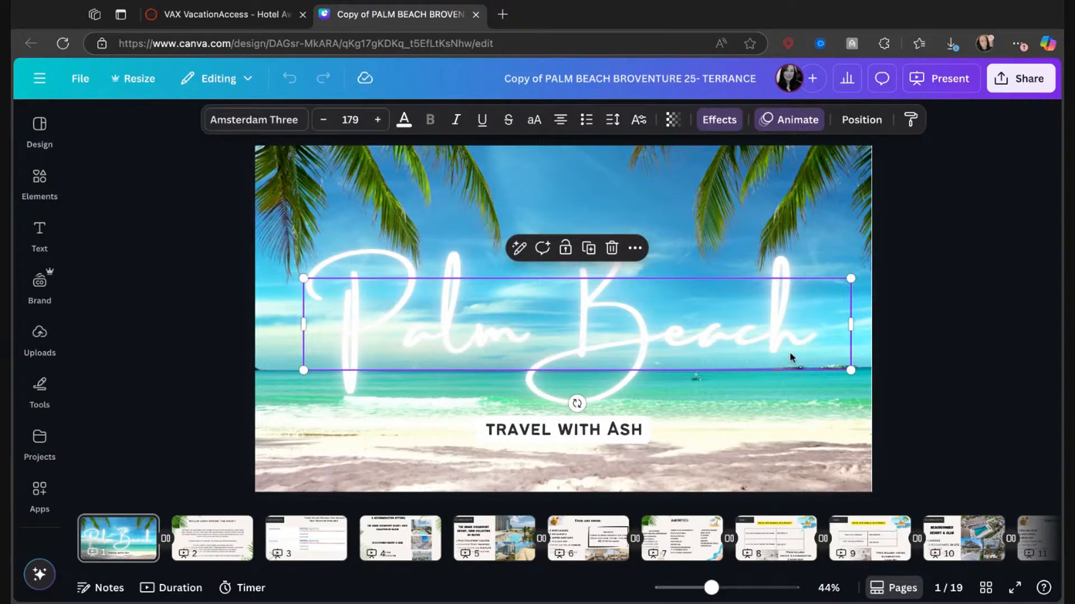
pyautogui.click(820, 336)
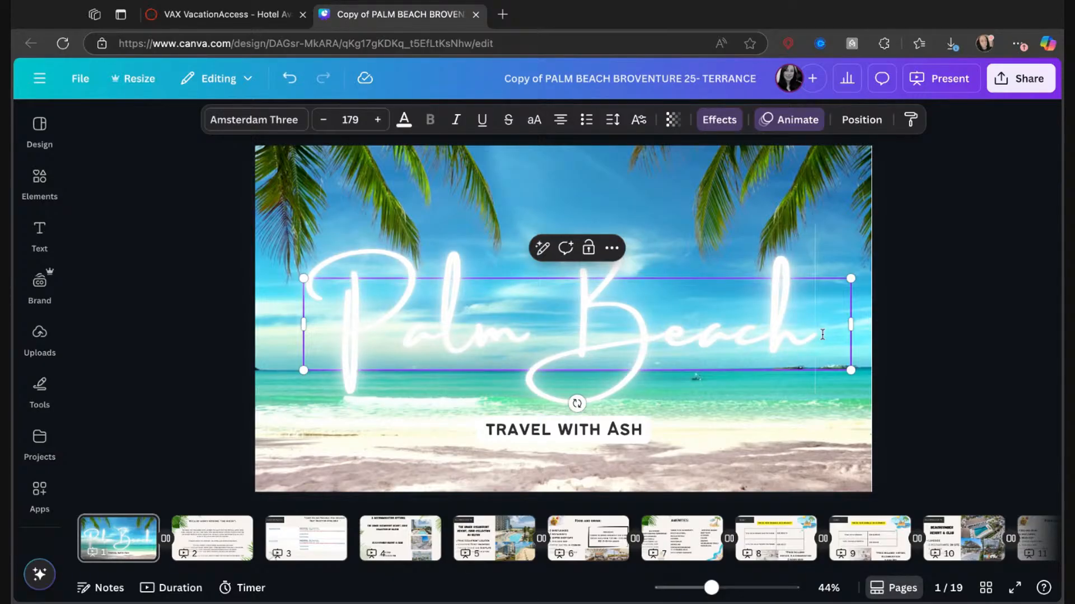
pyautogui.press('BackSpace')
pyautogui.press('BackSpace')
pyautogui.press('BackSpace')
pyautogui.press('BackSpace')
pyautogui.press('BackSpace')
pyautogui.press('BackSpace')
pyautogui.press('BackSpace')
pyautogui.press('BackSpace')
pyautogui.press('BackSpace')
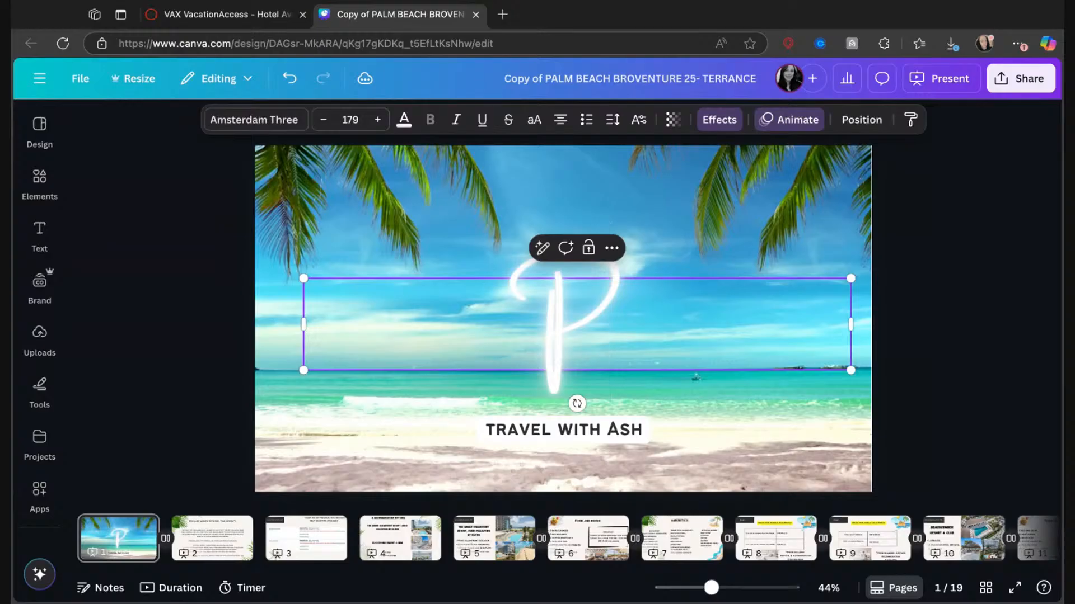
pyautogui.write('unta Cana')
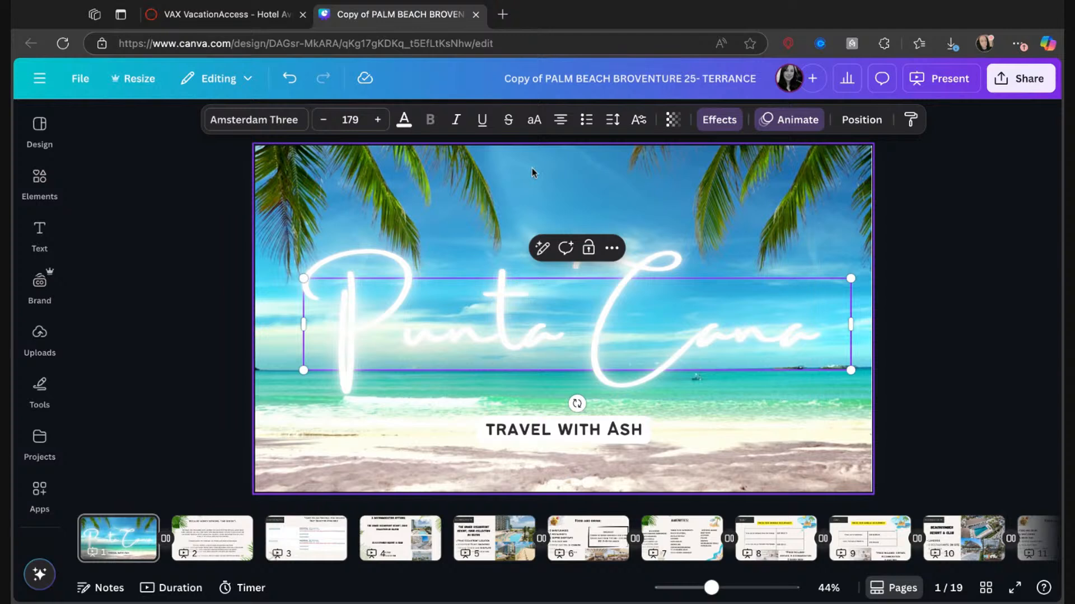
# Leave the copied presentation for the Canva home page, search the templates for "travel presentation" and look through the results.
pyautogui.press('Return')
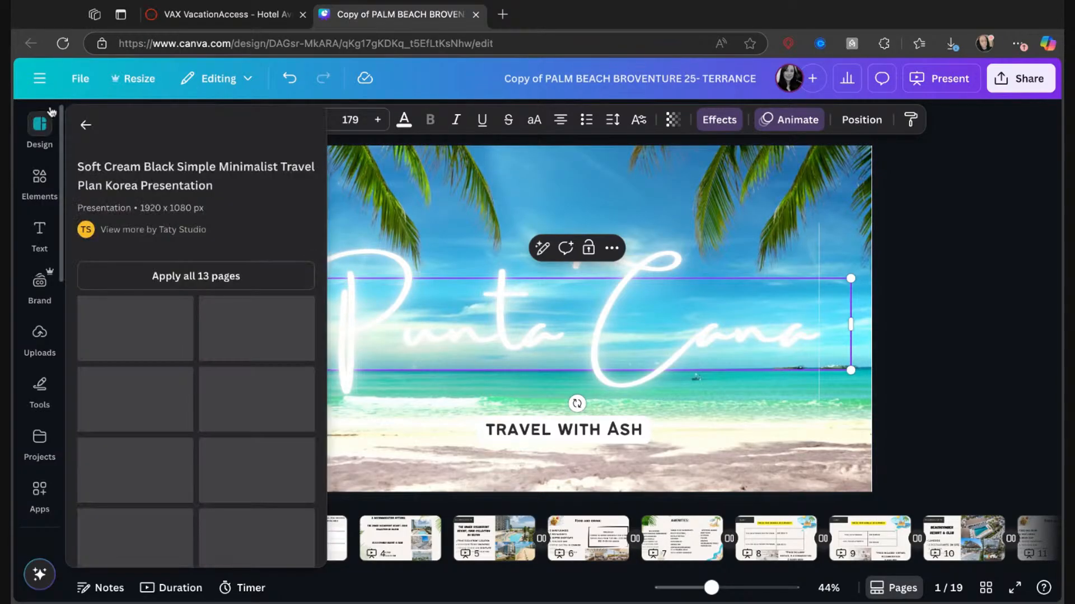
pyautogui.click(39, 78)
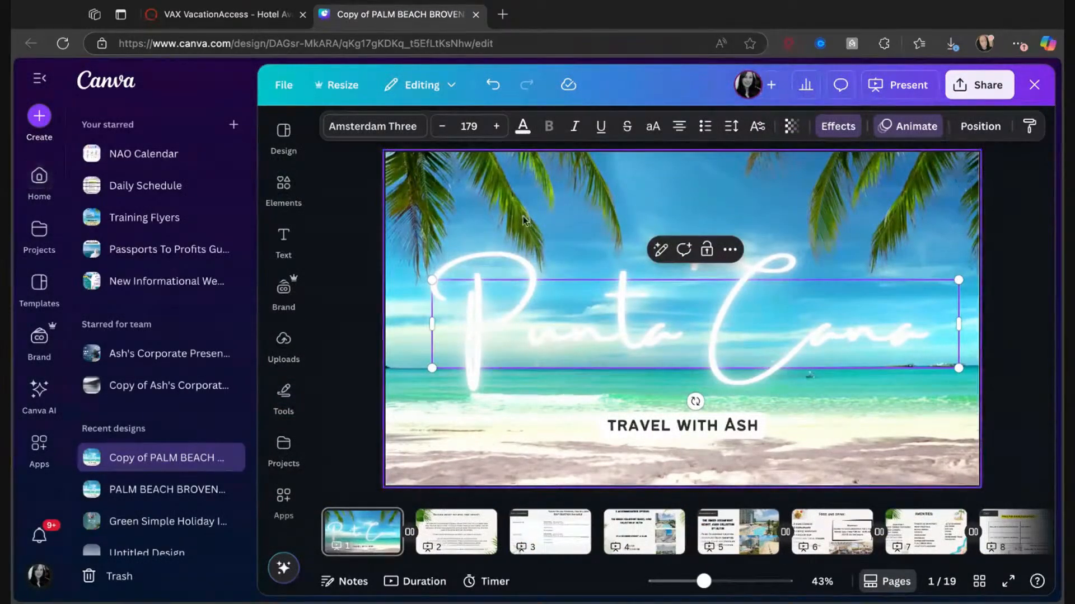
pyautogui.click(35, 189)
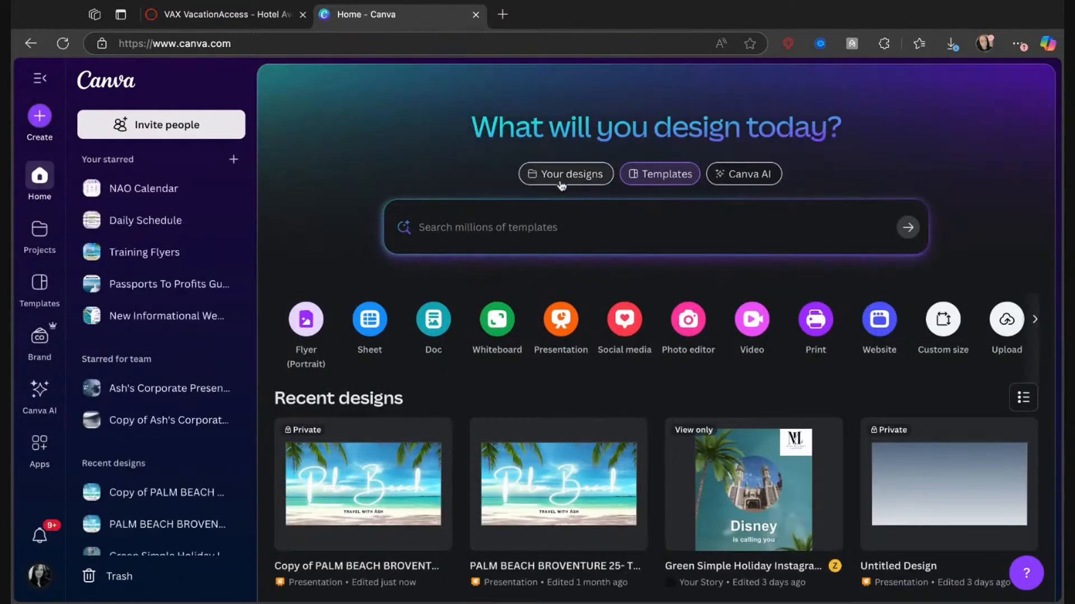
pyautogui.click(634, 189)
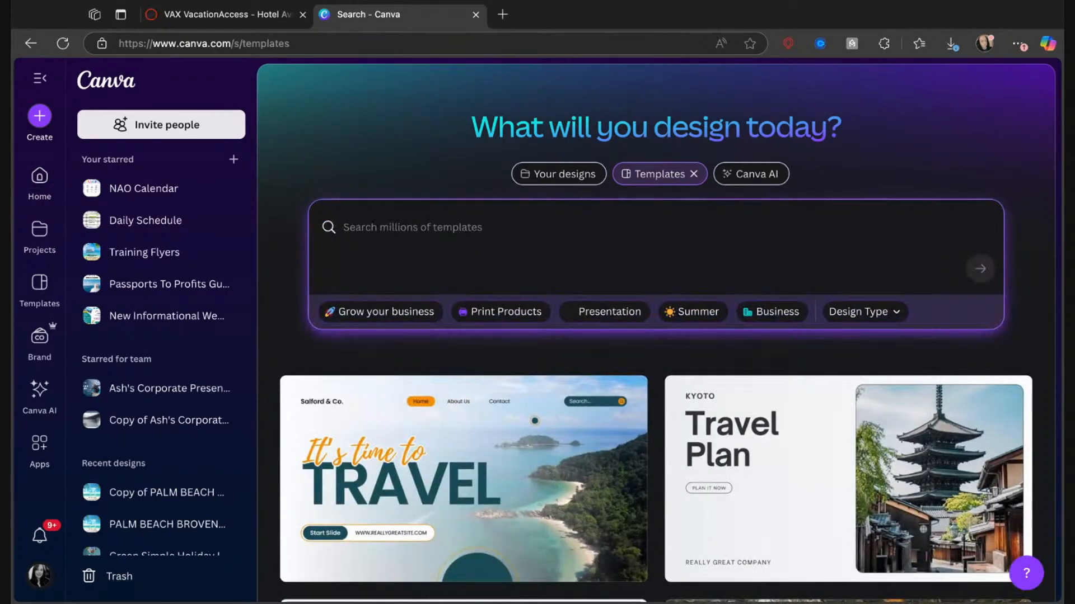
pyautogui.write('travel pres')
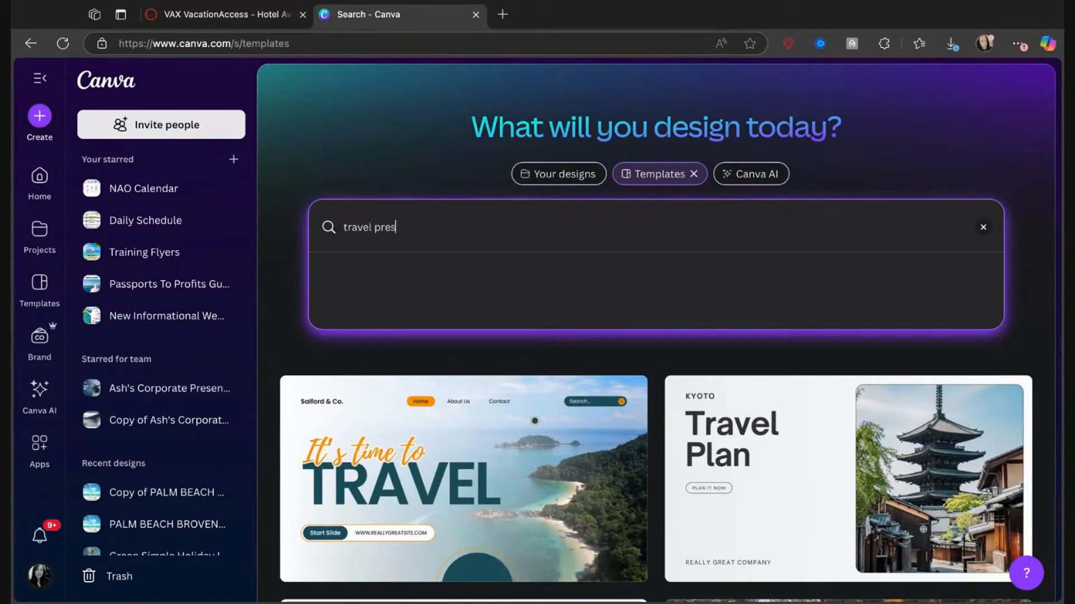
pyautogui.write('entation')
pyautogui.press('Return')
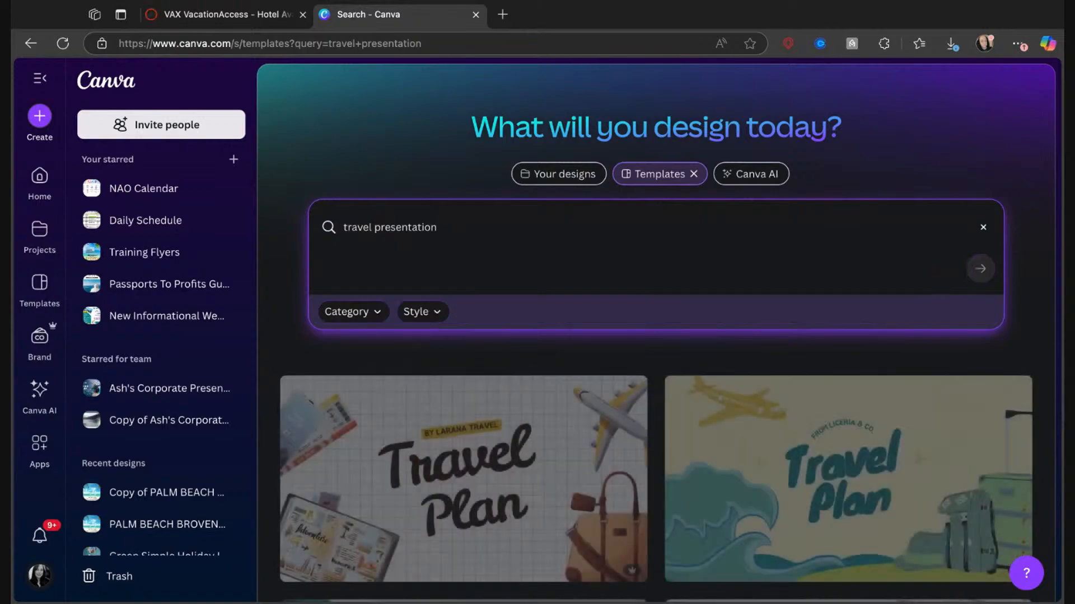
pyautogui.scroll(-20, 785, 463)
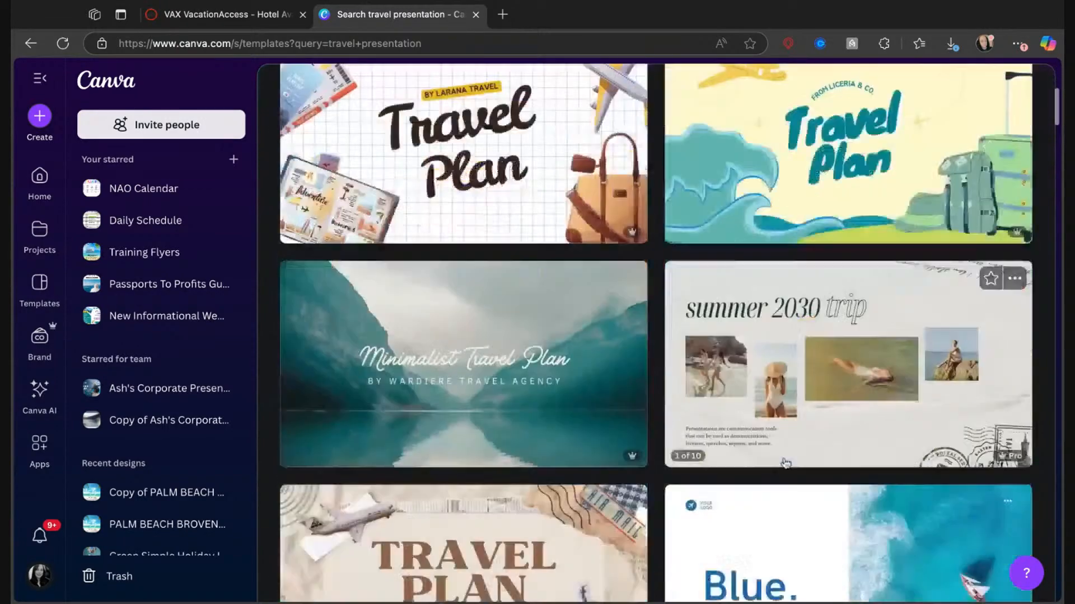
pyautogui.scroll(-8, 785, 463)
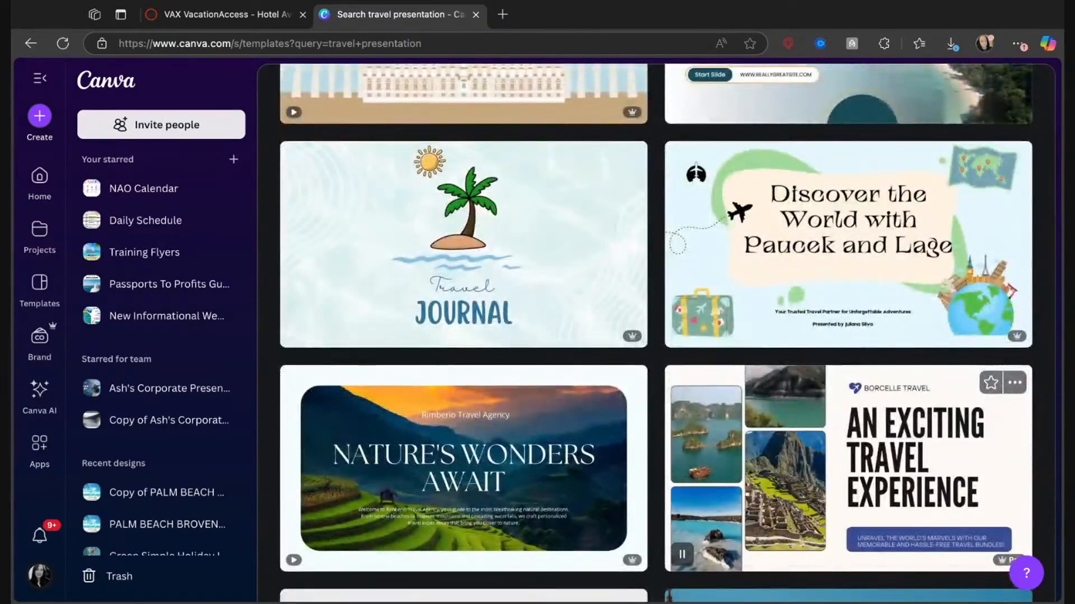
pyautogui.scroll(-4, 840, 351)
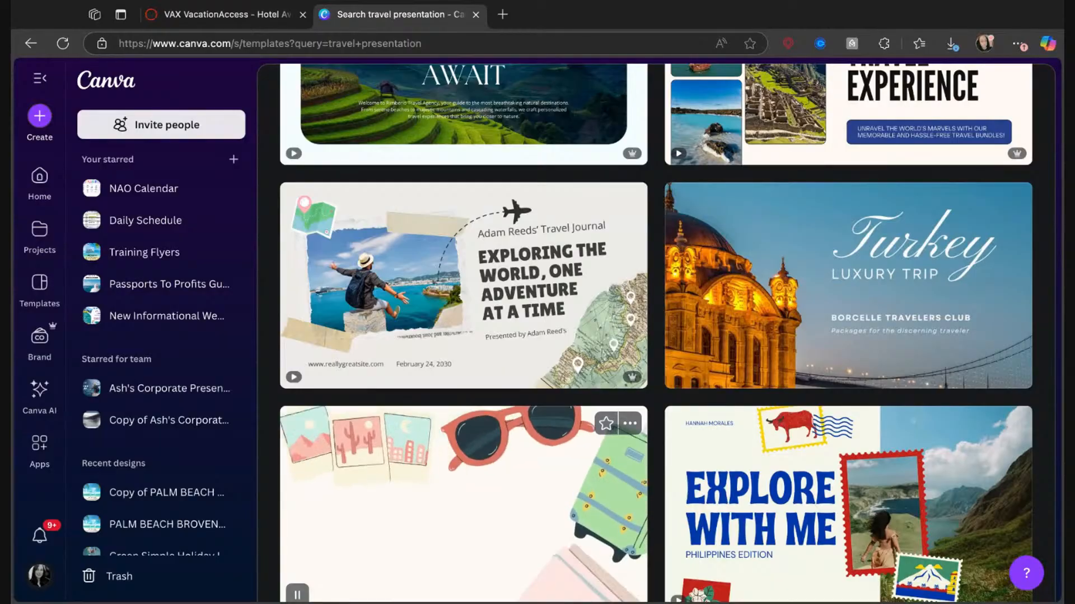
pyautogui.scroll(20, 655, 333)
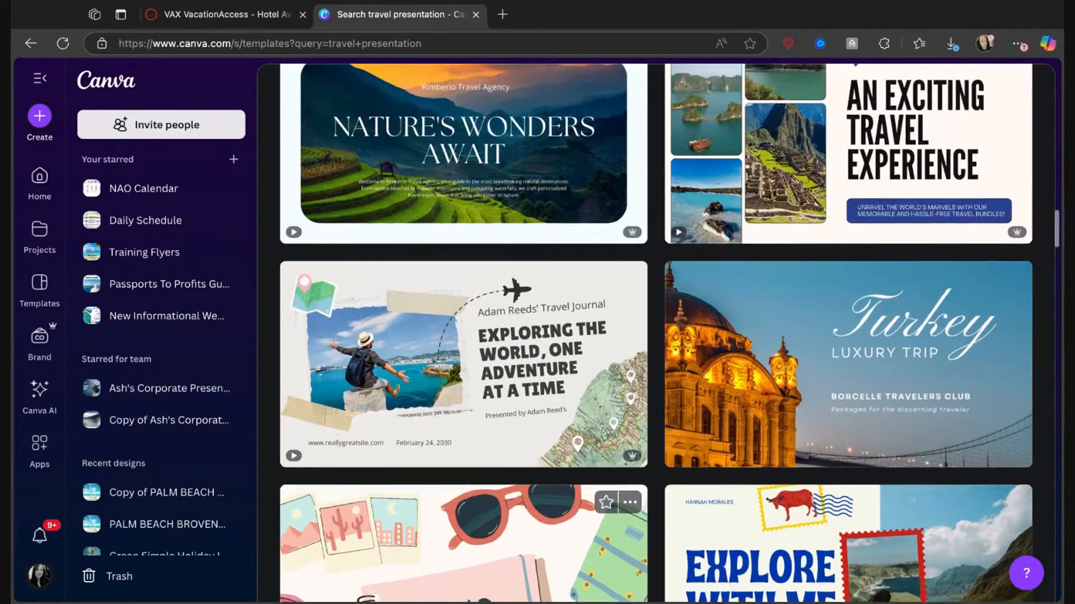
pyautogui.scroll(10, 655, 333)
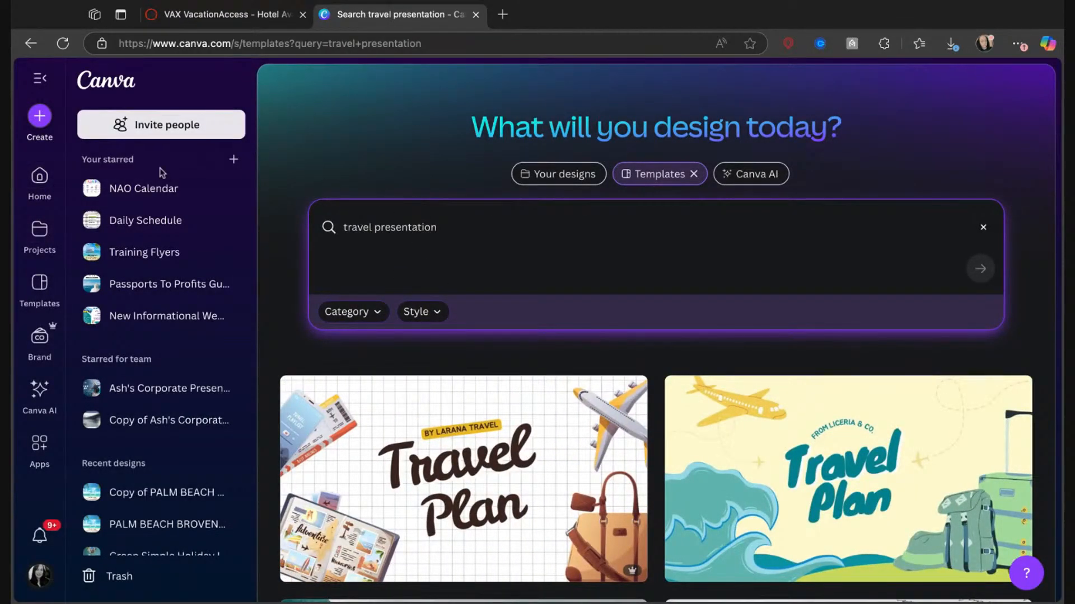
# Return to the home page, reopen the copied Palm Beach presentation and close the home page's browser tab.
pyautogui.click(39, 176)
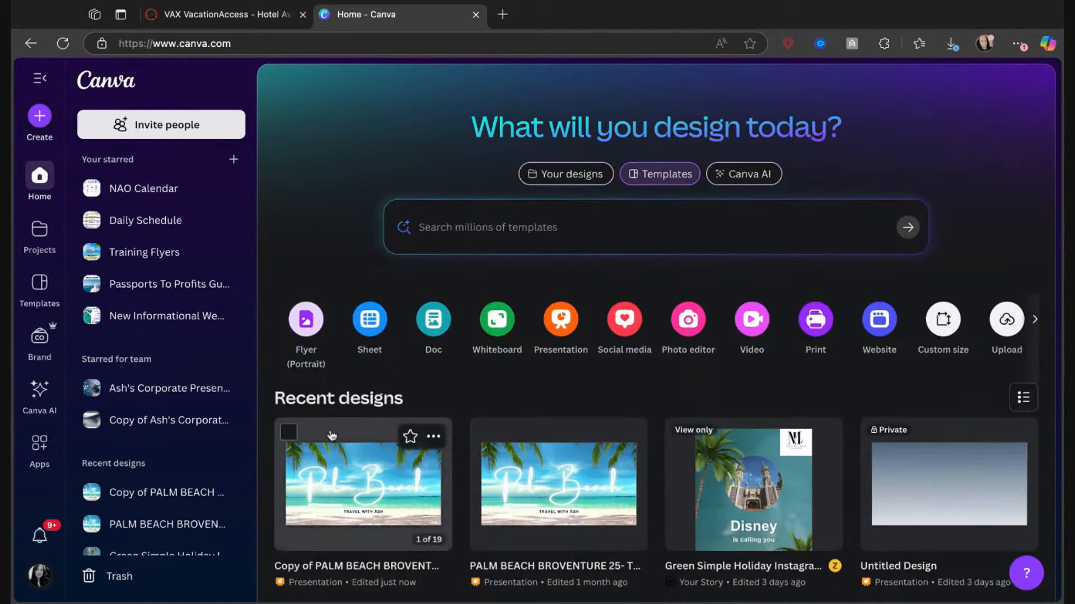
pyautogui.click(352, 488)
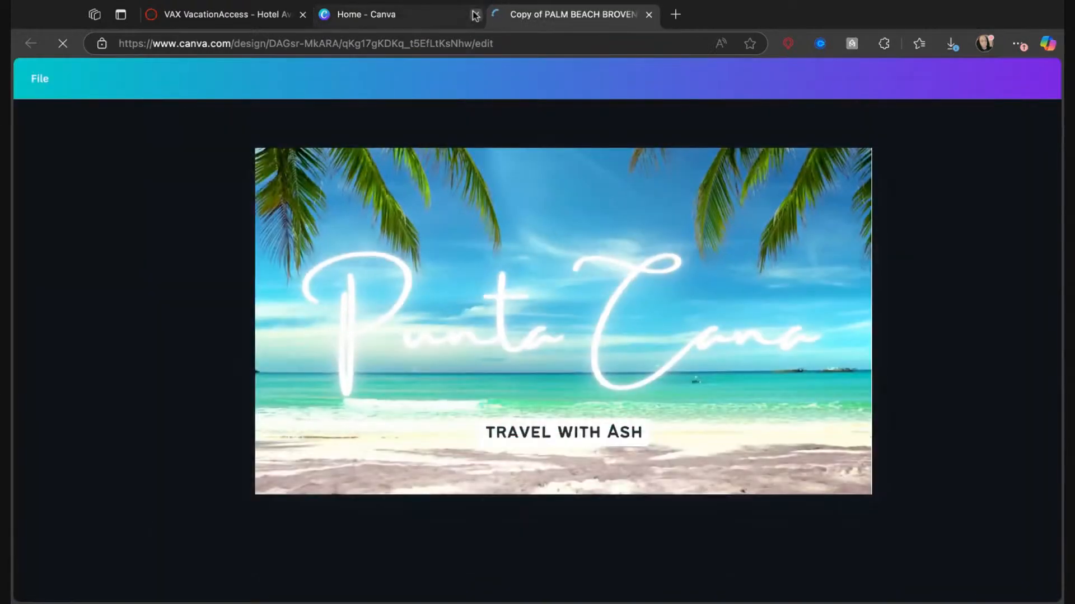
pyautogui.click(476, 14)
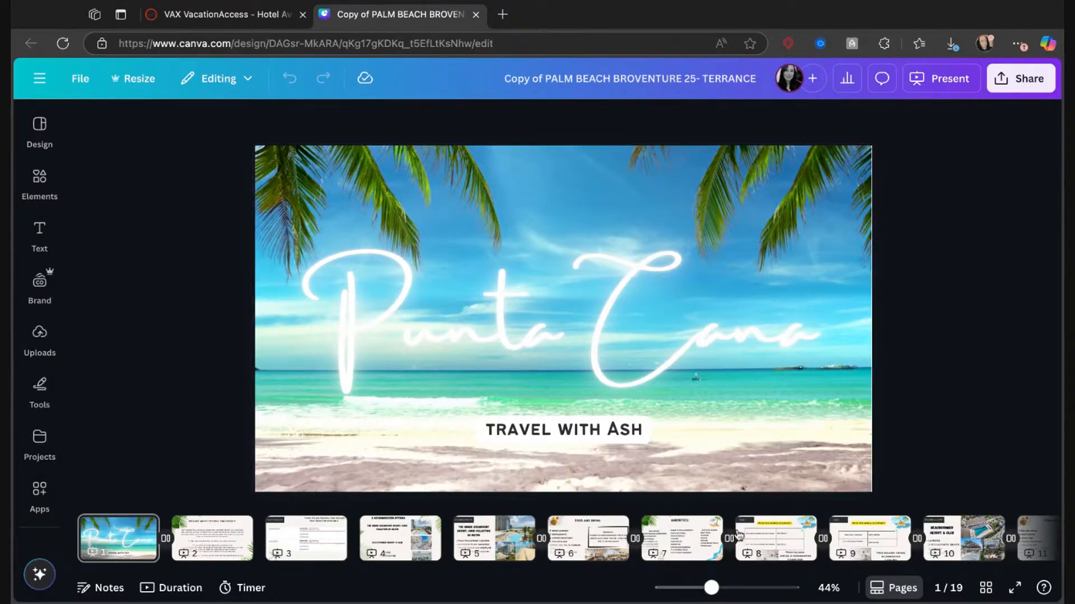
# Search the elements for "punta cana" from the cover page and look through the matching graphics.
pyautogui.click(38, 132)
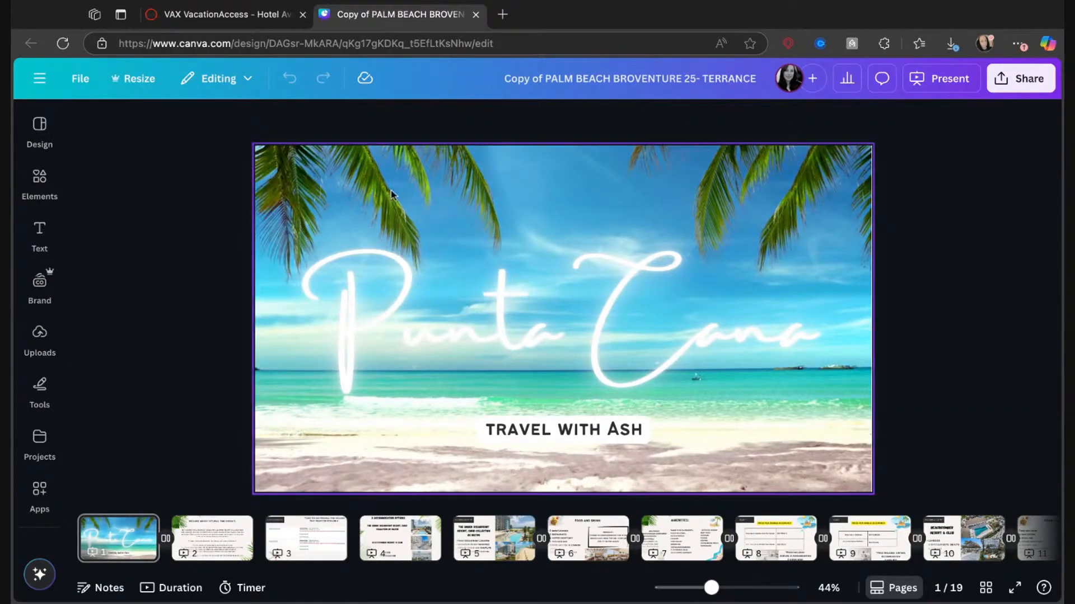
pyautogui.click(485, 187)
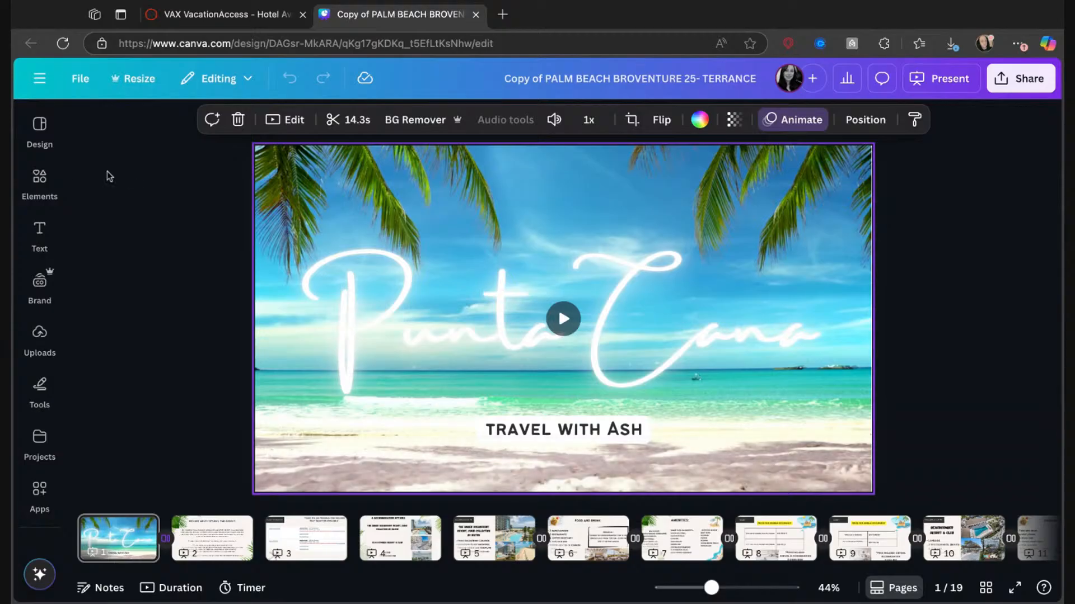
pyautogui.click(39, 177)
pyautogui.click(162, 126)
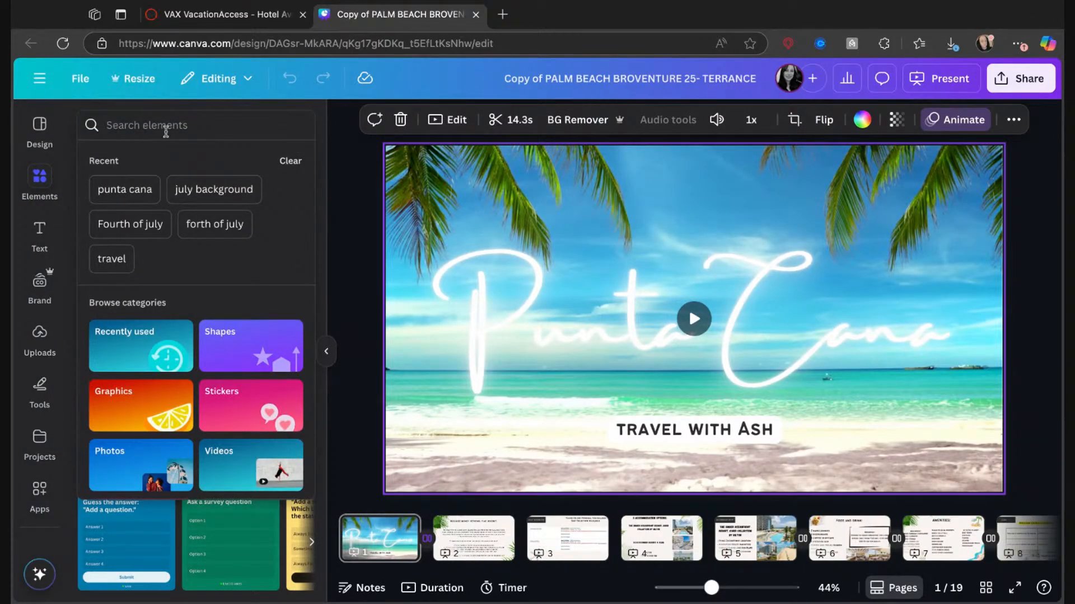
pyautogui.click(133, 190)
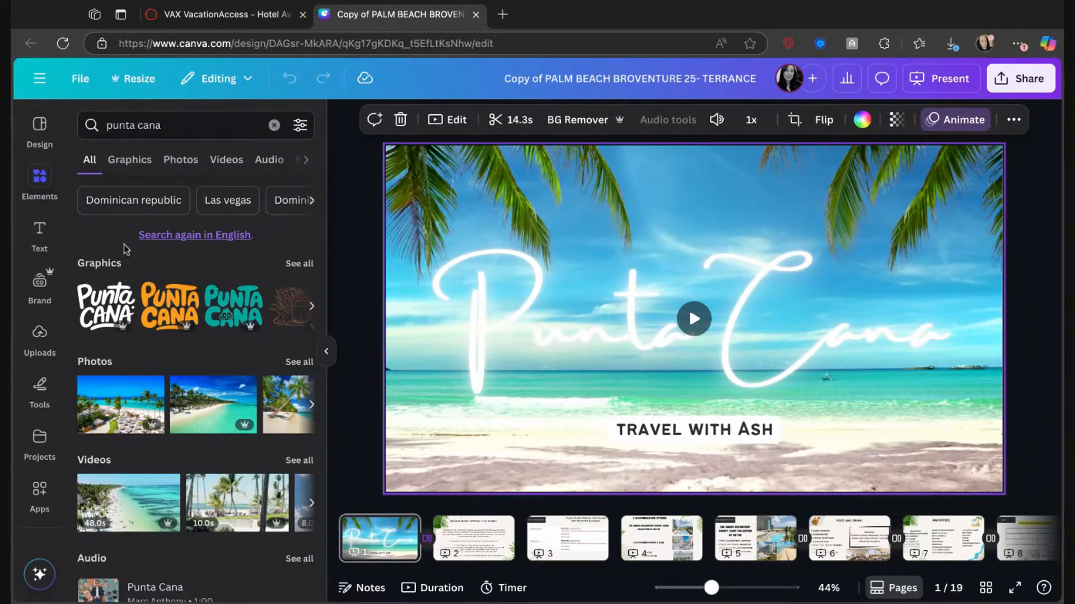
pyautogui.click(299, 264)
pyautogui.scroll(-5, 248, 387)
pyautogui.scroll(-3, 247, 386)
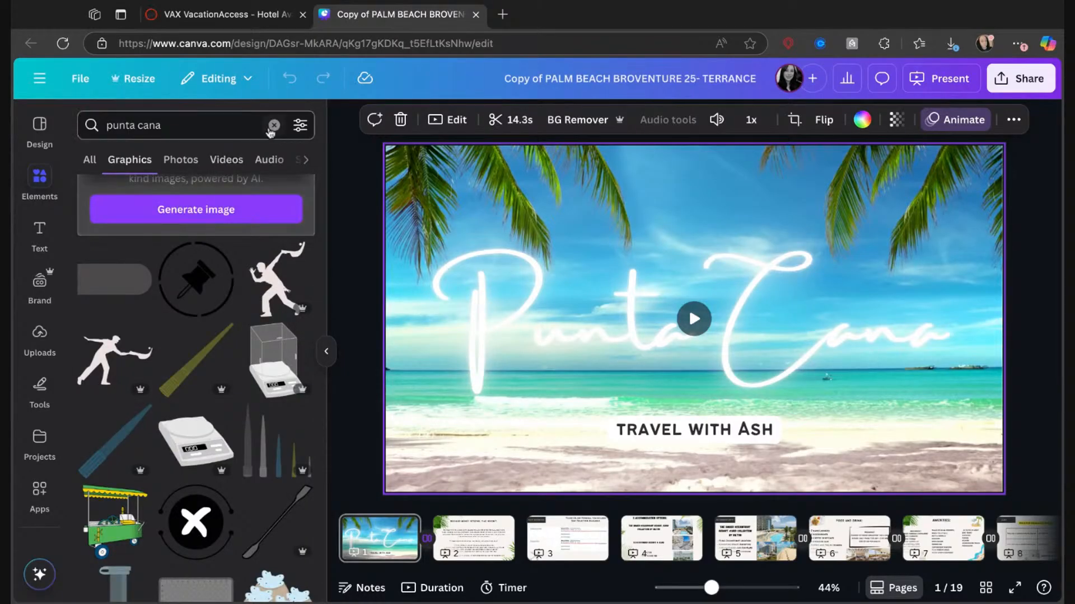
# Show all Punta Cana videos and set the 48-second palm-lined beach video as the cover page background.
pyautogui.click(93, 165)
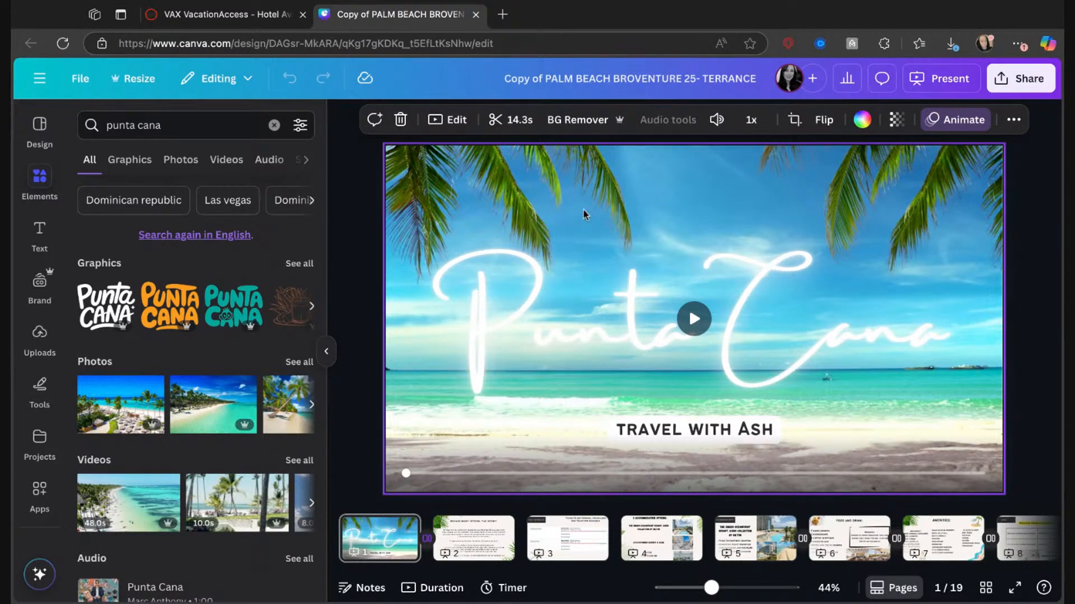
pyautogui.scroll(-2, 266, 472)
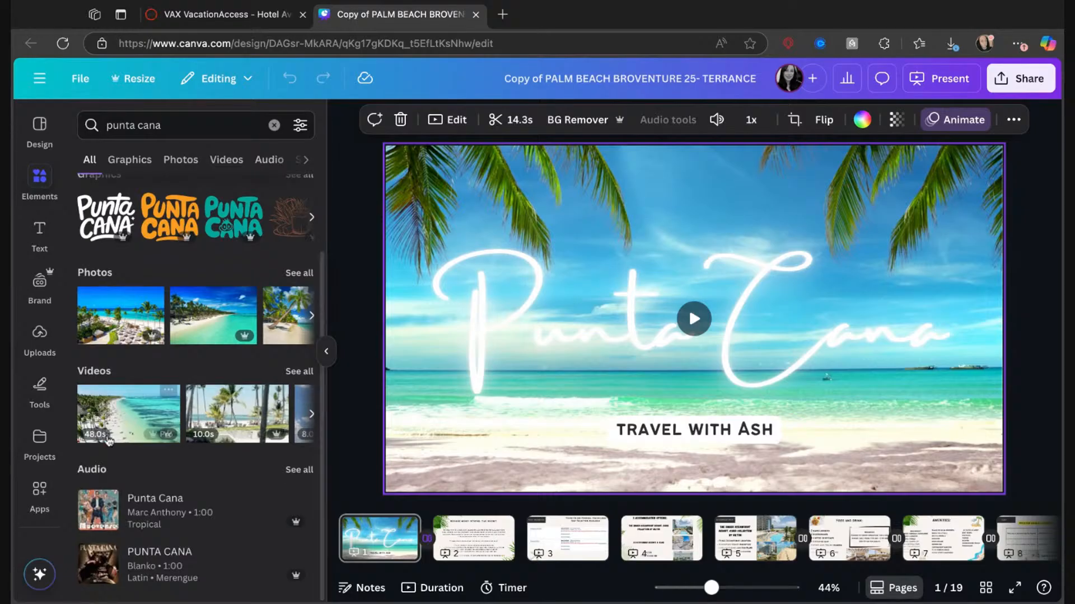
pyautogui.click(290, 372)
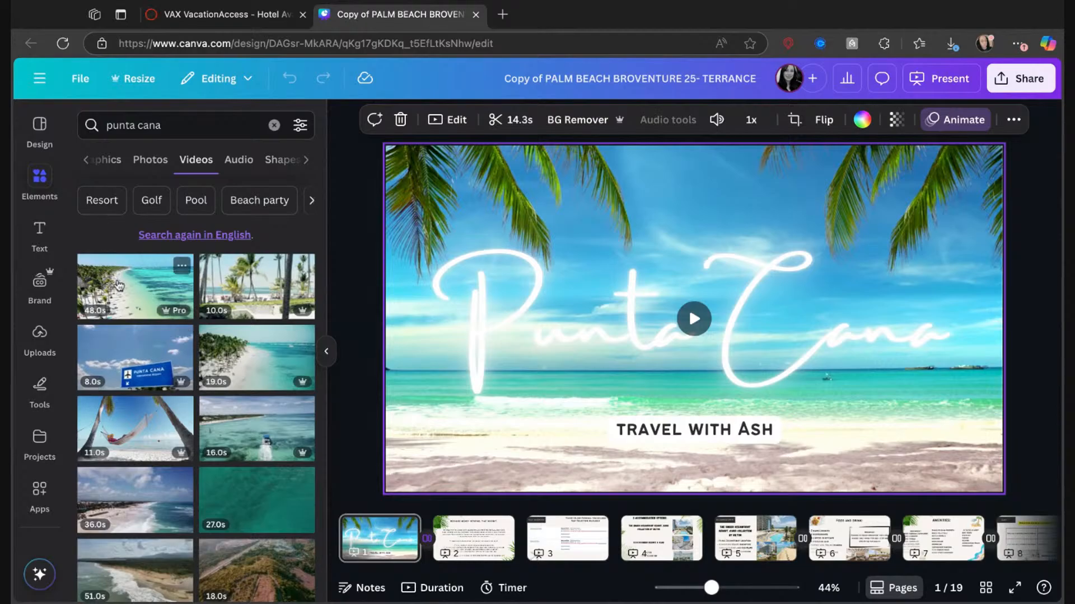
pyautogui.moveTo(119, 285); pyautogui.dragTo(562, 482)
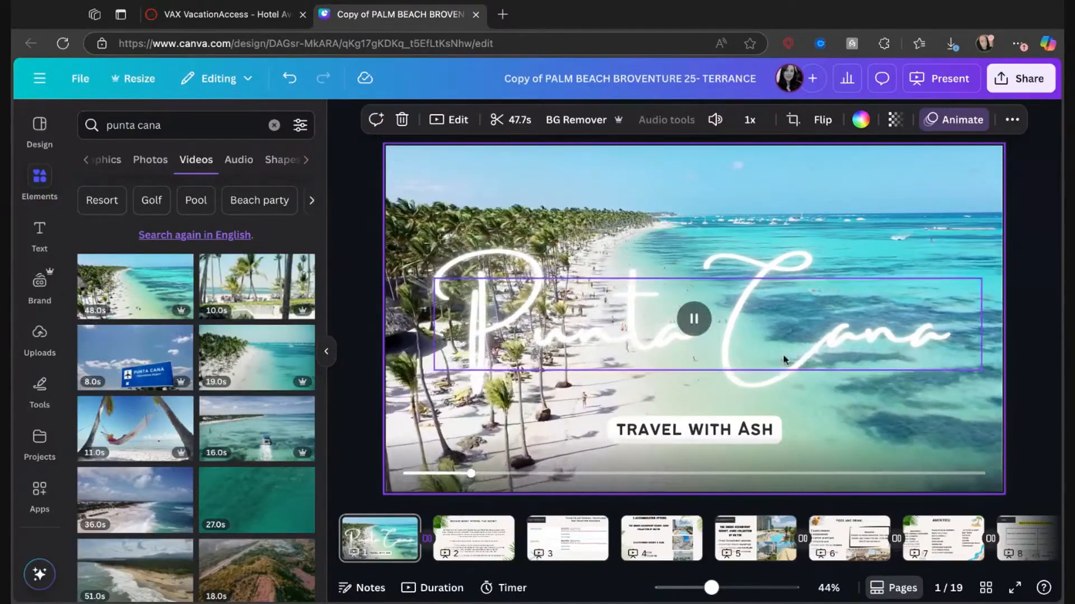
# Move the cover title higher on the page and replace the background with the 11-second hammock video.
pyautogui.moveTo(784, 360)
pyautogui.mouseDown()
pyautogui.moveTo(777, 262)
pyautogui.moveTo(757, 248)
pyautogui.moveTo(777, 325)
pyautogui.moveTo(770, 345)
pyautogui.mouseUp()
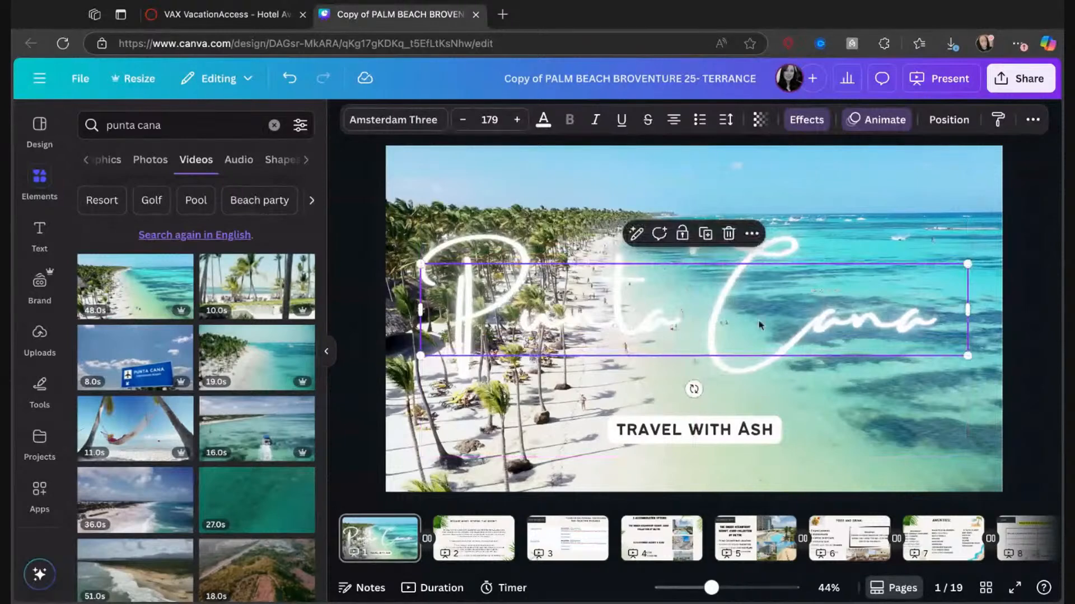
pyautogui.moveTo(121, 434); pyautogui.dragTo(526, 293)
pyautogui.click(526, 293)
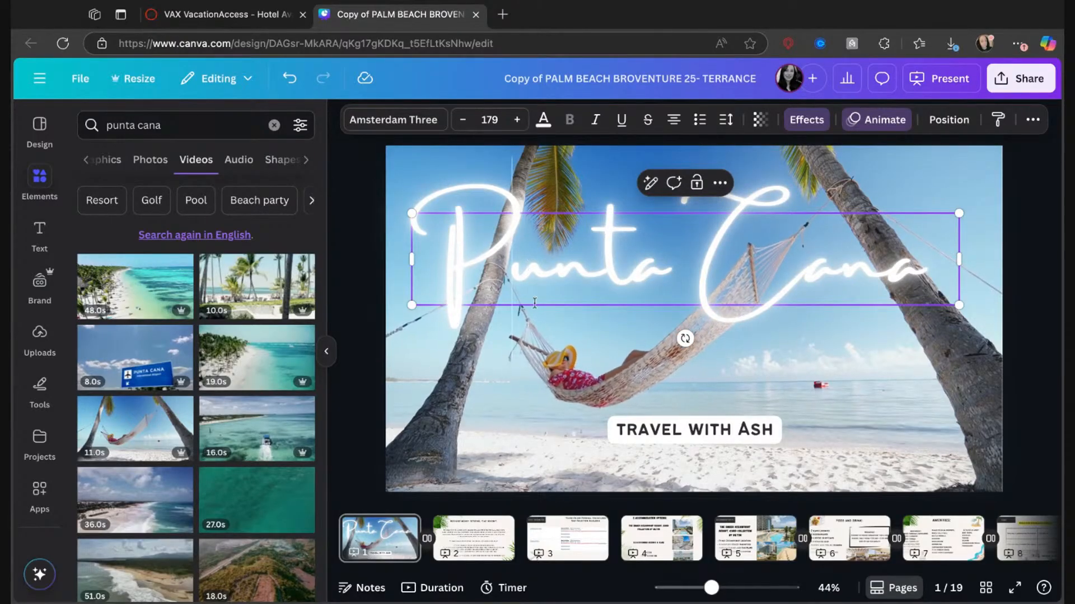
# Preview the cover page in presentation mode and return to the editor.
pyautogui.click(553, 430)
pyautogui.click(538, 280)
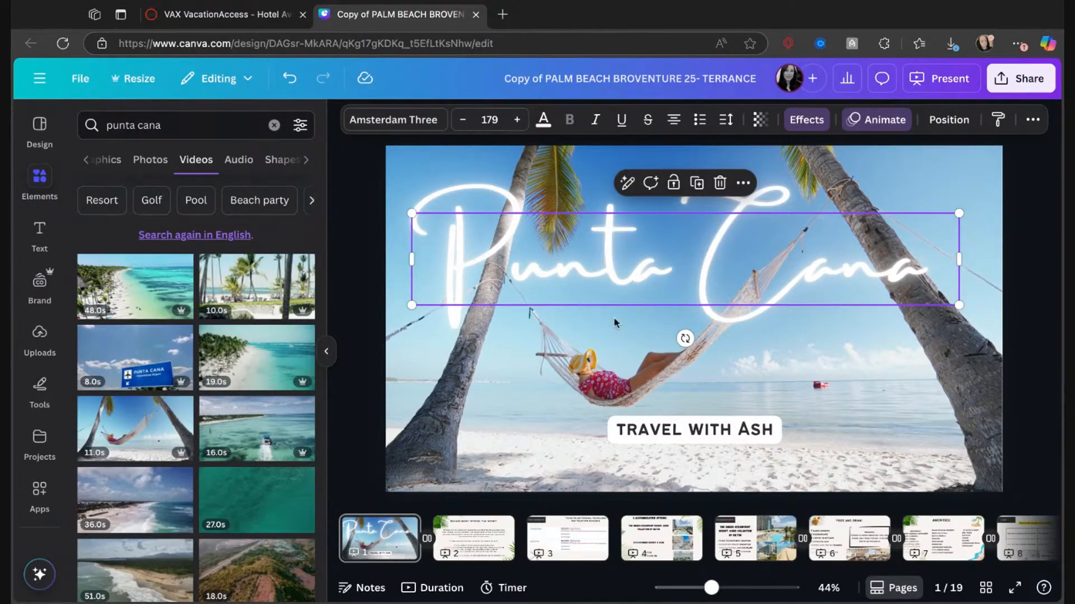
pyautogui.click(941, 78)
pyautogui.click(842, 457)
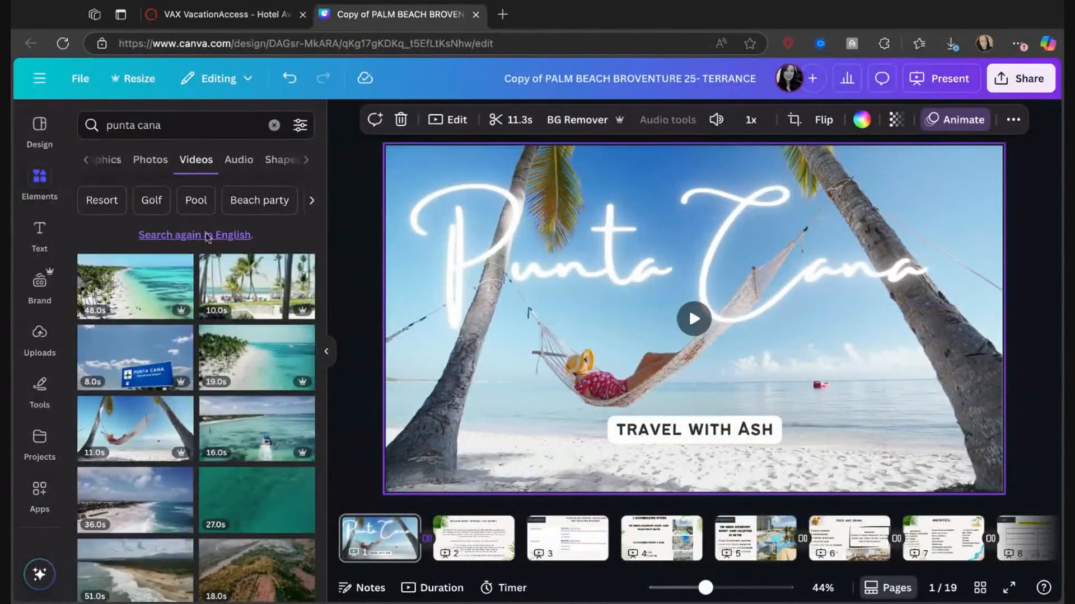
# Add the Marc Anthony track "Punta Cana" from the element search results to the presentation's audio.
pyautogui.click(36, 183)
pyautogui.click(85, 166)
pyautogui.click(90, 166)
pyautogui.scroll(-3, 234, 448)
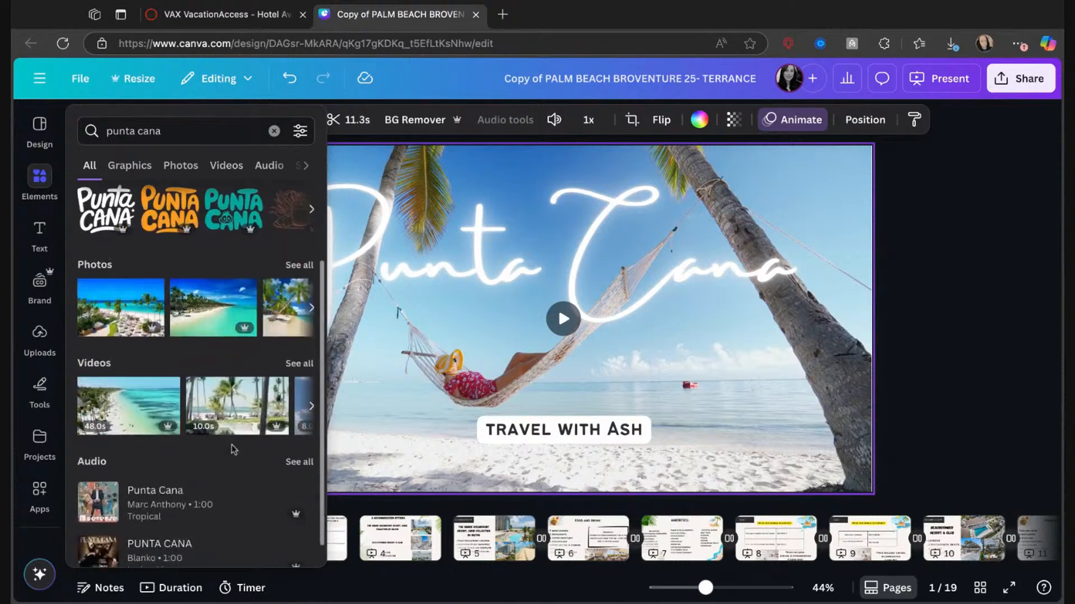
pyautogui.moveTo(150, 493); pyautogui.dragTo(475, 557)
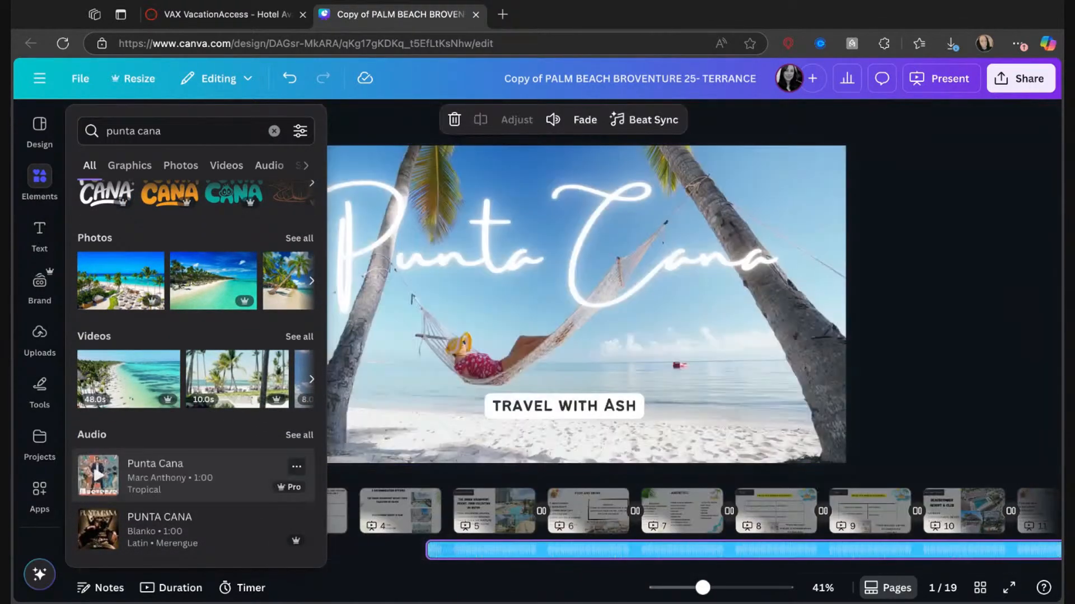
# Delete the "Punta Cana" audio track from the presentation.
pyautogui.hscroll(1, 476, 558)
pyautogui.hscroll(-1, 475, 558)
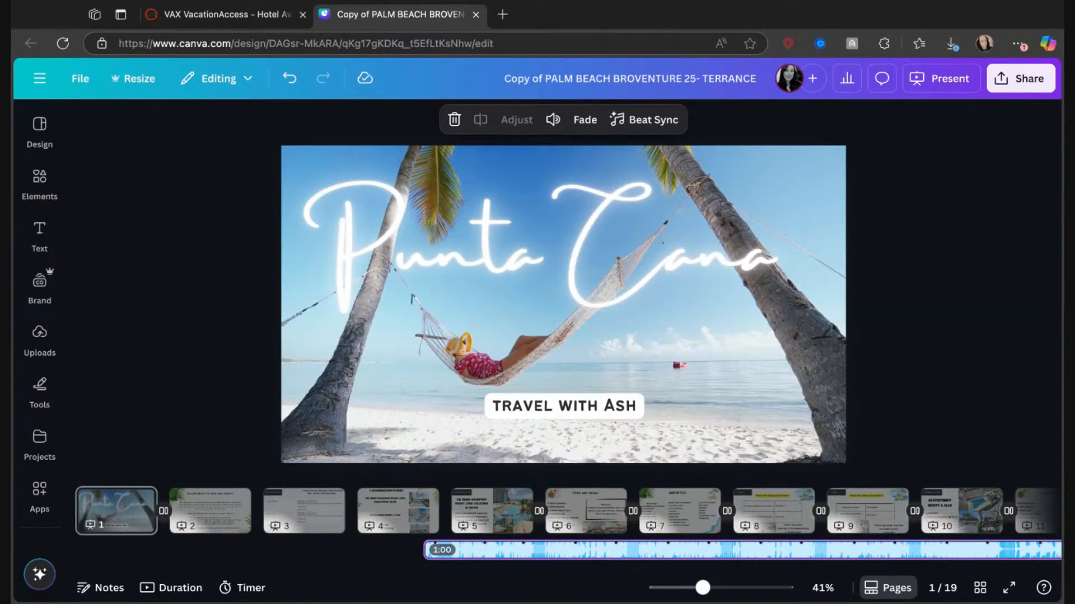
pyautogui.press('Delete')
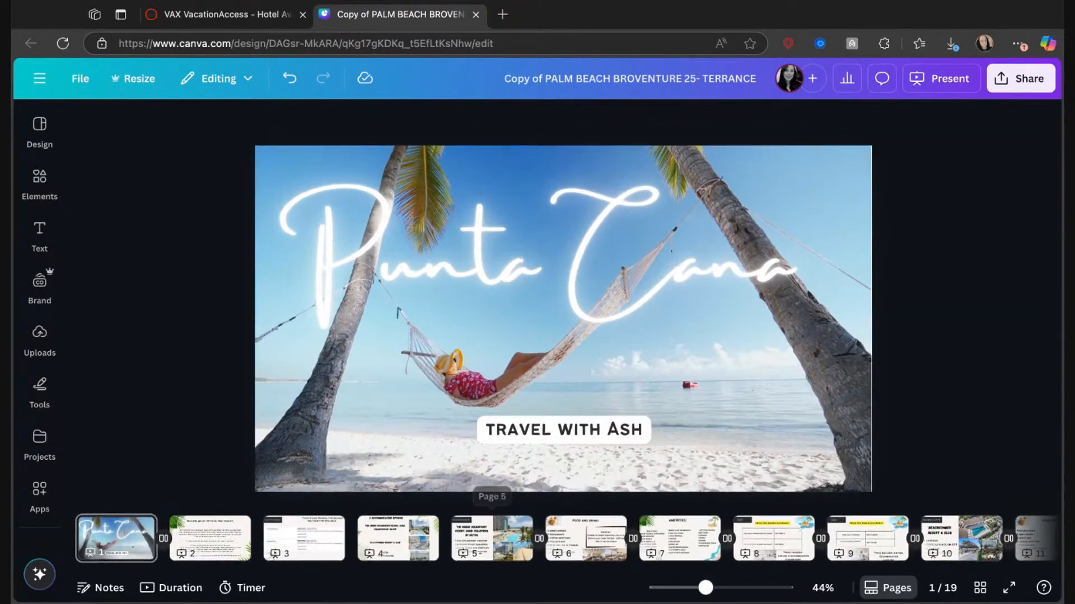
pyautogui.click(56, 290)
pyautogui.click(39, 177)
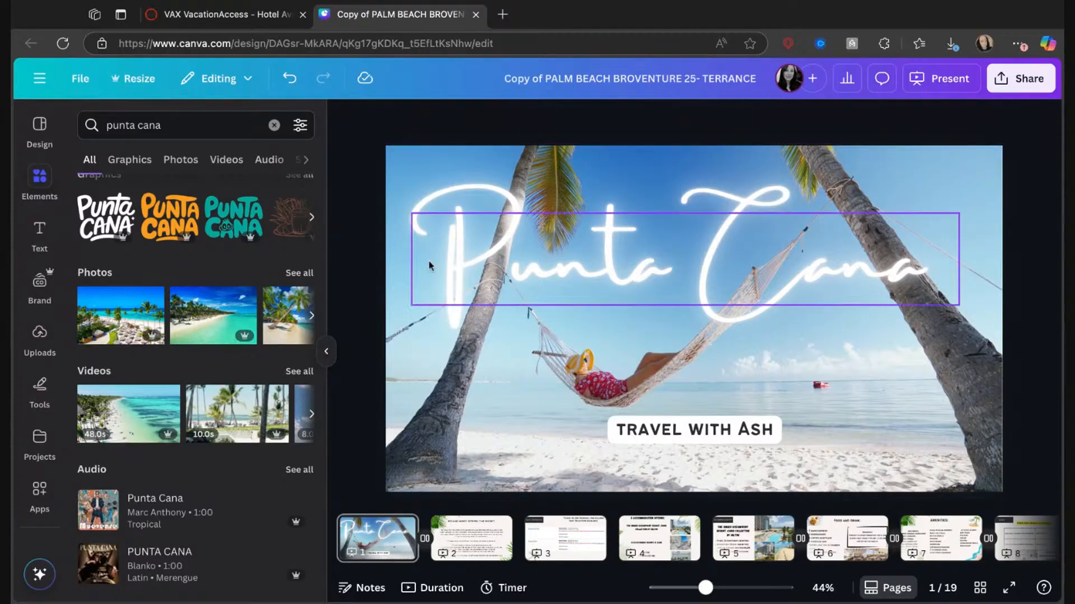
# Hide page 4, which lists the three accommodation options, from the presentation.
pyautogui.click(654, 560)
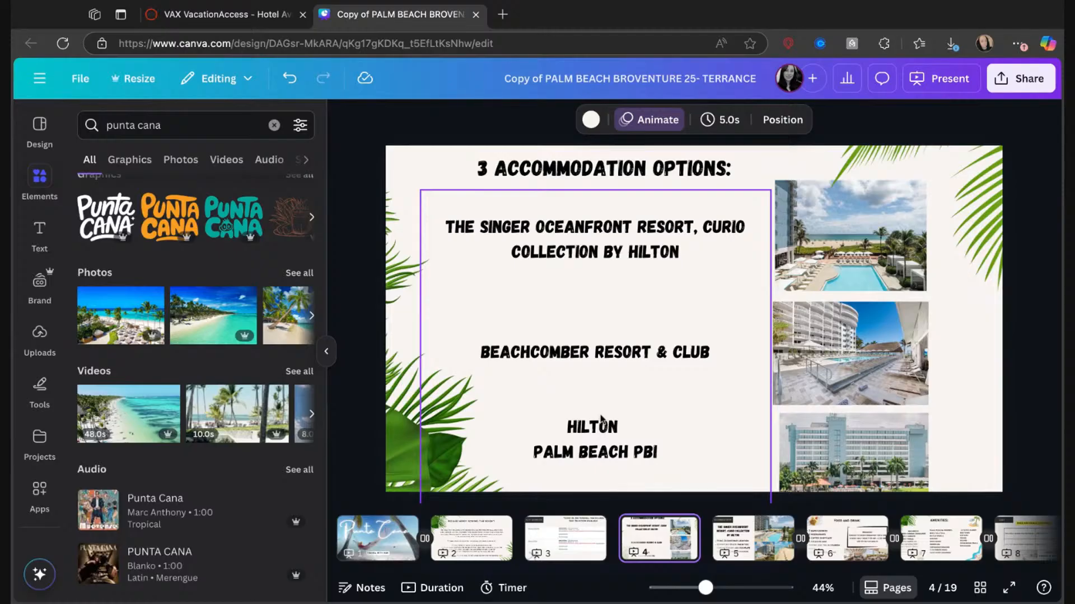
pyautogui.click(687, 530)
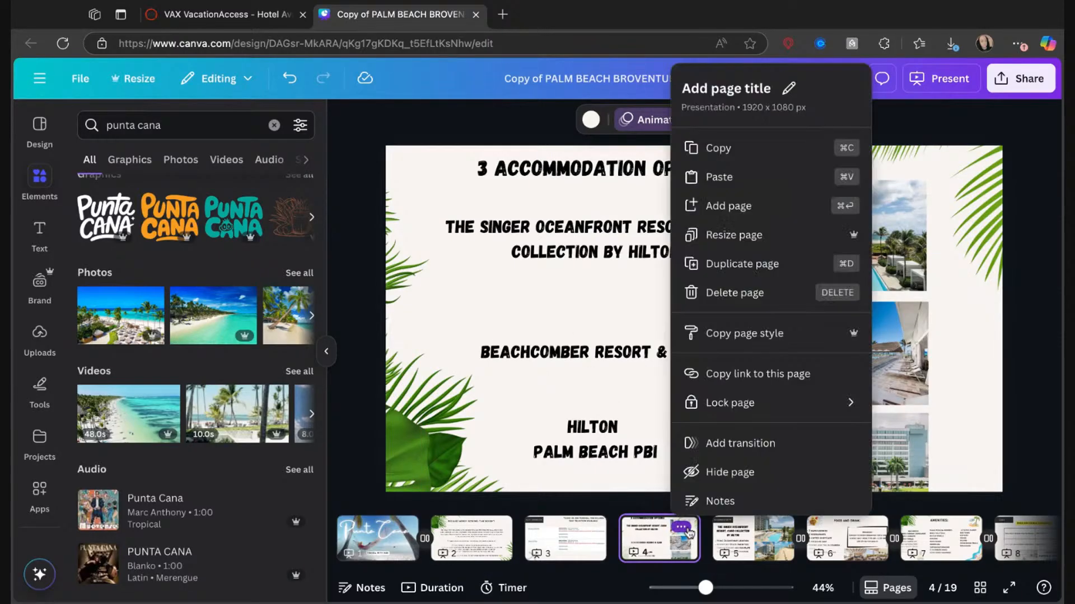
pyautogui.click(722, 472)
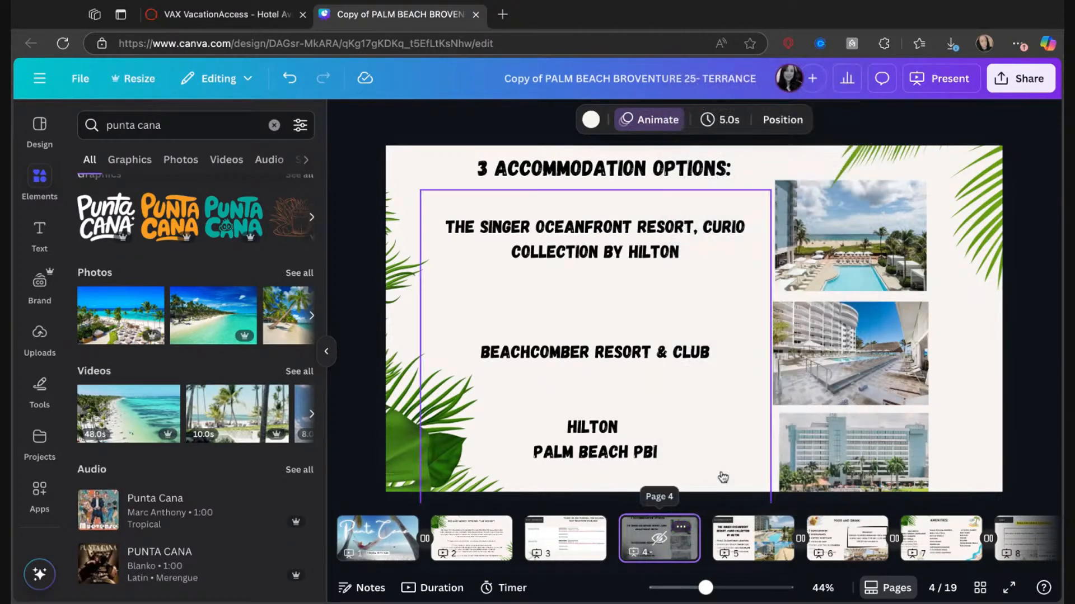
# Delete pages 15 to 17, the Hilton Palm Beach PBI accommodation page and the two cost pages following it.
pyautogui.click(736, 539)
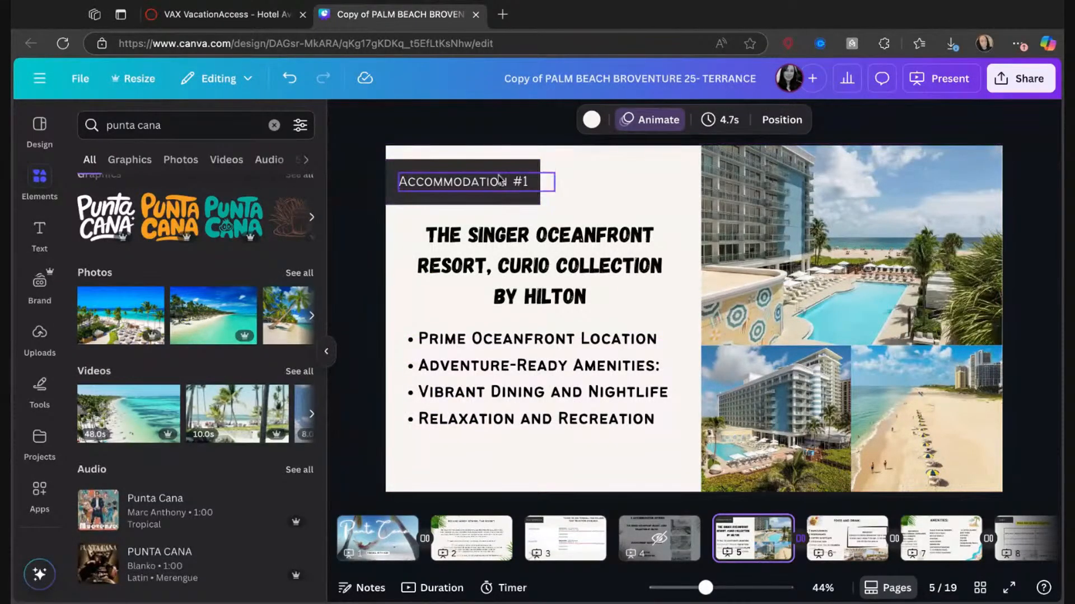
pyautogui.hscroll(2, 842, 512)
pyautogui.hscroll(20, 842, 538)
pyautogui.hscroll(4, 842, 538)
pyautogui.click(869, 551)
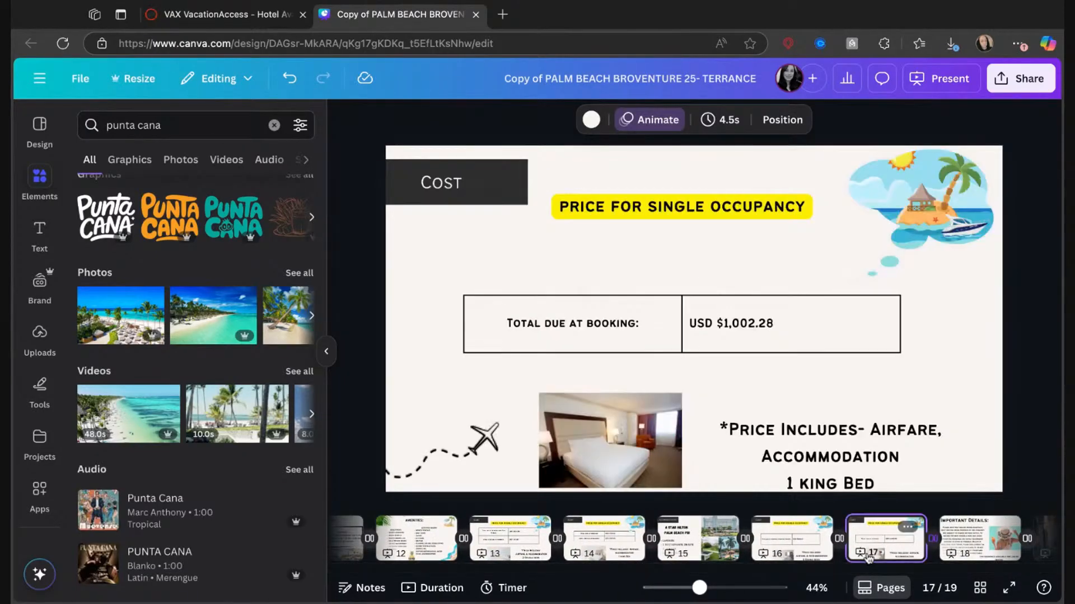
pyautogui.press('Delete')
pyautogui.click(794, 551)
pyautogui.press('Delete')
pyautogui.click(717, 541)
pyautogui.press('Delete')
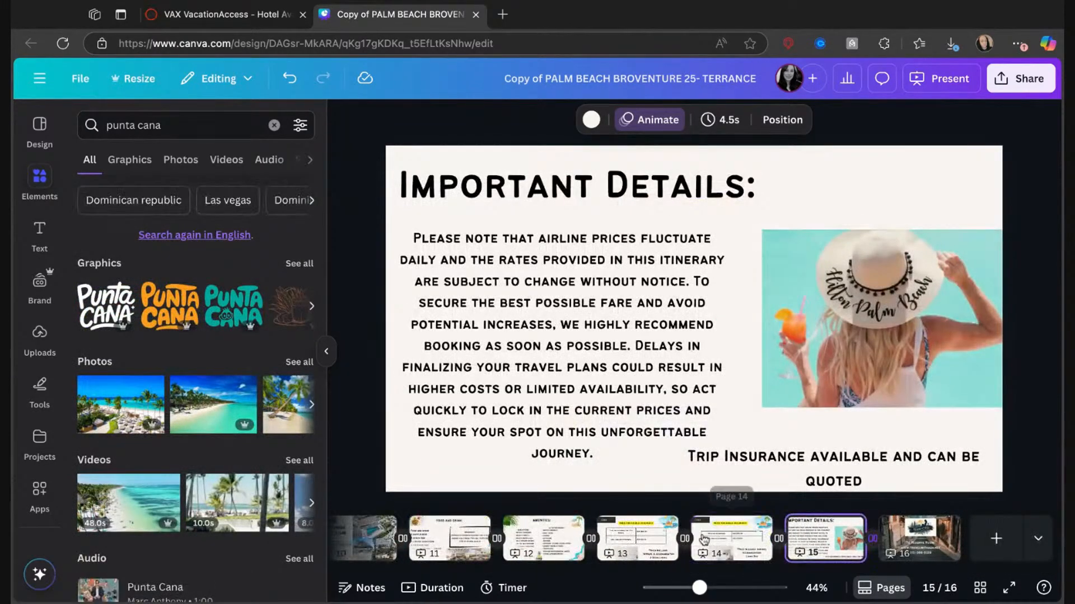
# Delete the Beachcomber Resort & Club accommodation, food, amenities and cost pages, plus the remaining single-occupancy cost page.
pyautogui.click(655, 541)
pyautogui.press('Delete')
pyautogui.press('Delete')
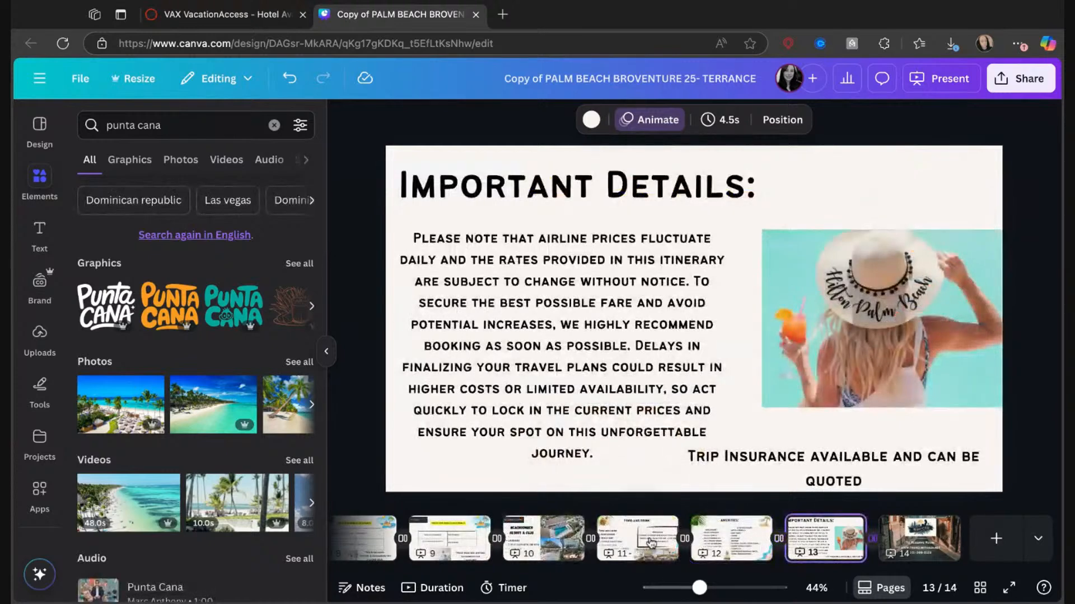
pyautogui.click(650, 542)
pyautogui.press('Delete')
pyautogui.press('Delete')
pyautogui.click(723, 551)
pyautogui.press('Delete')
pyautogui.click(722, 551)
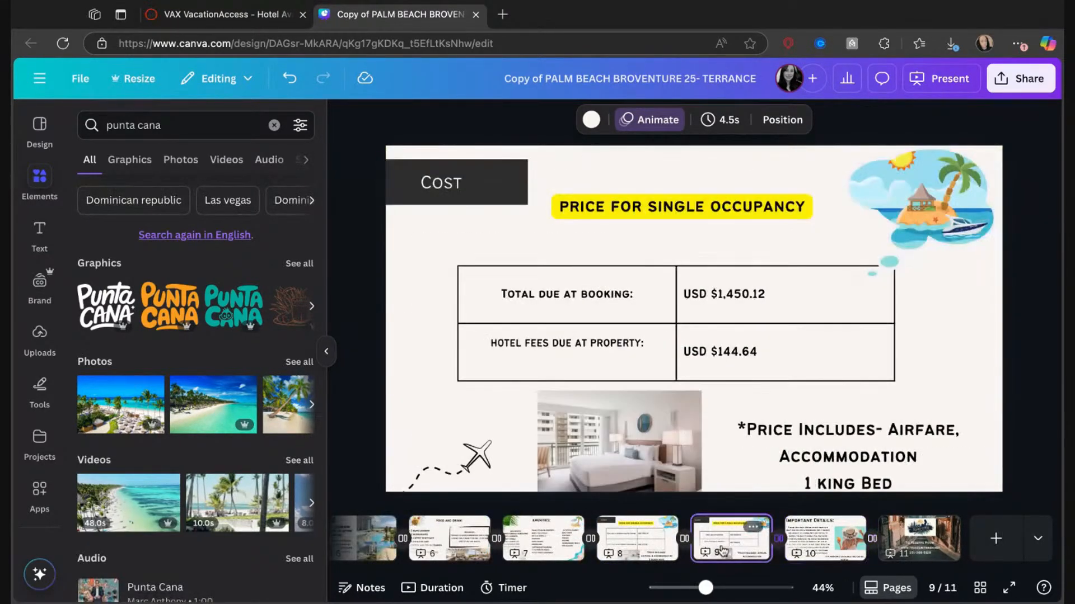
pyautogui.press('Delete')
# Review the remaining pages, from the intro and flight information through the resort, food, amenities and cost pages to the closing contact page.
pyautogui.click(634, 546)
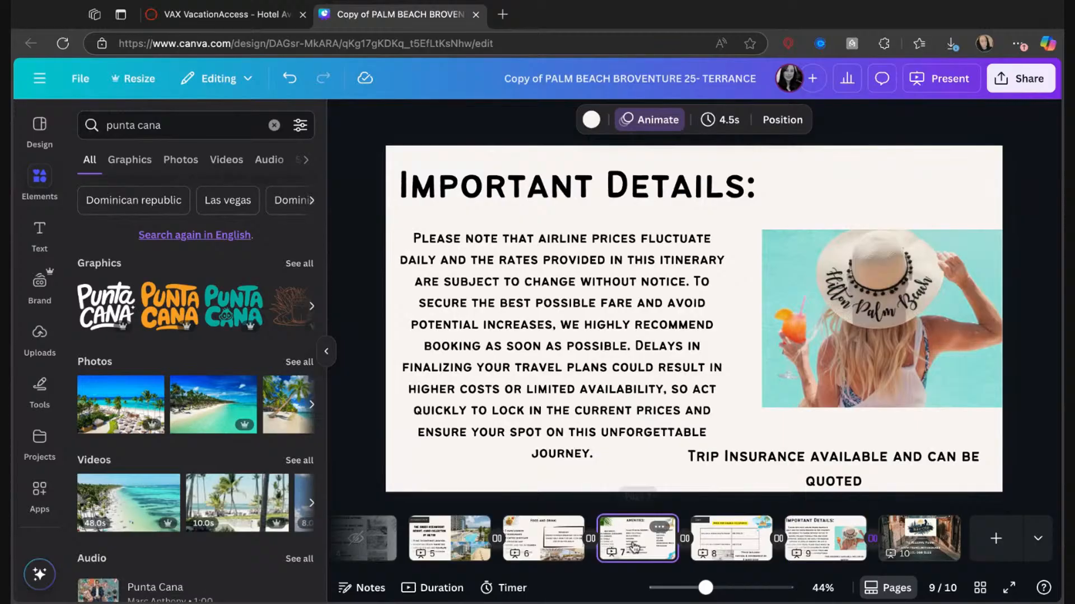
pyautogui.click(540, 540)
pyautogui.rightClick(429, 541)
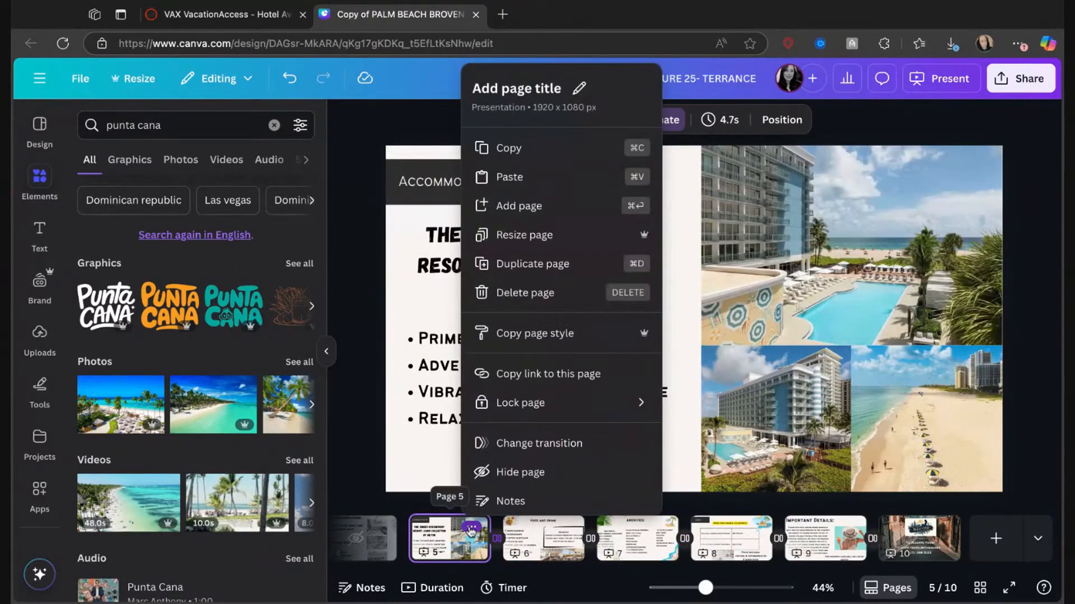
pyautogui.click(429, 542)
pyautogui.hscroll(-5, 431, 544)
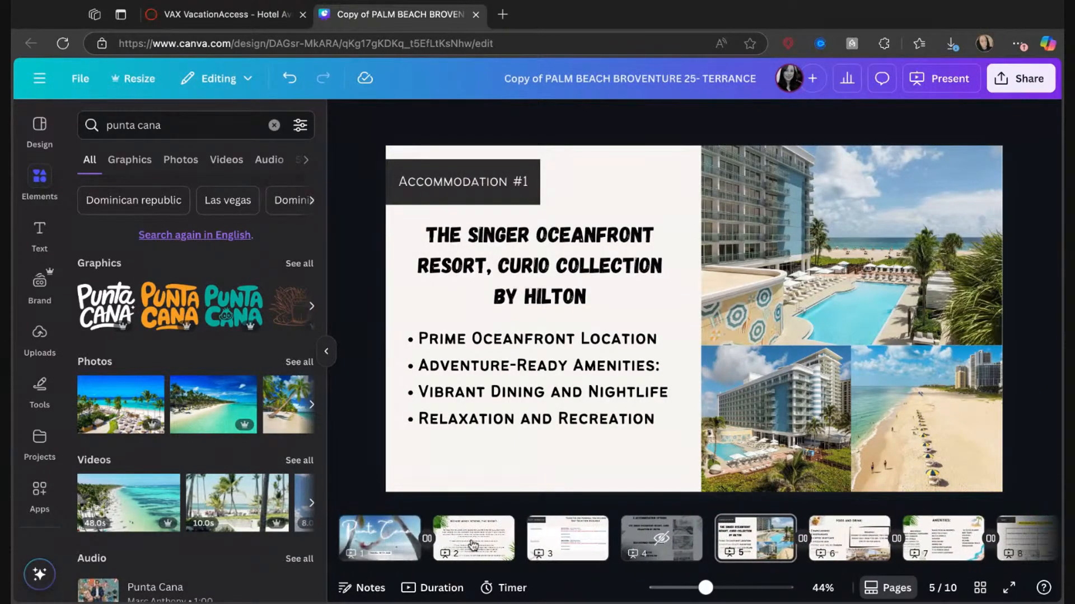
pyautogui.click(469, 544)
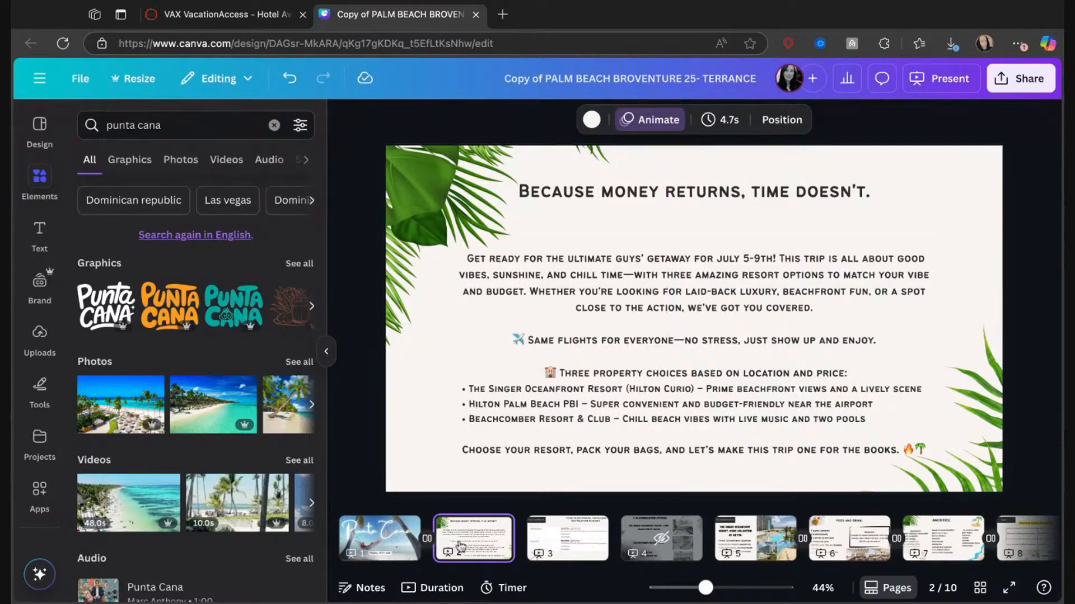
pyautogui.click(559, 544)
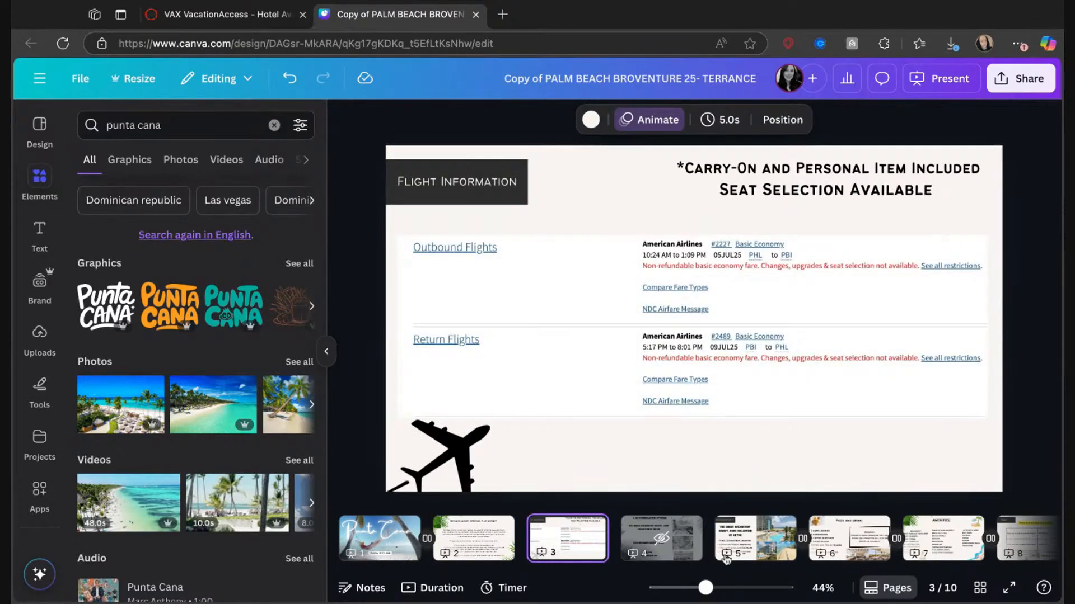
pyautogui.click(720, 554)
pyautogui.scroll(-2, 714, 359)
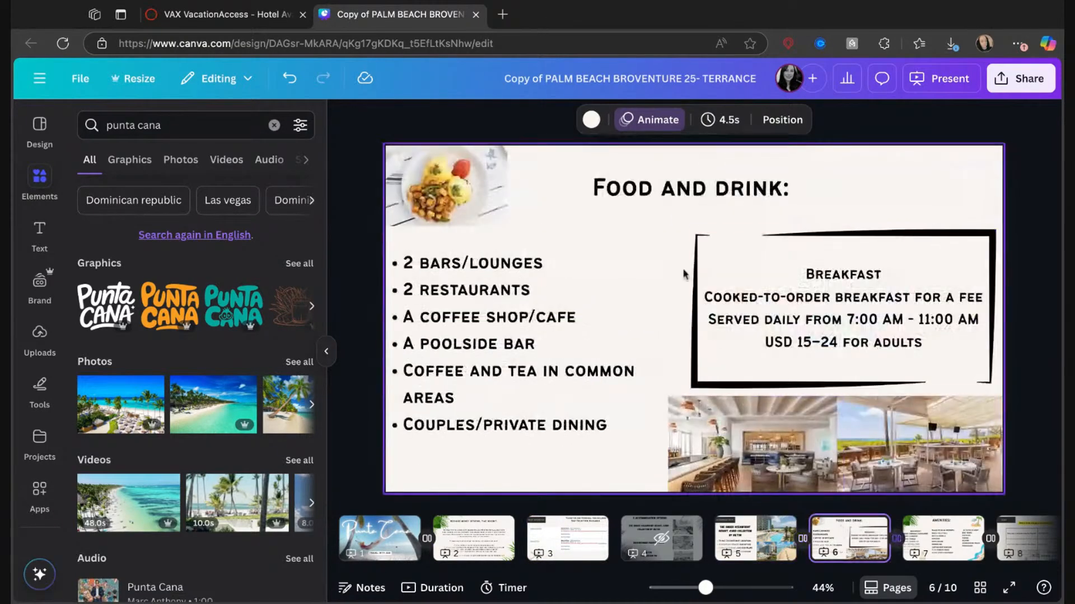
pyautogui.click(951, 535)
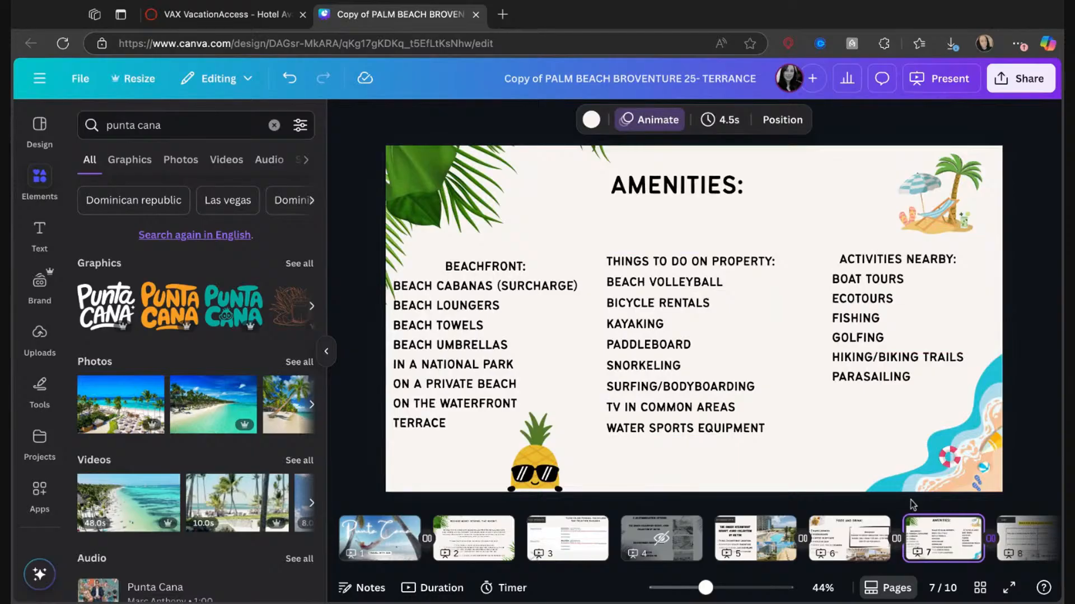
pyautogui.click(1030, 534)
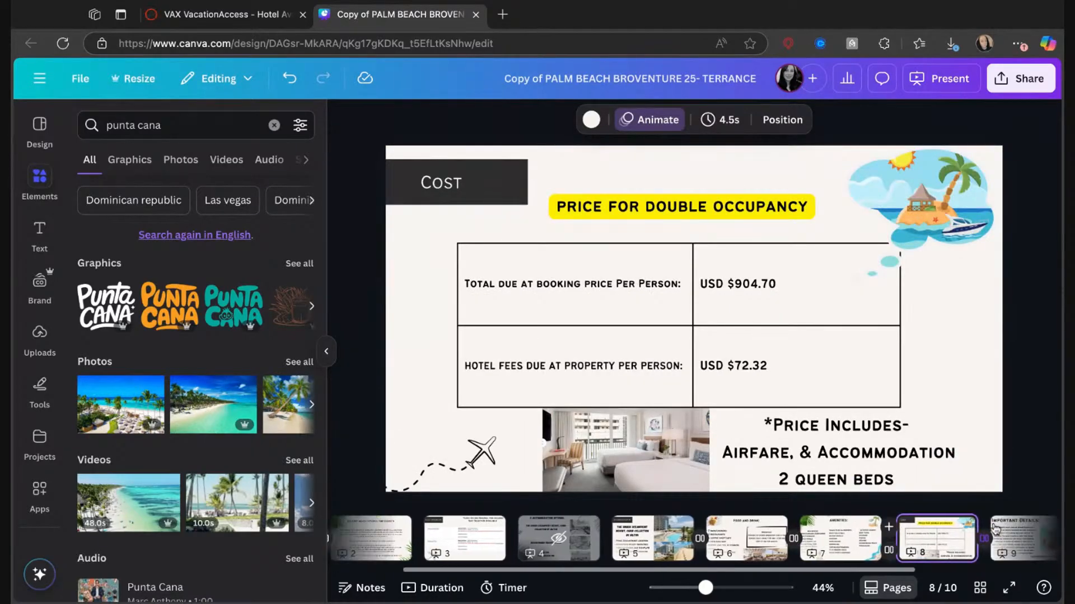
pyautogui.click(964, 539)
pyautogui.click(1018, 541)
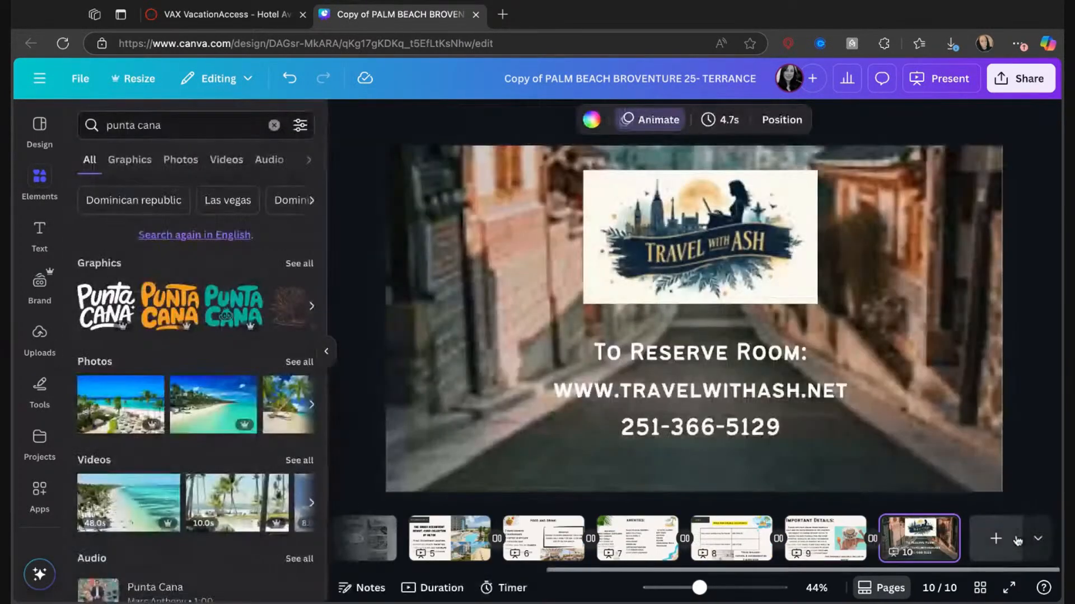
pyautogui.hscroll(-5, 951, 538)
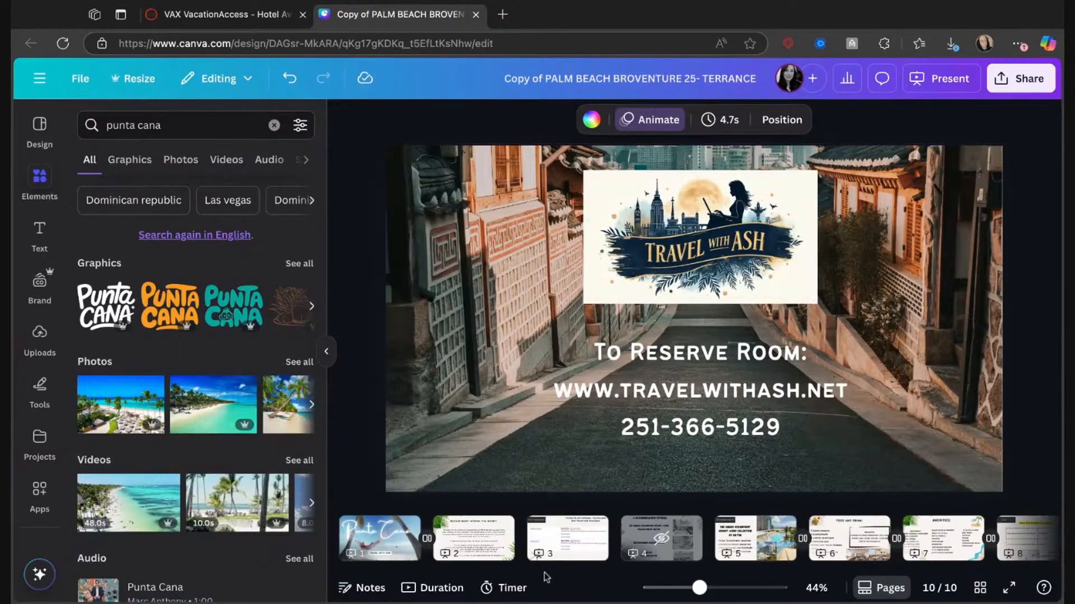
# Unhide page 4, which lists the three accommodation options.
pyautogui.click(661, 538)
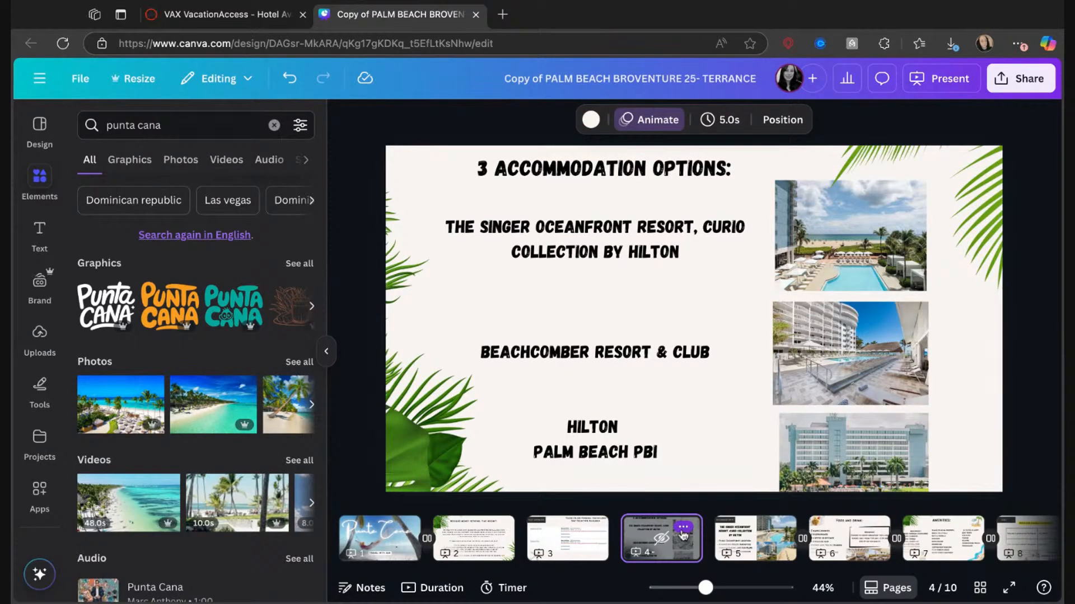
pyautogui.click(683, 528)
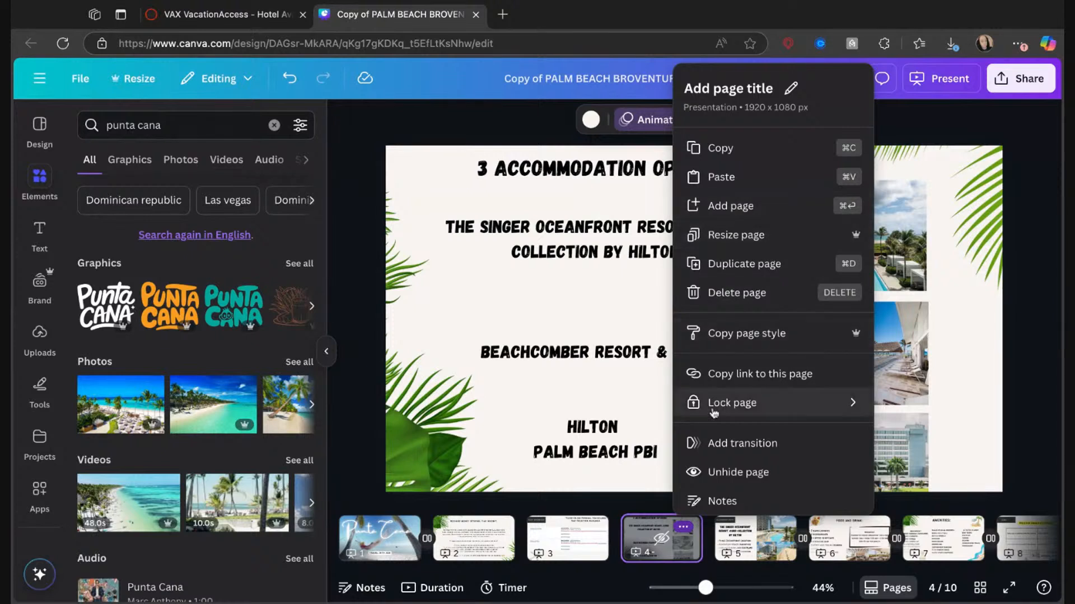
pyautogui.click(726, 473)
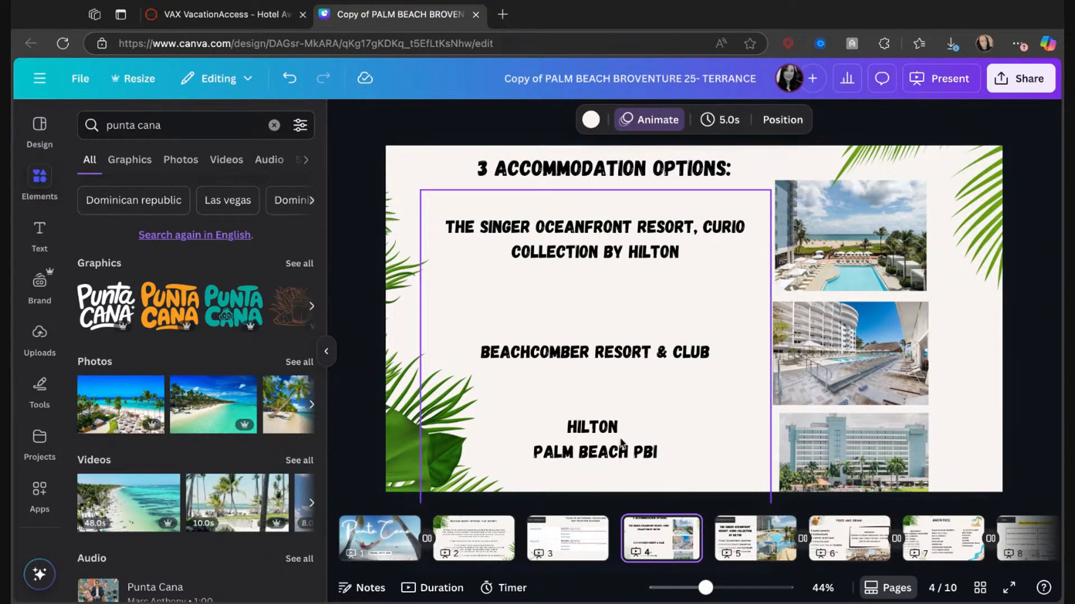
# Duplicate the Accommodation #1 page and move the copy between the double-occupancy cost page and the Important Details page.
pyautogui.click(743, 536)
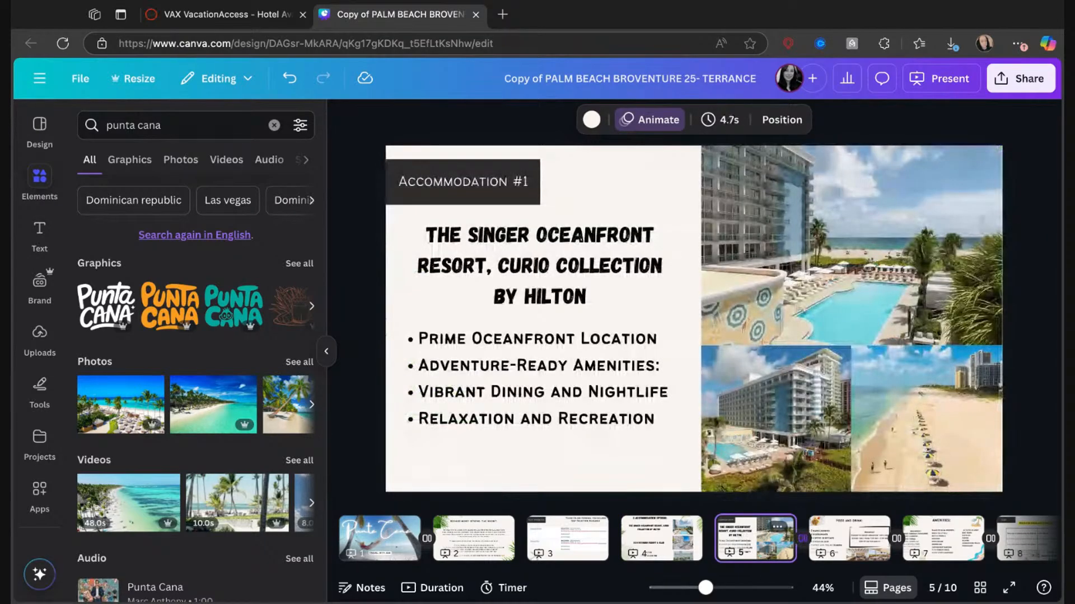
pyautogui.click(777, 527)
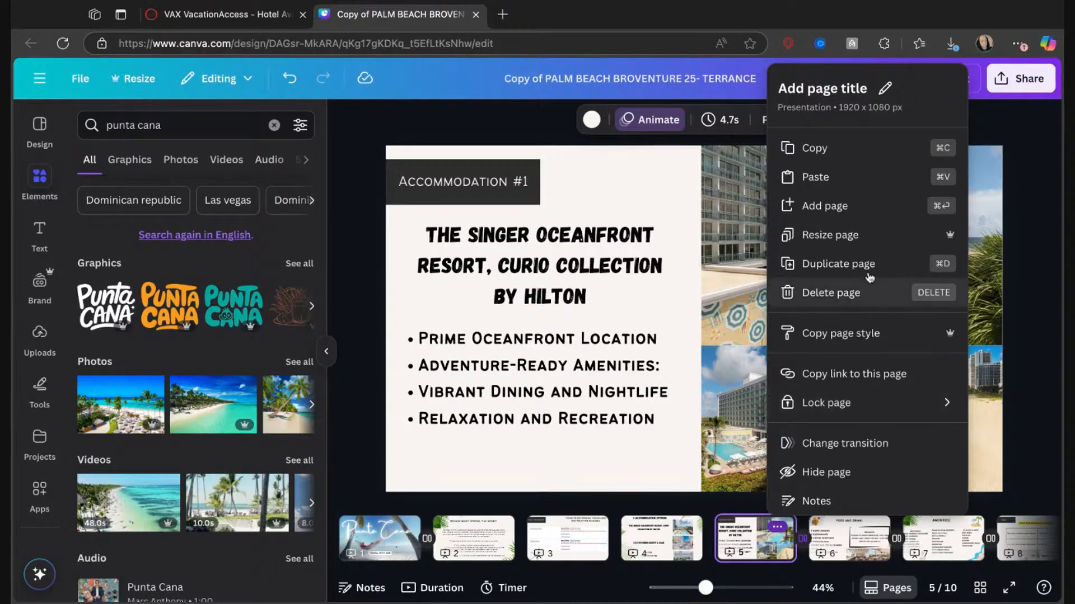
pyautogui.click(839, 263)
pyautogui.hscroll(5, 850, 525)
pyautogui.moveTo(463, 543); pyautogui.dragTo(817, 518)
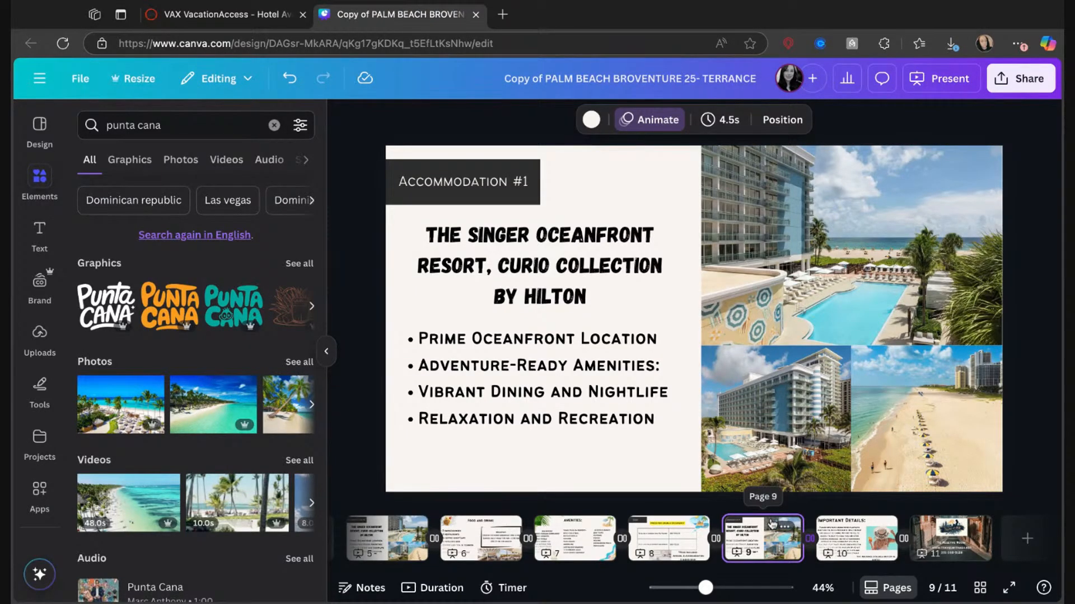
# Delete the duplicated Accommodation #1 page that precedes the Important Details page.
pyautogui.click(787, 529)
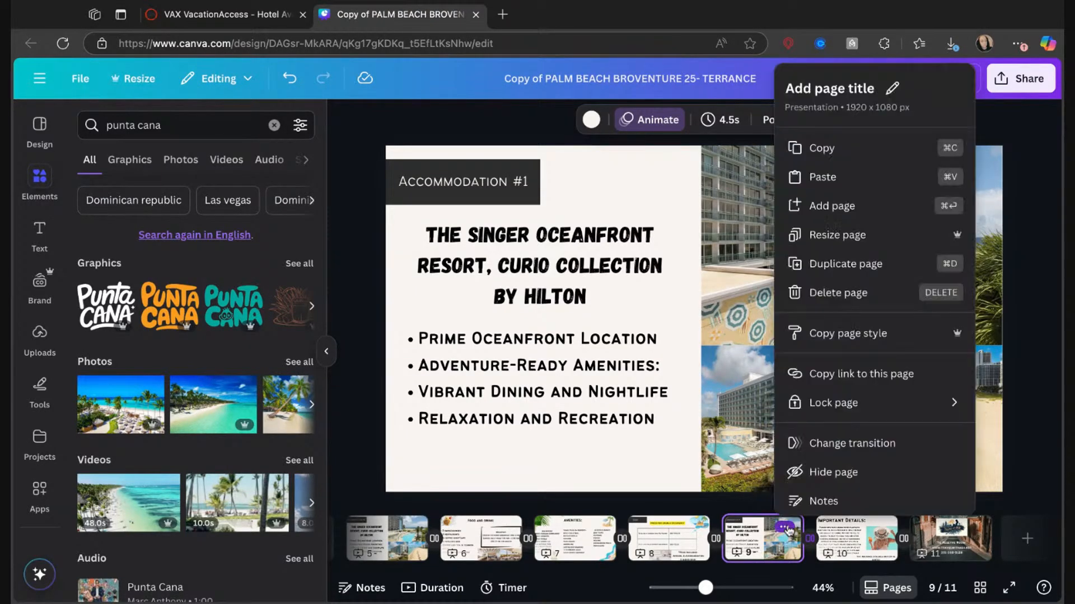
pyautogui.click(817, 309)
pyautogui.hscroll(-5, 706, 540)
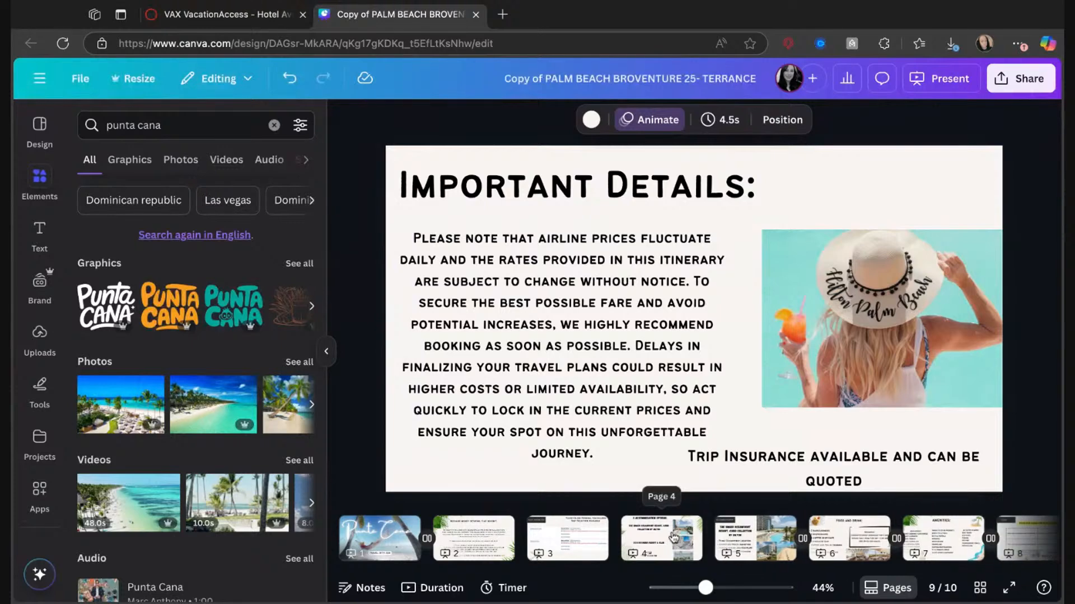
# Hide the page with the three accommodation options again.
pyautogui.click(673, 538)
pyautogui.click(683, 528)
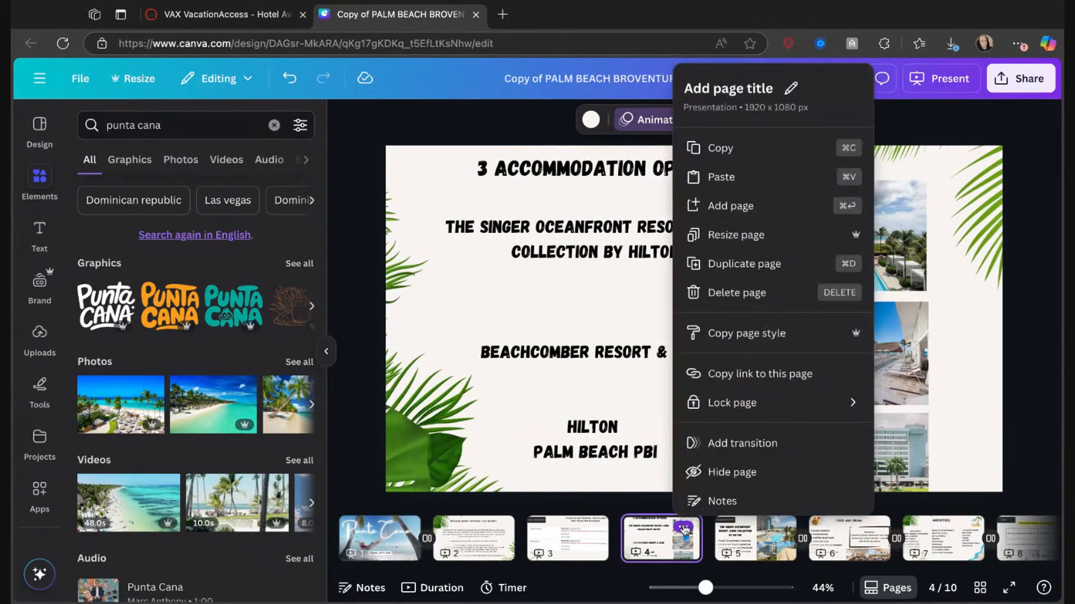
pyautogui.click(722, 469)
pyautogui.hscroll(2, 767, 537)
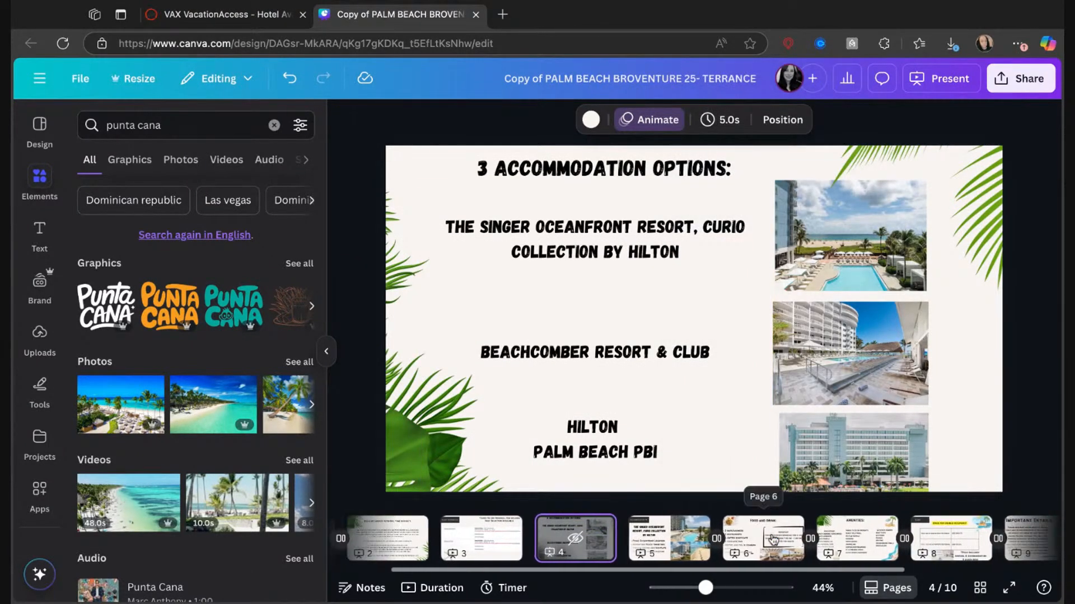
pyautogui.hscroll(-2, 773, 539)
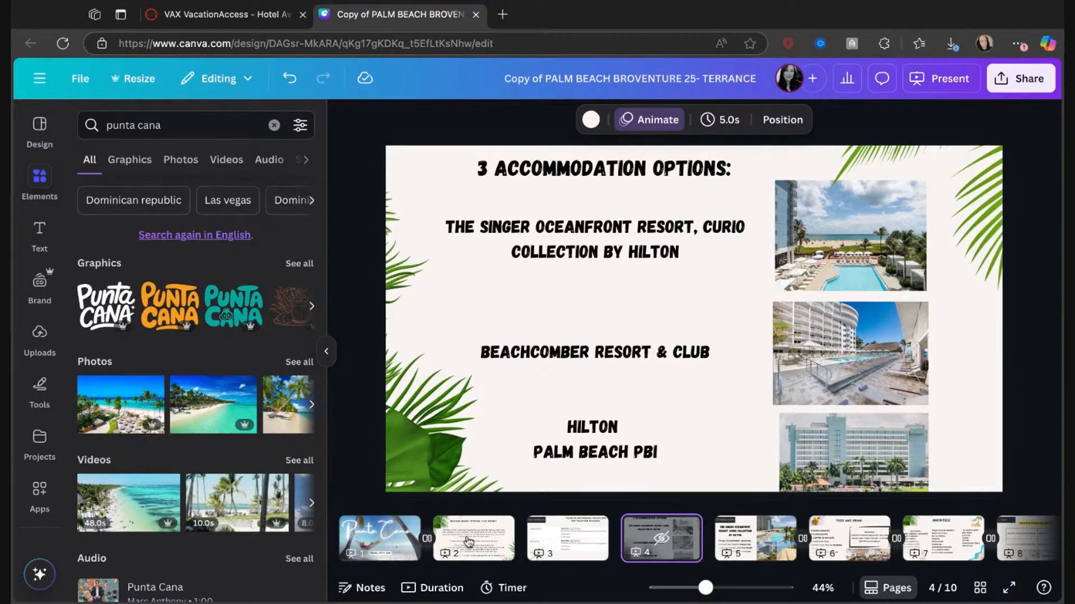
# Select the entire body text under the heading "Because money returns, time doesn't." on page 2.
pyautogui.click(413, 539)
pyautogui.click(473, 538)
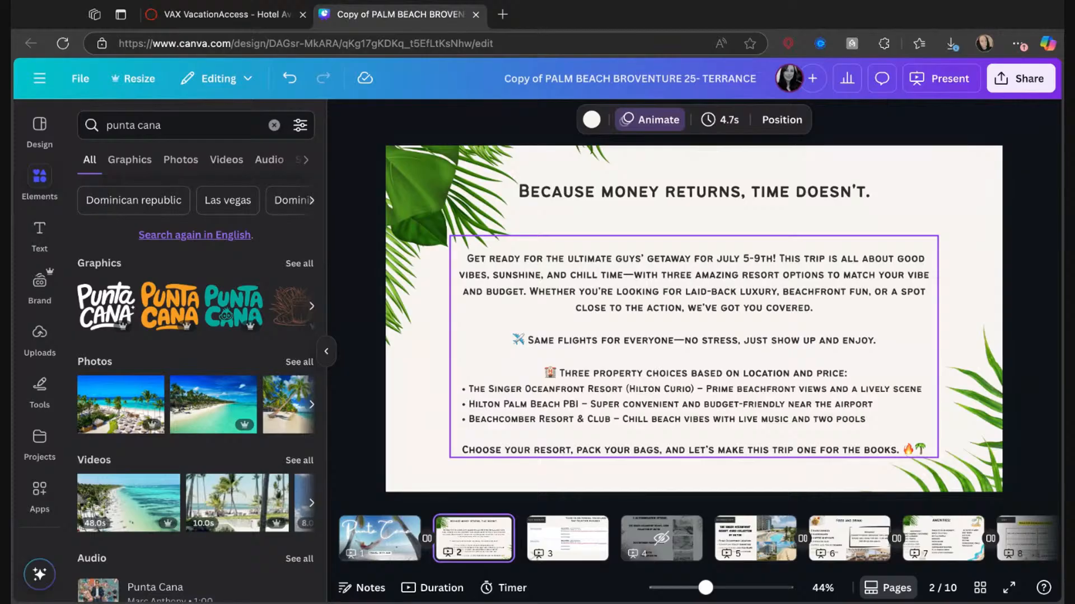
pyautogui.click(871, 452)
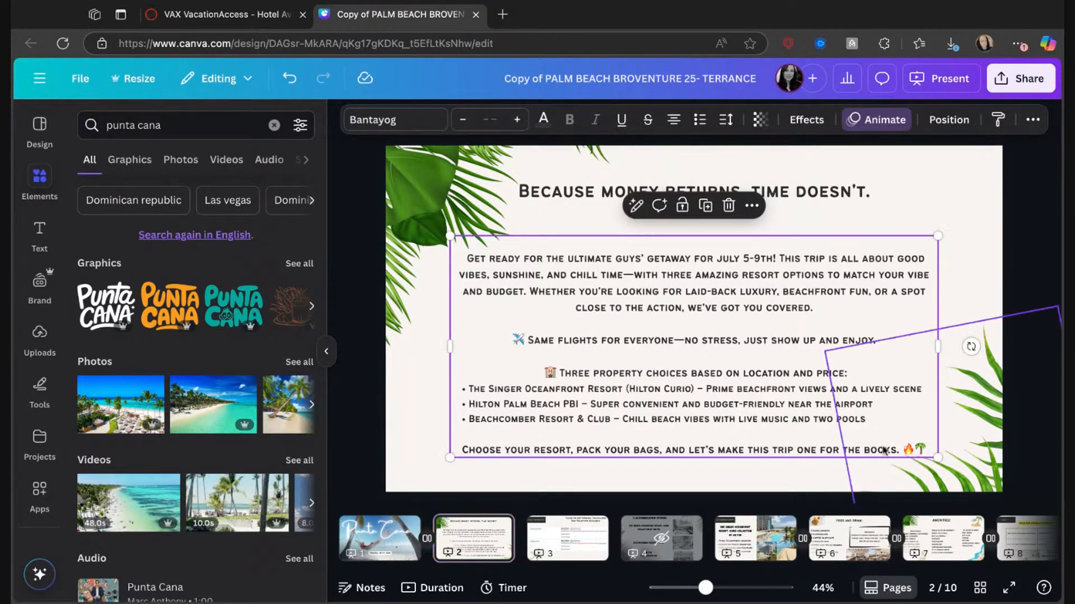
pyautogui.click(864, 377)
pyautogui.doubleClick(844, 300)
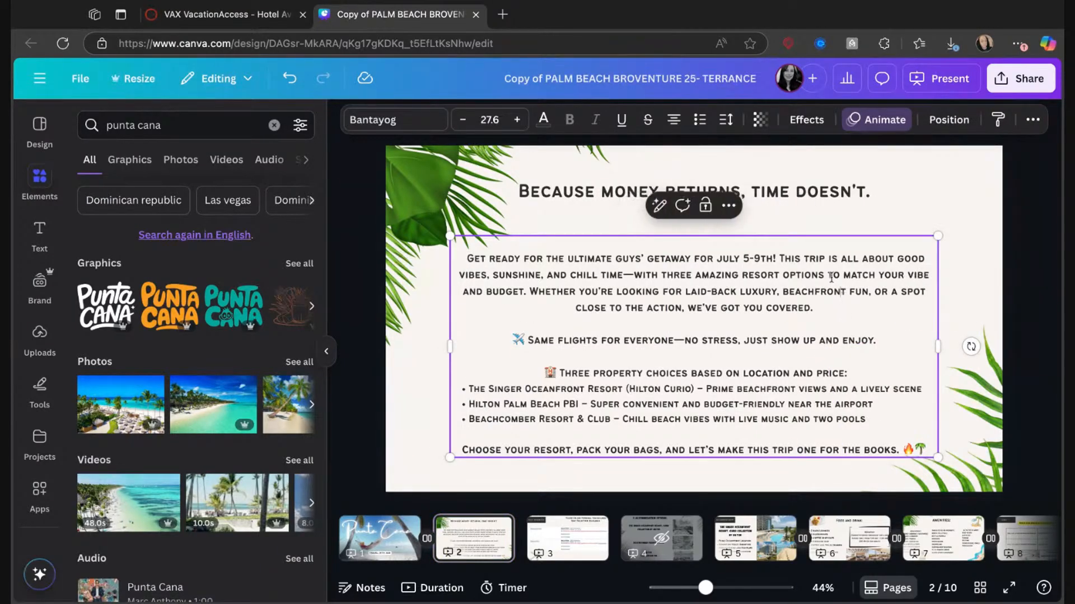
pyautogui.moveTo(924, 449); pyautogui.dragTo(468, 244)
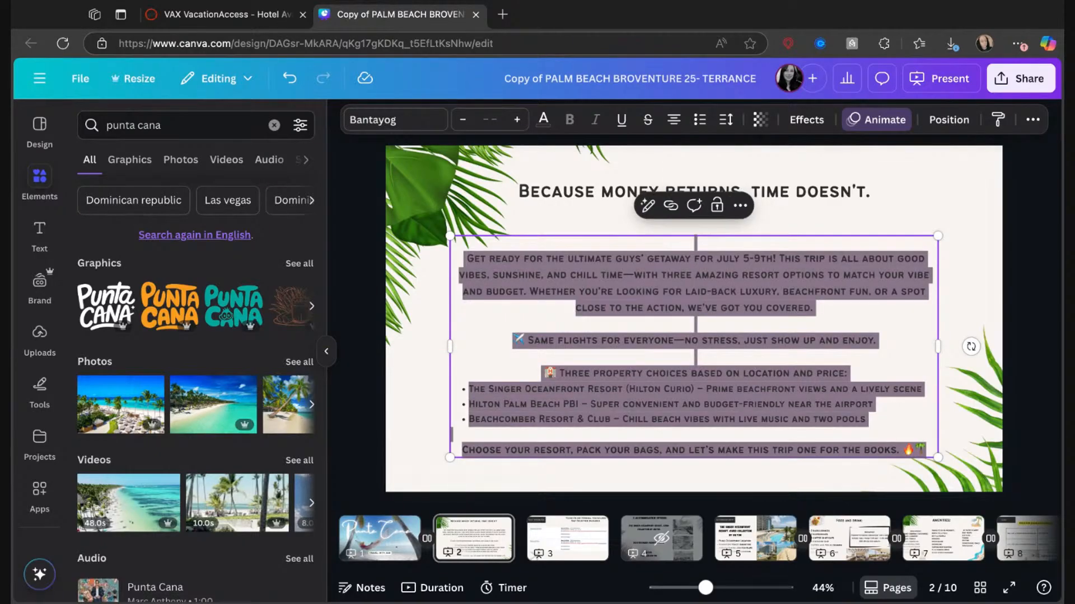
# Open ChatGPT in a new browser tab.
pyautogui.click(505, 15)
pyautogui.write('che')
pyautogui.press('BackSpace')
pyautogui.press('BackSpace')
pyautogui.write('atgpt.com')
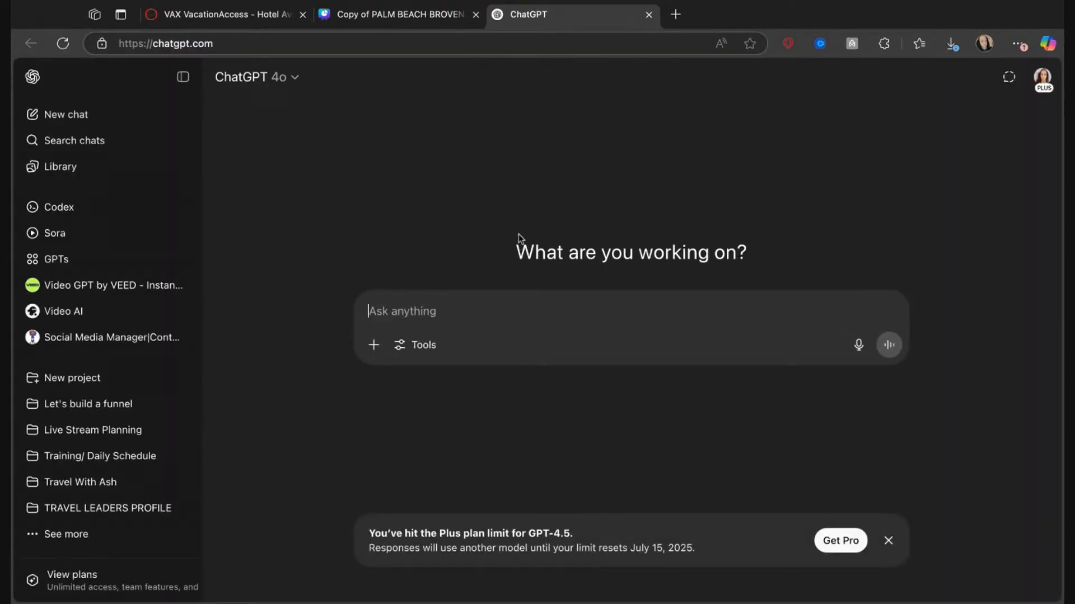
pyautogui.write('hey bestie!')
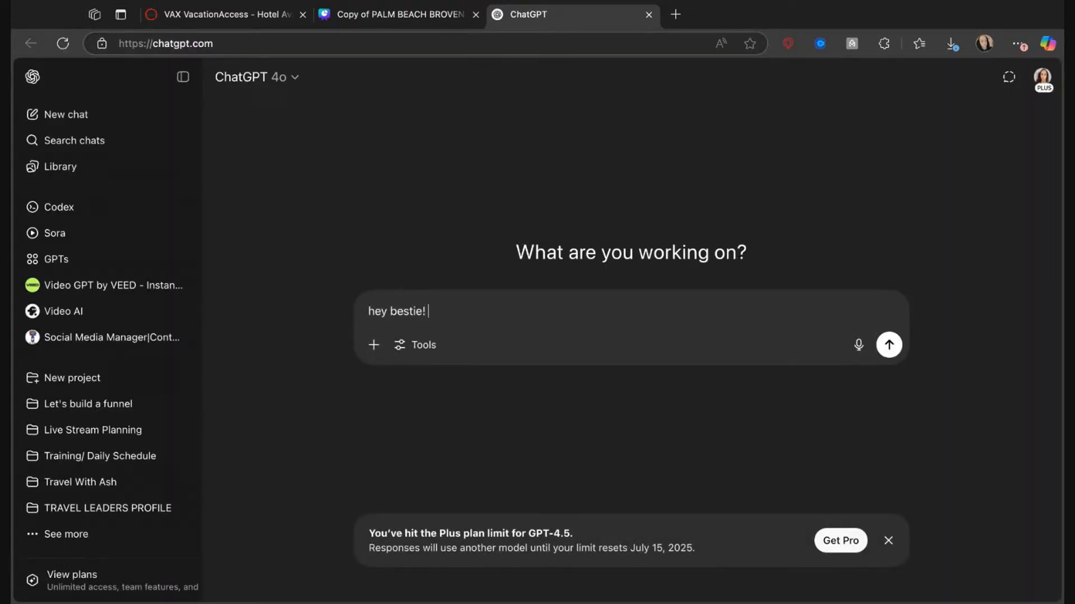
pyautogui.write(' so I am making a quote for a family of 4')
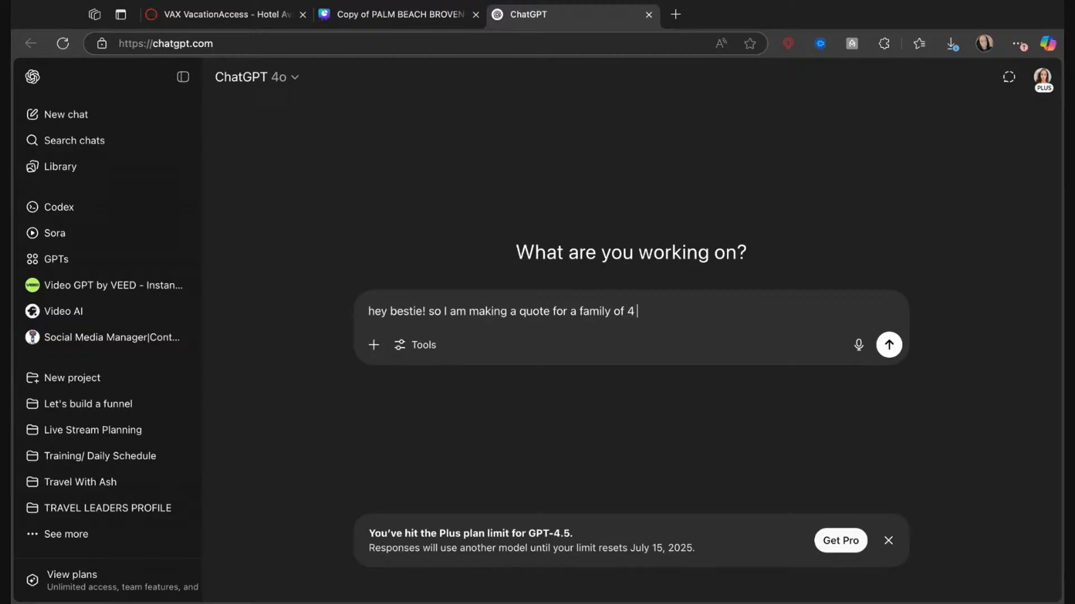
pyautogui.write('dult 2 kids, going to Punta Cana Nickeoloden')
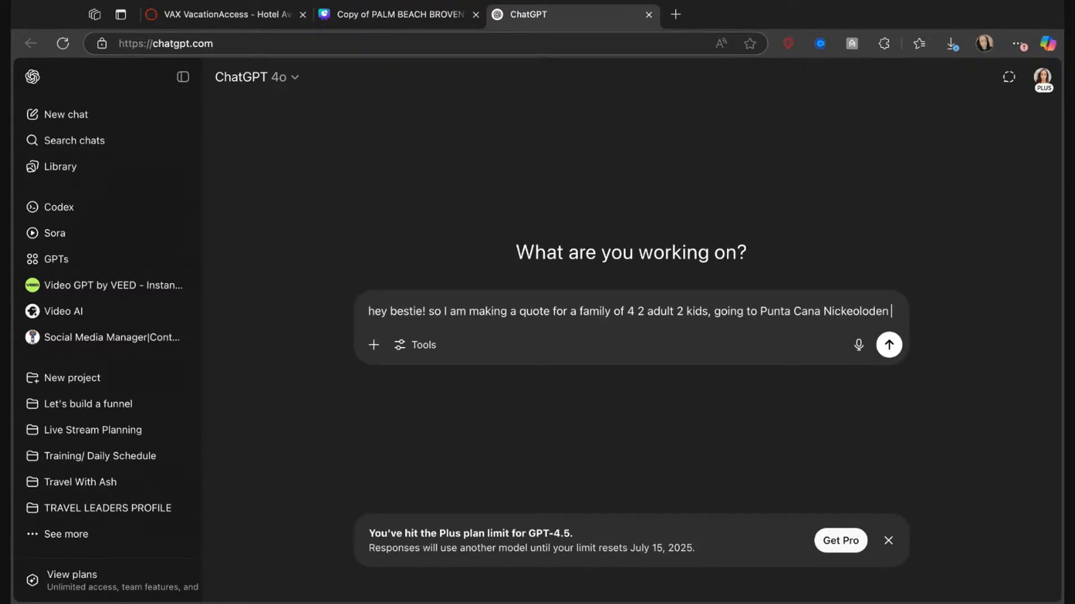
# Draft a ChatGPT prompt about a quote for a family of 4, 2 adults and 2 kids, going to the Punta Cana Nickelodeon resort.
pyautogui.write('r a family of 4 2 adult 2 kids, going to Punta Cana Nickeoloden reso')
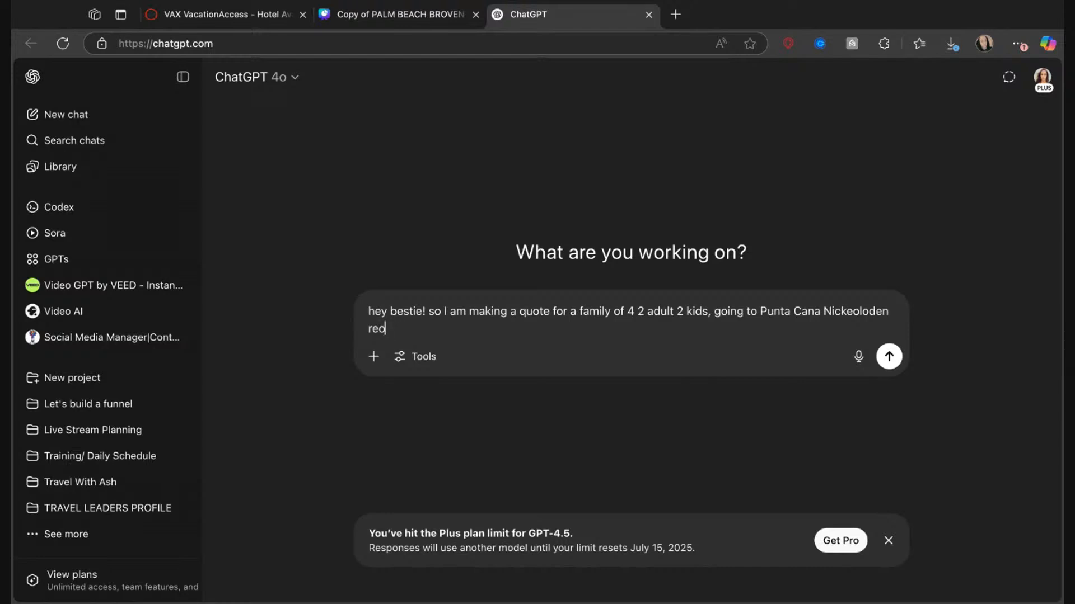
pyautogui.write('rt for the week of thanksgiving, include flights and transfers and')
# Add to the prompt that the trip is for the week of thanksgiving and should include flights and transfers.
pyautogui.press('BackSpace')
pyautogui.press('BackSpace')
pyautogui.press('BackSpace')
# Finish the prompt by asking for an entrance just like the pasted original intro text, and send it.
pyautogui.write('ant you to a')
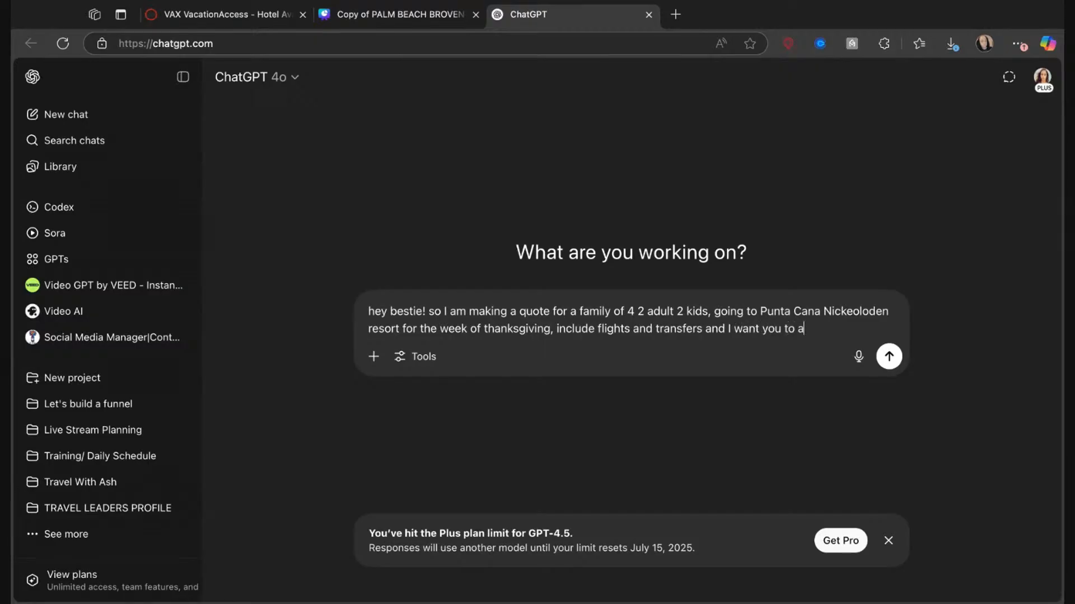
pyautogui.write(' make a entrance just like')
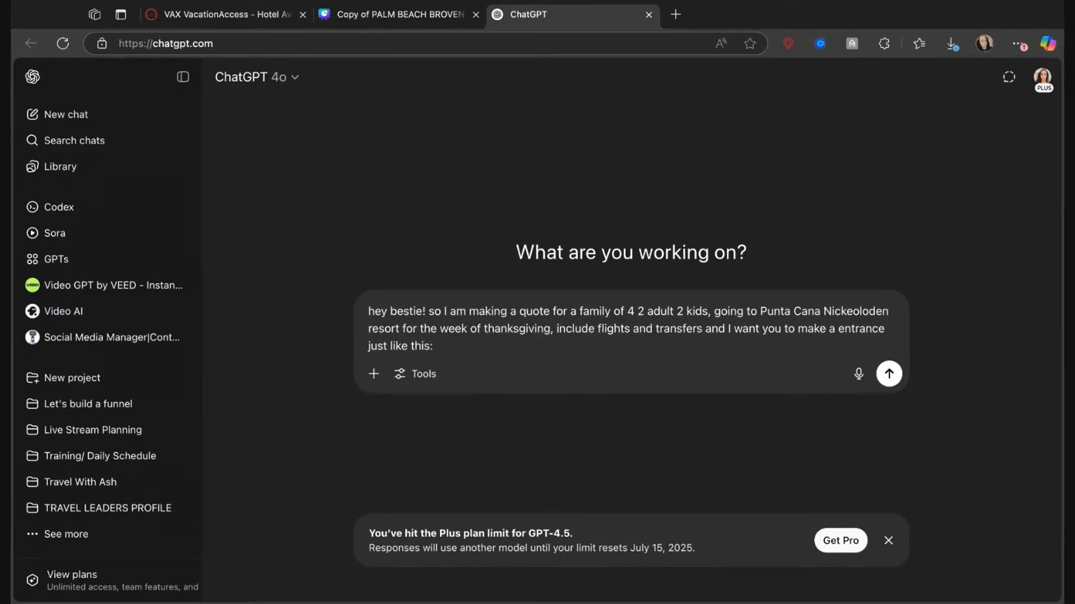
pyautogui.write(' this:')
pyautogui.hotkey('ctrl', 'v')
pyautogui.press('Return')
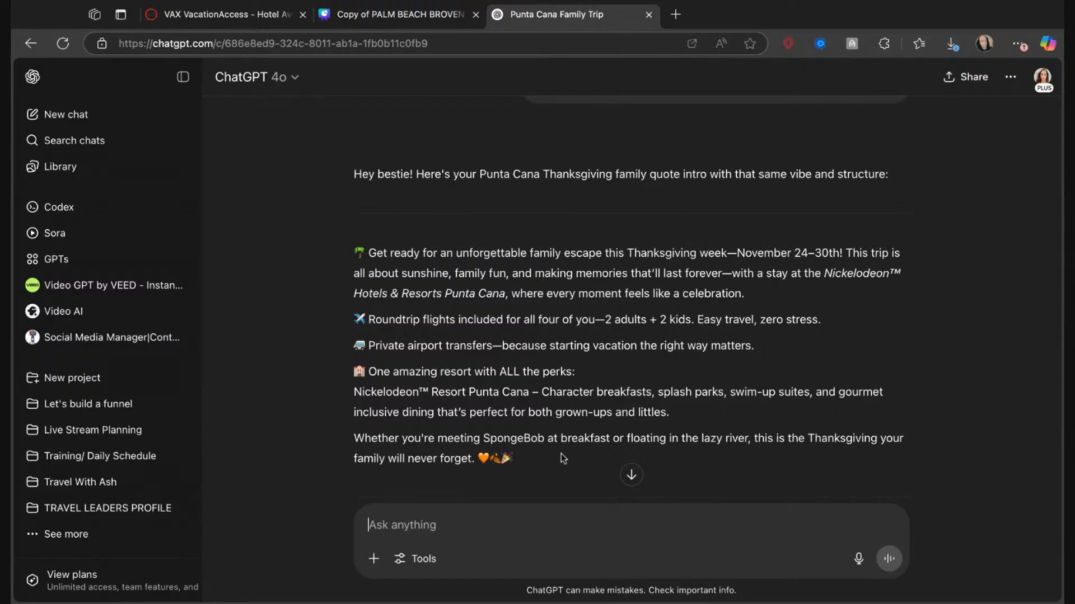
# Replace the body text on page 2 of the Canva presentation with ChatGPT's Punta Cana Thanksgiving intro, from "Get ready" through "never forget".
pyautogui.moveTo(513, 459); pyautogui.dragTo(349, 252)
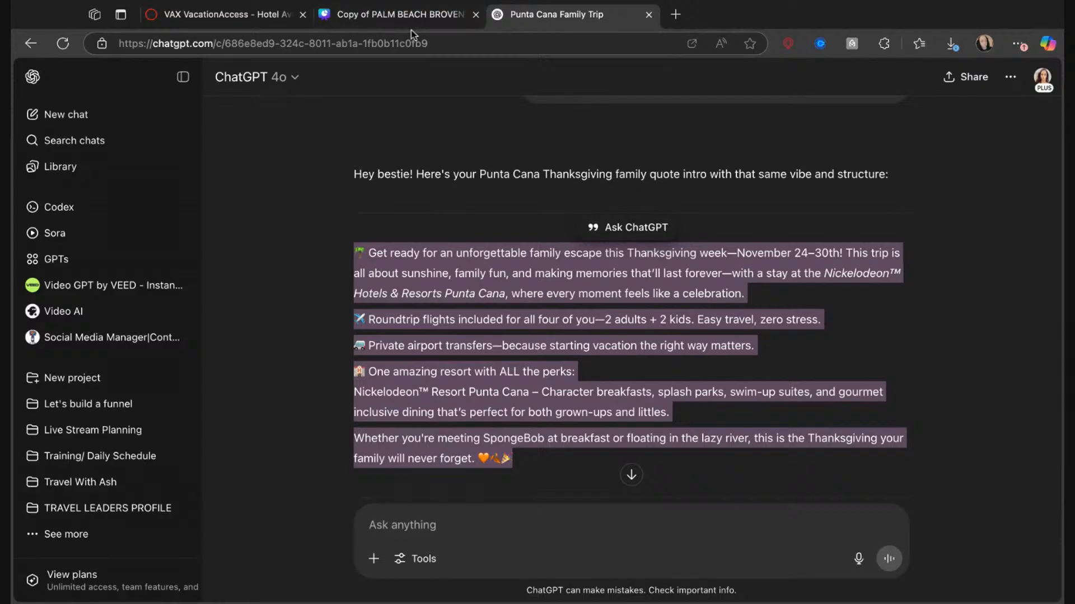
pyautogui.click(394, 13)
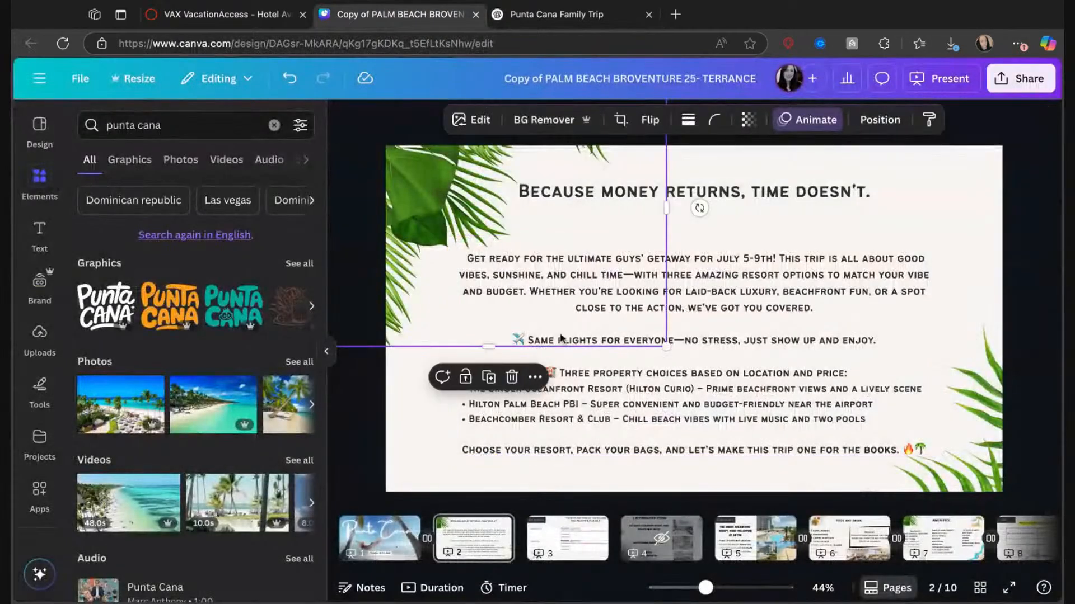
pyautogui.click(770, 378)
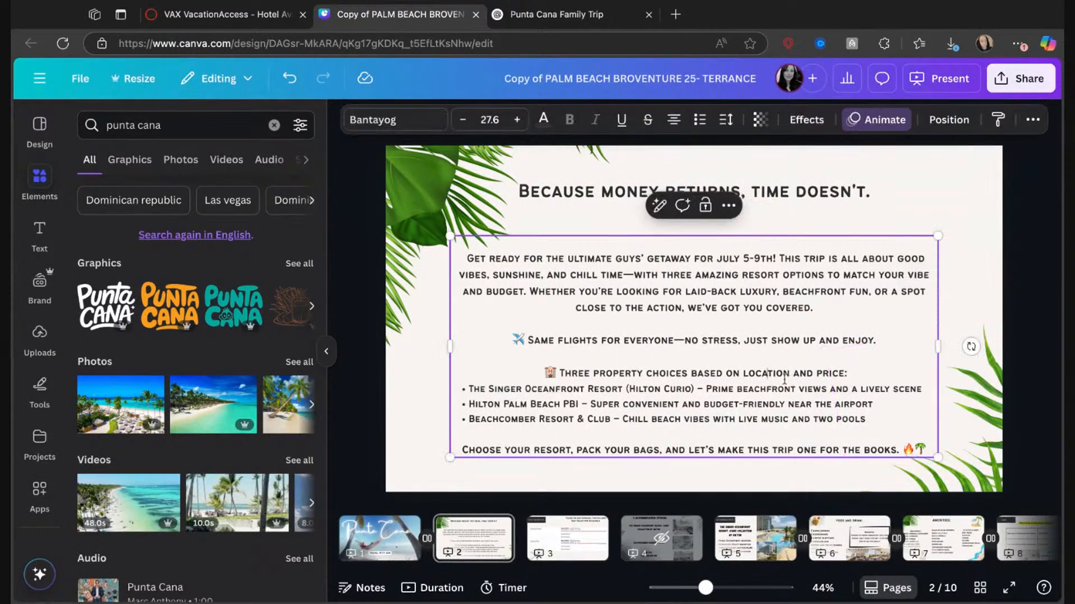
pyautogui.moveTo(927, 450); pyautogui.dragTo(450, 235)
pyautogui.hotkey('ctrl', 'v')
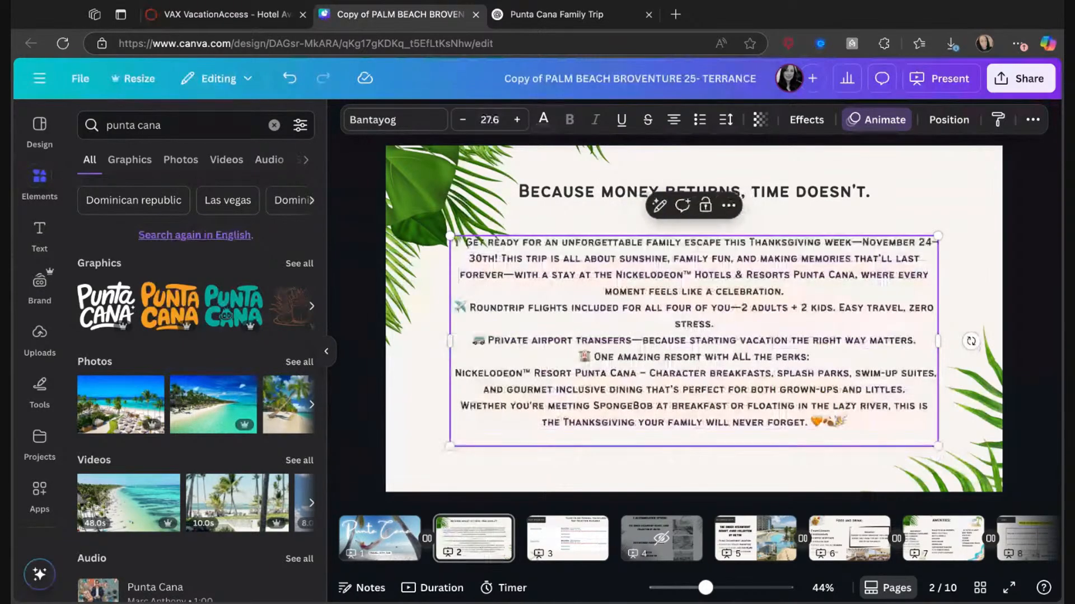
# Insert blank lines before the roundtrip flights, private airport transfers and "One amazing resort" paragraphs.
pyautogui.click(806, 288)
pyautogui.press('Return')
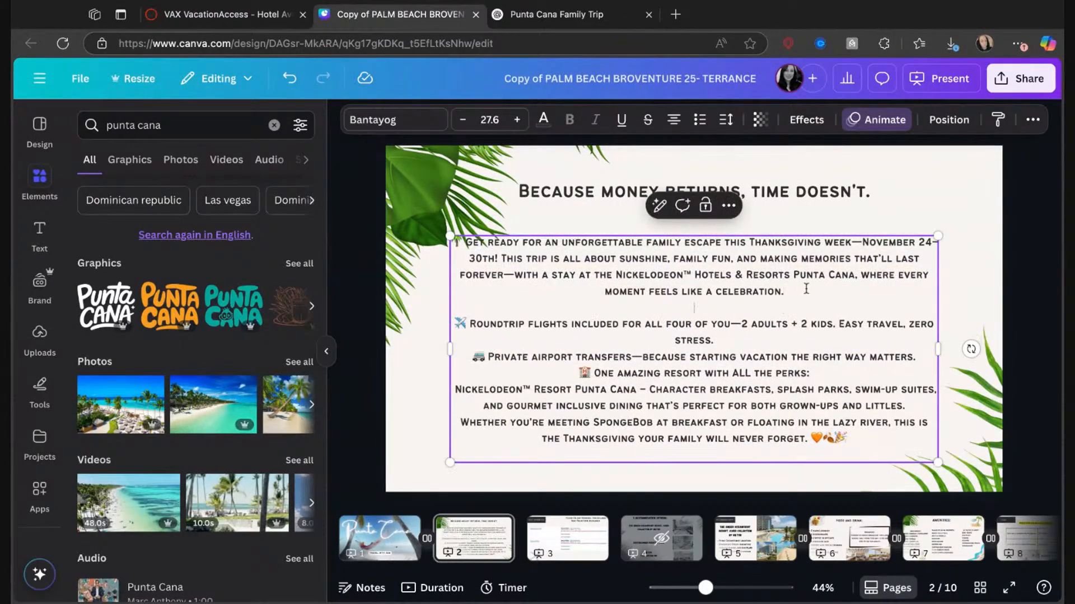
pyautogui.click(770, 342)
pyautogui.press('Return')
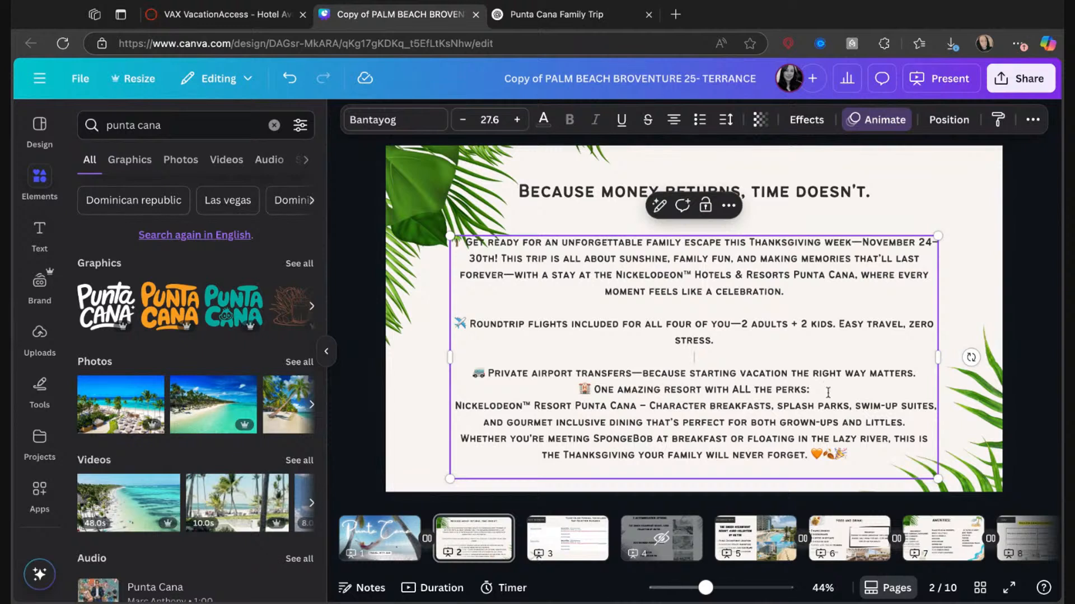
pyautogui.click(574, 391)
pyautogui.press('Return')
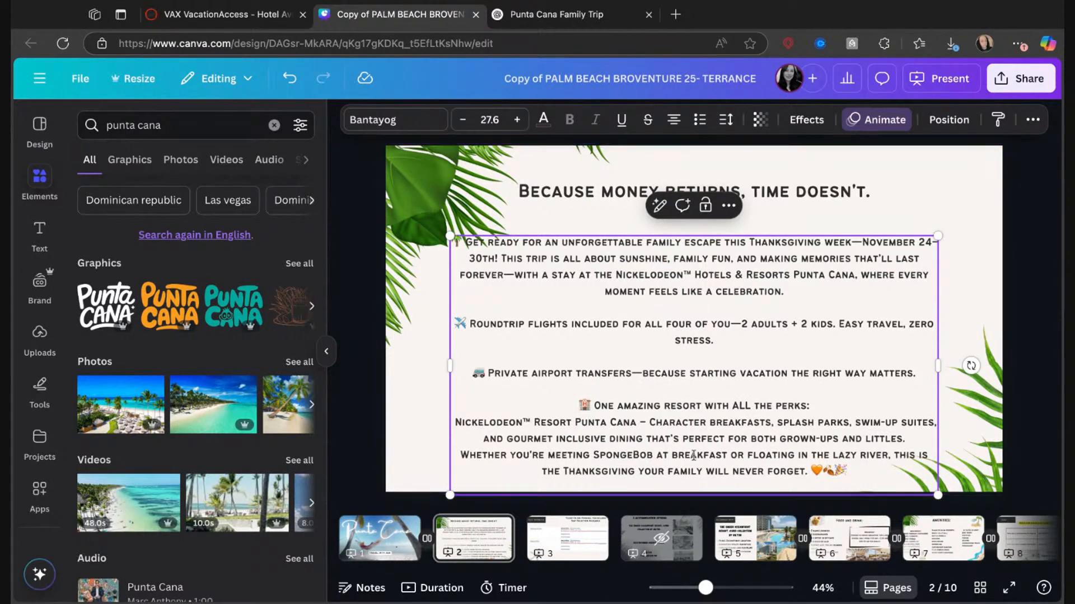
# Format the last two paragraphs, on the Nickelodeon resort and meeting SpongeBob, as a left-aligned bulleted list.
pyautogui.moveTo(856, 476)
pyautogui.mouseDown()
pyautogui.moveTo(714, 439)
pyautogui.moveTo(452, 324)
pyautogui.moveTo(464, 423)
pyautogui.moveTo(452, 422)
pyautogui.mouseUp()
pyautogui.click(701, 121)
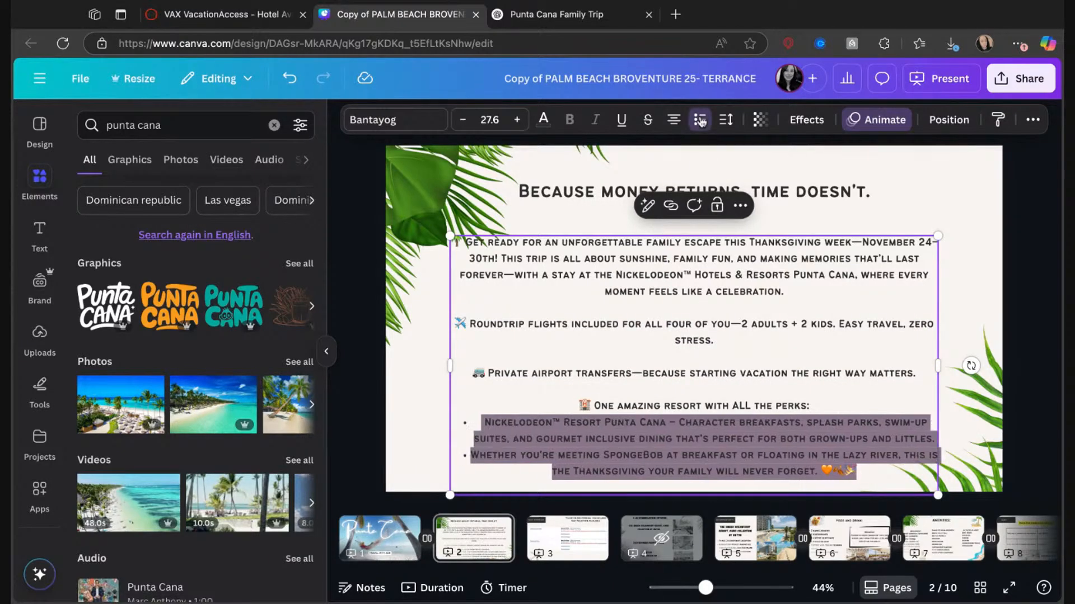
pyautogui.click(674, 124)
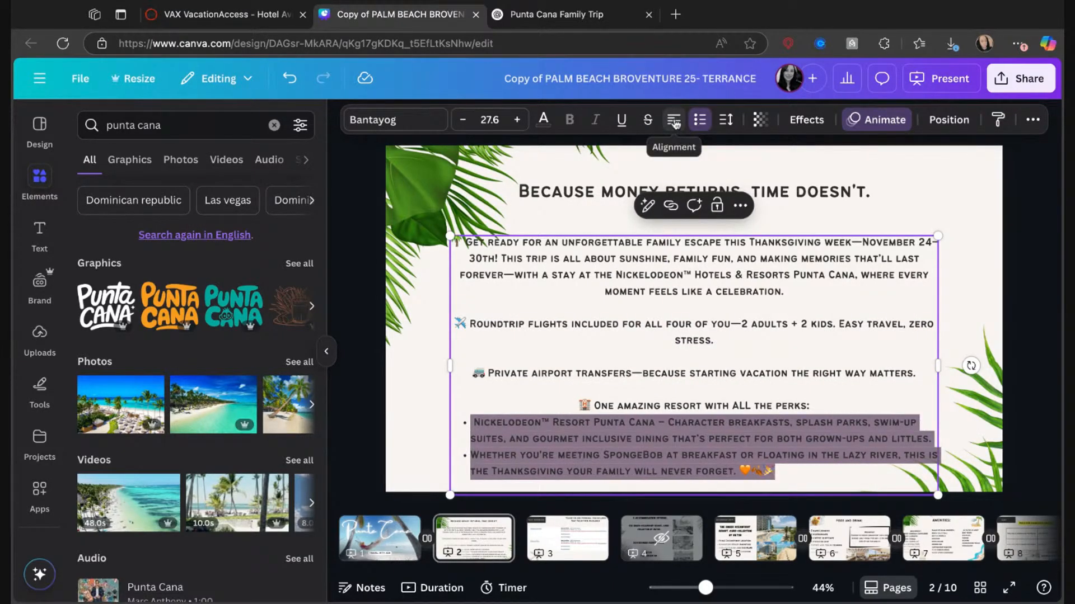
pyautogui.click(668, 360)
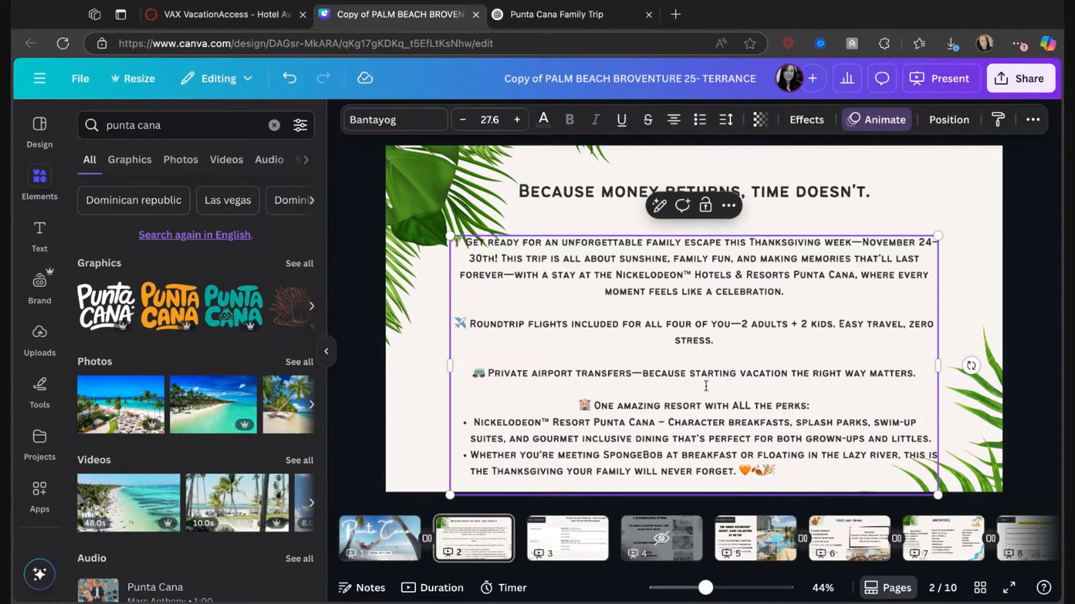
# Move the upper palm-leaf graphic and the body text block on page 2 slightly upward.
pyautogui.click(971, 257)
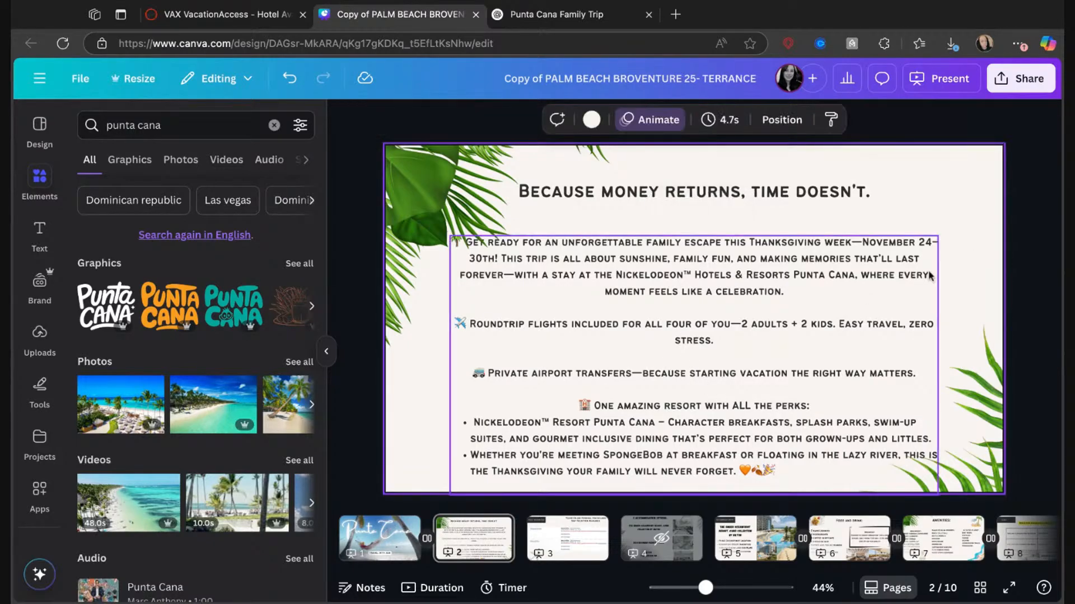
pyautogui.click(551, 239)
pyautogui.click(490, 220)
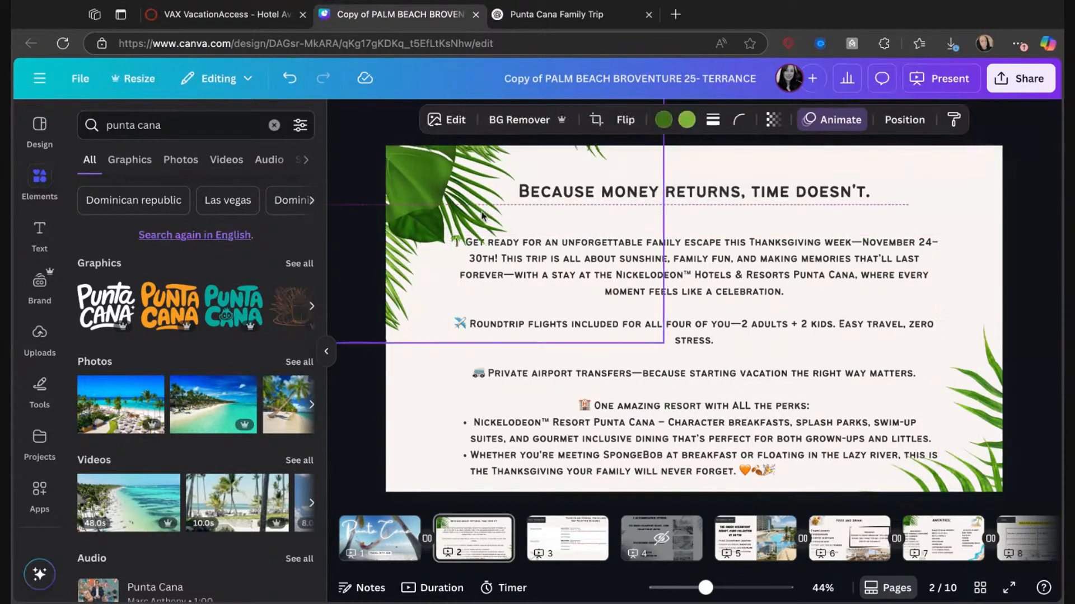
pyautogui.moveTo(711, 330); pyautogui.dragTo(710, 319)
pyautogui.click(965, 262)
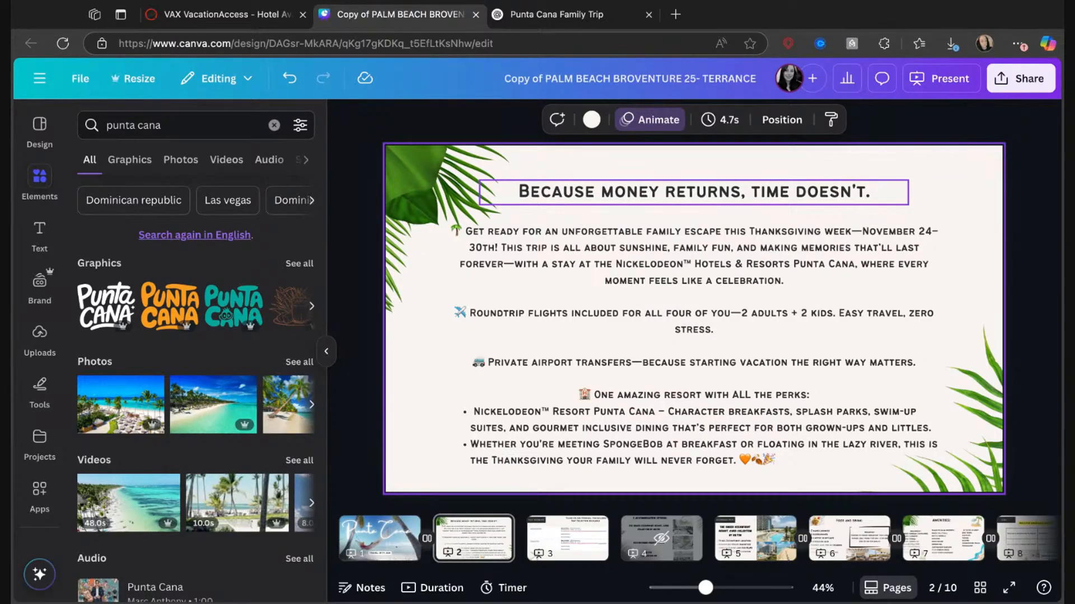
# Start a new line before "This trip is all about sunshine" in the first paragraph.
pyautogui.click(537, 252)
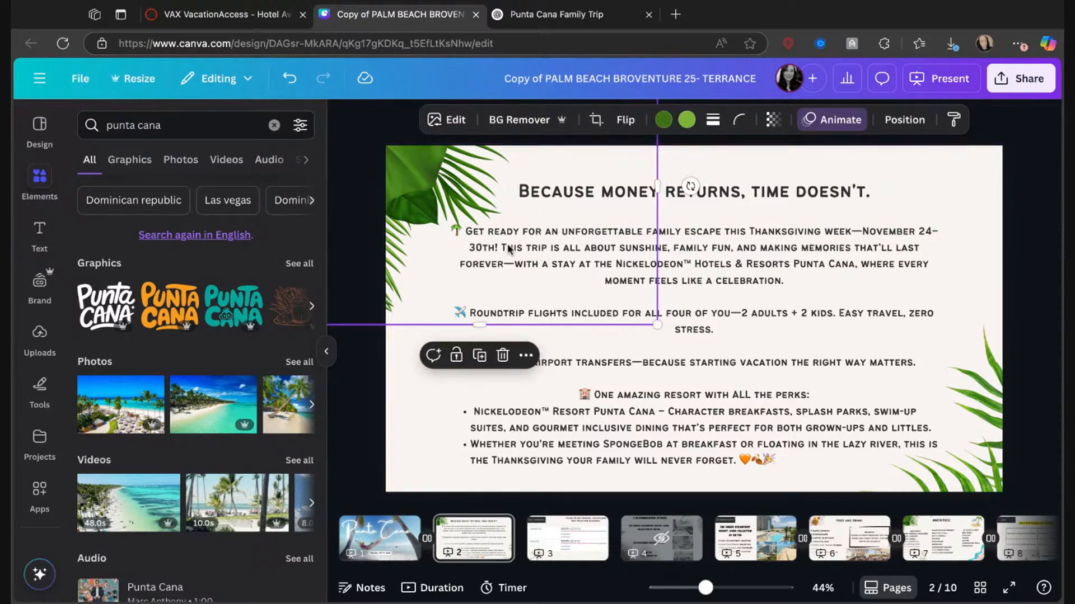
pyautogui.click(722, 287)
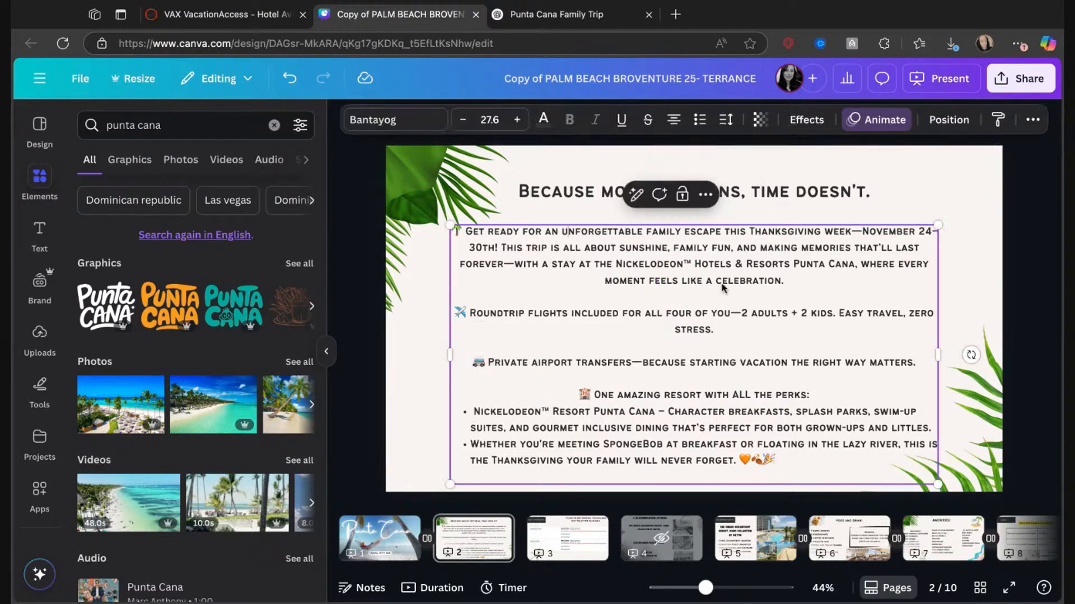
pyautogui.click(567, 233)
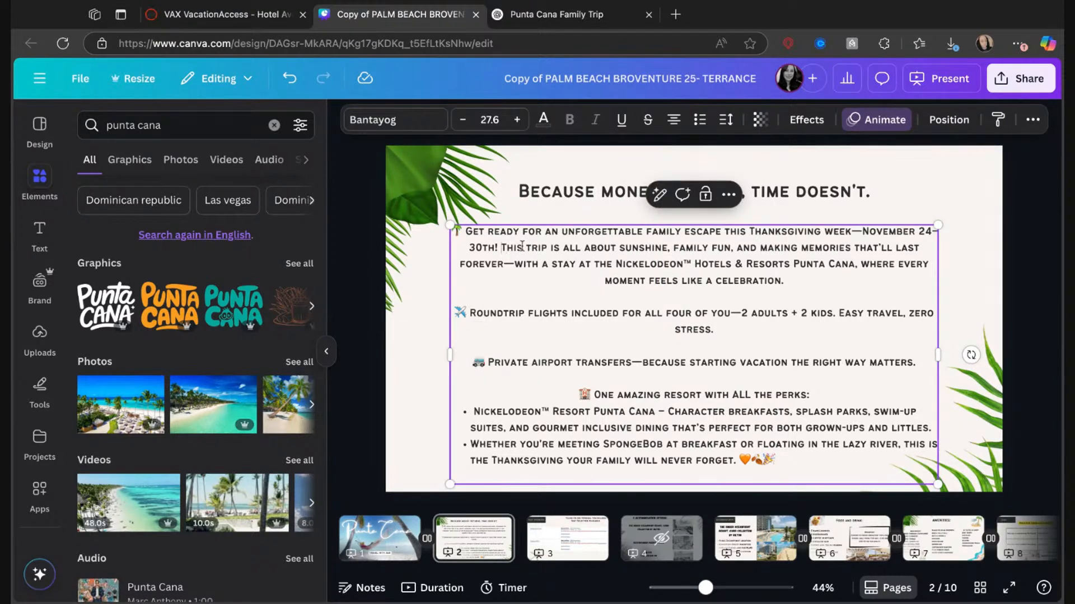
pyautogui.press('Return')
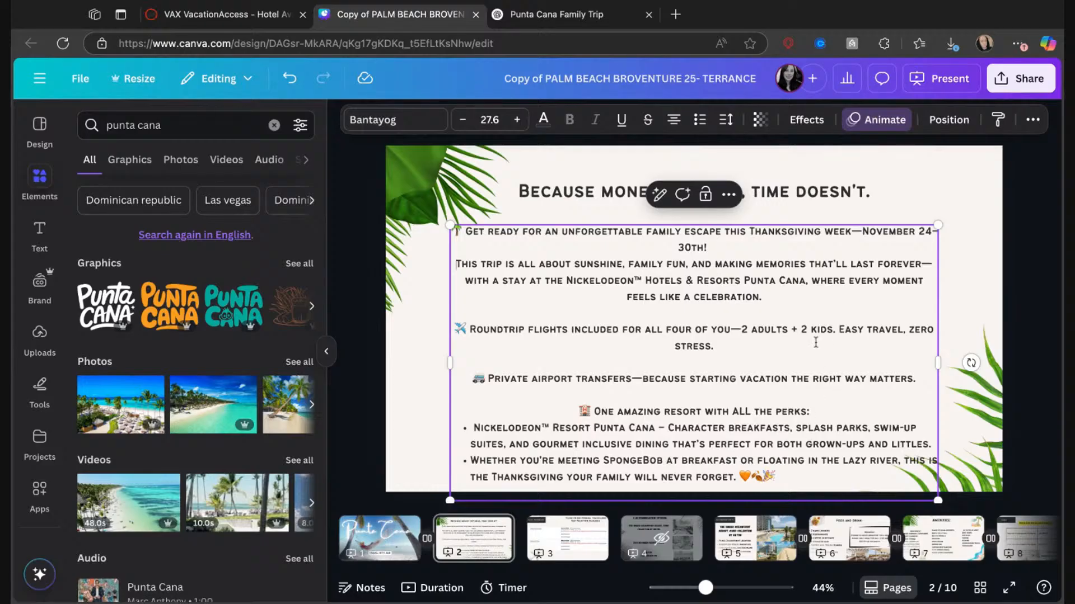
# Remove the blank lines separating the intro, flights, transfers and resort paragraphs.
pyautogui.press('BackSpace')
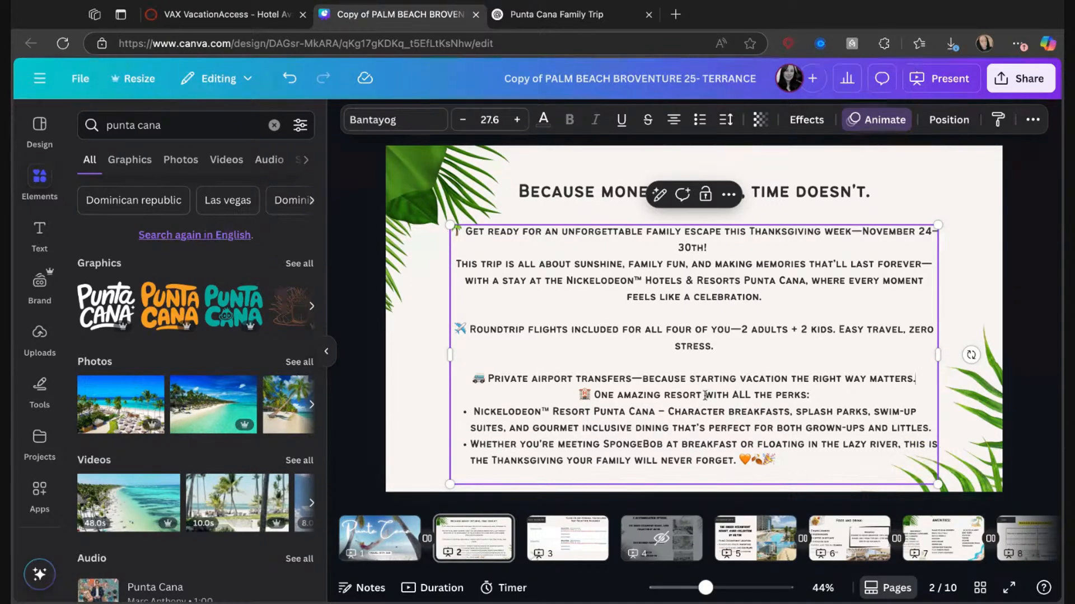
pyautogui.press('BackSpace')
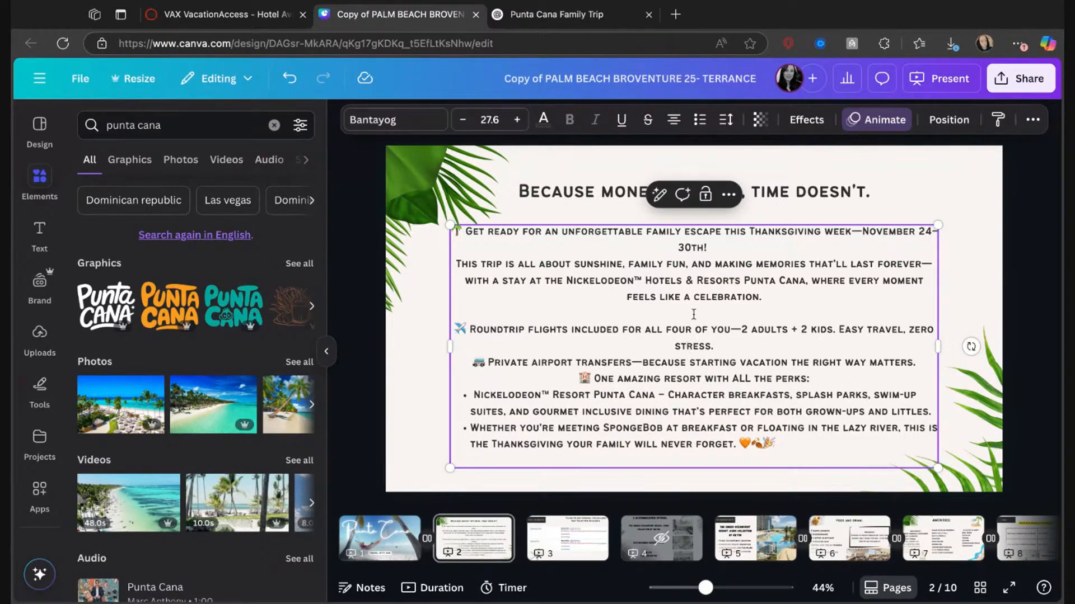
pyautogui.press('BackSpace')
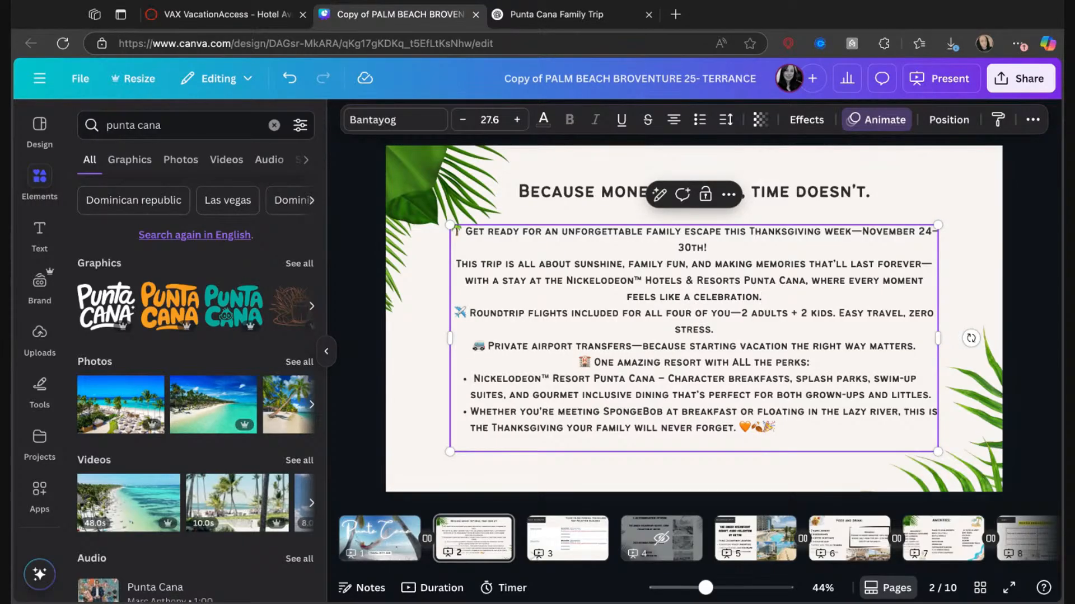
# Show the Flight Information page, switch to VAX VacationAccess and open the outbound flights of the IAH to PUJ itinerary.
pyautogui.click(563, 532)
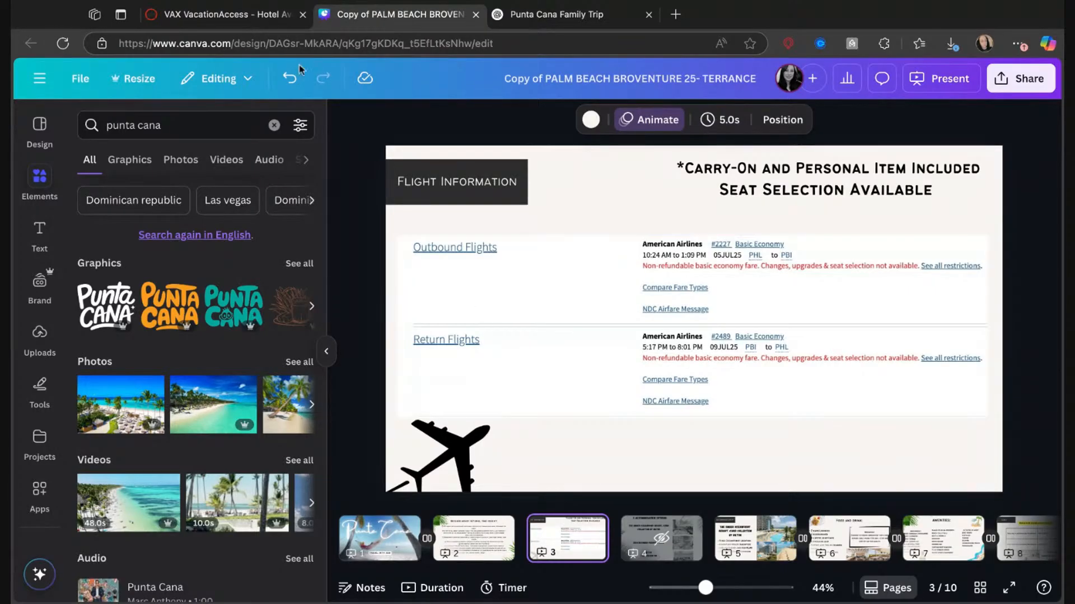
pyautogui.click(263, 18)
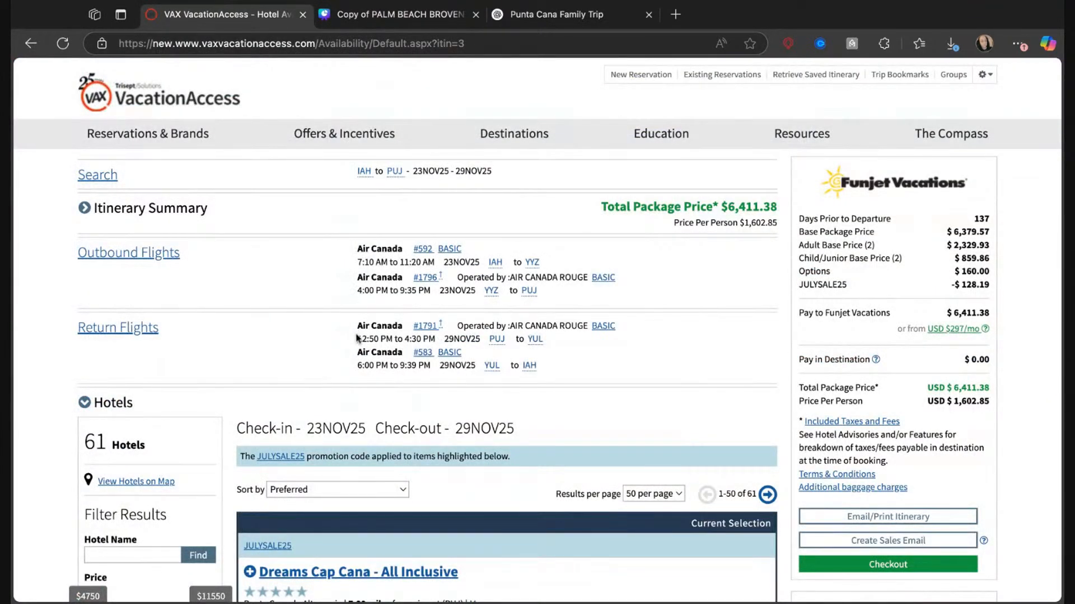
pyautogui.click(161, 256)
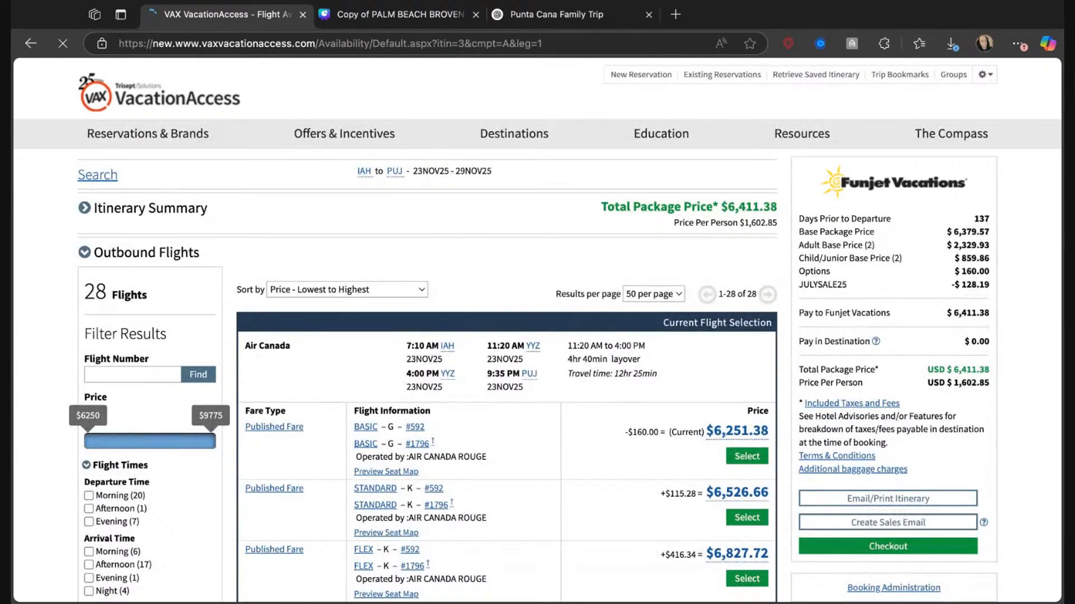
# Filter the outbound flights to morning departure, afternoon arrival, and non-stop or 1 stop, and look through the remaining flights.
pyautogui.scroll(-3, 203, 434)
pyautogui.scroll(-1, 203, 435)
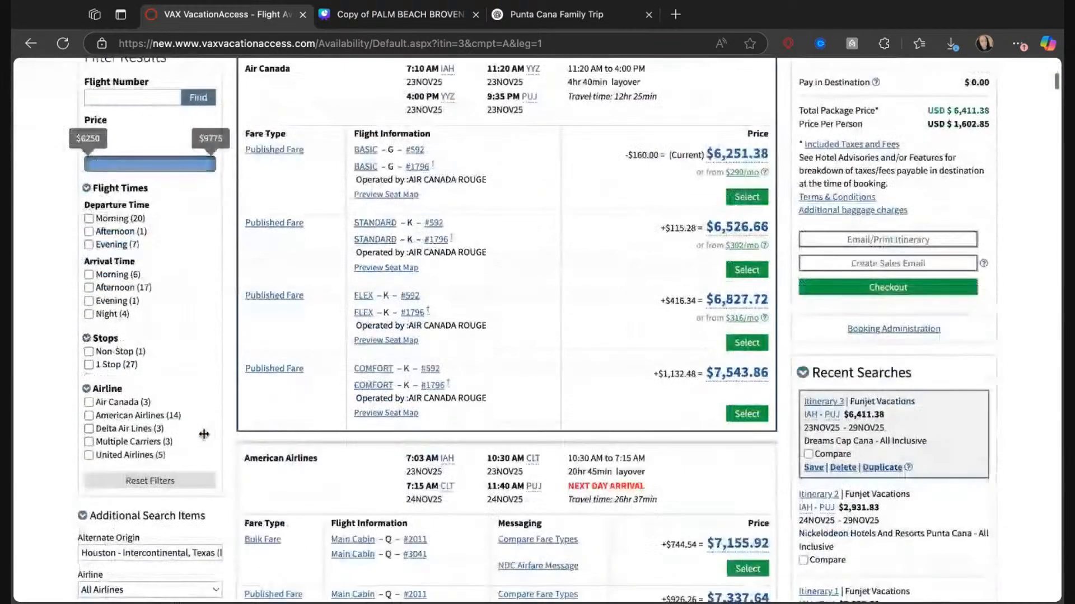
pyautogui.click(90, 219)
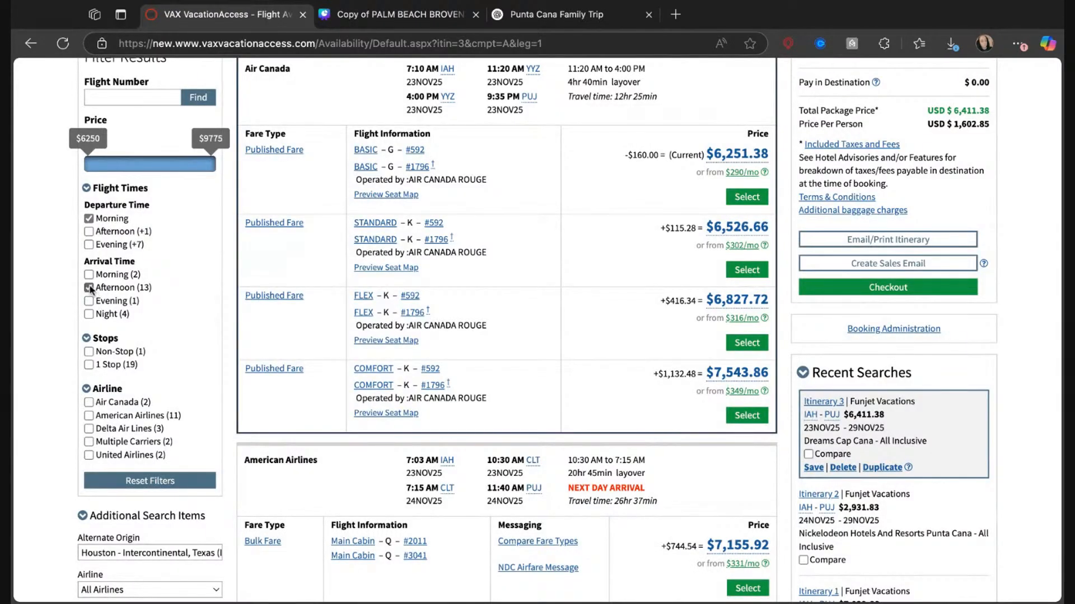
pyautogui.click(89, 352)
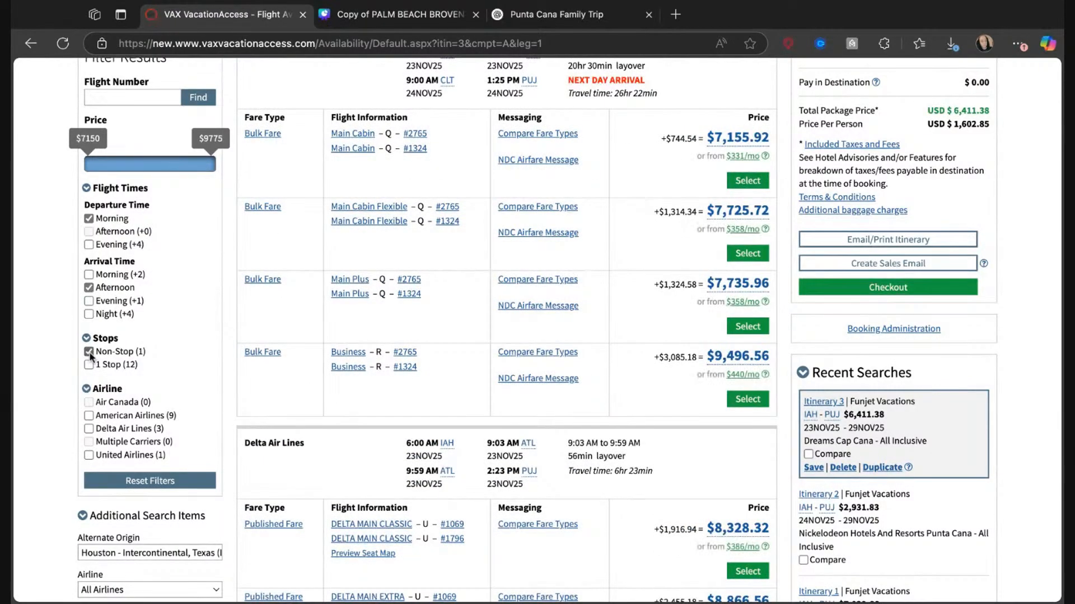
pyautogui.click(88, 364)
pyautogui.scroll(4, 430, 211)
pyautogui.scroll(-1, 430, 211)
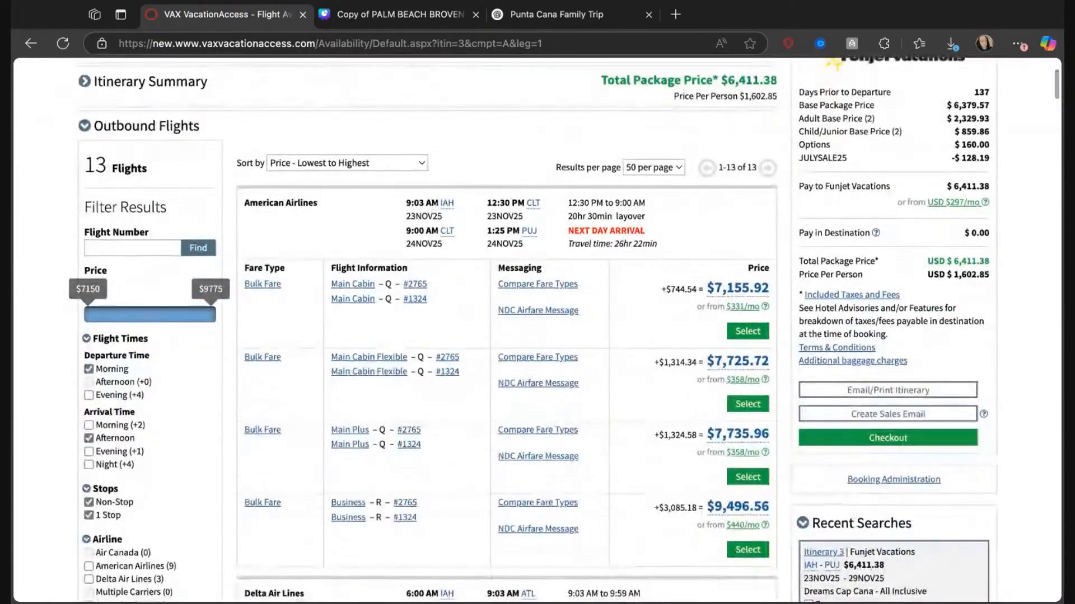
pyautogui.scroll(1, 507, 330)
pyautogui.scroll(-2, 508, 330)
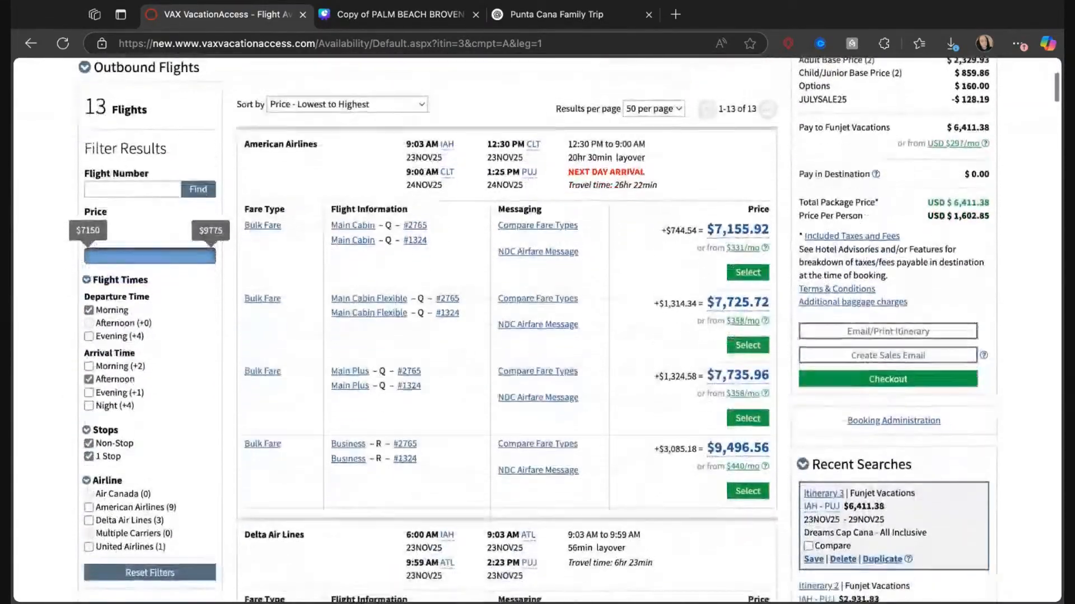
# Clear the non-stop and 1 stop filters and reset all filters on the outbound flights.
pyautogui.click(89, 437)
pyautogui.click(89, 450)
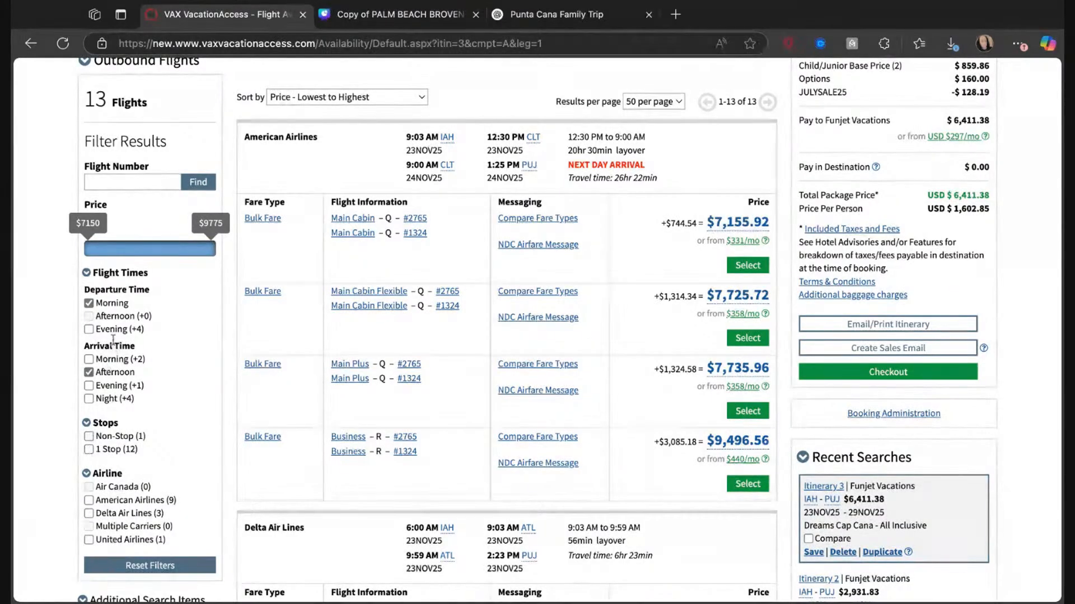
pyautogui.scroll(-1, 141, 398)
pyautogui.scroll(2, 142, 398)
pyautogui.scroll(-1, 167, 365)
pyautogui.scroll(-3, 166, 365)
pyautogui.click(151, 398)
pyautogui.scroll(2, 190, 190)
pyautogui.scroll(1, 213, 178)
# Filter the outbound flights to morning departure, afternoon arrival and 1 stop.
pyautogui.click(88, 281)
pyautogui.click(89, 282)
pyautogui.click(89, 281)
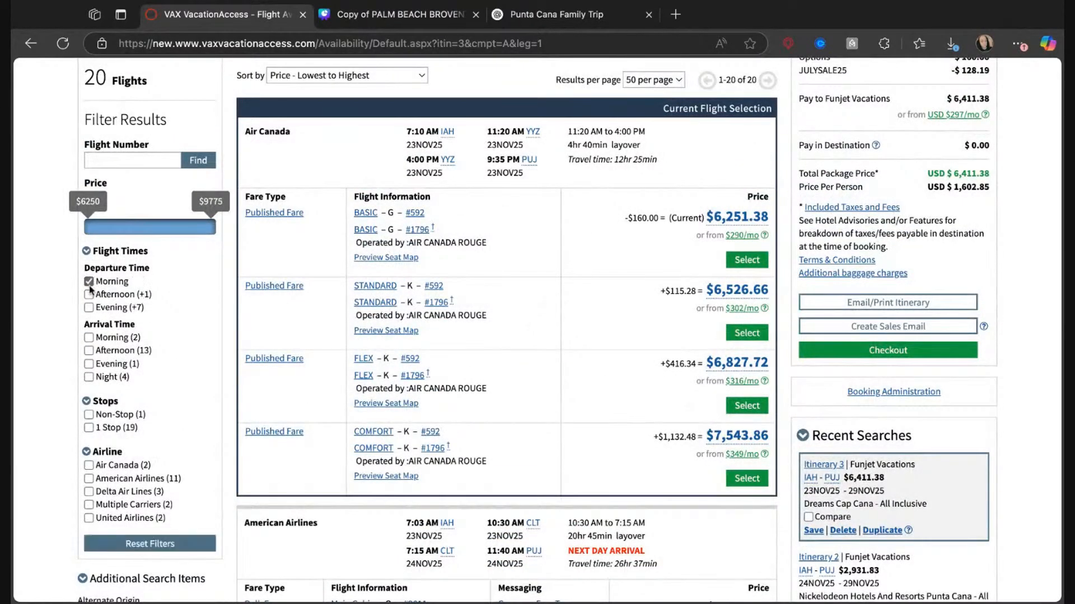
pyautogui.click(88, 337)
pyautogui.click(88, 337)
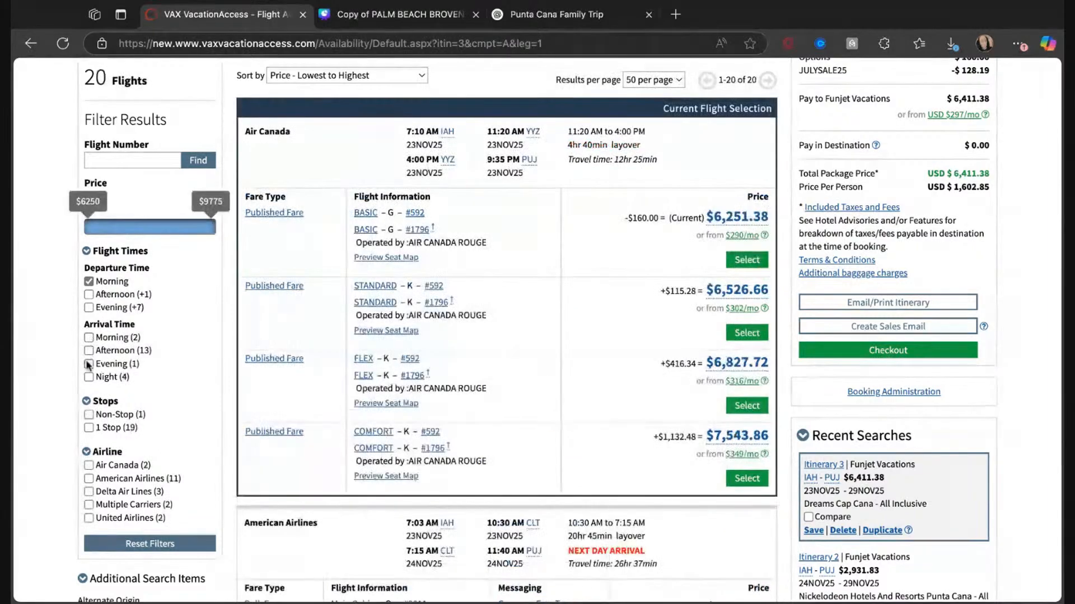
pyautogui.click(88, 427)
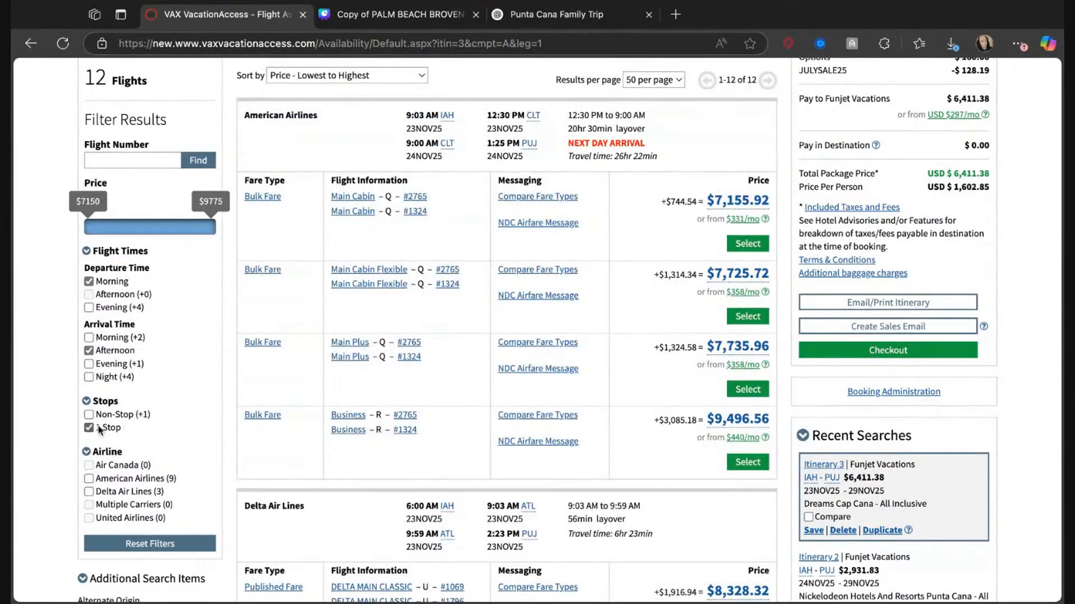
# Compare the filtered outbound flights and select the $8,438.96 Main Cabin fare on American Airlines departing IAH at 7:54 AM via MIA.
pyautogui.scroll(1, 440, 289)
pyautogui.scroll(-1, 440, 289)
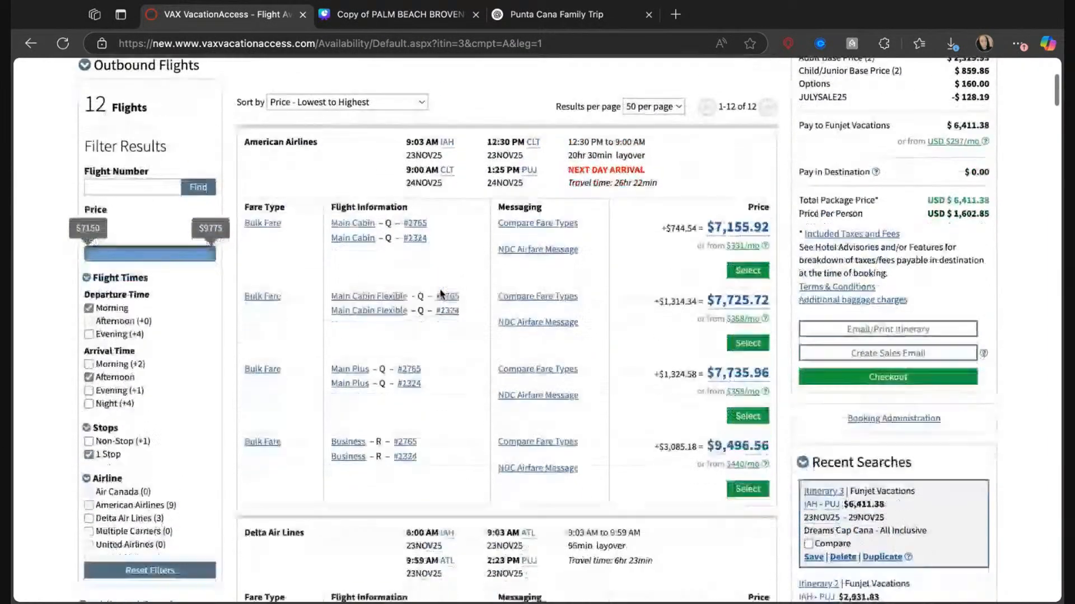
pyautogui.scroll(1, 440, 289)
pyautogui.scroll(-9, 440, 294)
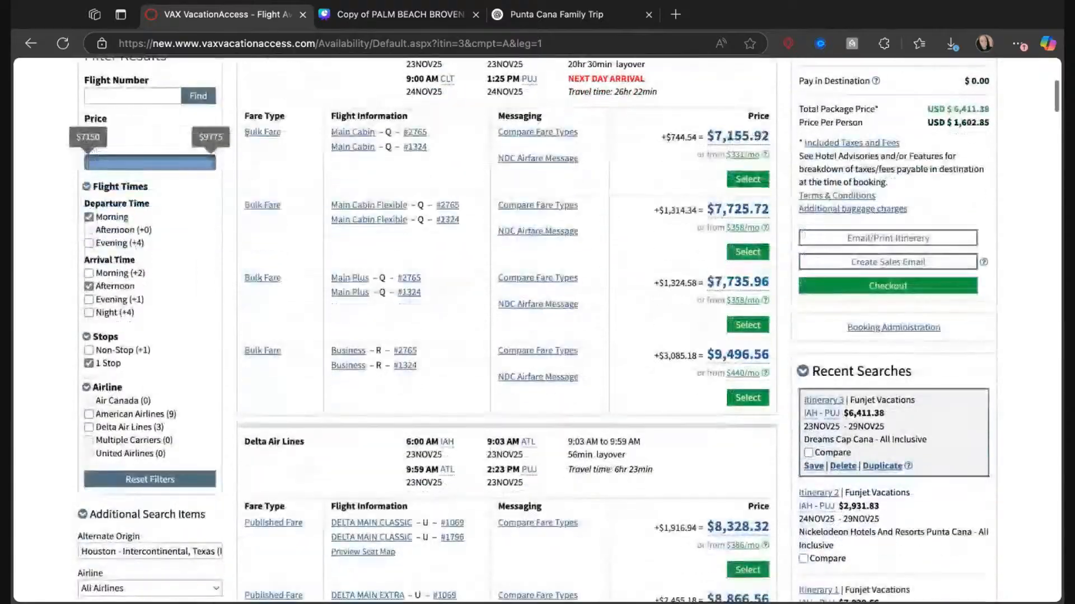
pyautogui.scroll(-3, 496, 207)
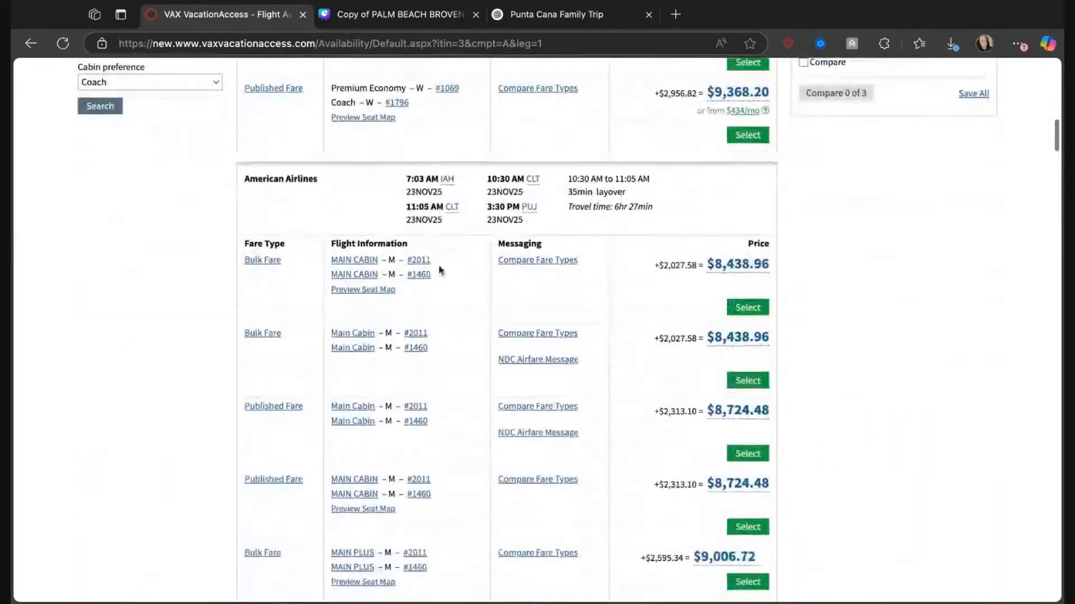
pyautogui.scroll(-5, 496, 207)
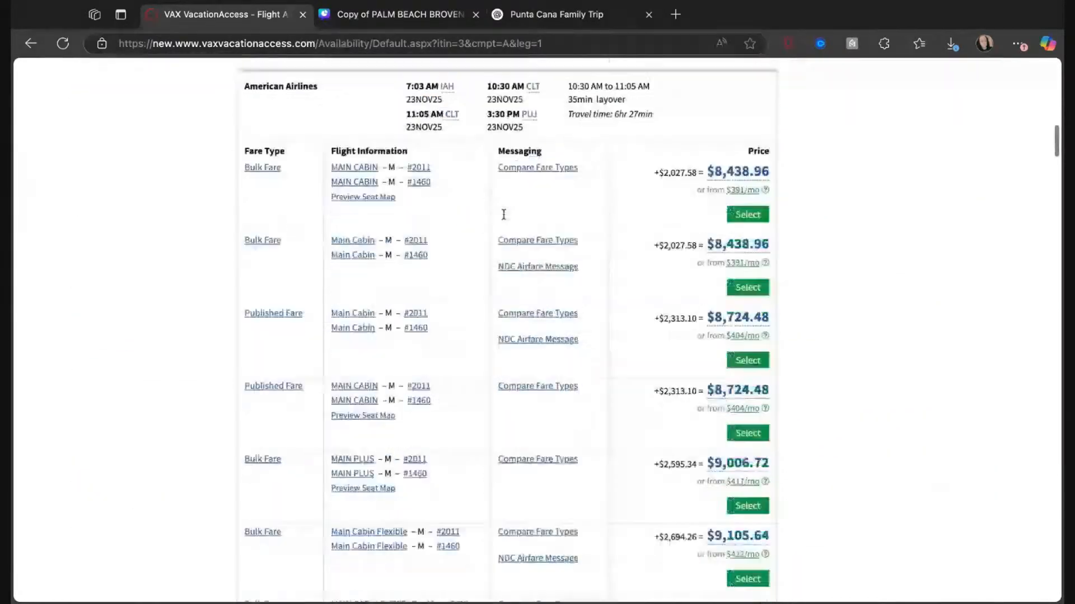
pyautogui.scroll(4, 503, 215)
pyautogui.scroll(1, 503, 214)
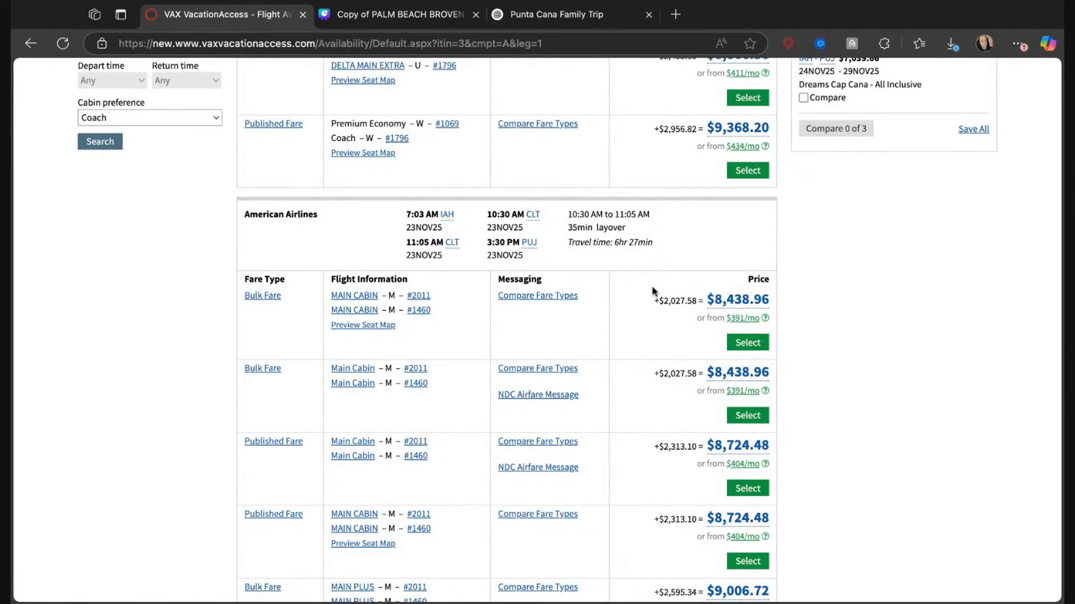
pyautogui.scroll(-3, 652, 286)
pyautogui.scroll(-20, 652, 289)
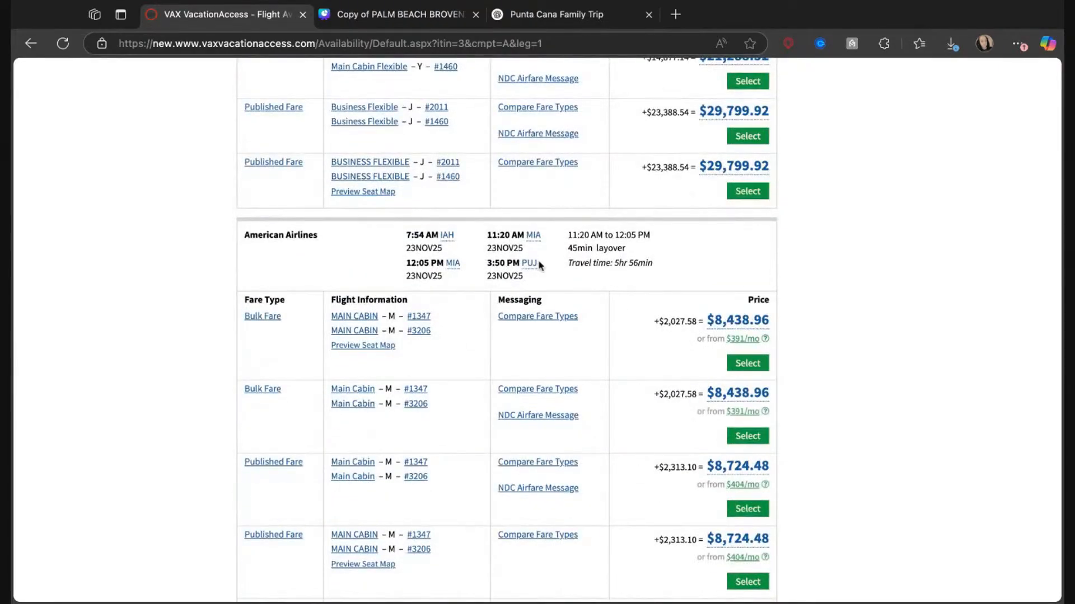
pyautogui.scroll(15, 608, 288)
pyautogui.scroll(8, 615, 290)
pyautogui.scroll(-20, 614, 287)
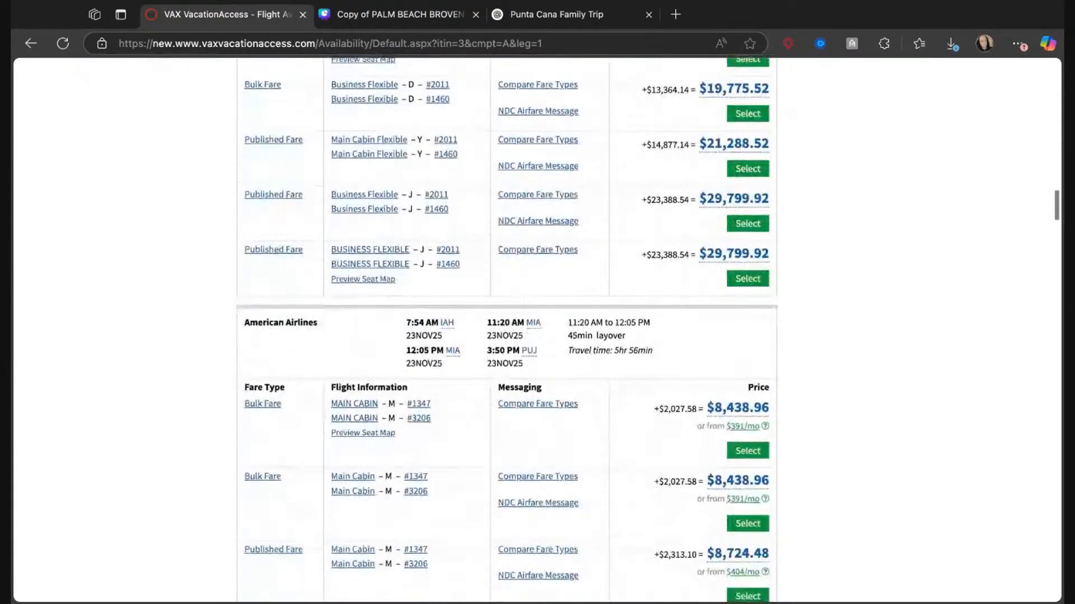
pyautogui.click(748, 453)
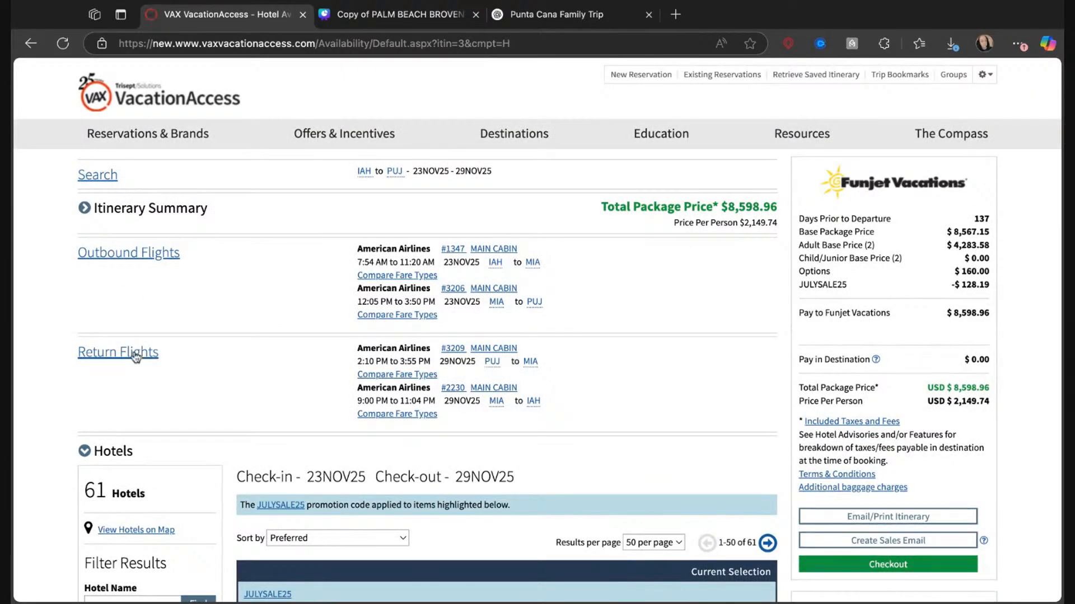
# Select the $8,438.96 Main Cabin return fare on American Airlines departing PUJ at 2:10 PM and reaching IAH at 7:26 PM.
pyautogui.click(130, 355)
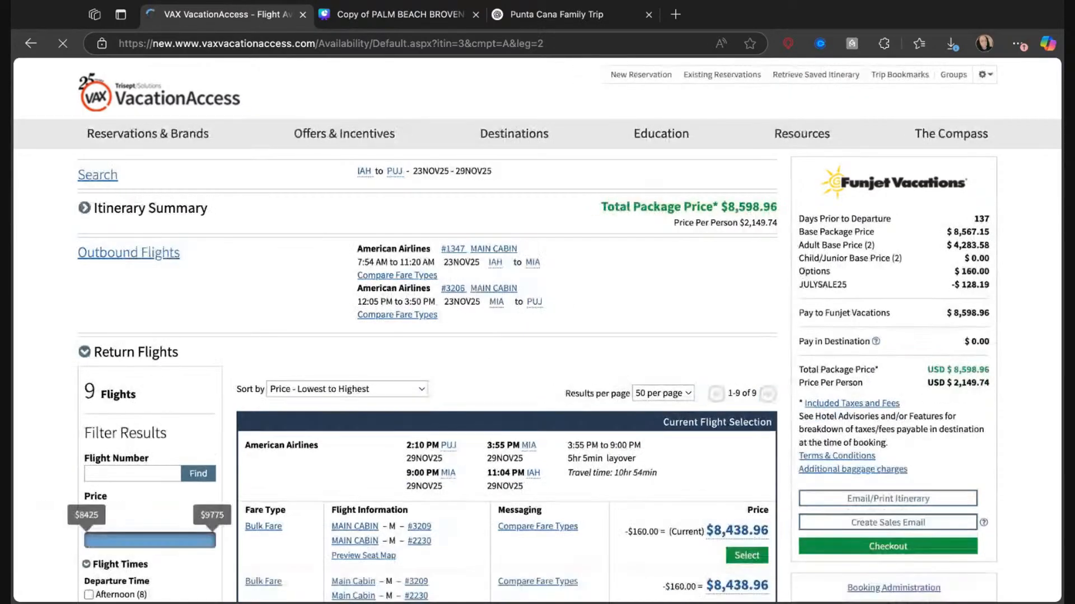
pyautogui.scroll(-8, 208, 359)
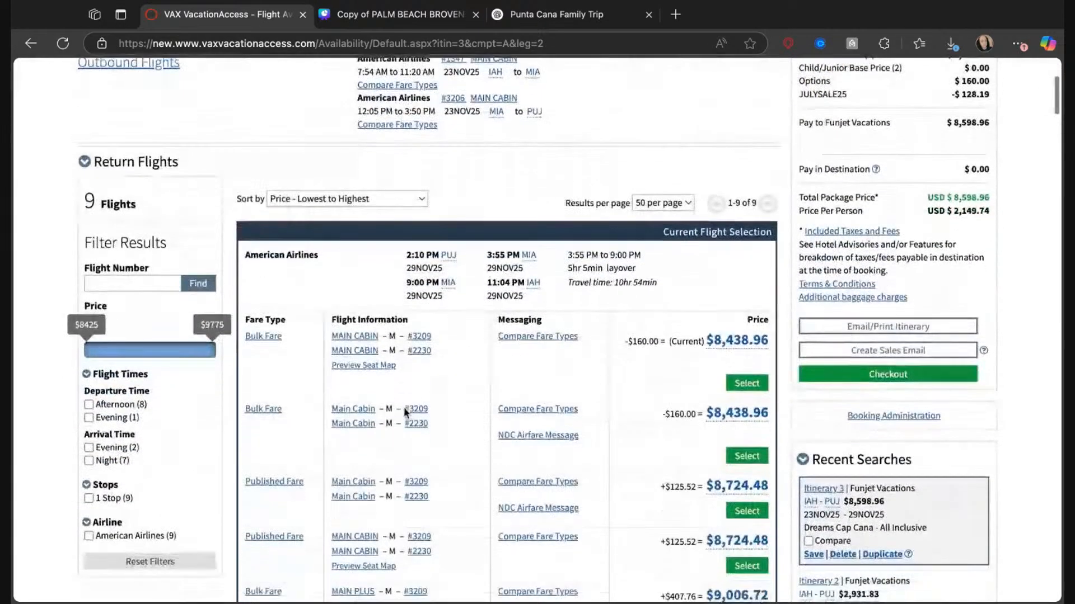
pyautogui.scroll(-6, 405, 413)
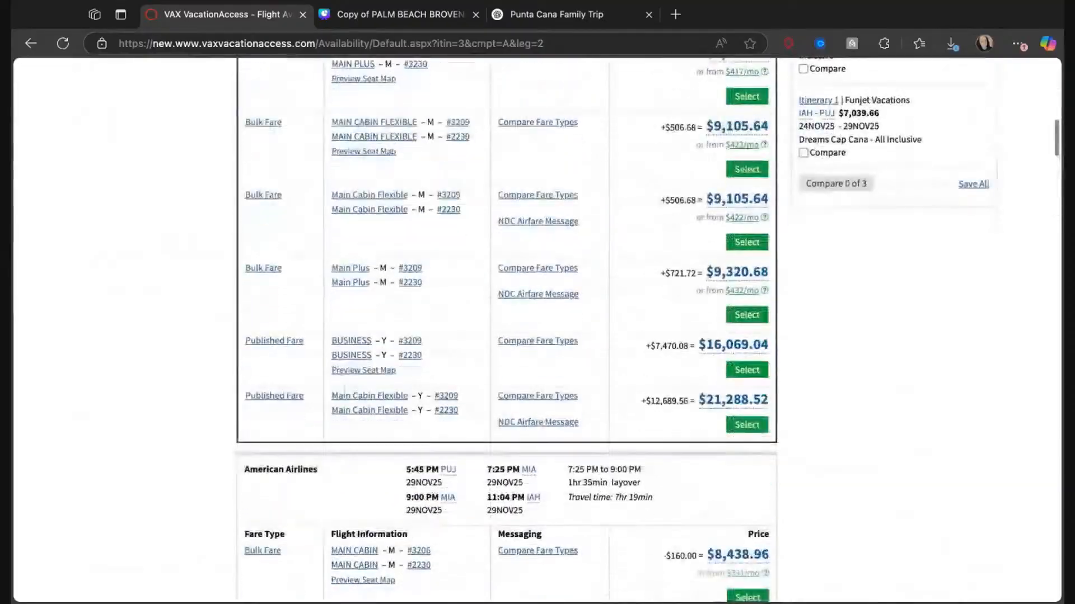
pyautogui.scroll(-15, 512, 368)
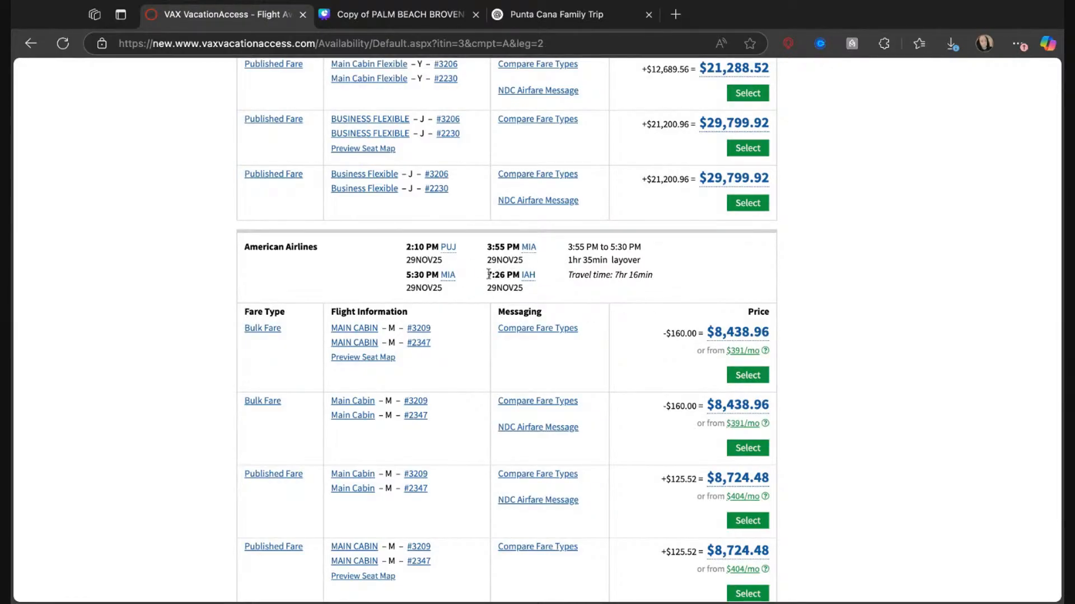
pyautogui.click(757, 383)
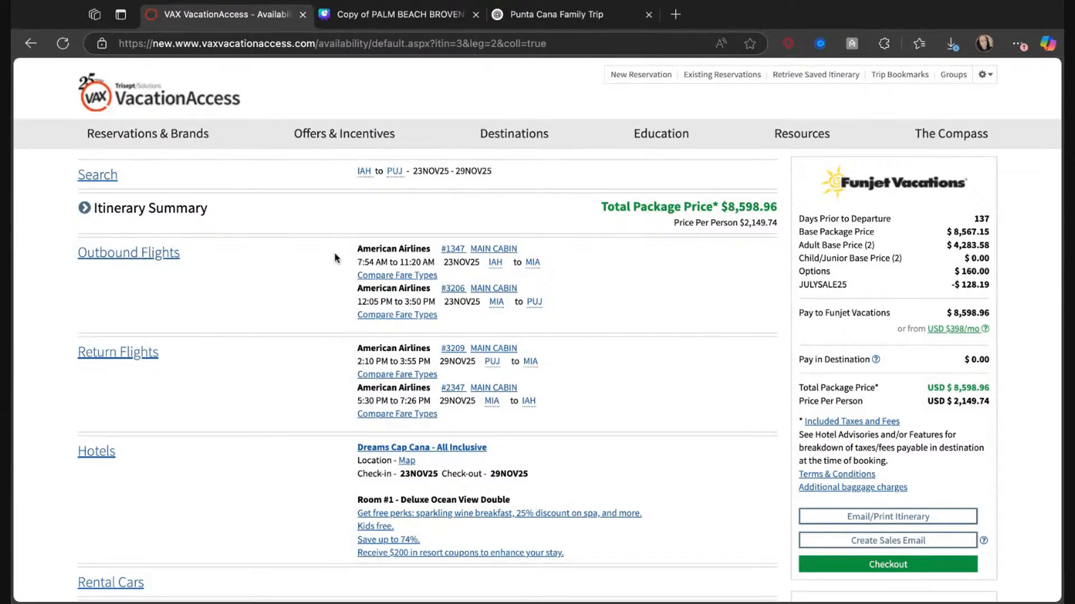
# Copy the chosen flights from VAX VacationAccess as an image and delete the old PHL–PBI flight image from Canva's Flight Information page.
pyautogui.click(388, 25)
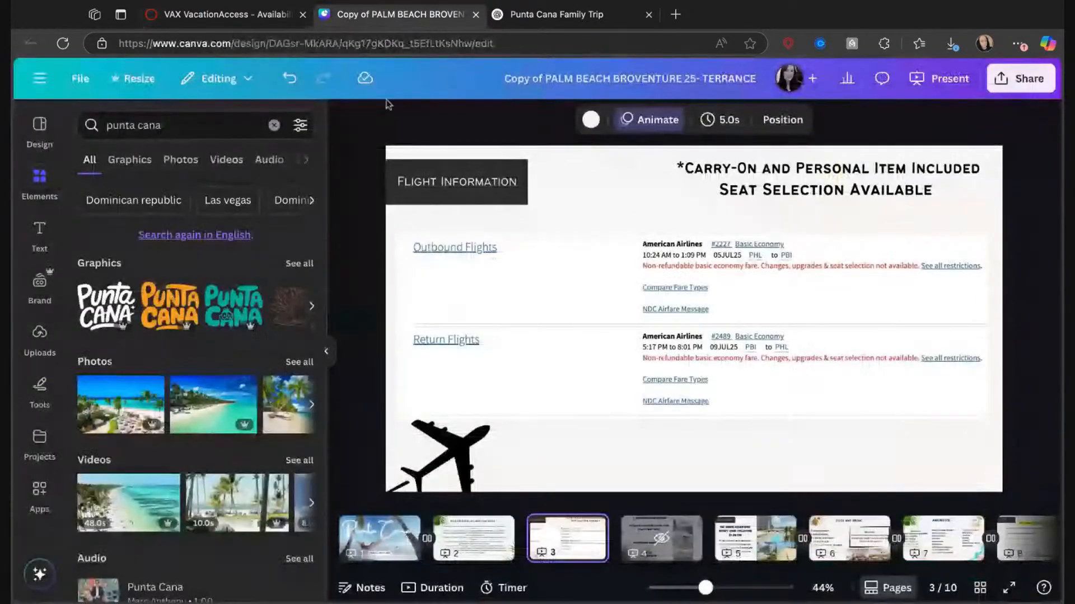
pyautogui.click(221, 14)
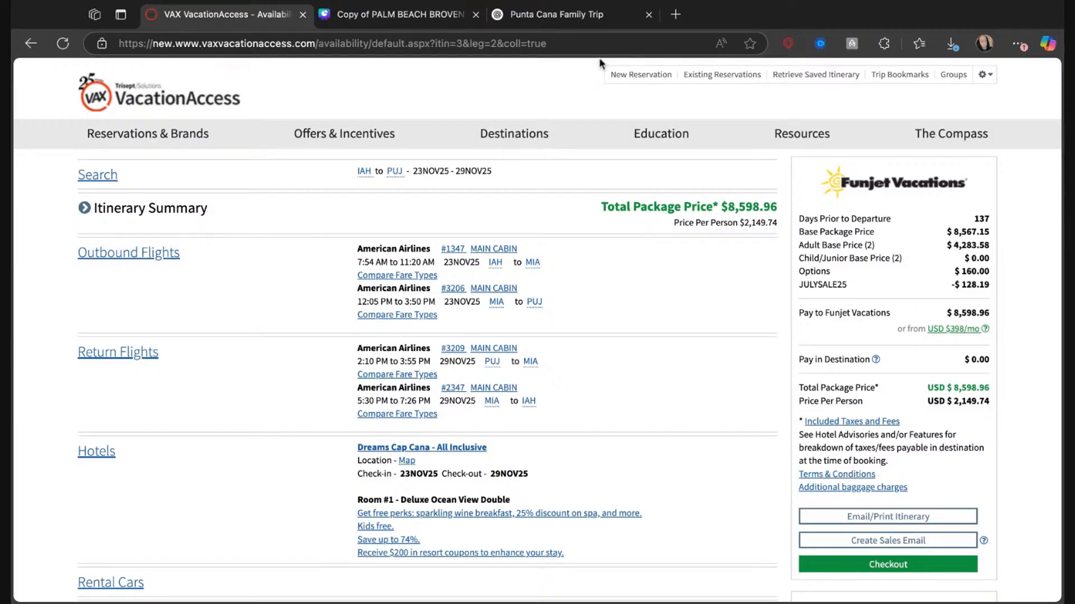
pyautogui.click(423, 15)
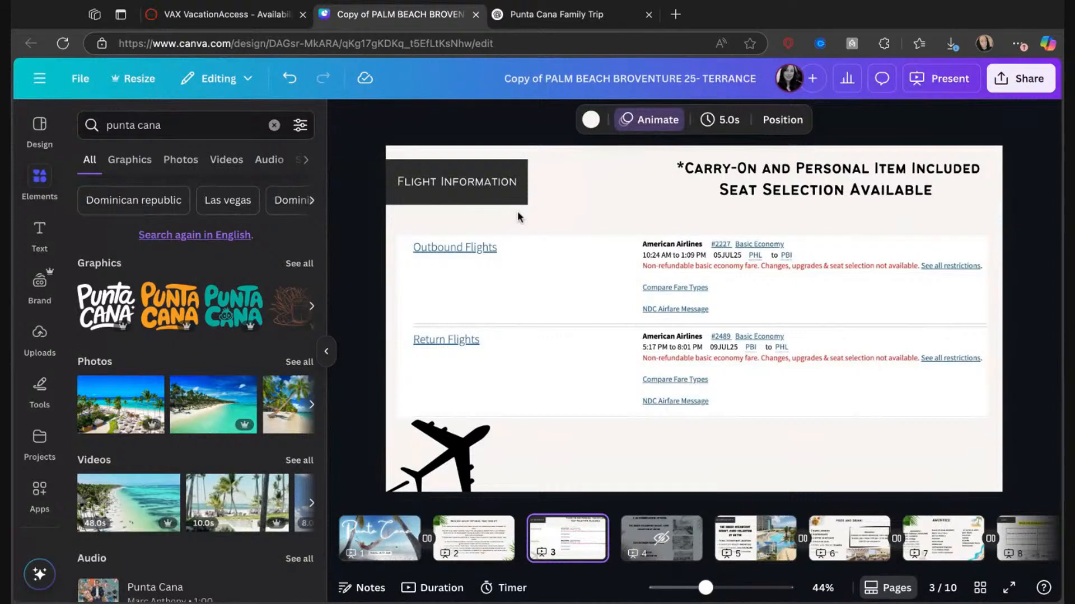
pyautogui.click(752, 350)
pyautogui.press('Delete')
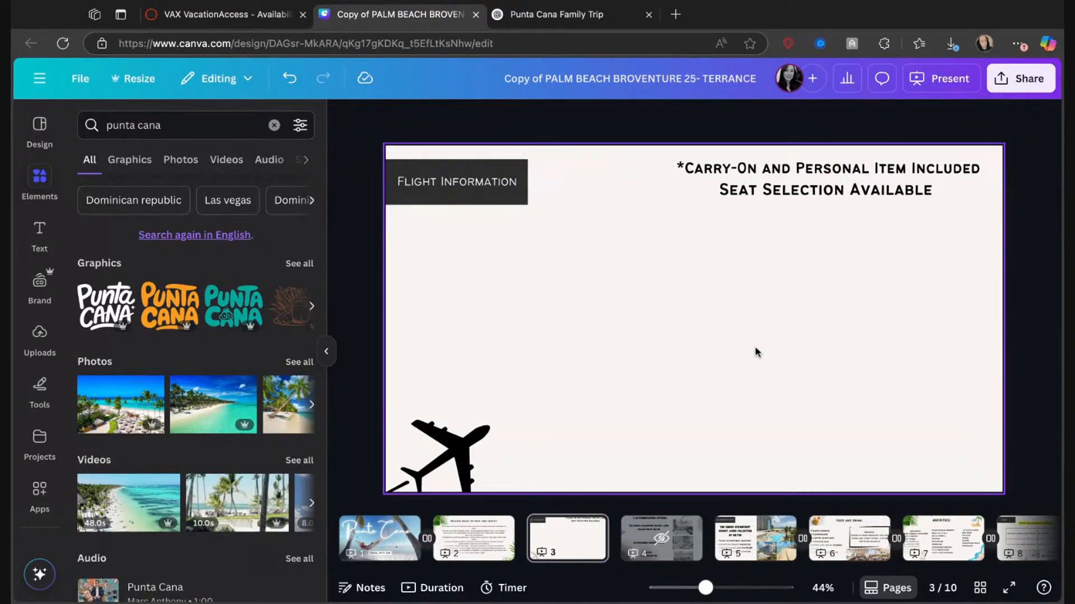
# Paste the flight image onto the Flight Information page, enlarge it and crop it to the two outbound flights.
pyautogui.hotkey('ctrl', 'v')
pyautogui.moveTo(696, 277); pyautogui.dragTo(656, 253)
pyautogui.moveTo(842, 388); pyautogui.dragTo(918, 426)
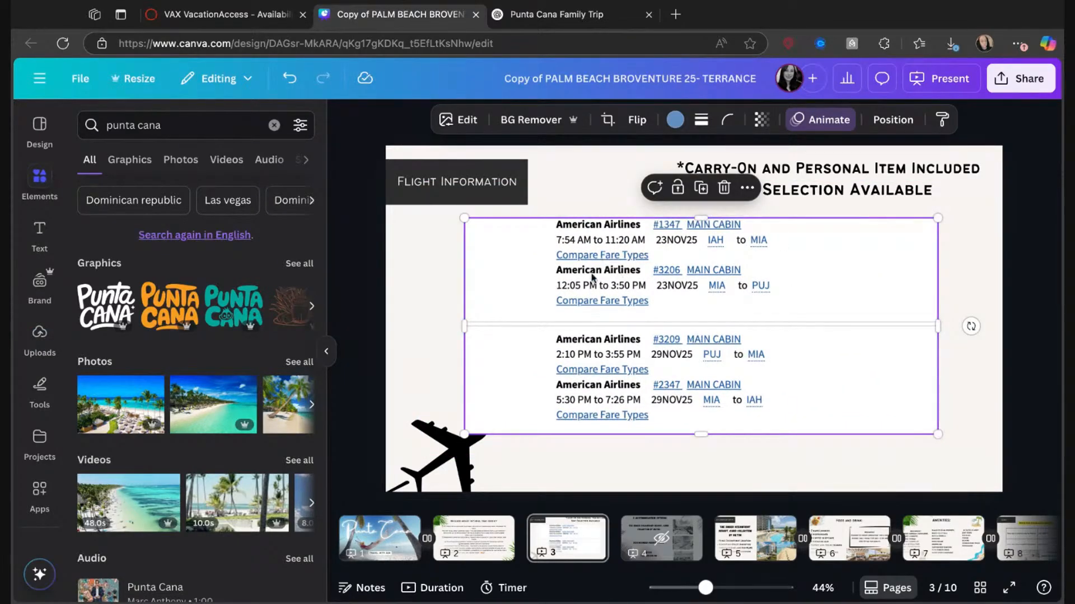
pyautogui.moveTo(670, 302); pyautogui.dragTo(670, 312)
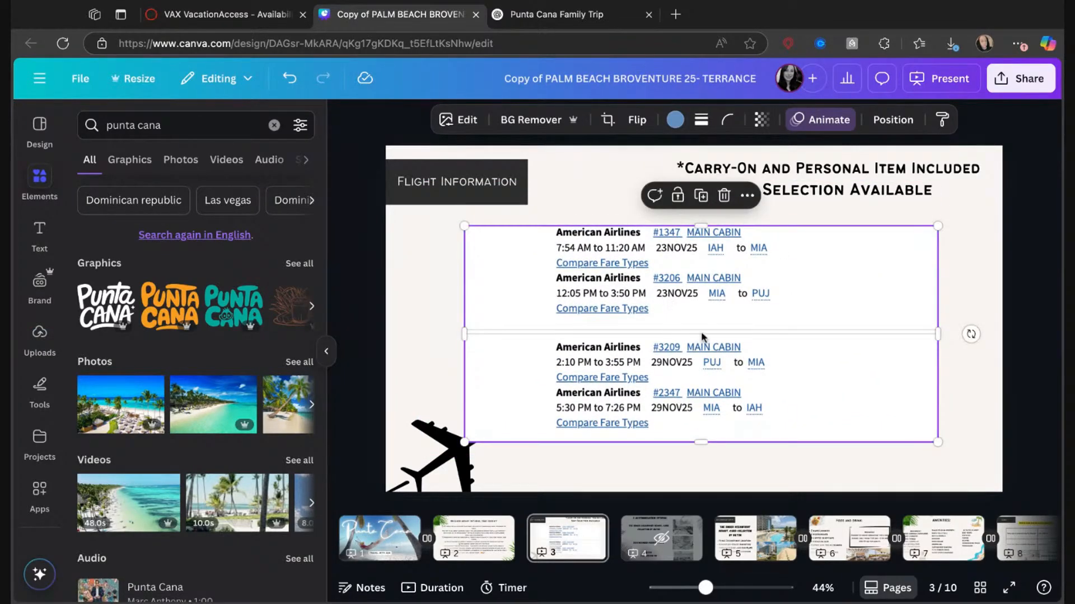
pyautogui.moveTo(700, 442); pyautogui.dragTo(706, 419)
pyautogui.moveTo(701, 305); pyautogui.dragTo(701, 303)
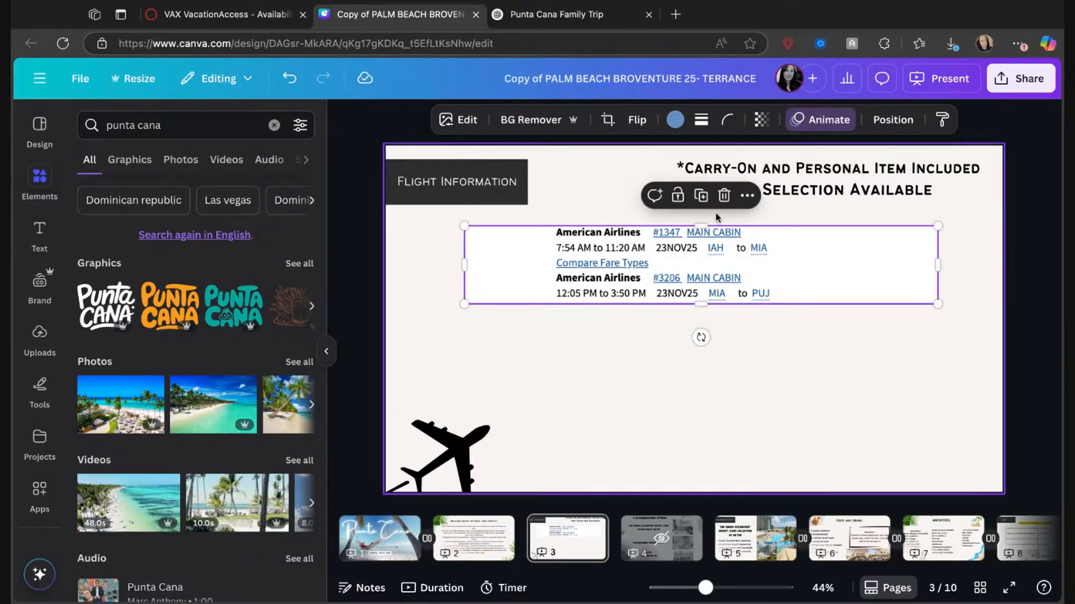
# Paste a second copy of the flight image, crop it to the return flights and fit it below the outbound flights.
pyautogui.hotkey('ctrl', 'v')
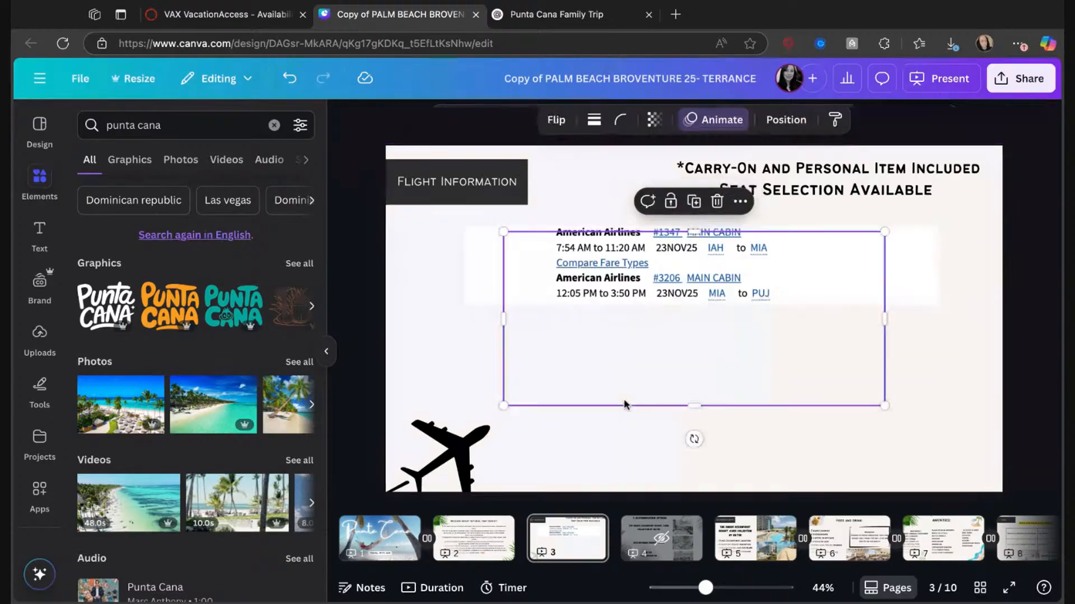
pyautogui.moveTo(694, 231); pyautogui.dragTo(694, 319)
pyautogui.moveTo(723, 370); pyautogui.dragTo(684, 355)
pyautogui.moveTo(845, 385); pyautogui.dragTo(869, 389)
# Delete both cropped flight images from the Flight Information page.
pyautogui.click(806, 292)
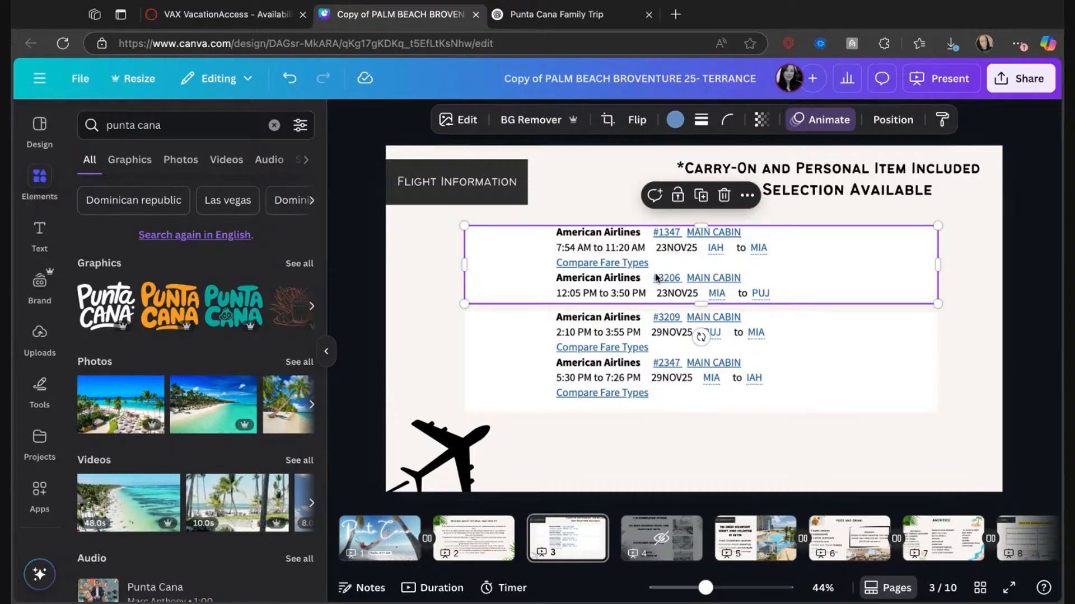
pyautogui.press('Delete')
pyautogui.click(644, 354)
pyautogui.press('Delete')
# Recapture the VAX flights with their Outbound and Return headings, paste the image into the Canva page and enlarge it to nearly page width.
pyautogui.click(269, 15)
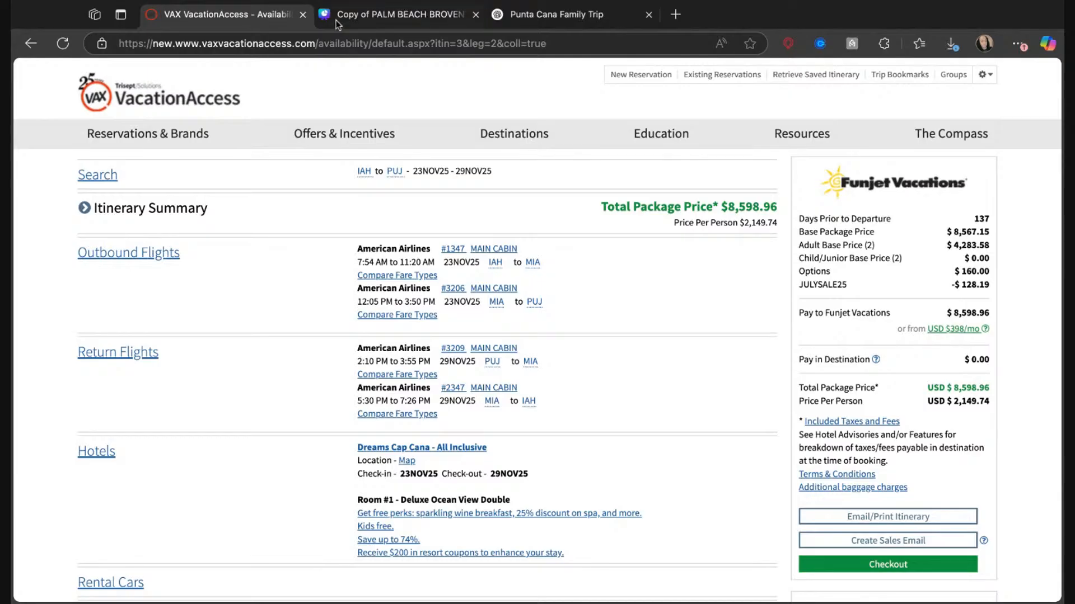
pyautogui.click(403, 7)
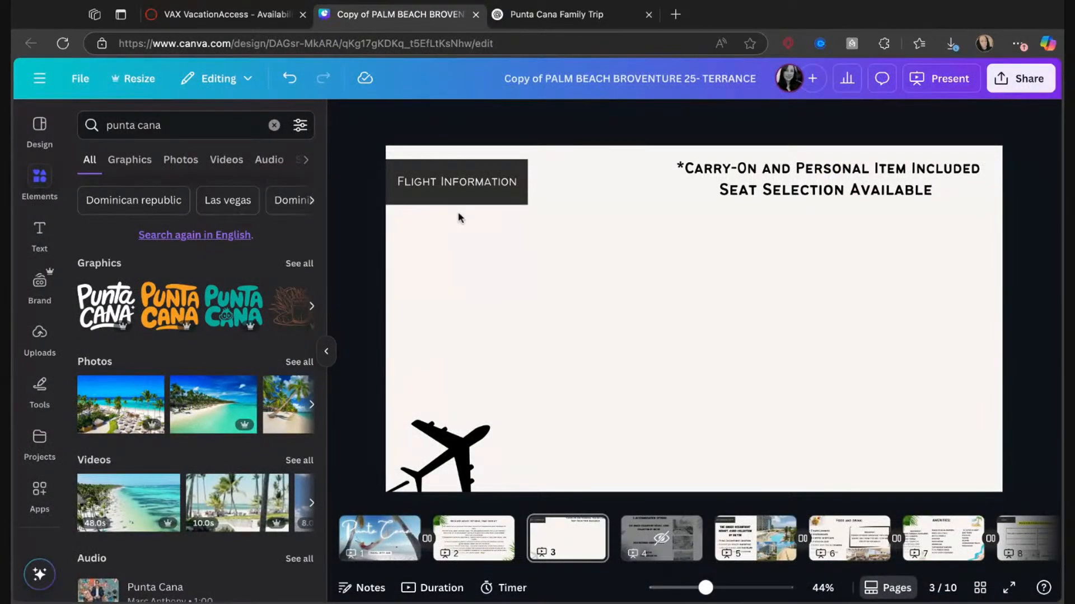
pyautogui.hotkey('ctrl', 'v')
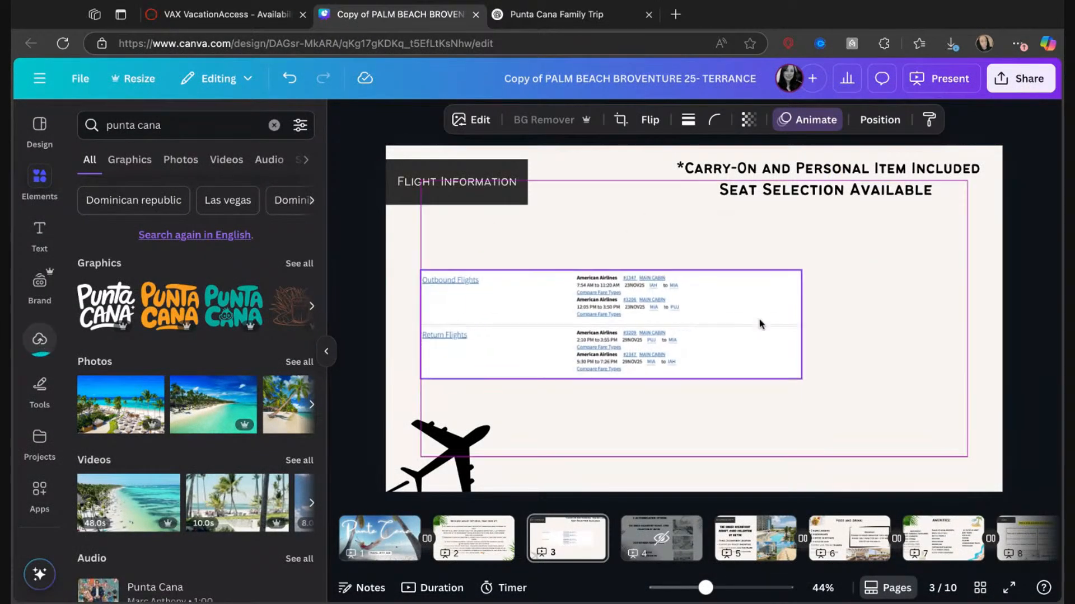
pyautogui.moveTo(785, 354); pyautogui.dragTo(1002, 415)
pyautogui.moveTo(539, 318); pyautogui.dragTo(530, 308)
# Remove the white background from the pasted flight image with BG Remover.
pyautogui.rightClick(535, 315)
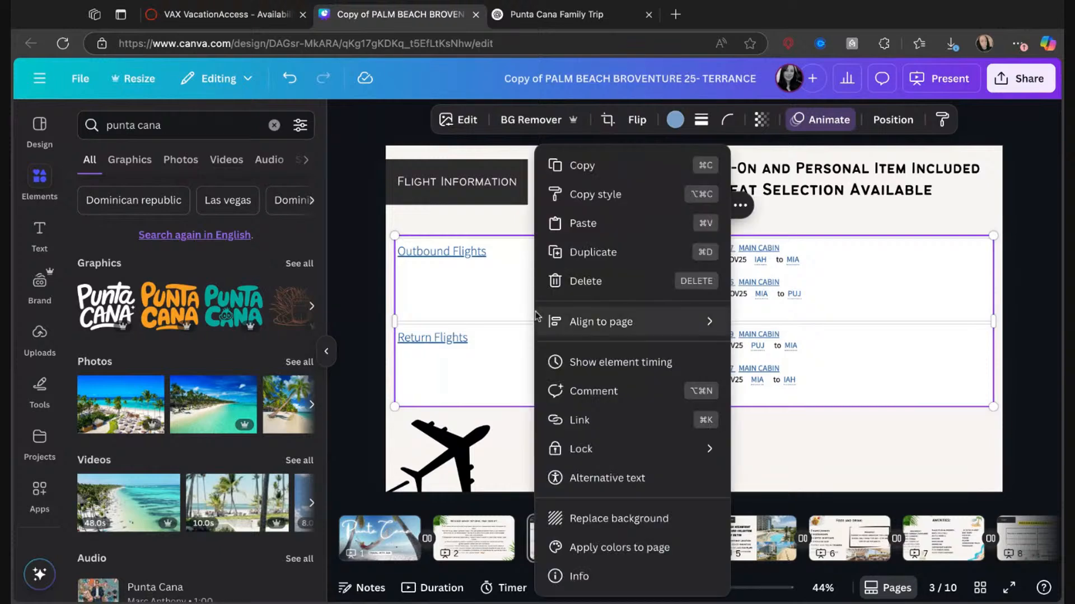
pyautogui.click(494, 216)
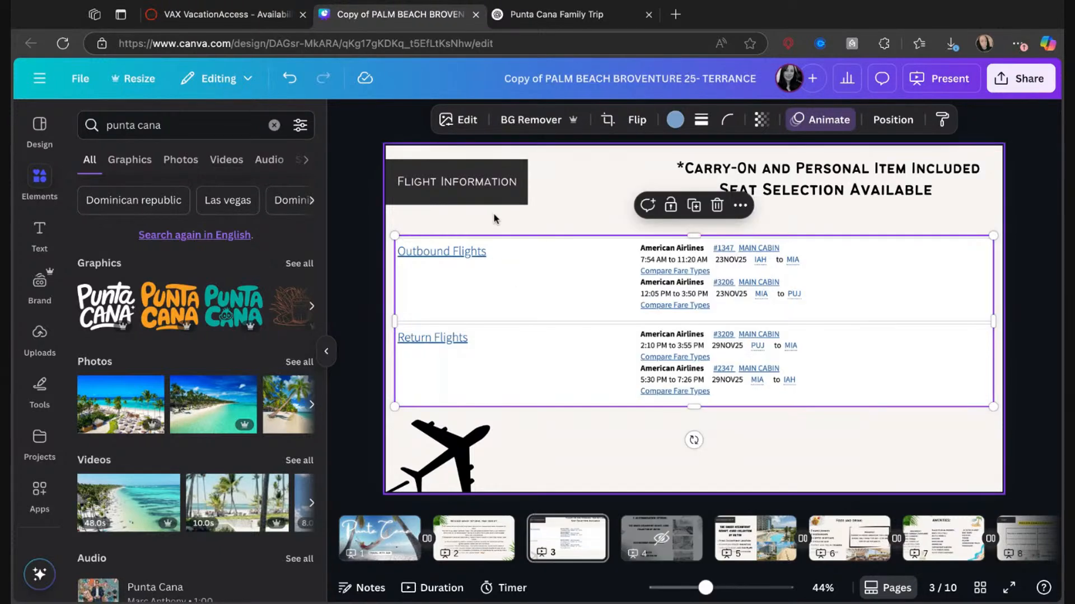
pyautogui.click(535, 127)
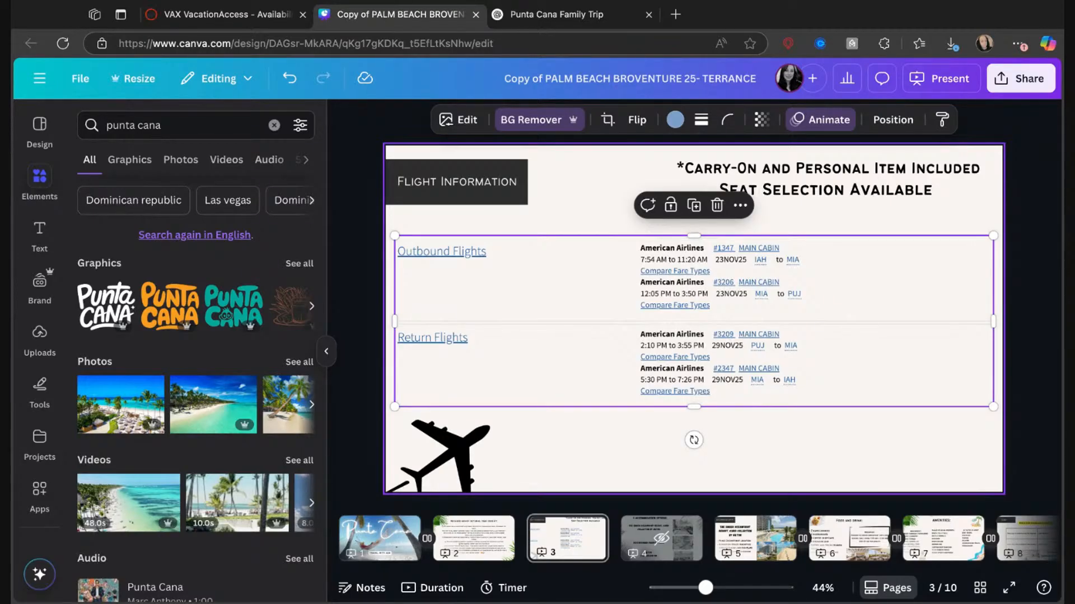
# Move the "Seat Selection Available" text lower, away from the carry-on line, and select the carry-on text.
pyautogui.click(754, 169)
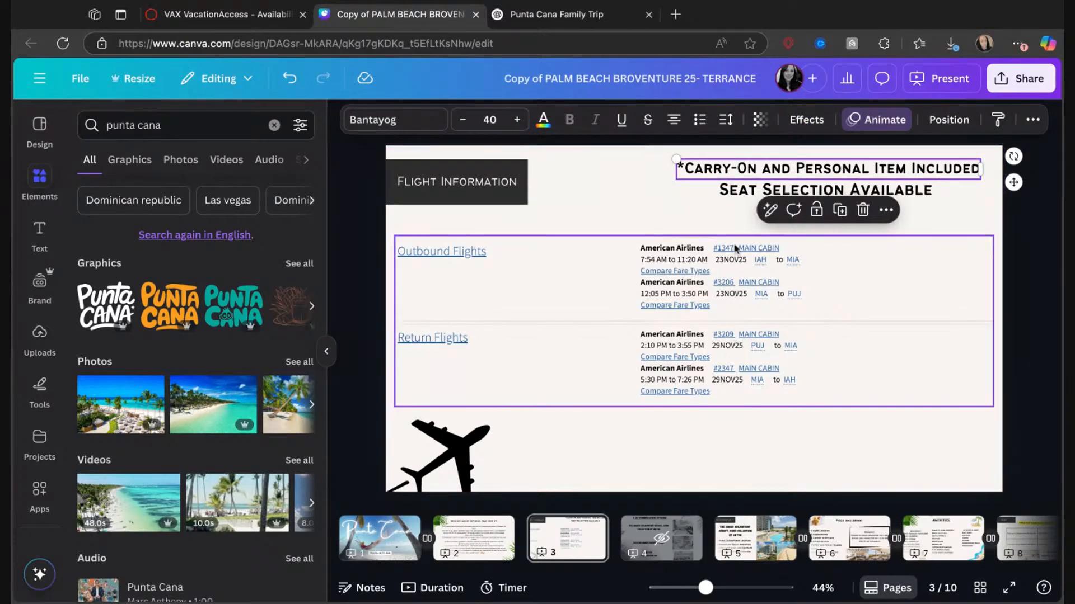
pyautogui.moveTo(722, 178); pyautogui.dragTo(741, 194)
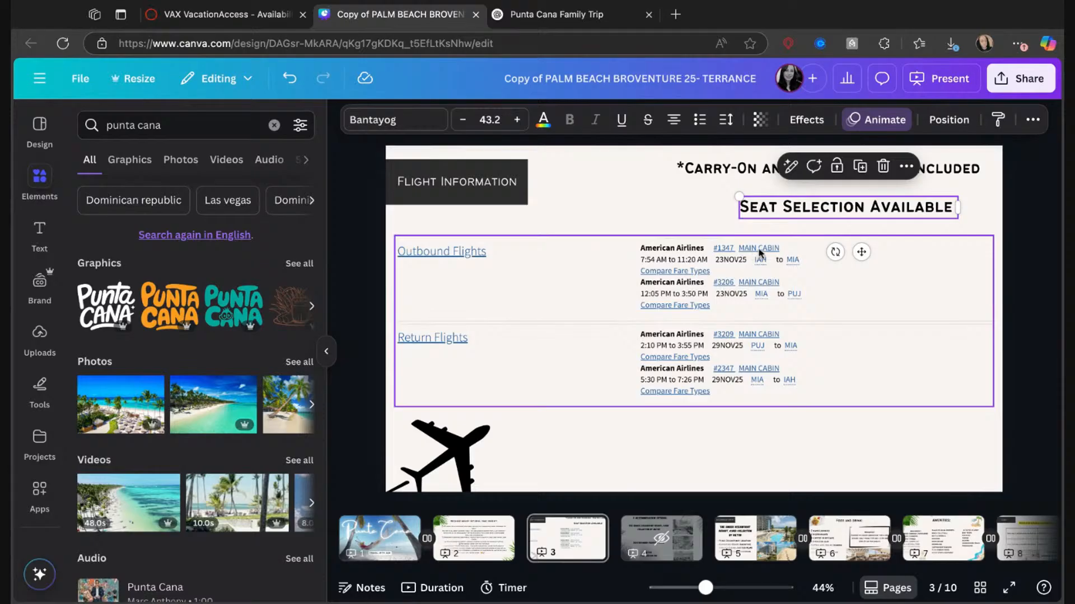
pyautogui.click(733, 171)
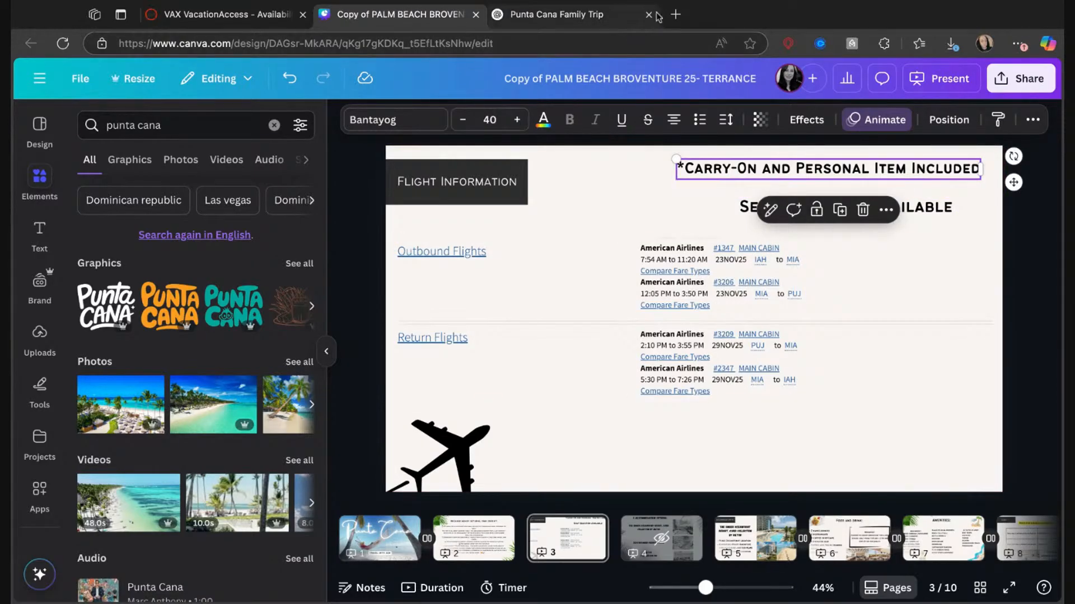
# Search the web for "american airlines baggage for main cabin" and read the checked and carry-on baggage allowance.
pyautogui.click(675, 14)
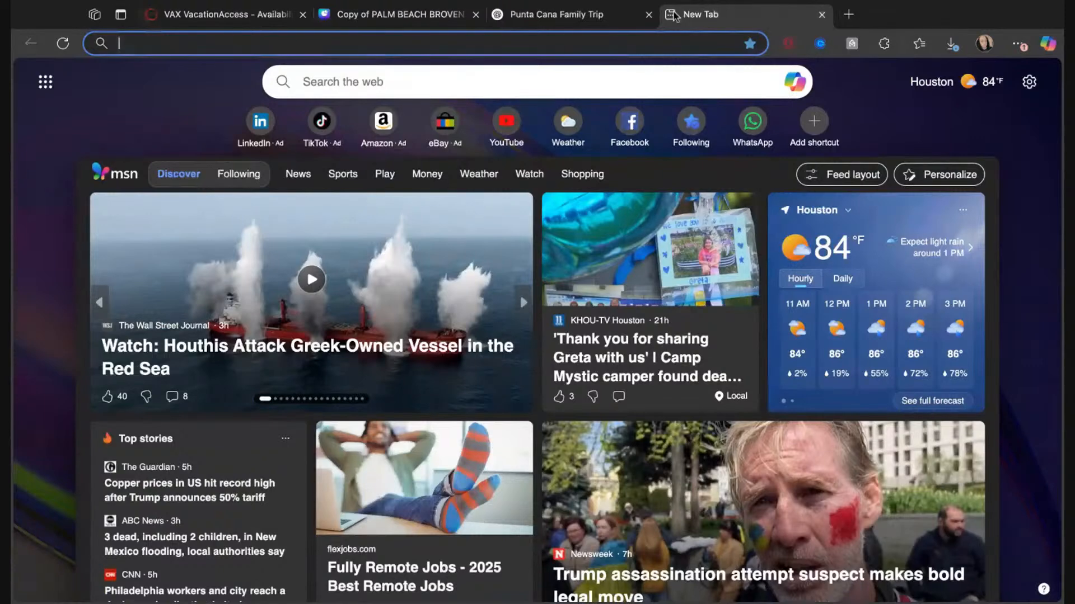
pyautogui.write('american ar')
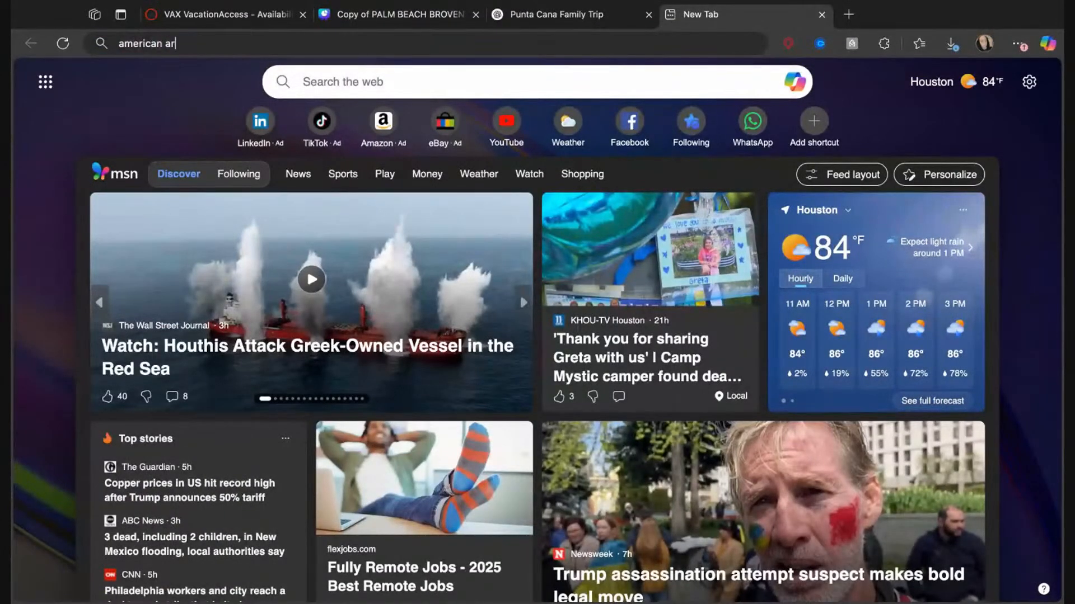
pyautogui.press('BackSpace')
pyautogui.write('irl')
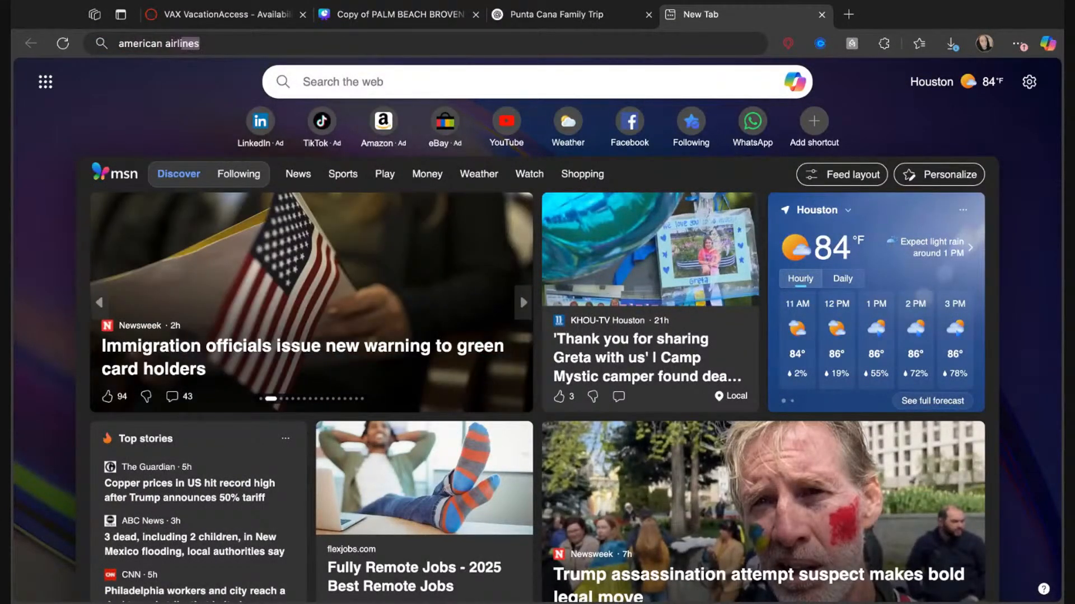
pyautogui.write('ines b')
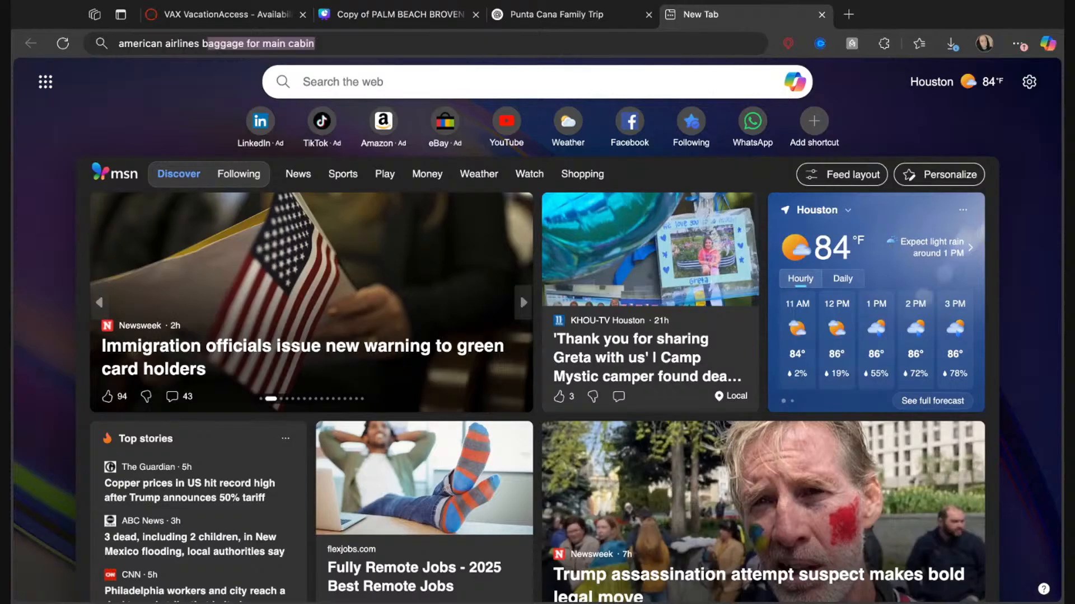
pyautogui.write('aggage')
pyautogui.press('Right')
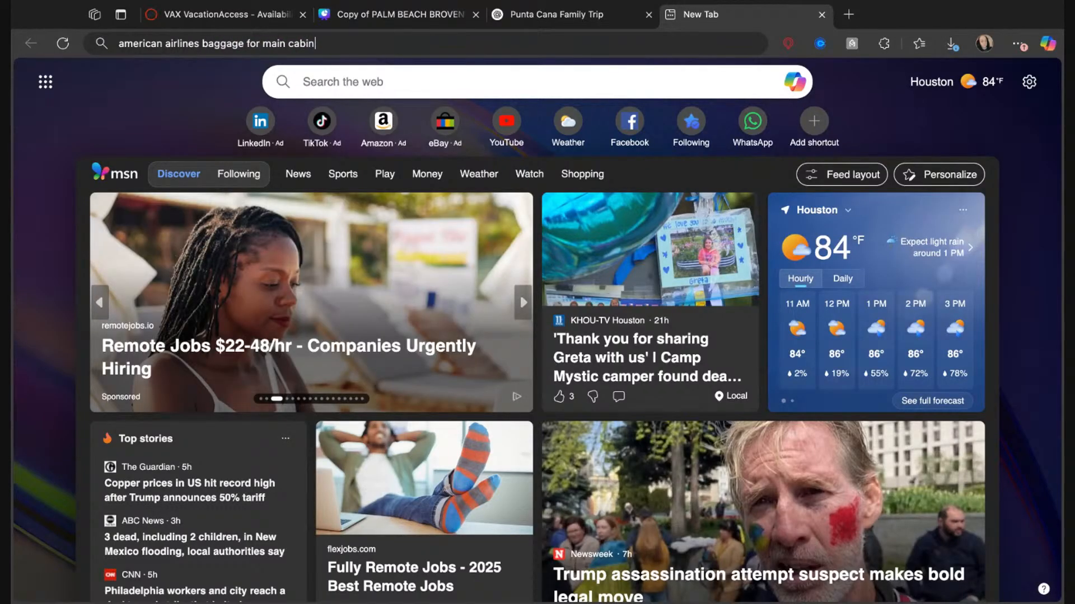
pyautogui.press('Return')
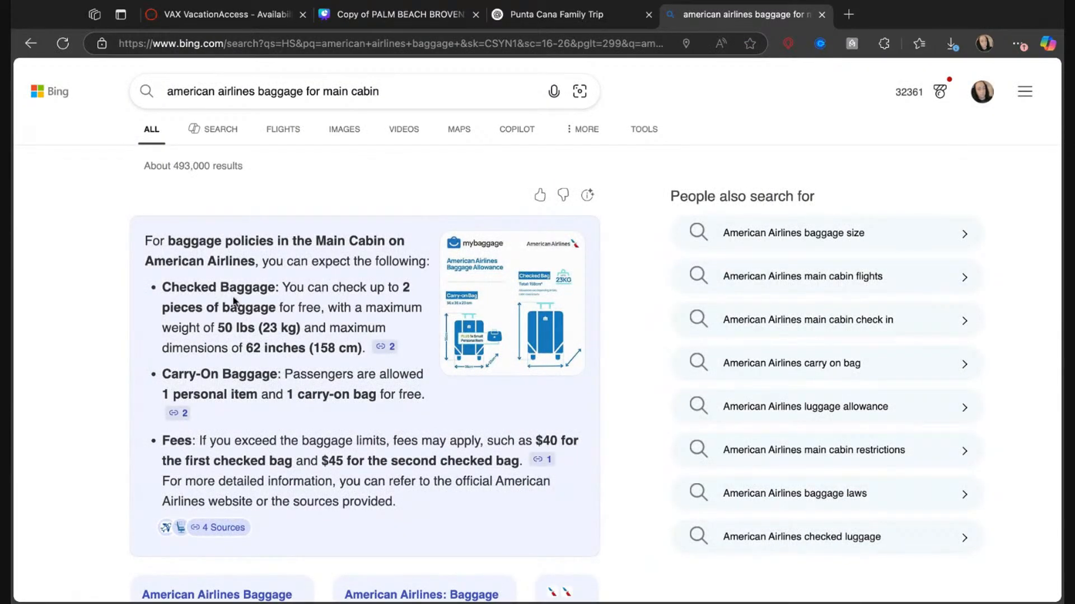
pyautogui.moveTo(245, 295)
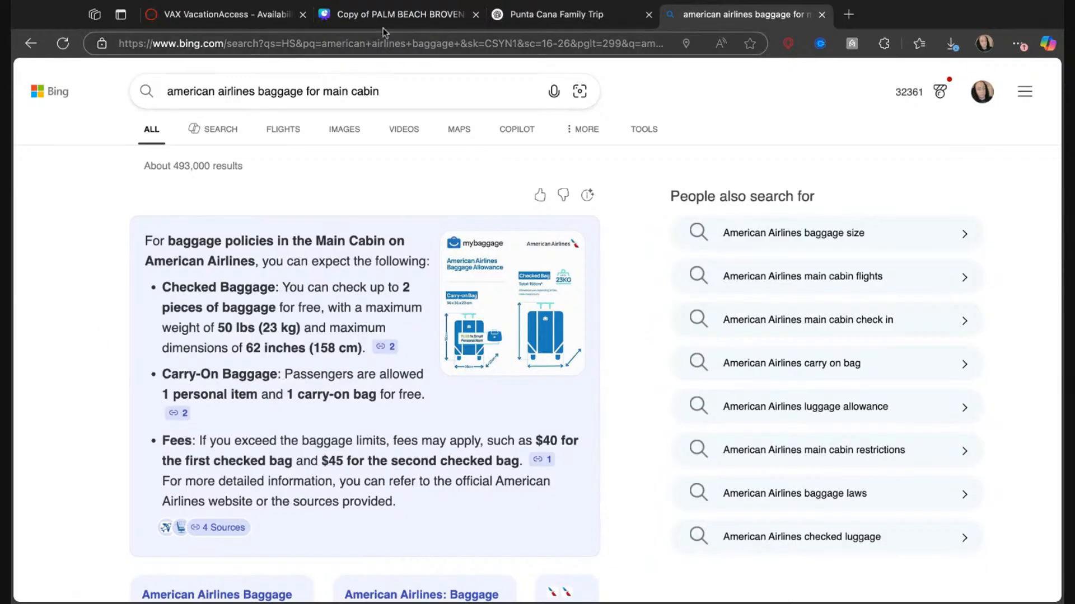
# In the Canva presentation, change the carry-on line to "2 Checked Bags & Carry-On and Personal Item Included" and move "Seat Selection Available" below it.
pyautogui.click(398, 22)
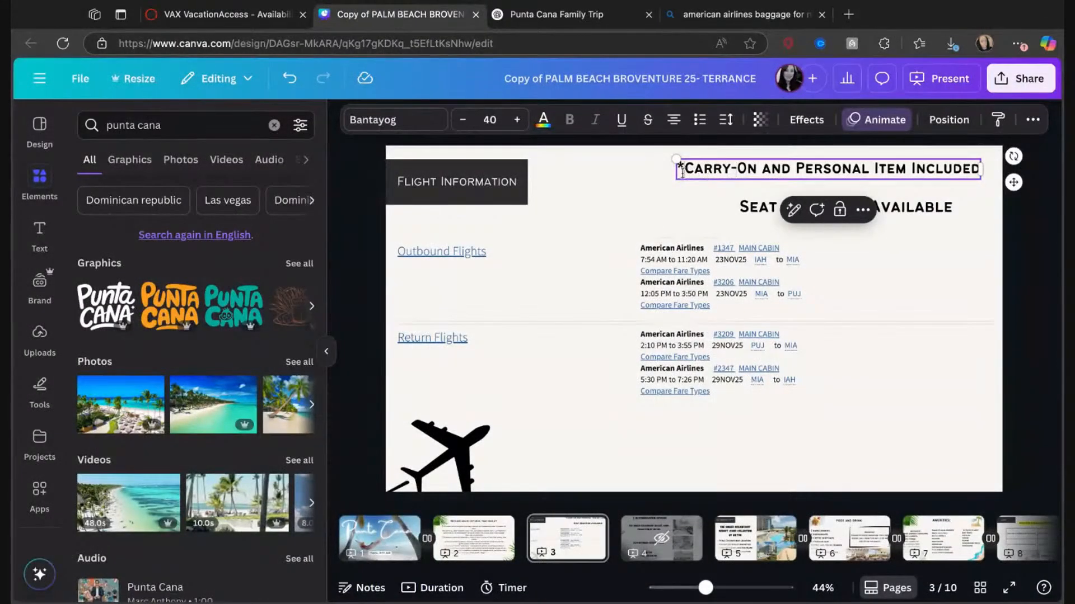
pyautogui.write('2 h')
pyautogui.press('BackSpace')
pyautogui.write('Checked Bags &Carry-On')
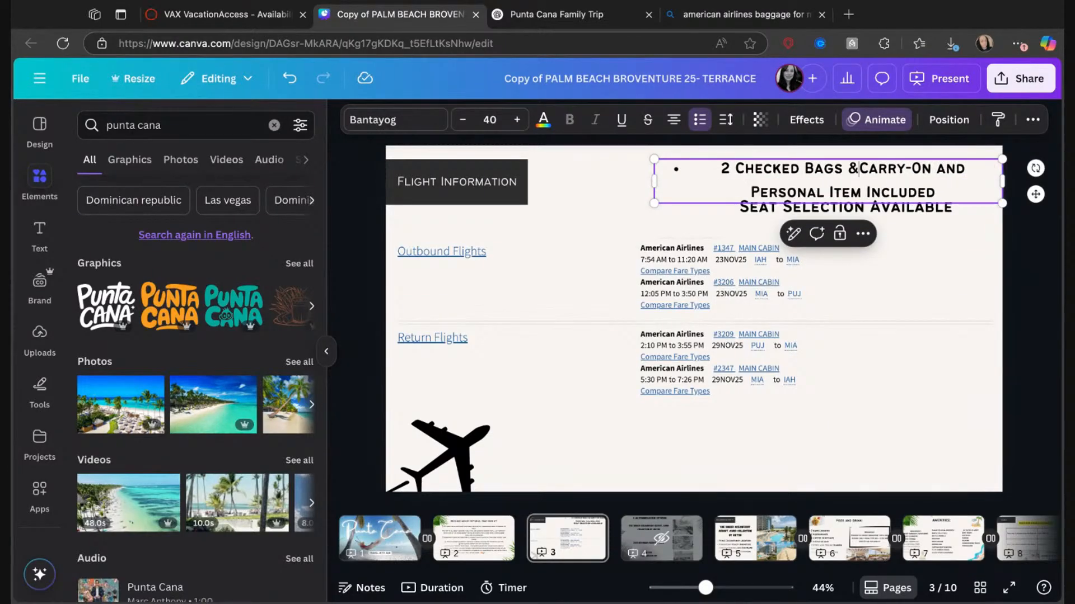
pyautogui.press('BackSpace')
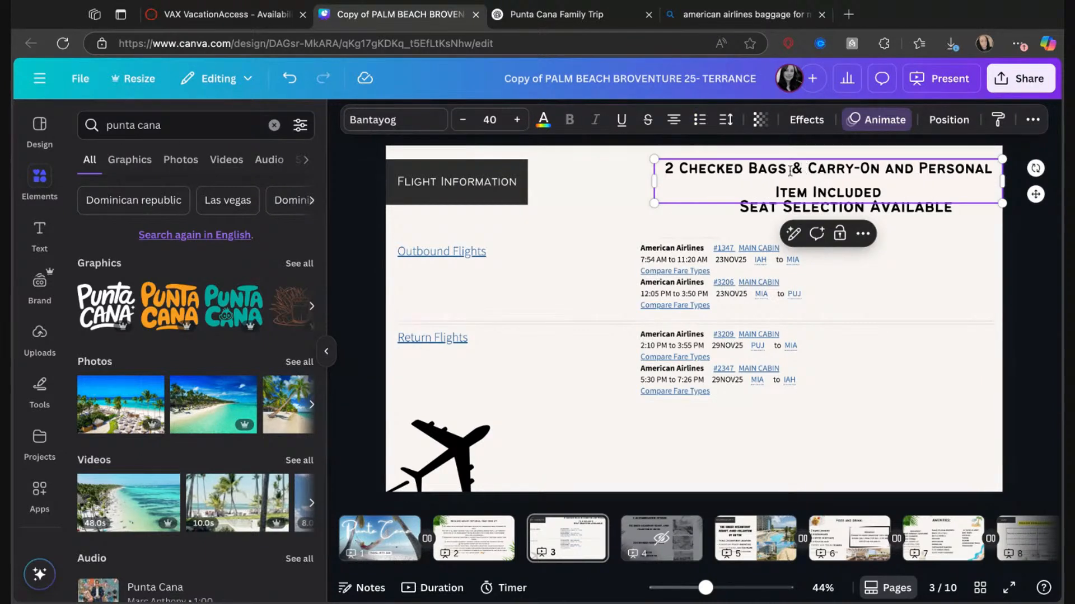
pyautogui.moveTo(768, 202); pyautogui.dragTo(749, 213)
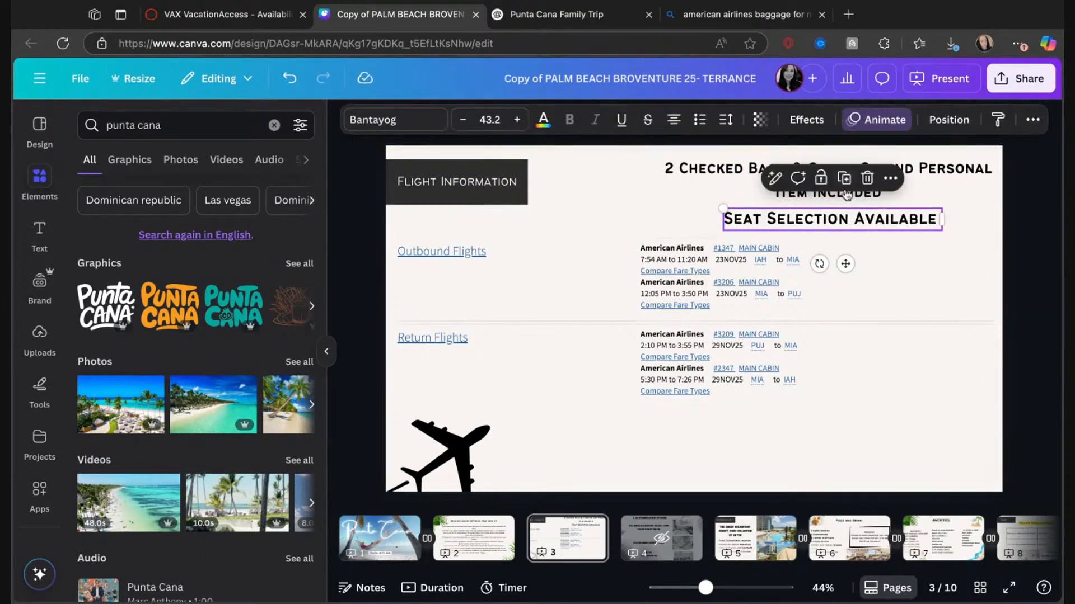
pyautogui.click(1044, 247)
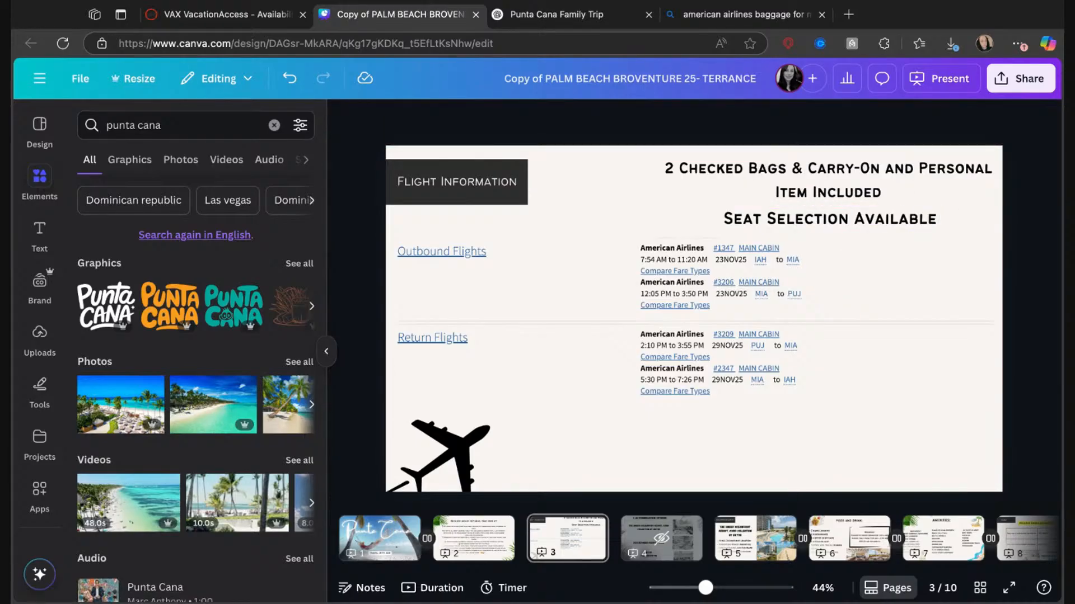
# Remove "#1" from the Accommodation heading on page 5 so it reads "Accommodation".
pyautogui.click(764, 547)
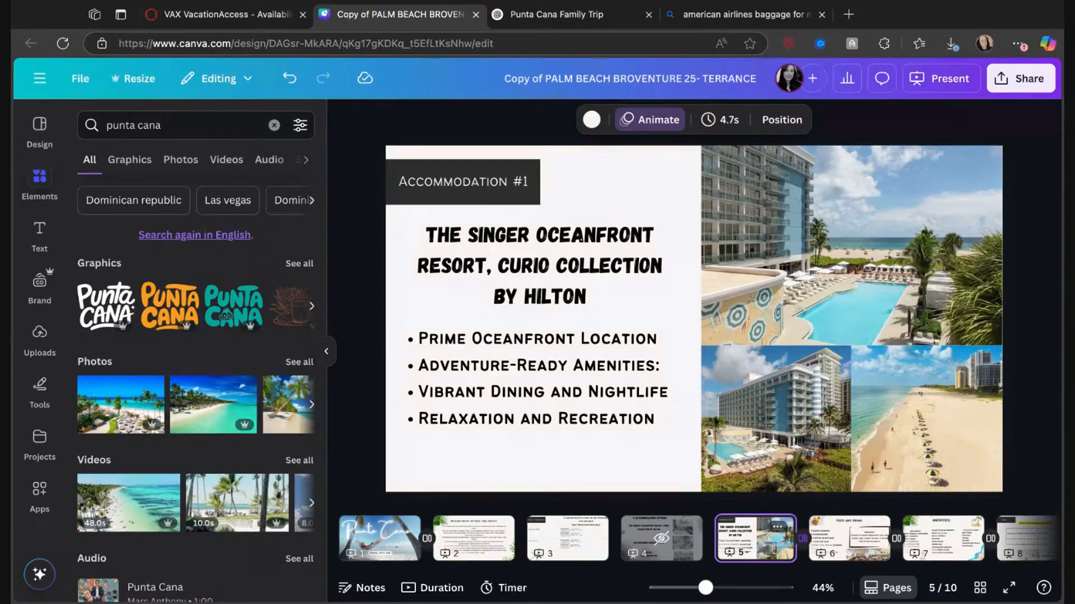
pyautogui.click(672, 537)
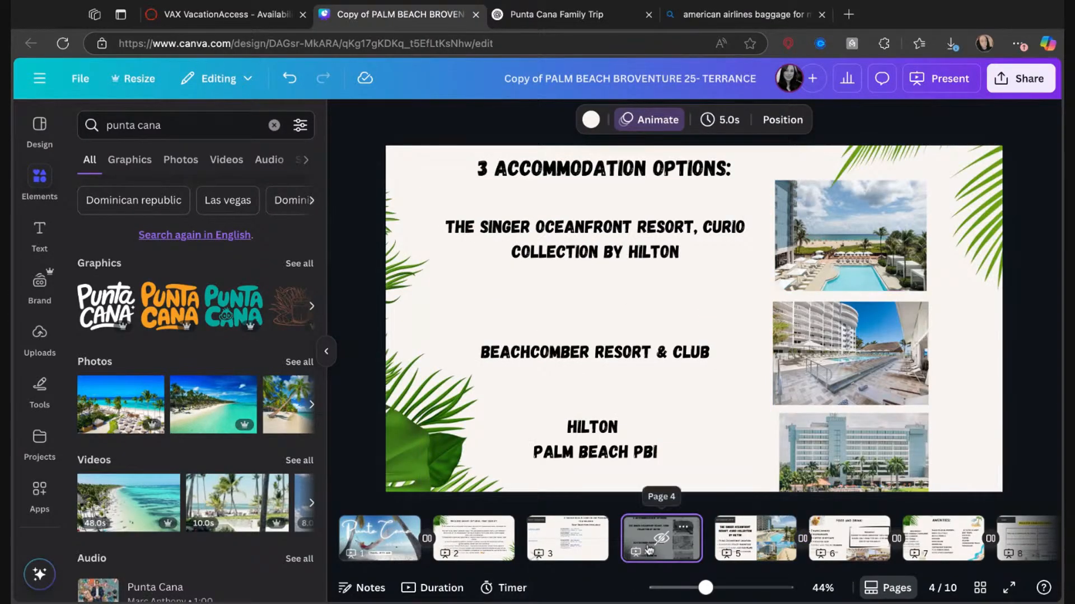
pyautogui.click(757, 537)
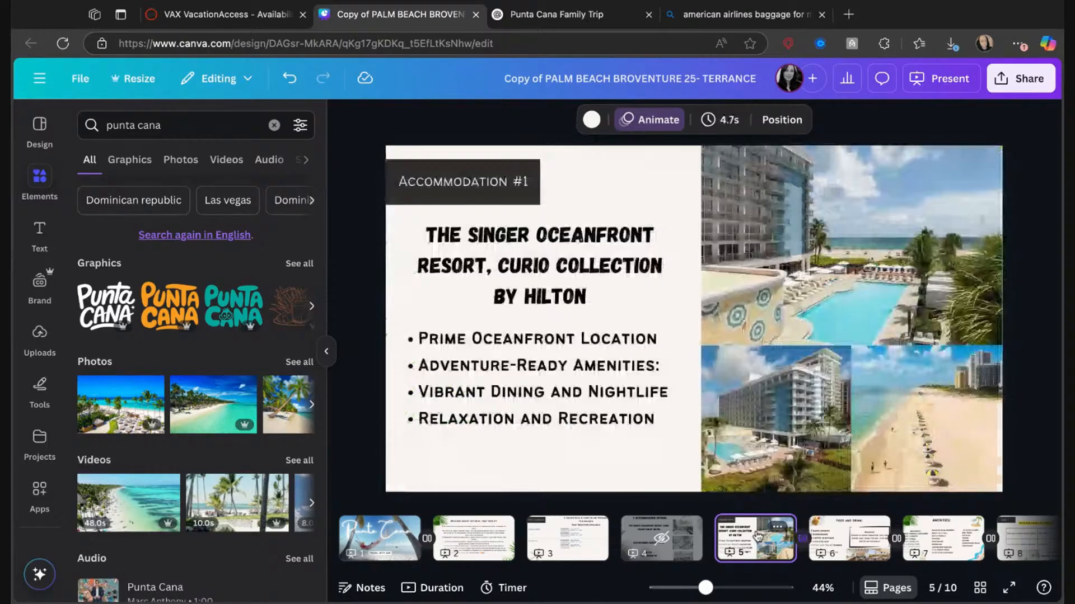
pyautogui.click(529, 183)
pyautogui.click(530, 185)
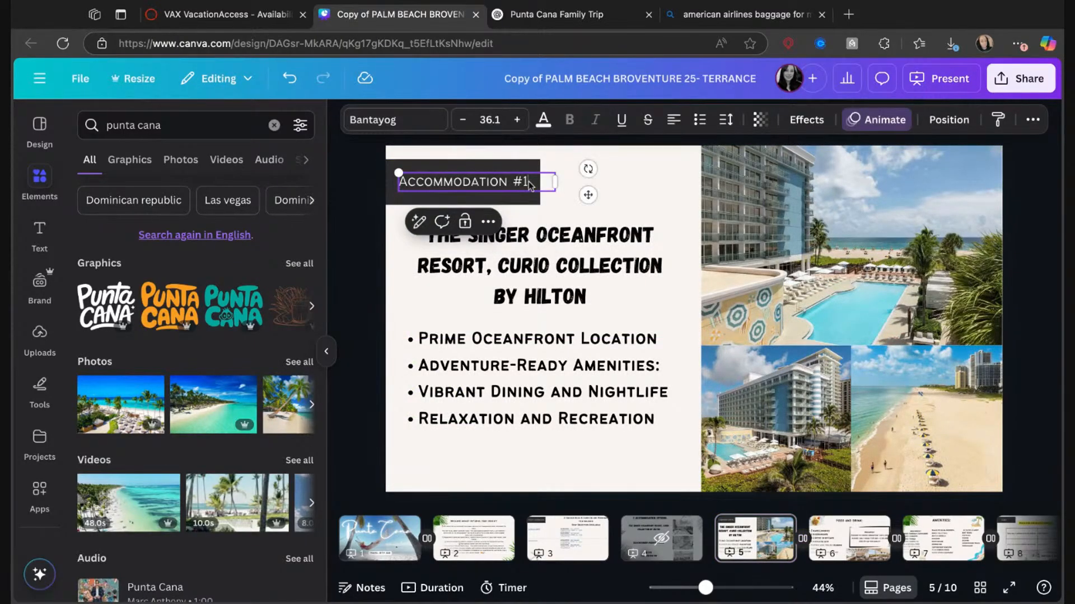
pyautogui.click(625, 183)
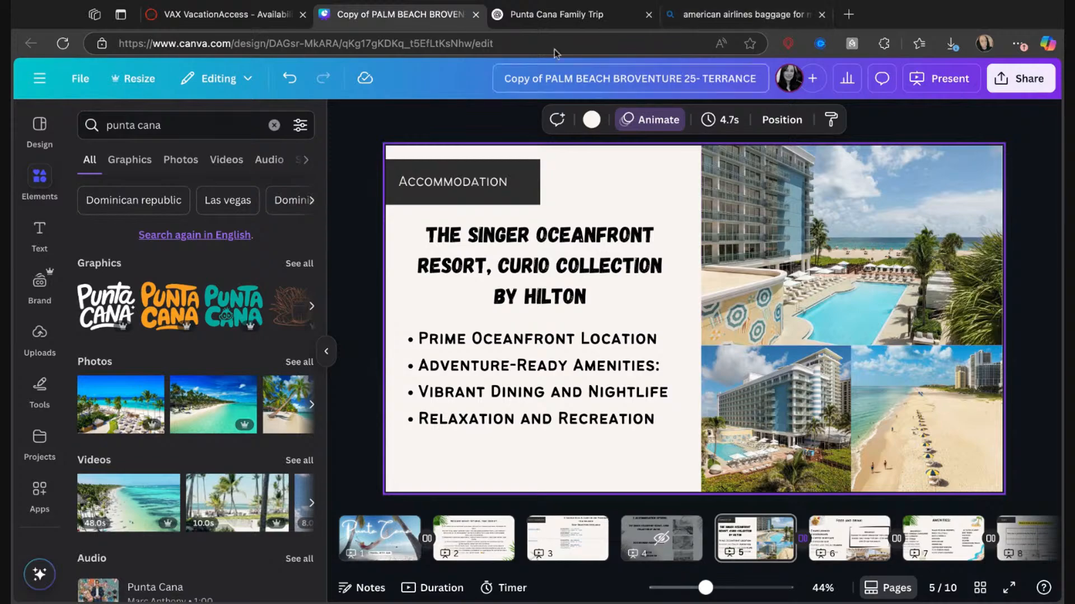
# In VAX VacationAccess, filter the itinerary's hotels by name and select Nickelodeon Hotels And Resorts Punta Cana - All Inclusive with the NEST SUITE.
pyautogui.click(234, 11)
pyautogui.scroll(-2, 442, 354)
pyautogui.scroll(2, 441, 354)
pyautogui.scroll(-3, 440, 354)
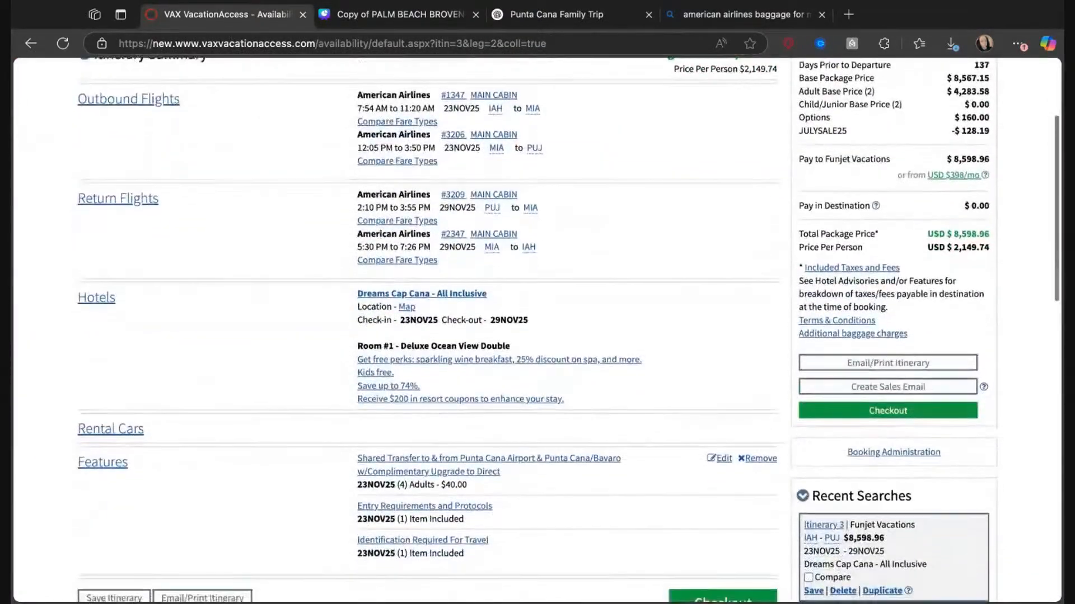
pyautogui.scroll(1, 441, 354)
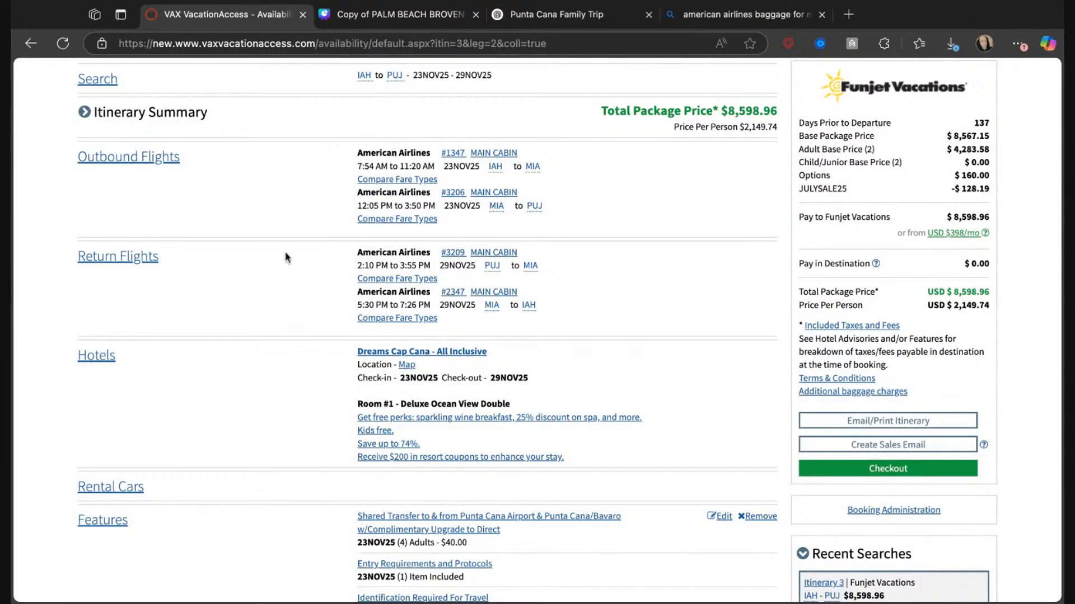
pyautogui.scroll(2, 173, 154)
pyautogui.scroll(-2, 176, 145)
pyautogui.scroll(2, 179, 229)
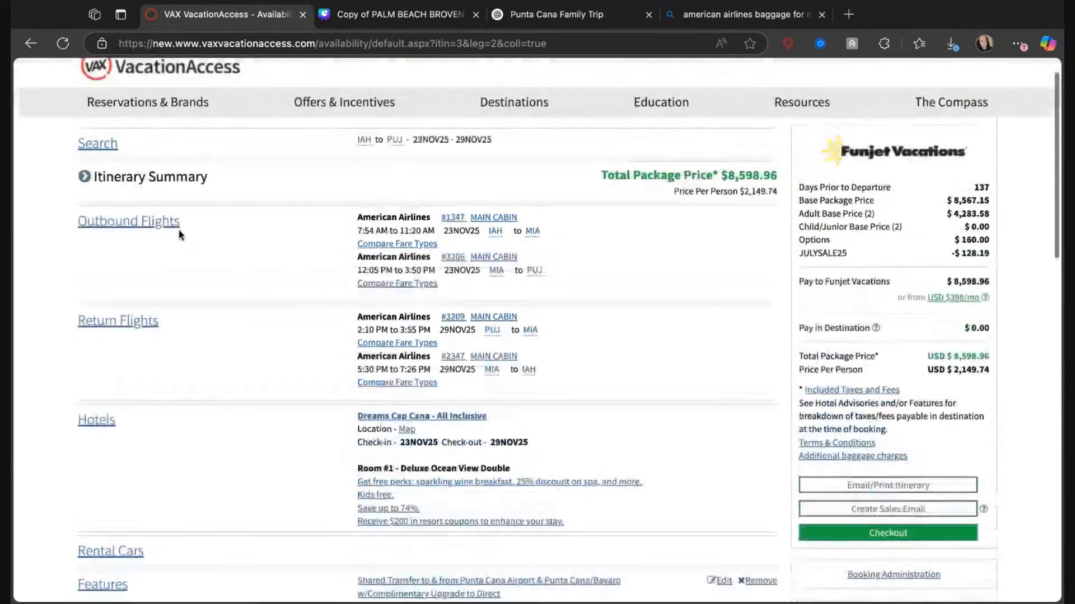
pyautogui.click(106, 437)
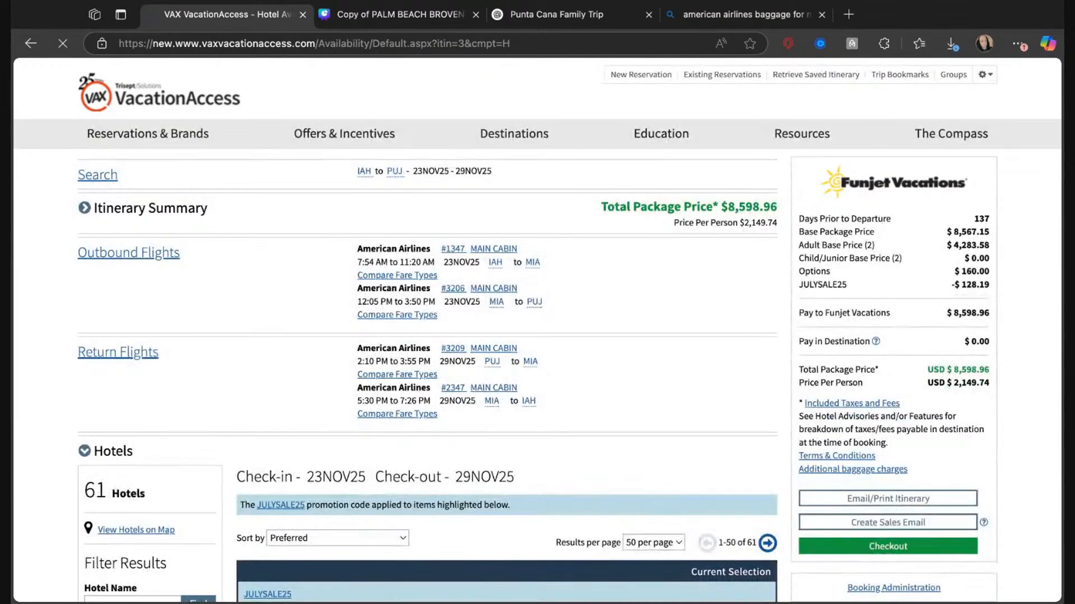
pyautogui.scroll(-4, 138, 536)
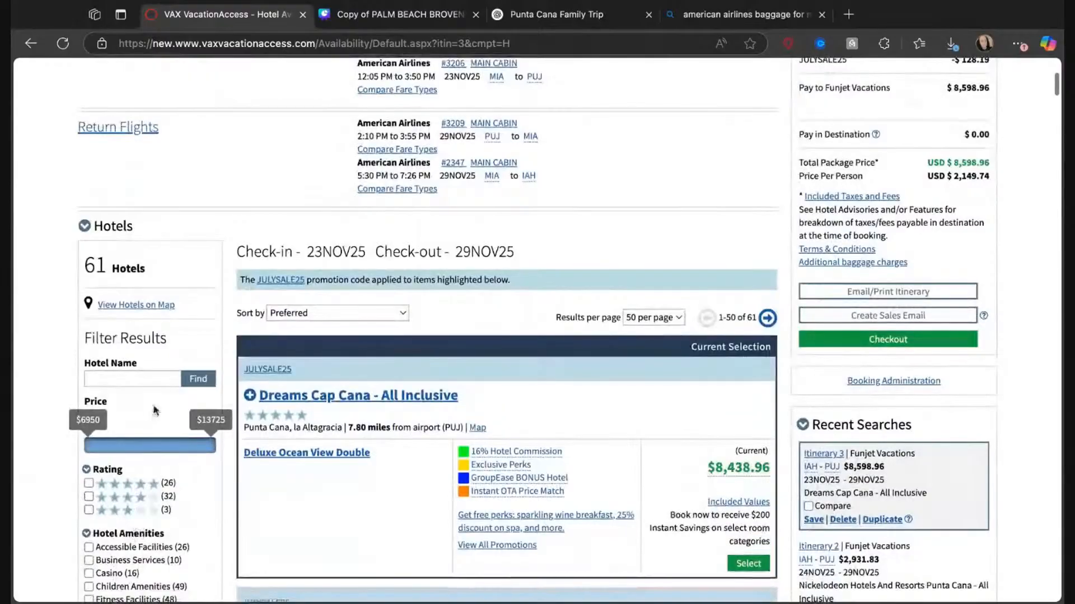
pyautogui.click(149, 383)
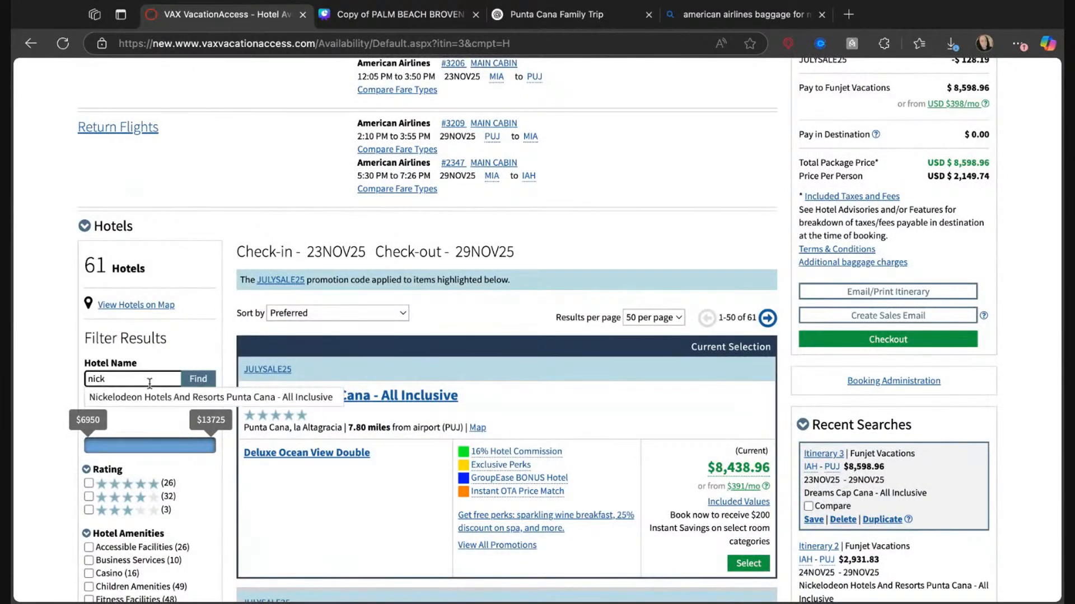
pyautogui.click(147, 401)
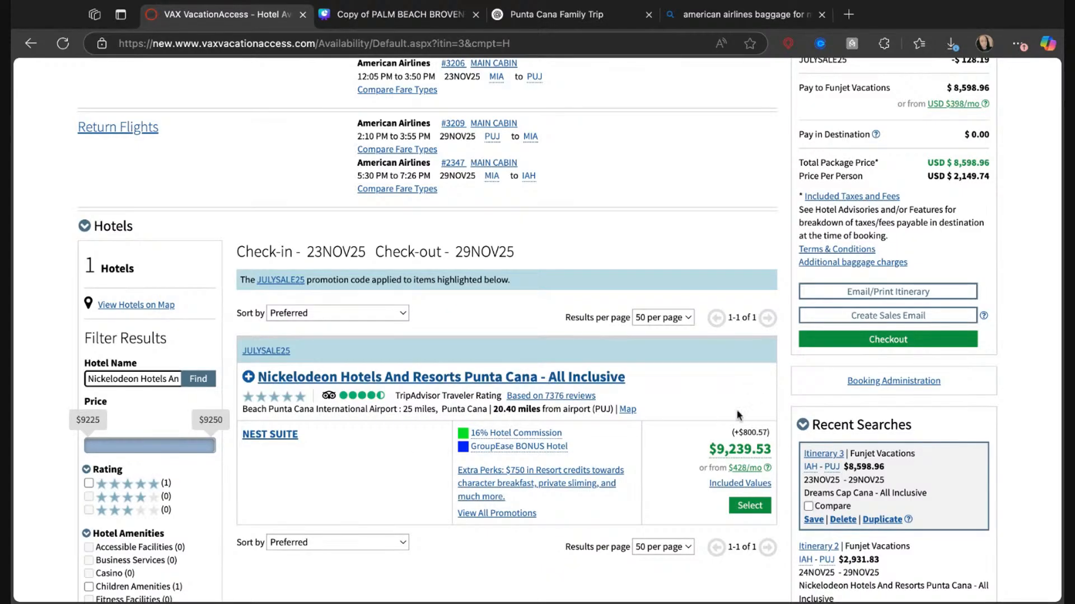
pyautogui.click(748, 511)
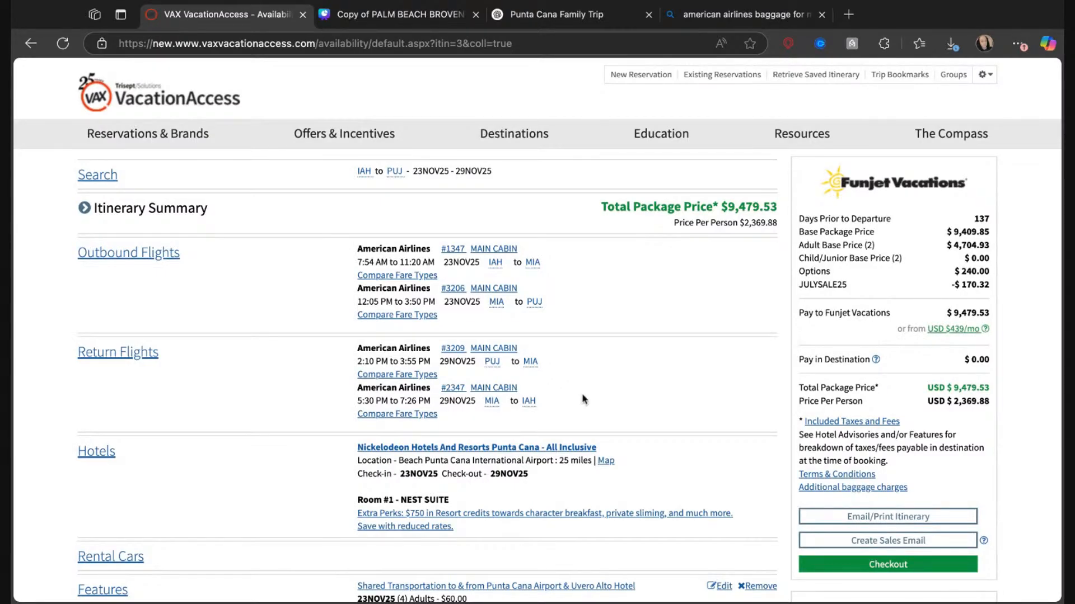
# Back in Canva, change the travel dates in the page 2 intro text to November 23-29th.
pyautogui.click(418, 19)
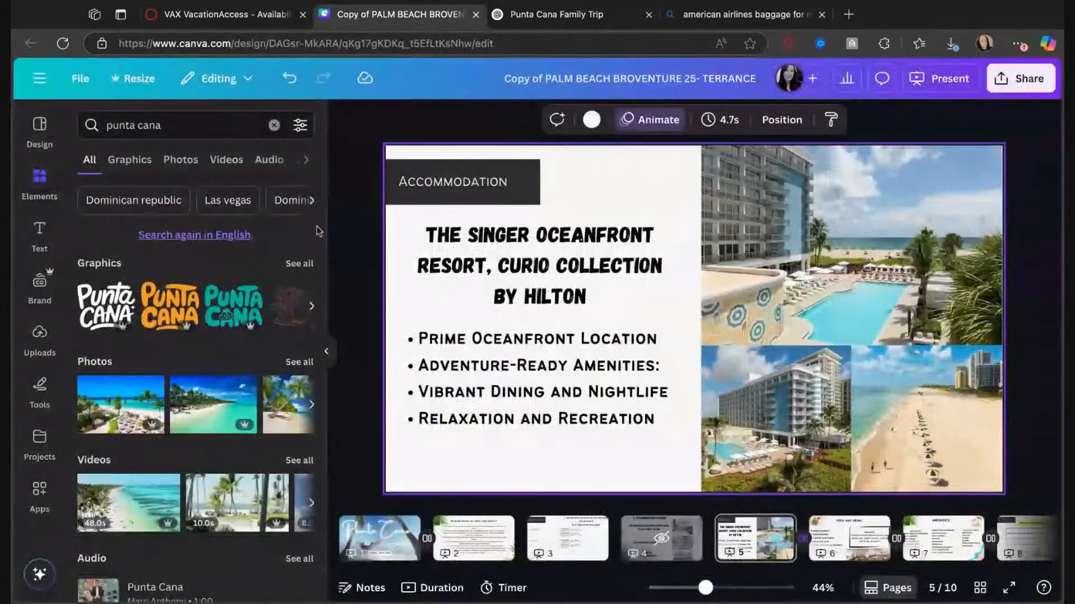
pyautogui.click(465, 530)
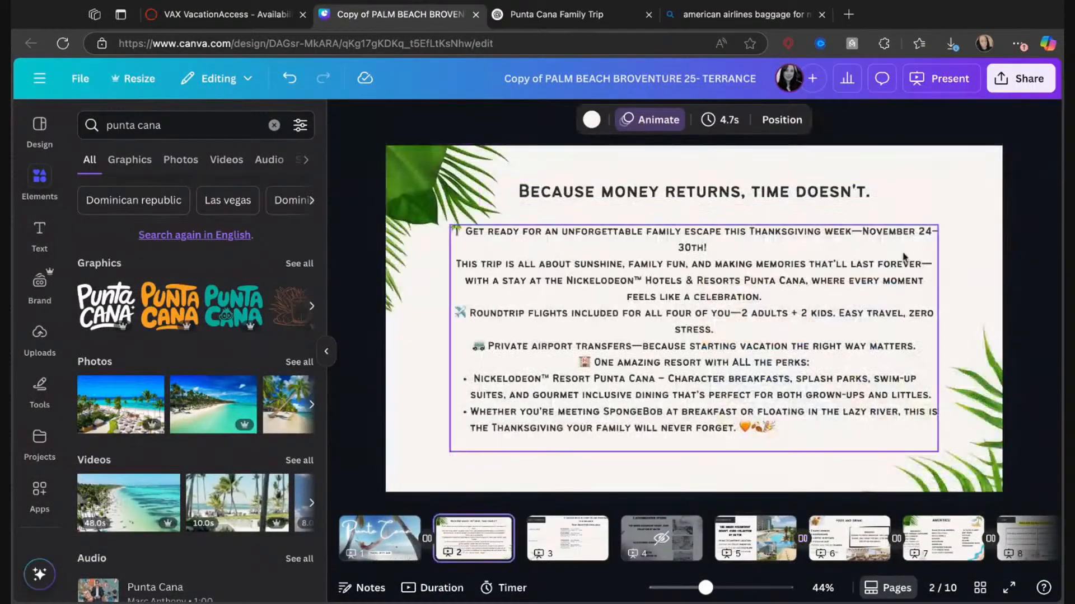
pyautogui.click(929, 232)
pyautogui.press('BackSpace')
pyautogui.write('3')
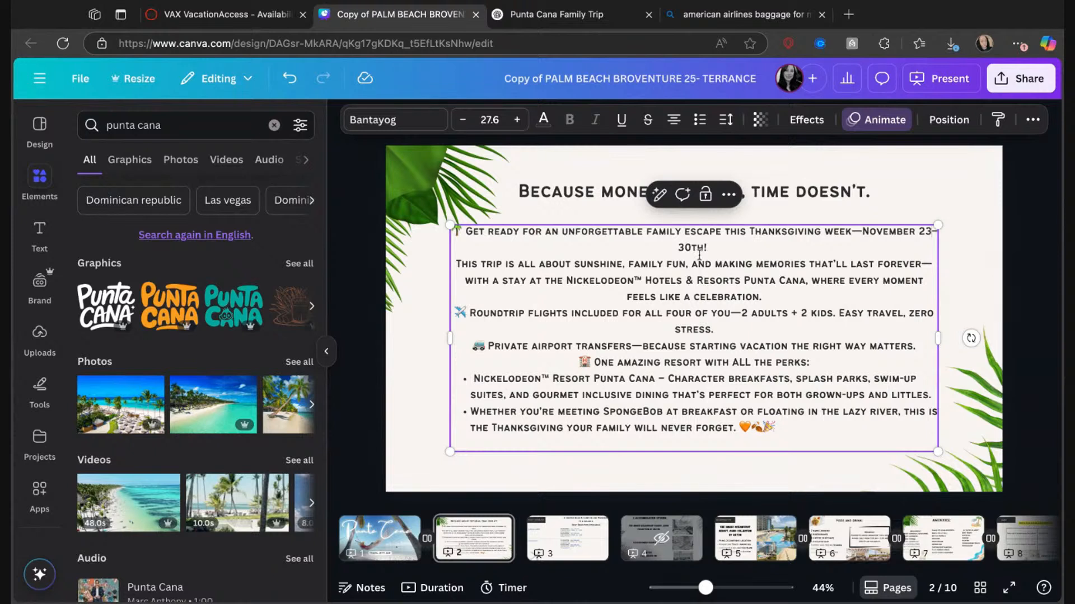
pyautogui.press('BackSpace')
pyautogui.press('BackSpace')
pyautogui.press('BackSpace')
pyautogui.press('BackSpace')
pyautogui.press('BackSpace')
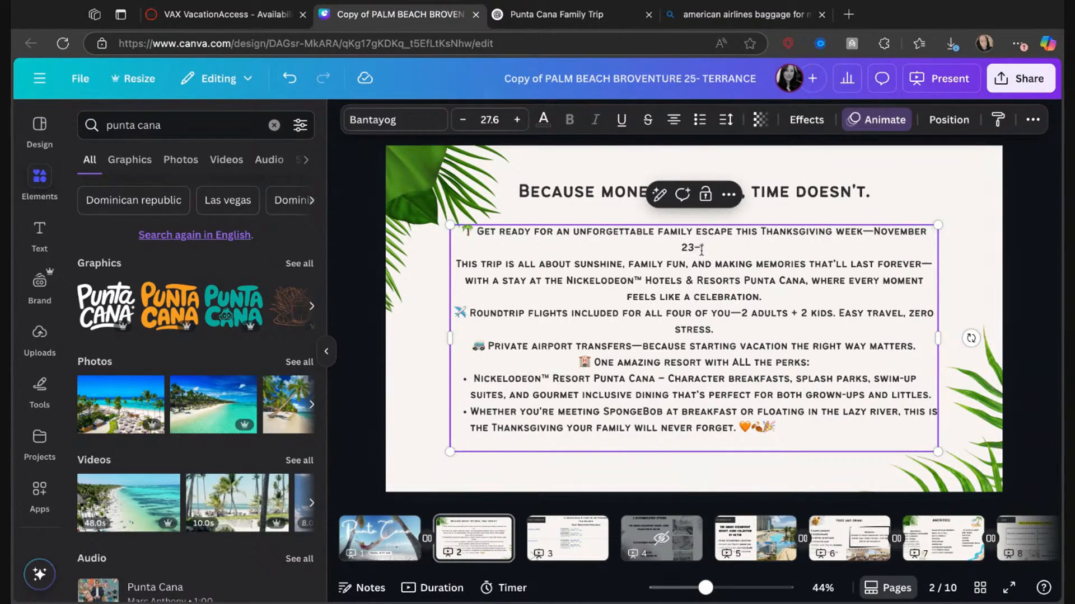
pyautogui.write('29th!')
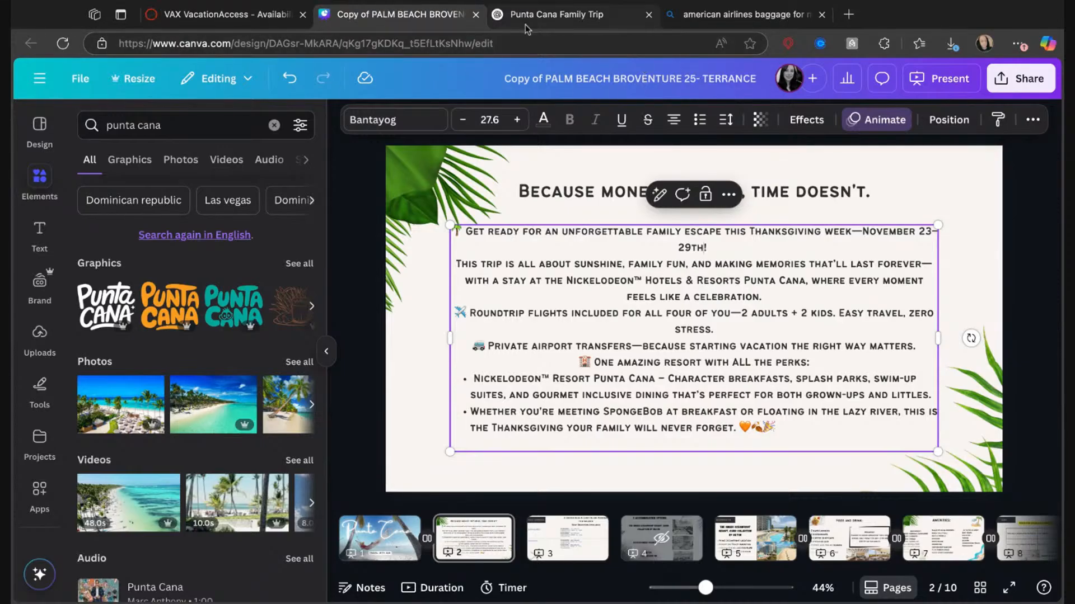
# In VAX VacationAccess, open the details of the selected Nickelodeon hotel and look through its photos, promotions and hotel information.
pyautogui.click(231, 21)
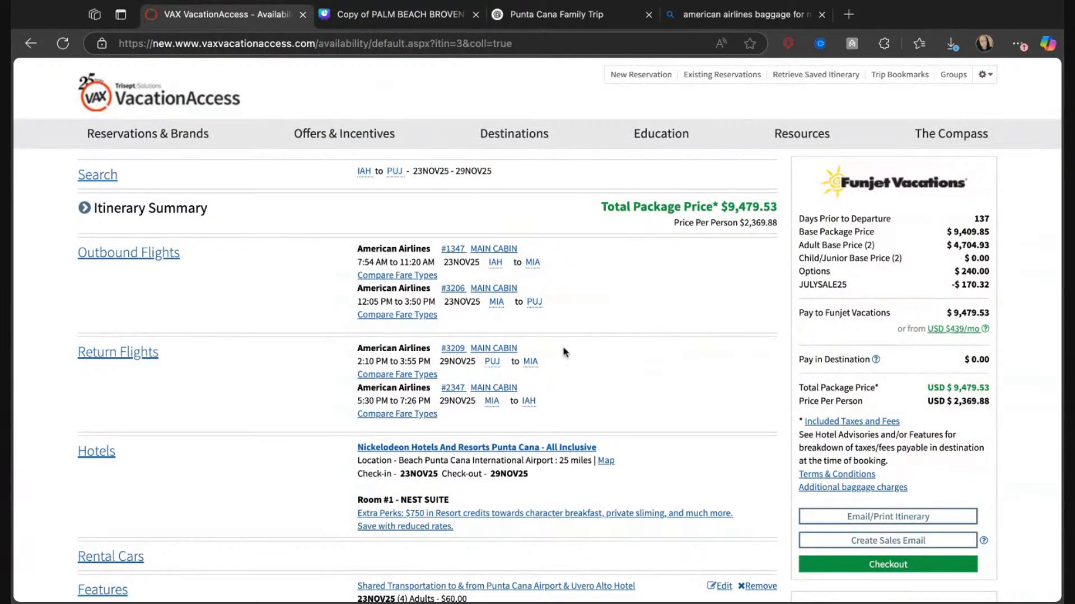
pyautogui.scroll(-1, 563, 350)
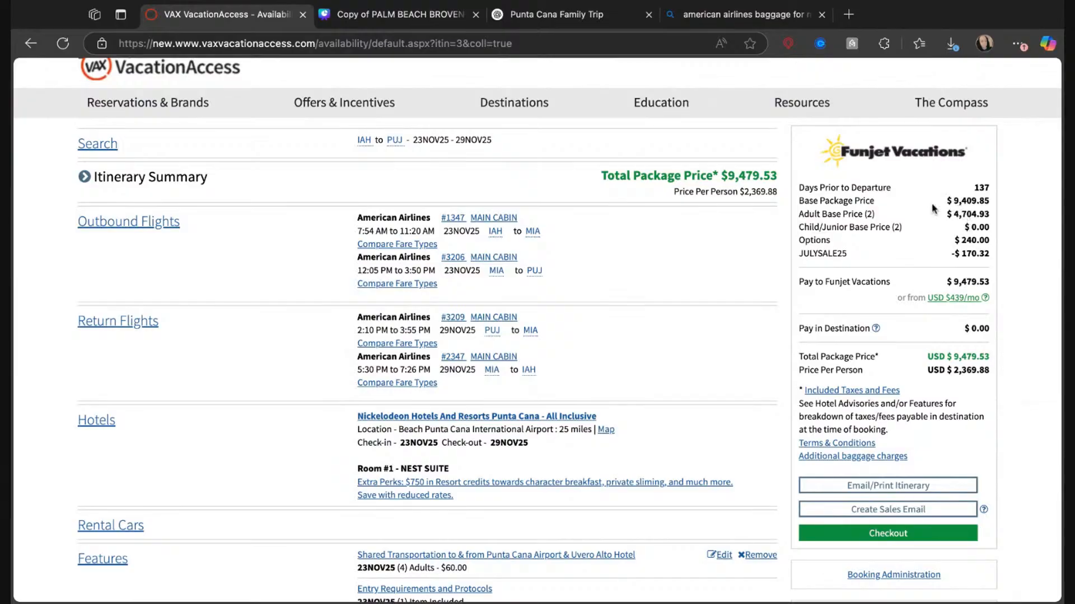
pyautogui.scroll(-2, 644, 320)
pyautogui.scroll(-1, 638, 325)
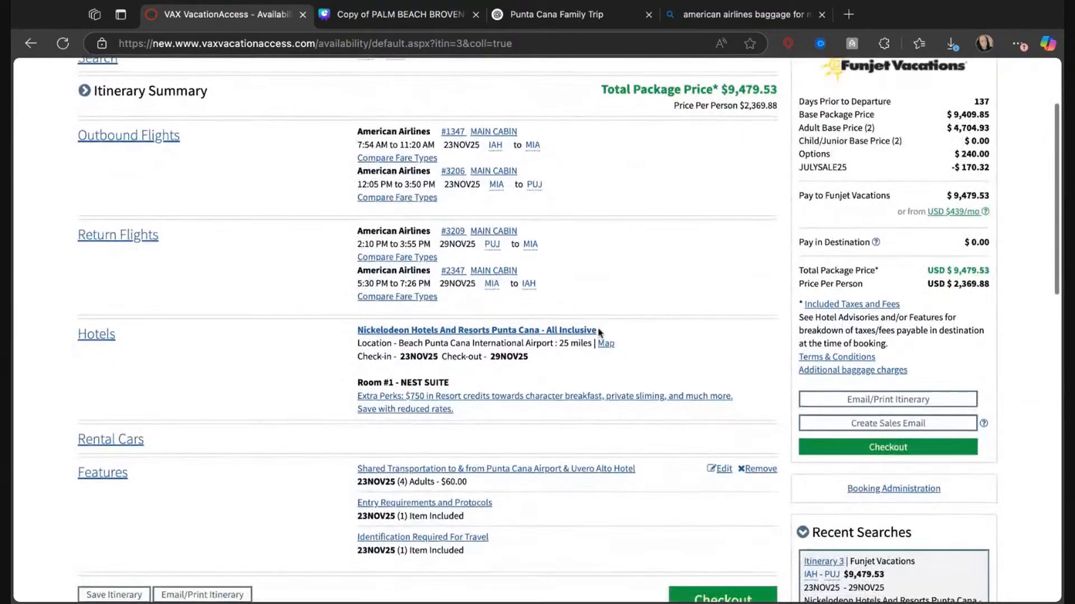
pyautogui.click(442, 332)
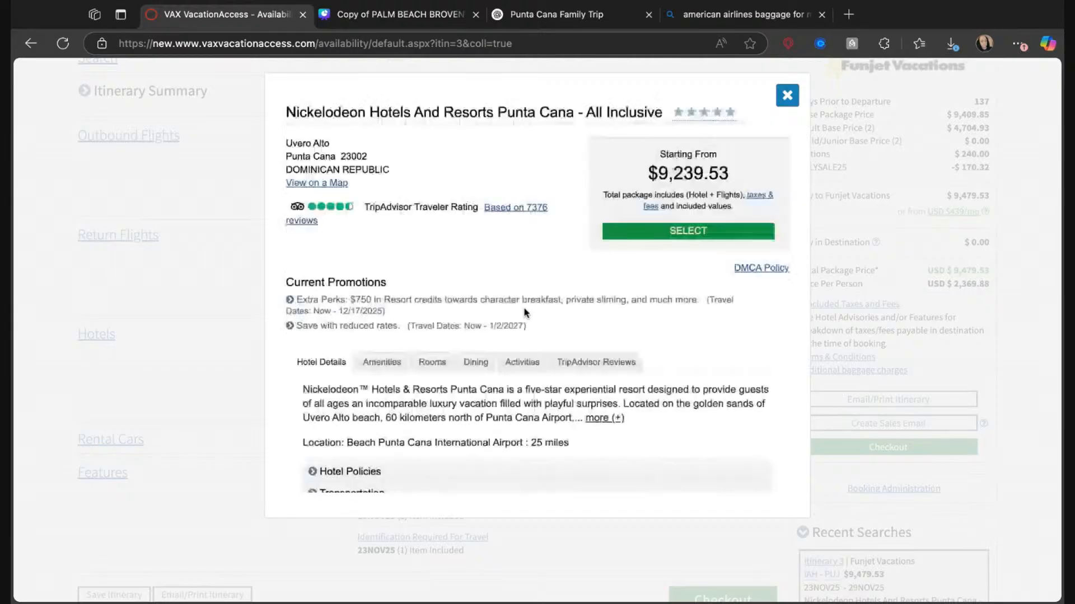
pyautogui.scroll(-1, 568, 327)
pyautogui.scroll(-3, 567, 327)
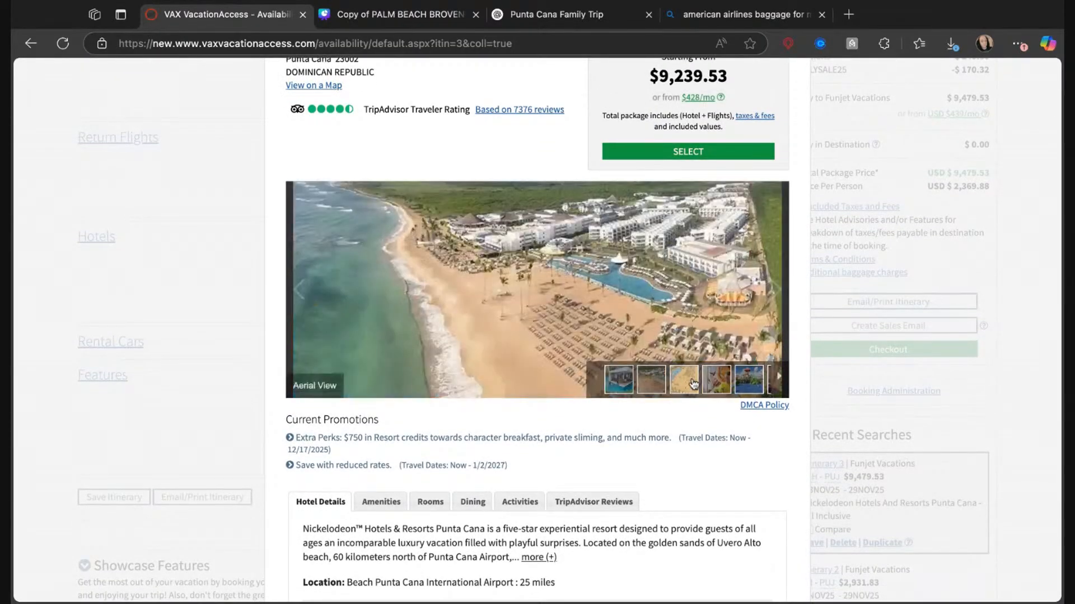
pyautogui.moveTo(722, 381)
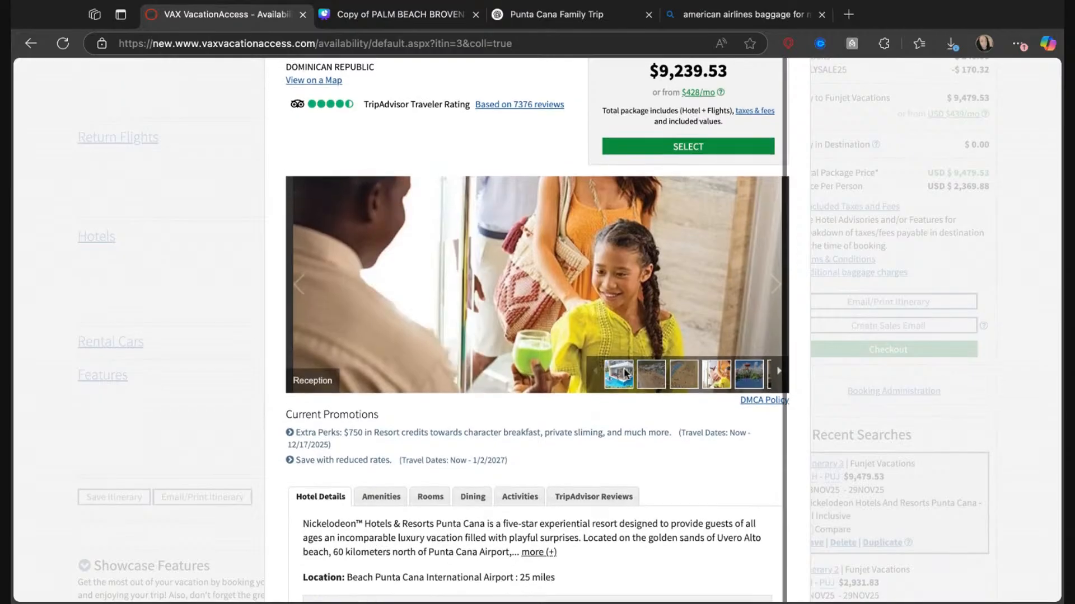
pyautogui.scroll(3, 625, 373)
pyautogui.scroll(5, 625, 374)
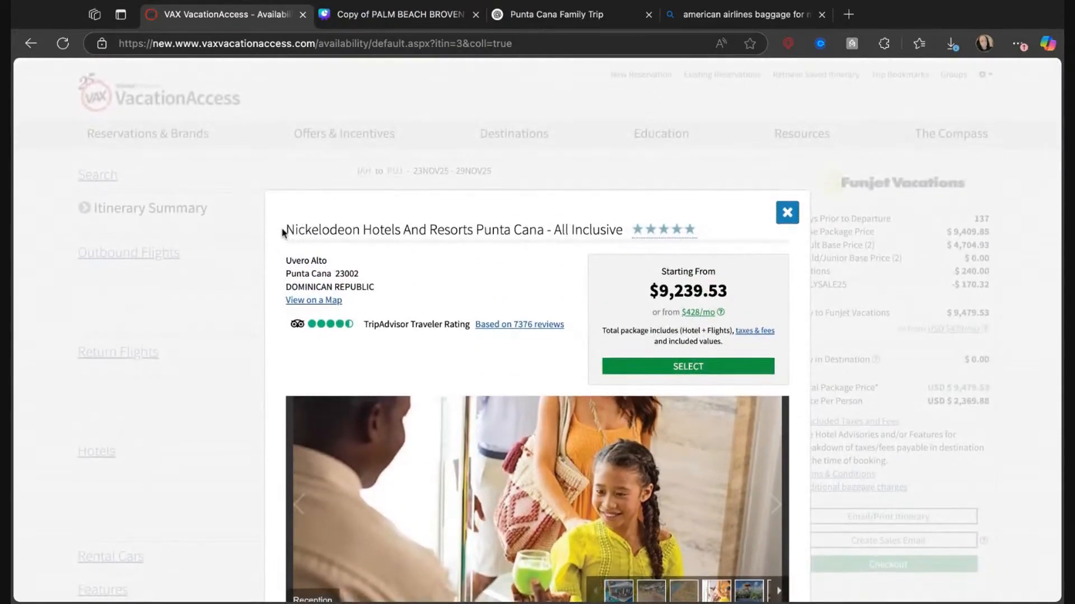
pyautogui.tripleClick(620, 232)
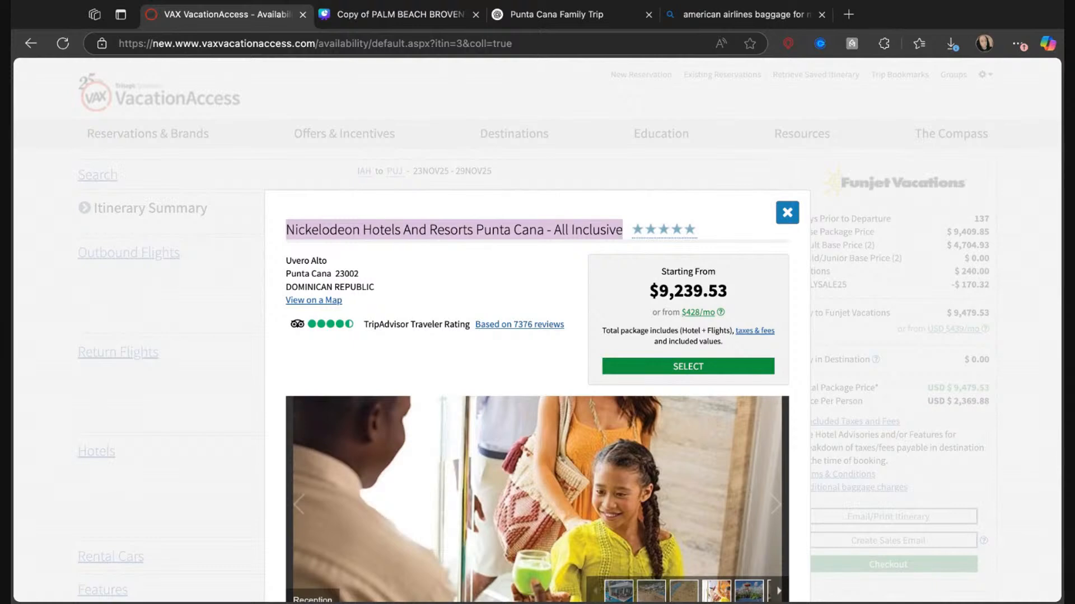
pyautogui.scroll(-6, 540, 406)
pyautogui.scroll(-1, 540, 405)
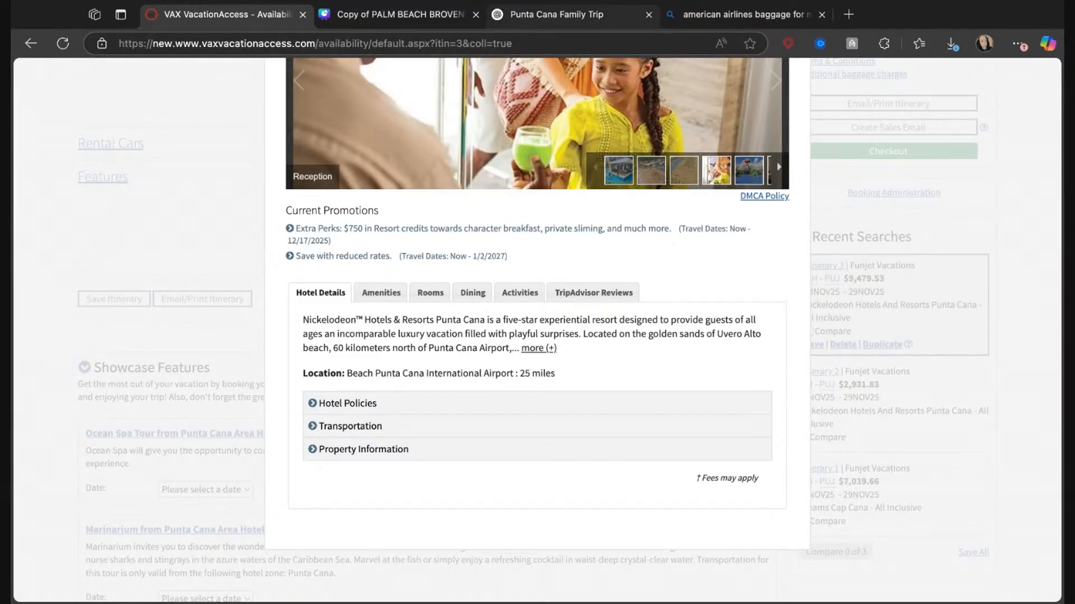
# Switch to the ChatGPT "Punta Cana Family Trip" conversation, review the prompt and generated intro, and close it.
pyautogui.click(560, 14)
pyautogui.scroll(3, 430, 206)
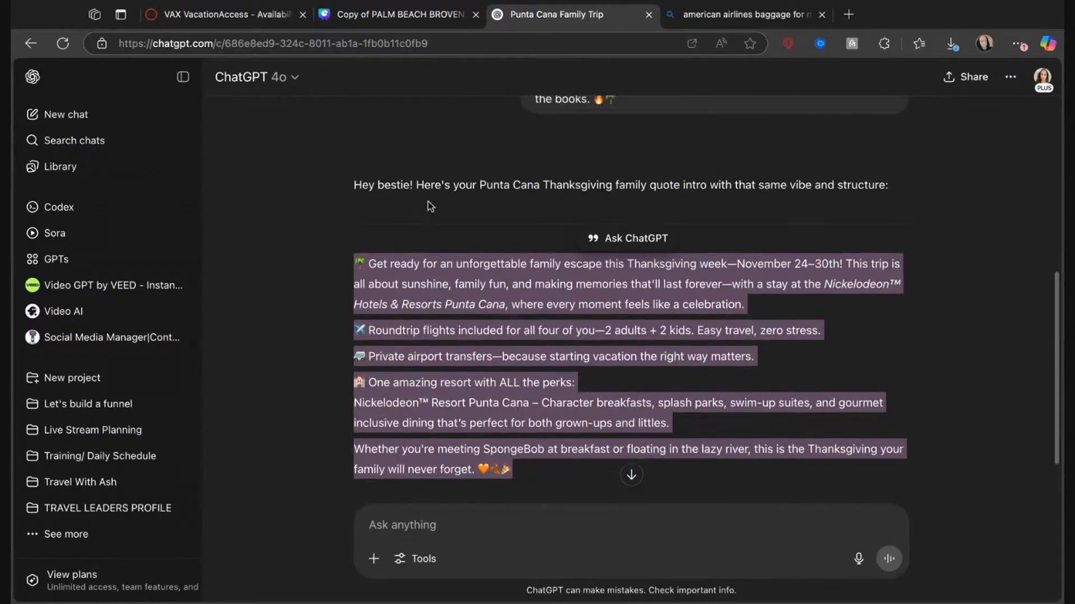
pyautogui.scroll(4, 430, 207)
pyautogui.scroll(-9, 430, 207)
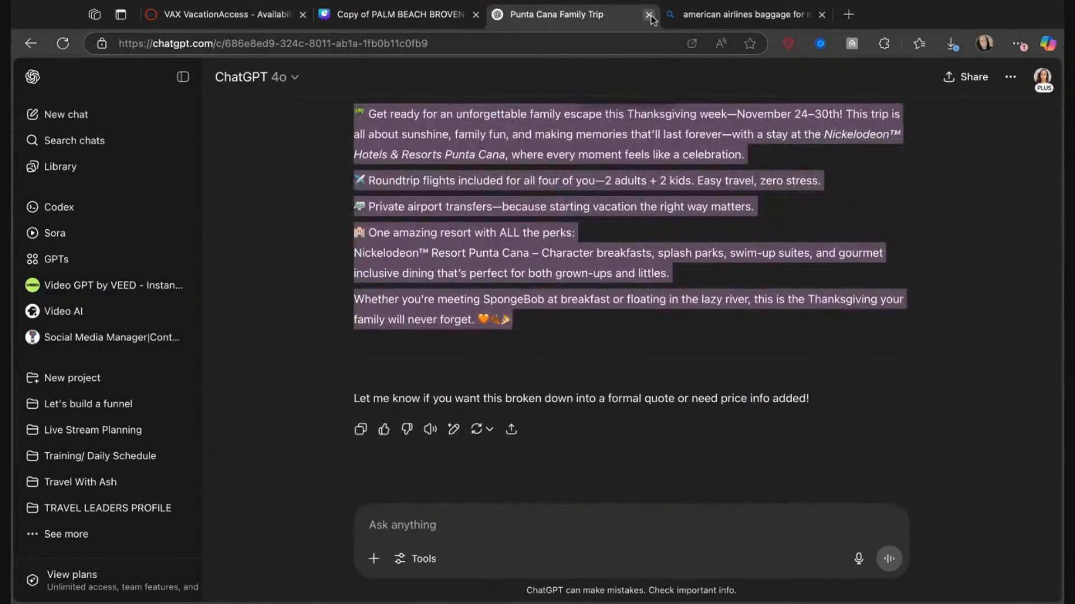
pyautogui.scroll(5, 609, 203)
pyautogui.scroll(-5, 609, 203)
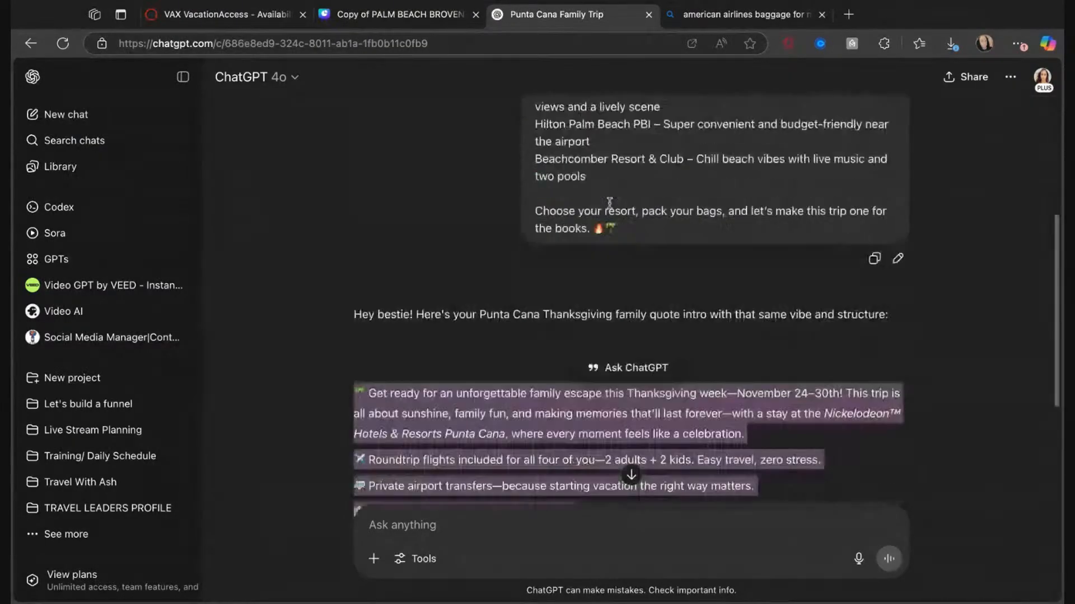
pyautogui.scroll(5, 609, 203)
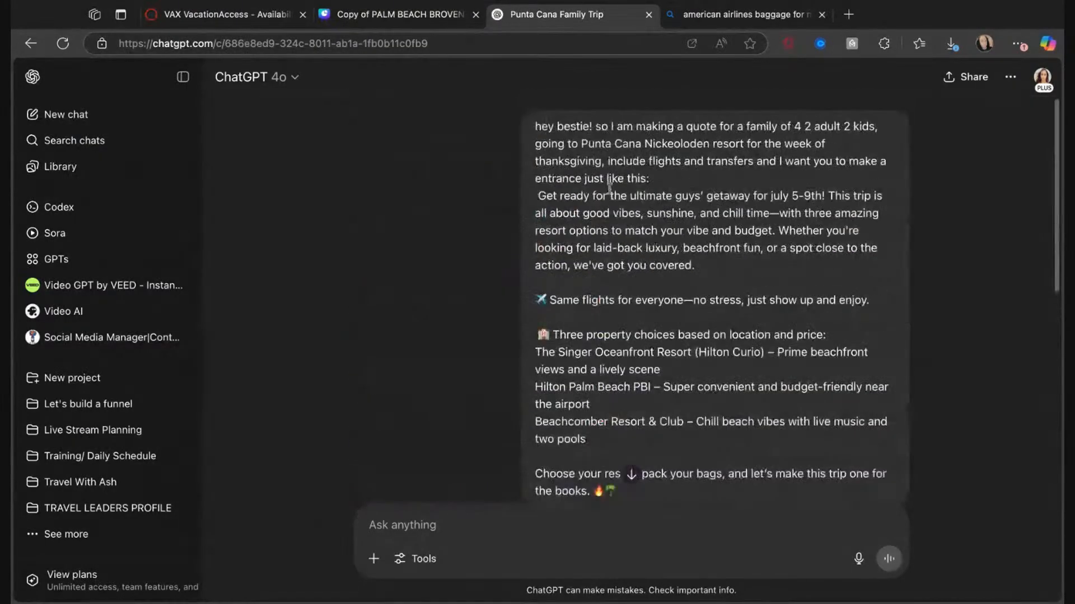
pyautogui.click(649, 14)
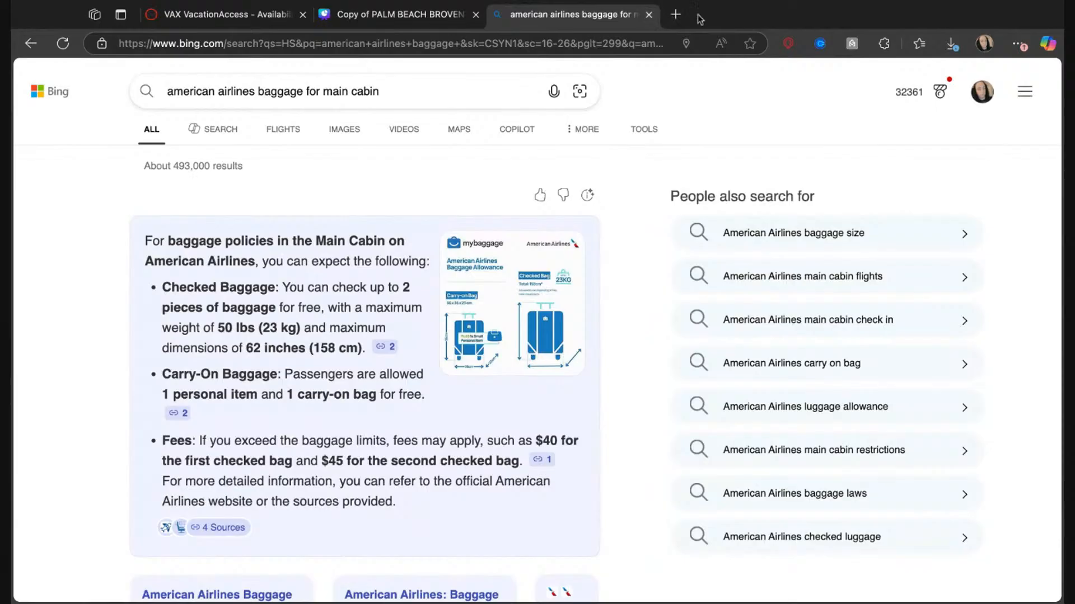
# Copy the hotel name from VAX VacationAccess and search Bing for "Nickelodeon Hotels And Resorts Punta Cana - All Inclusive".
pyautogui.click(219, 16)
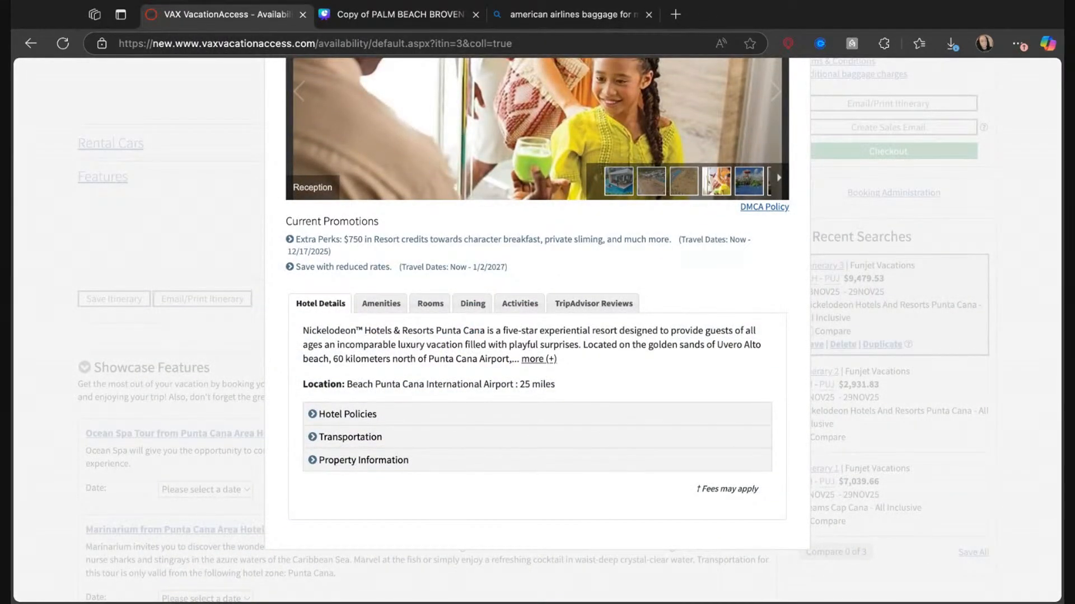
pyautogui.scroll(6, 538, 331)
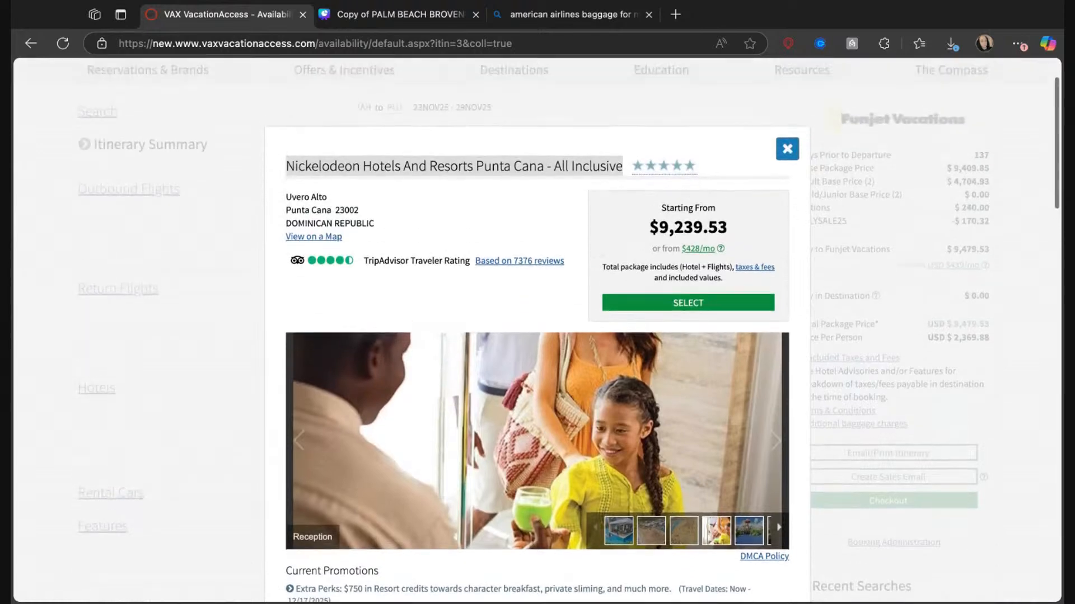
pyautogui.scroll(-2, 281, 107)
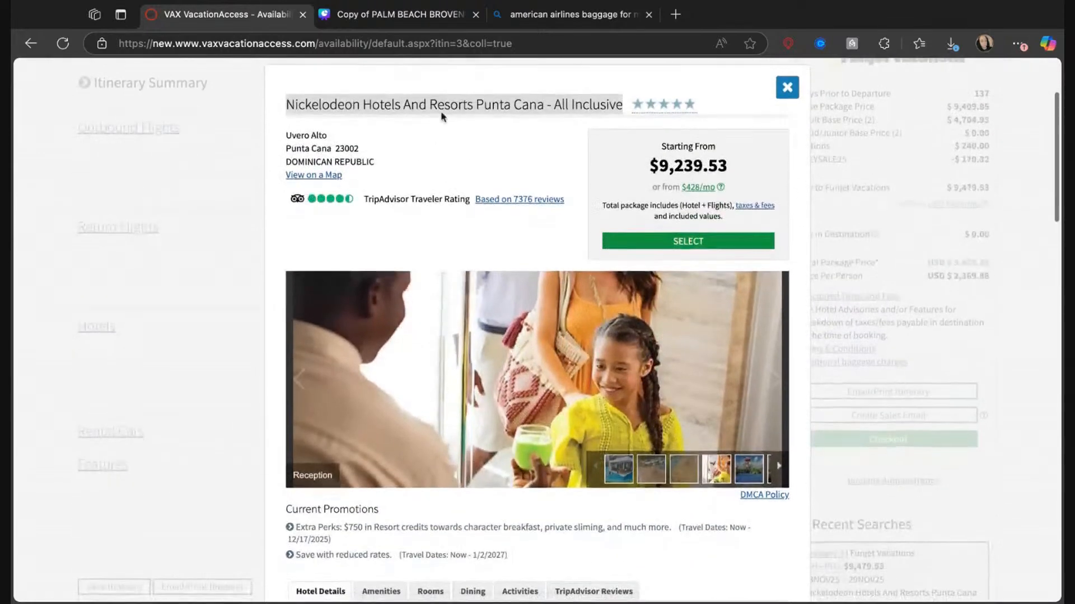
pyautogui.tripleClick(288, 104)
pyautogui.press('super+c')
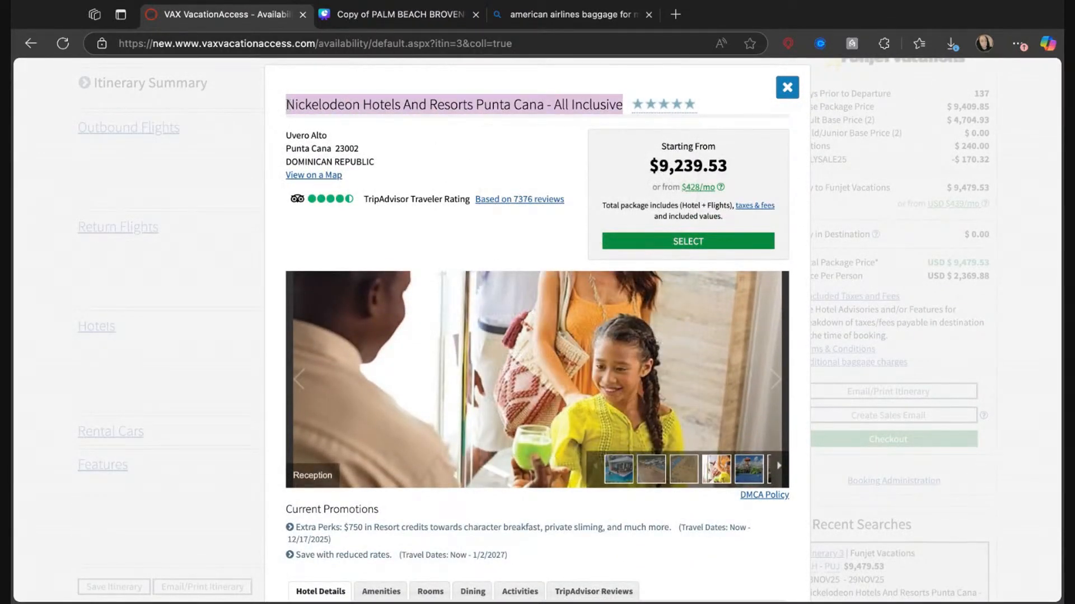
pyautogui.click(554, 12)
pyautogui.click(511, 43)
pyautogui.press('super+v')
pyautogui.press('Return')
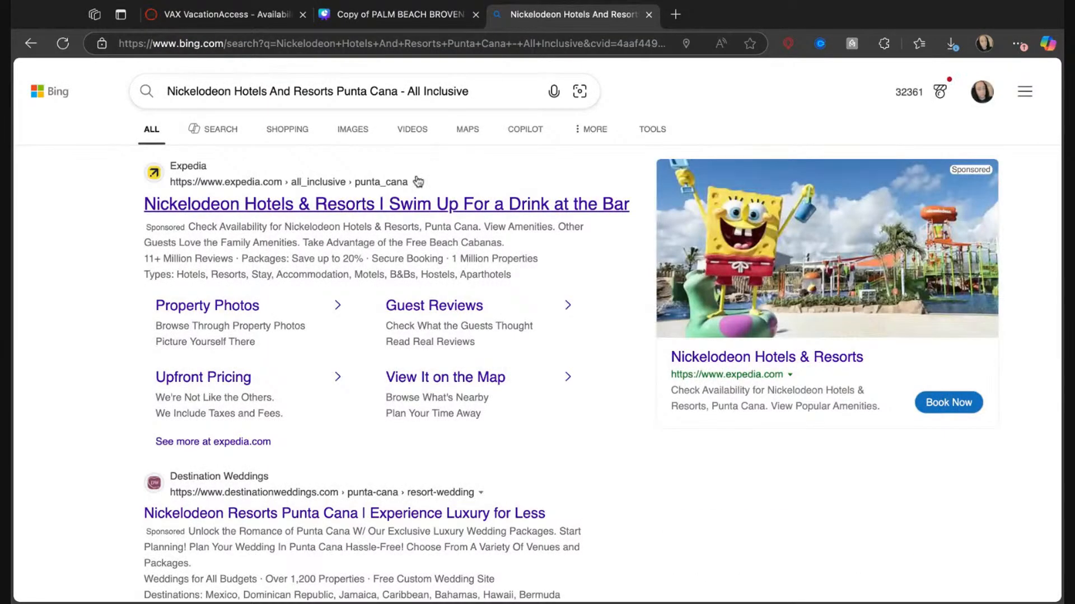
# From the Bing results, go to Expedia's Nickelodeon listing, close the search results page and open the resort's property page.
pyautogui.click(386, 205)
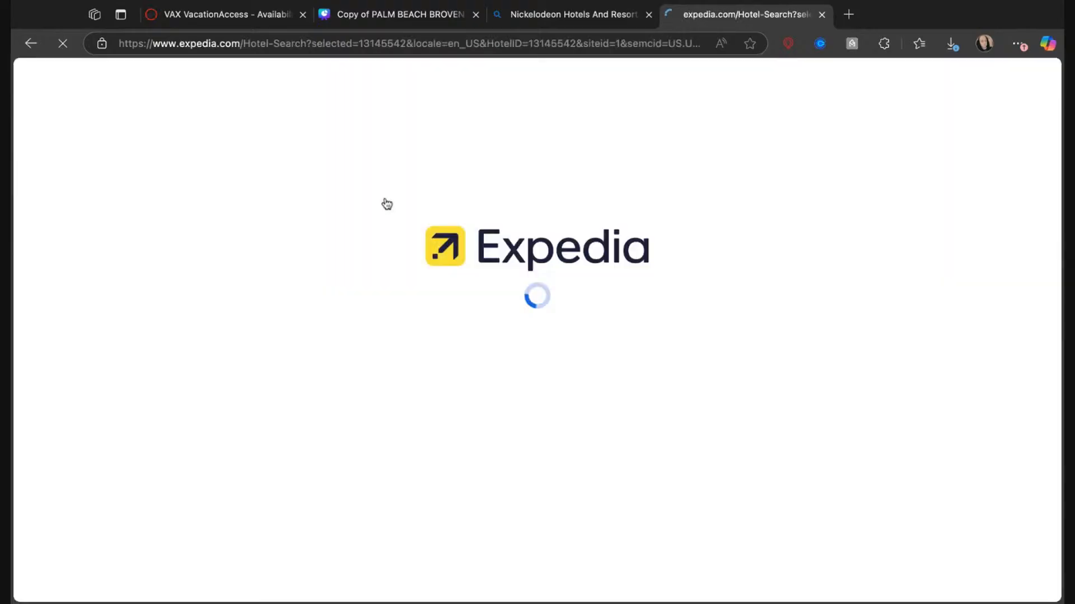
pyautogui.click(648, 14)
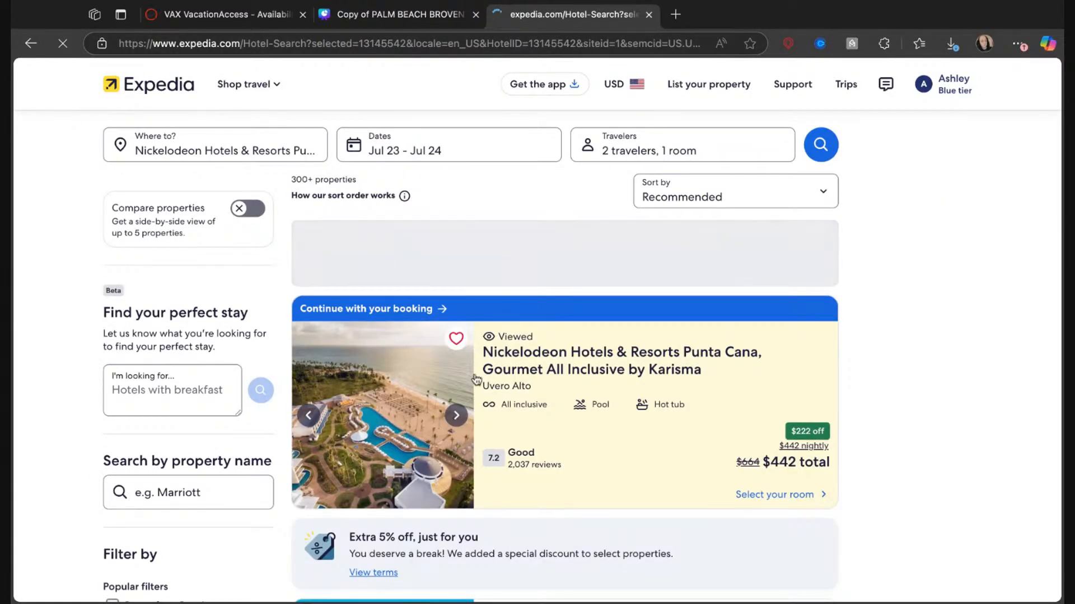
pyautogui.click(511, 356)
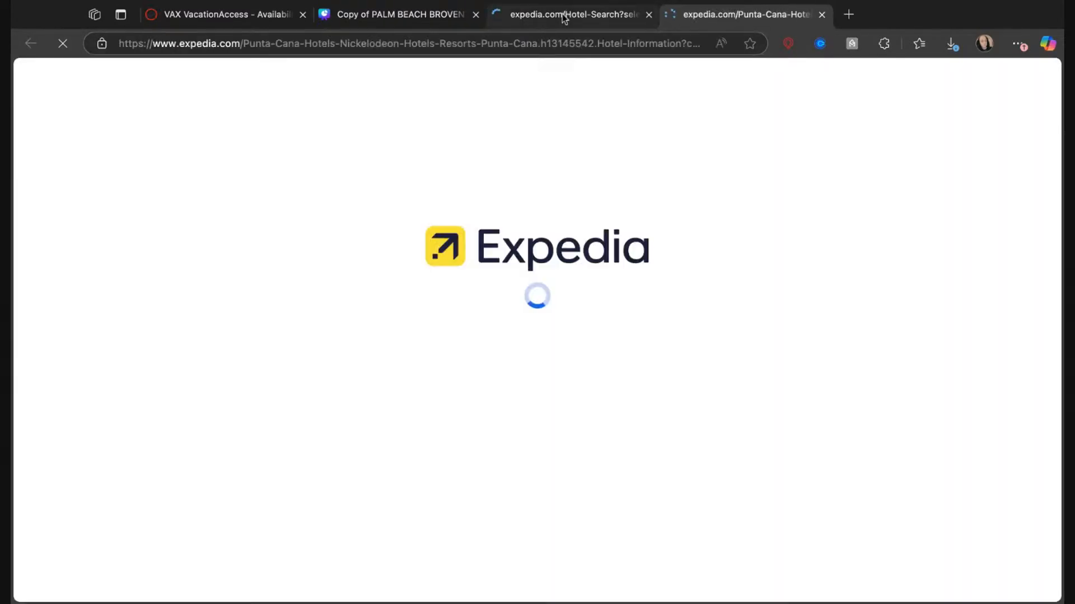
# Load ChatGPT in place of the Expedia search results, and open the full photo gallery on the resort's Expedia page.
pyautogui.click(562, 16)
pyautogui.click(509, 39)
pyautogui.write('chat.openai.com')
pyautogui.press('Return')
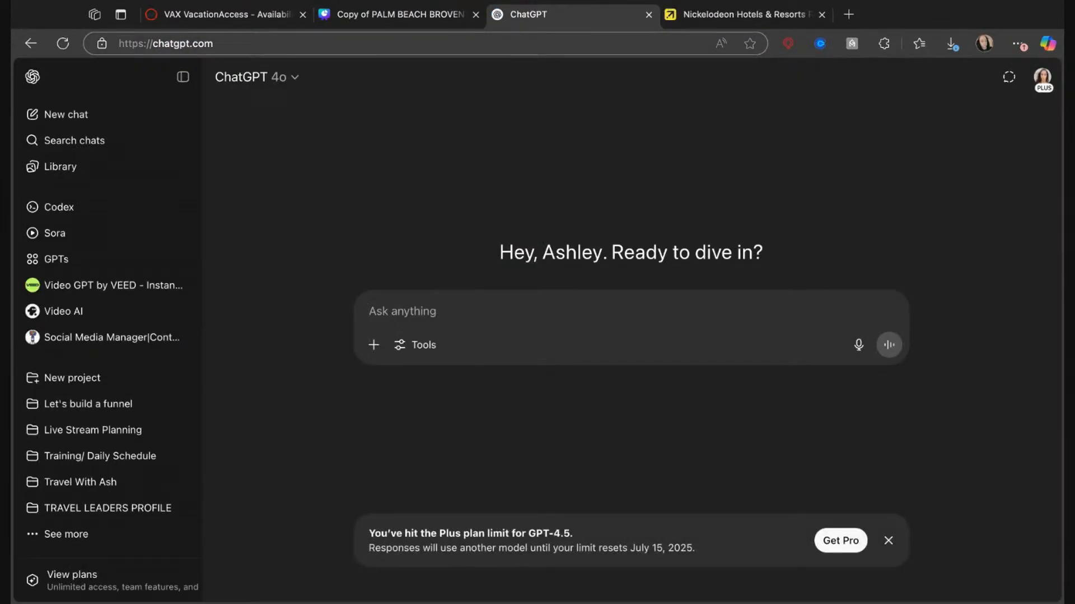
pyautogui.click(717, 18)
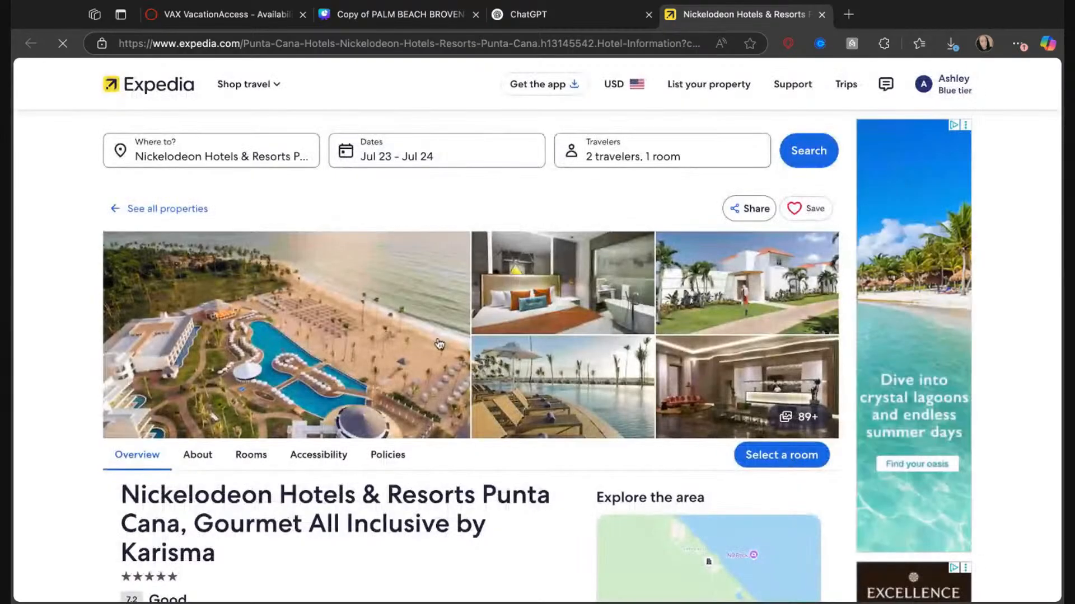
pyautogui.click(270, 334)
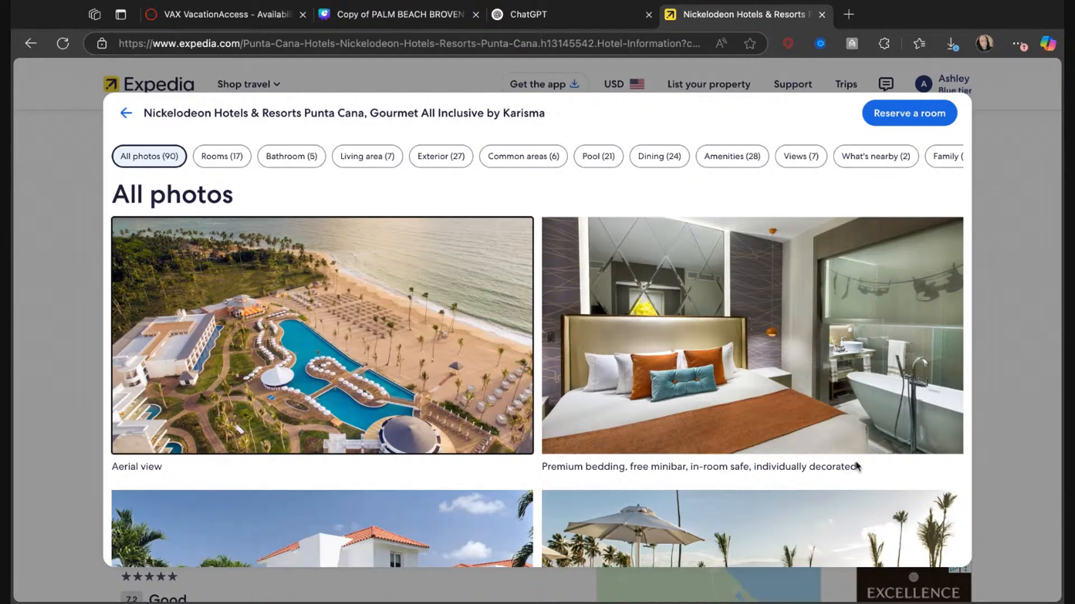
# In Canva, replace the resort title on page 5 with "Nickelodeon Hotels And Resorts Punta Cana - All Inclusive", copied from VAX VacationAccess.
pyautogui.click(384, 16)
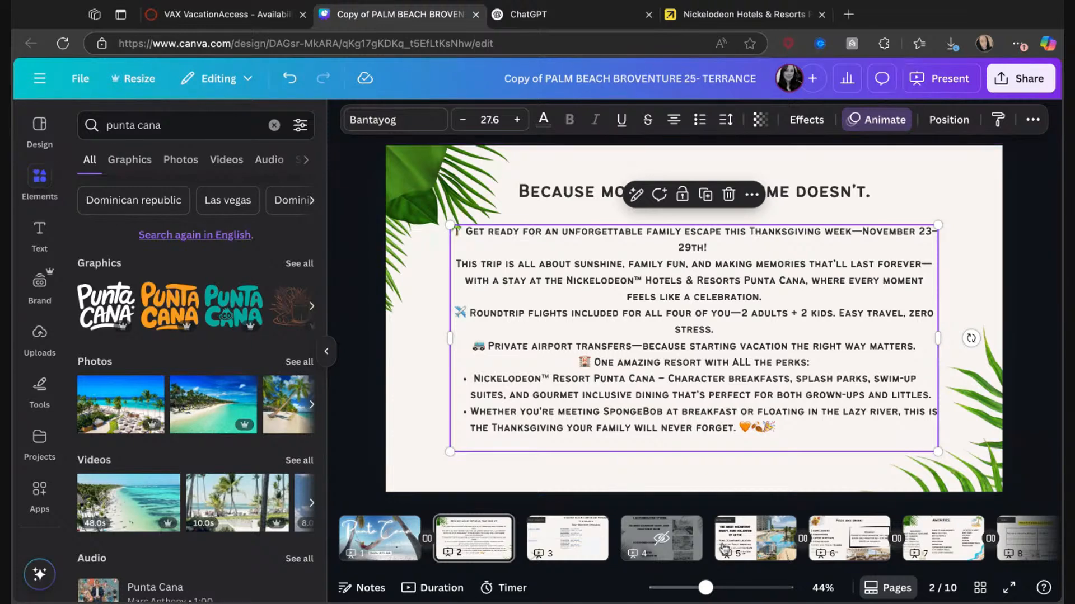
pyautogui.click(755, 537)
pyautogui.click(577, 283)
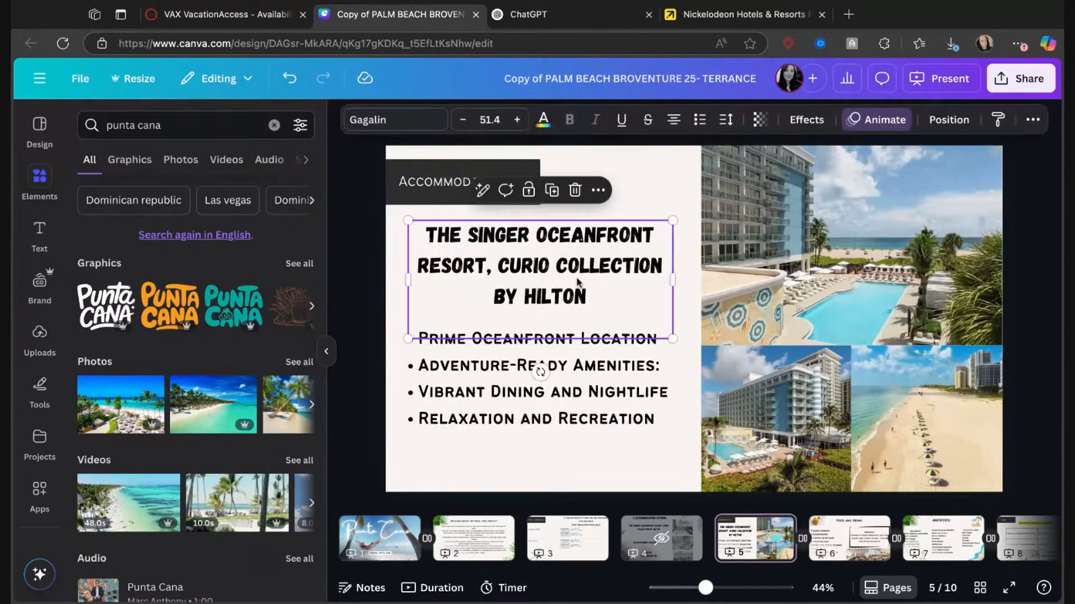
pyautogui.click(610, 292)
pyautogui.moveTo(610, 293); pyautogui.dragTo(421, 235)
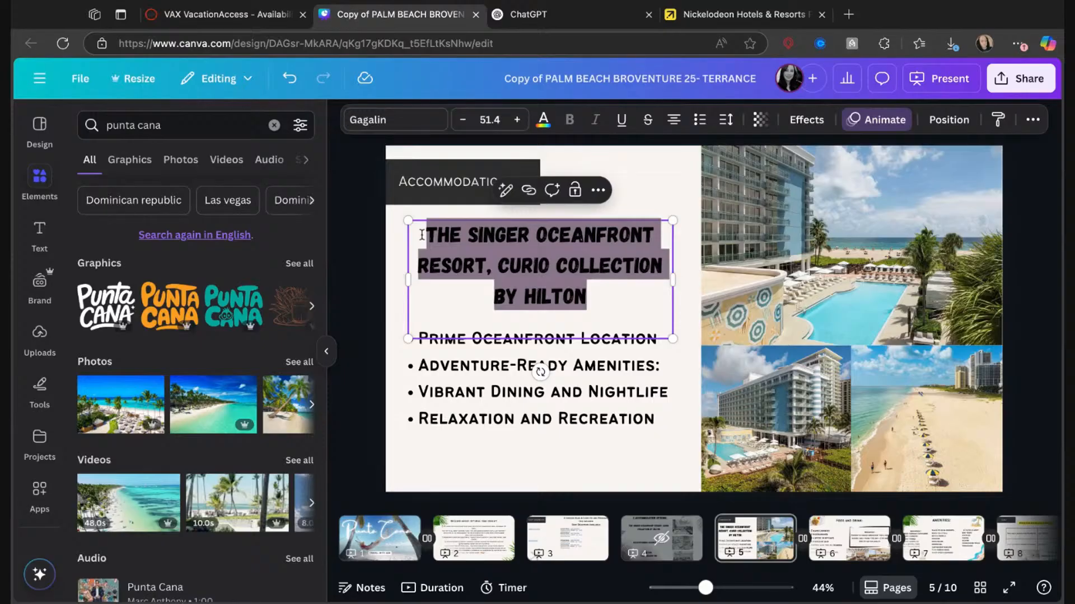
pyautogui.moveTo(591, 297); pyautogui.dragTo(426, 234)
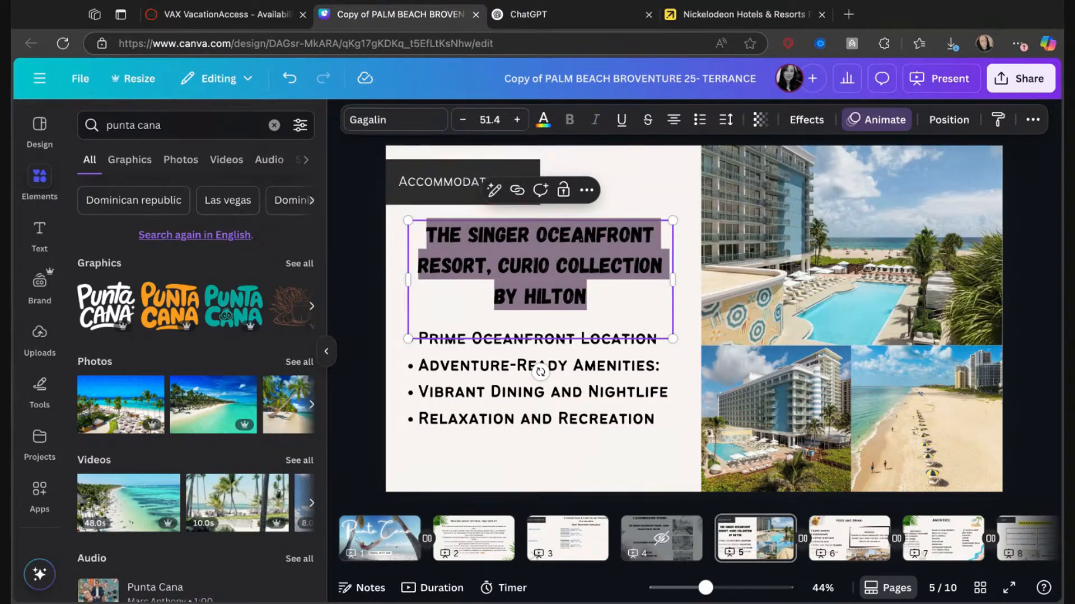
pyautogui.click(319, 126)
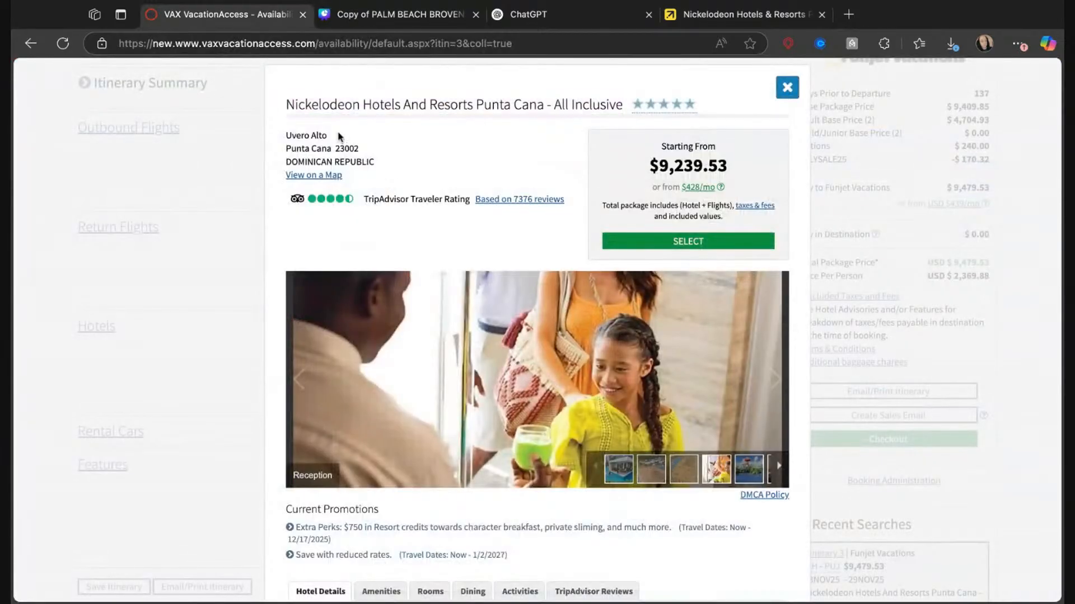
pyautogui.moveTo(286, 105); pyautogui.dragTo(623, 105)
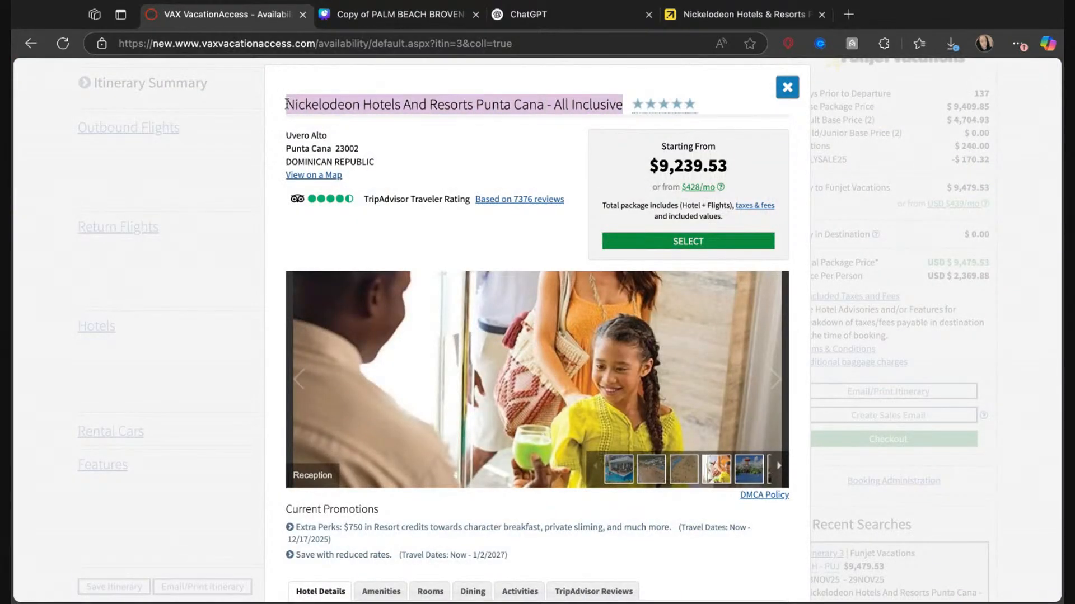
pyautogui.click(789, 7)
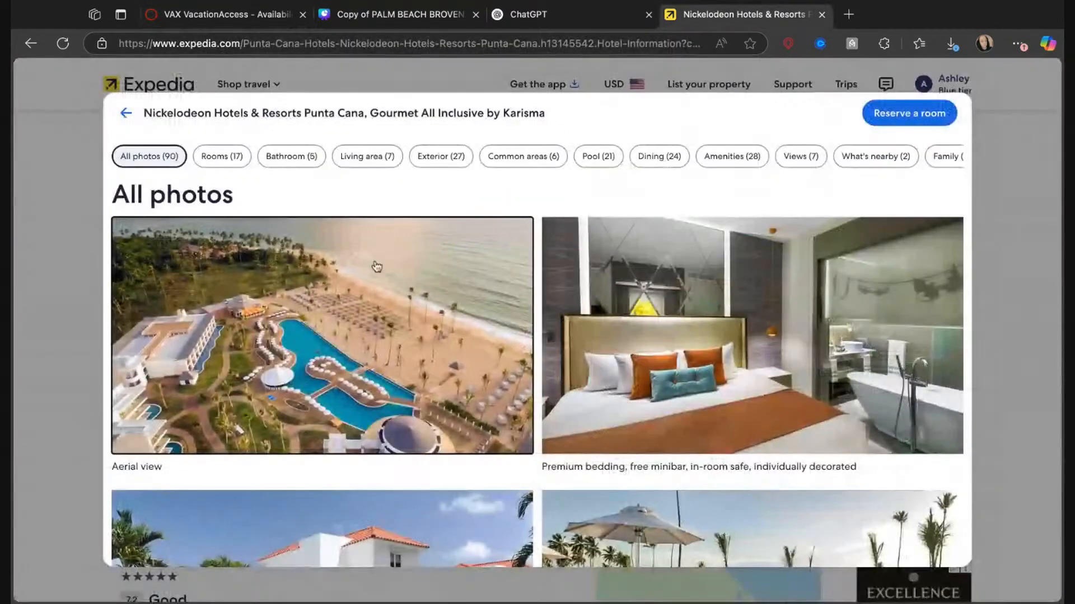
pyautogui.click(384, 14)
pyautogui.click(468, 241)
pyautogui.moveTo(604, 312); pyautogui.dragTo(495, 296)
pyautogui.hotkey('ctrl', 'a')
pyautogui.write('NICKELODEON HOTELS AND RESORTS PUNTA CANA - ALL INCLUSIVE')
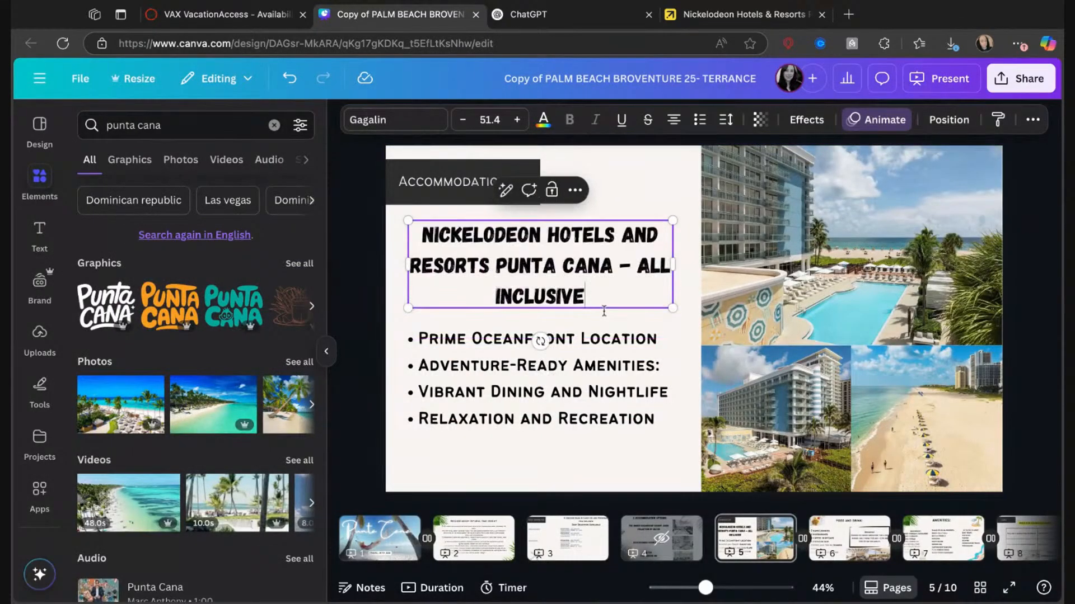
pyautogui.click(609, 318)
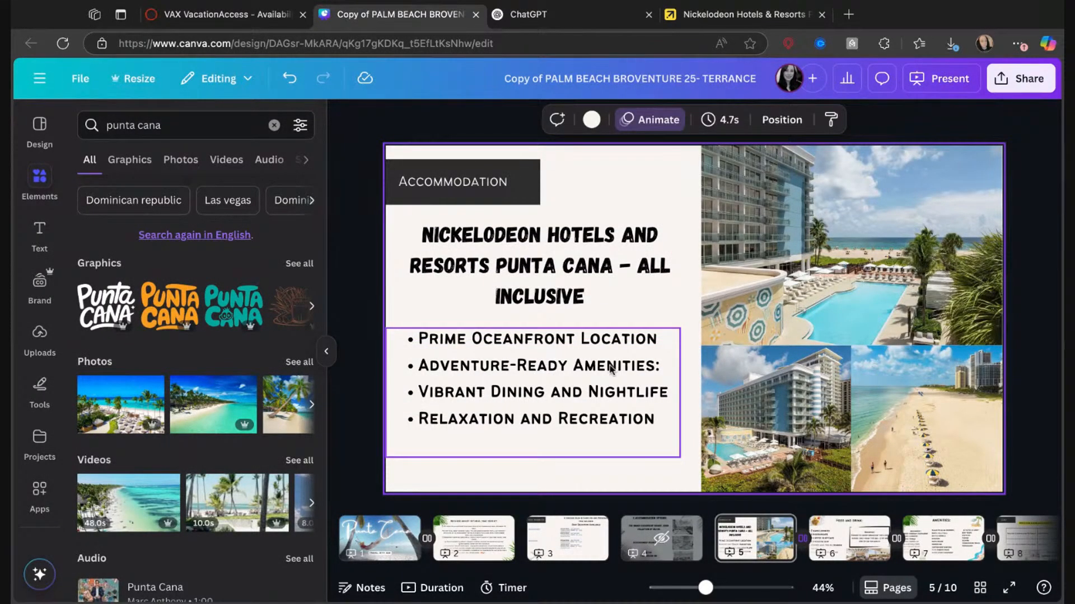
# Copy the four resort highlights from page 5 and open the "Punta Cana Family Trip" chat in ChatGPT.
pyautogui.click(663, 425)
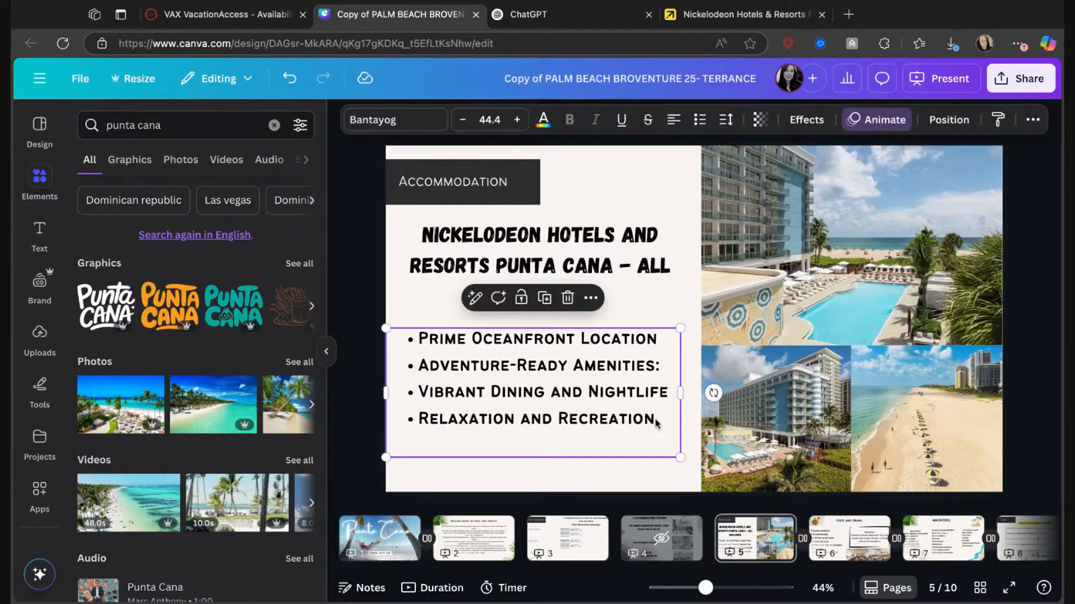
pyautogui.click(658, 425)
pyautogui.doubleClick(657, 425)
pyautogui.hotkey('ctrl', 'a')
pyautogui.hotkey('ctrl', 'c')
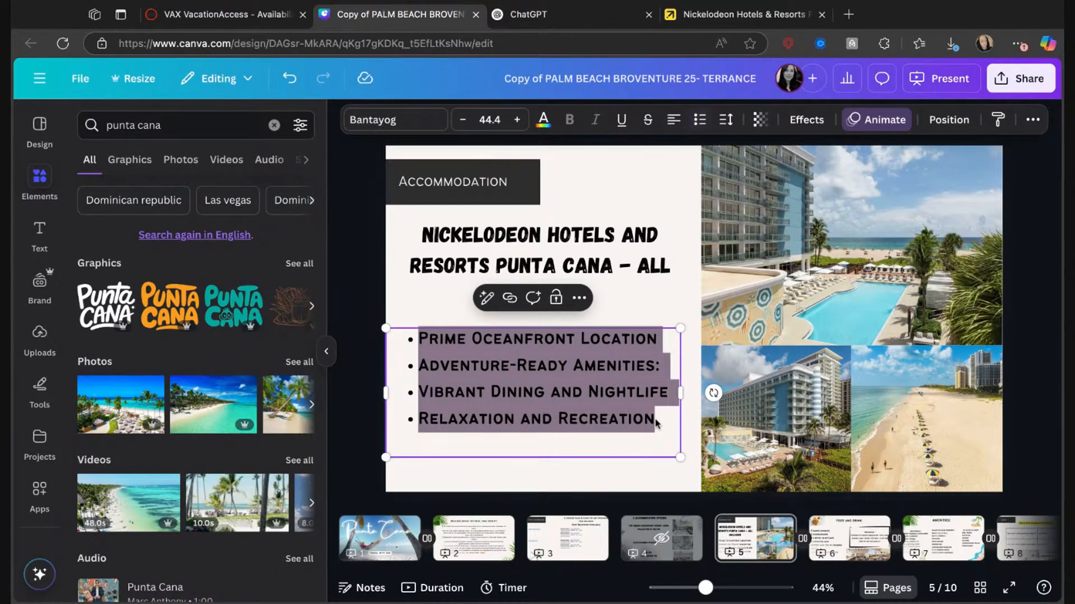
pyautogui.click(563, 19)
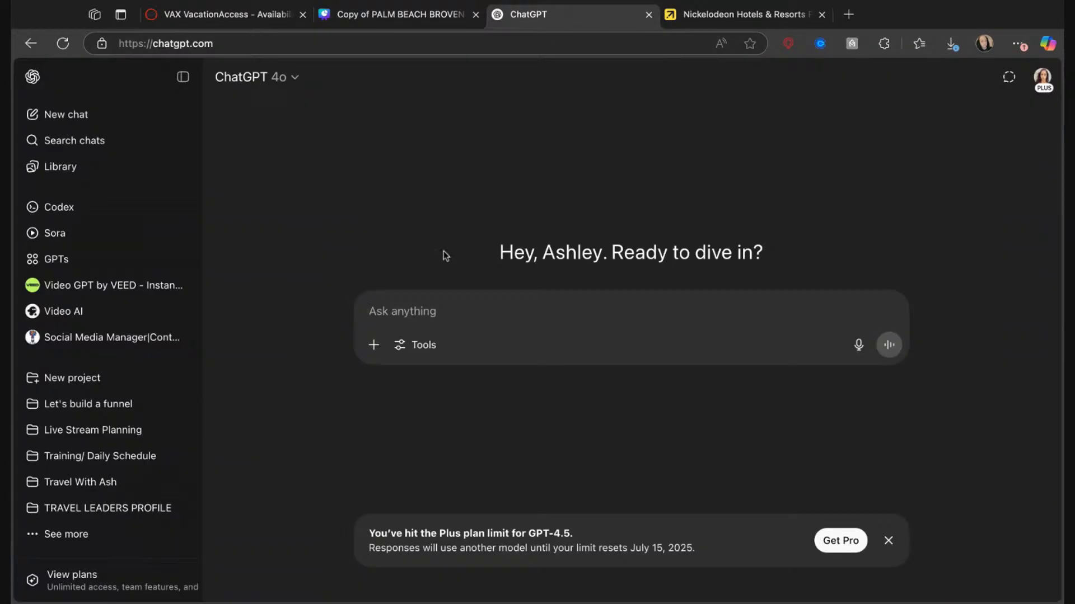
pyautogui.scroll(-3, 149, 455)
pyautogui.click(84, 472)
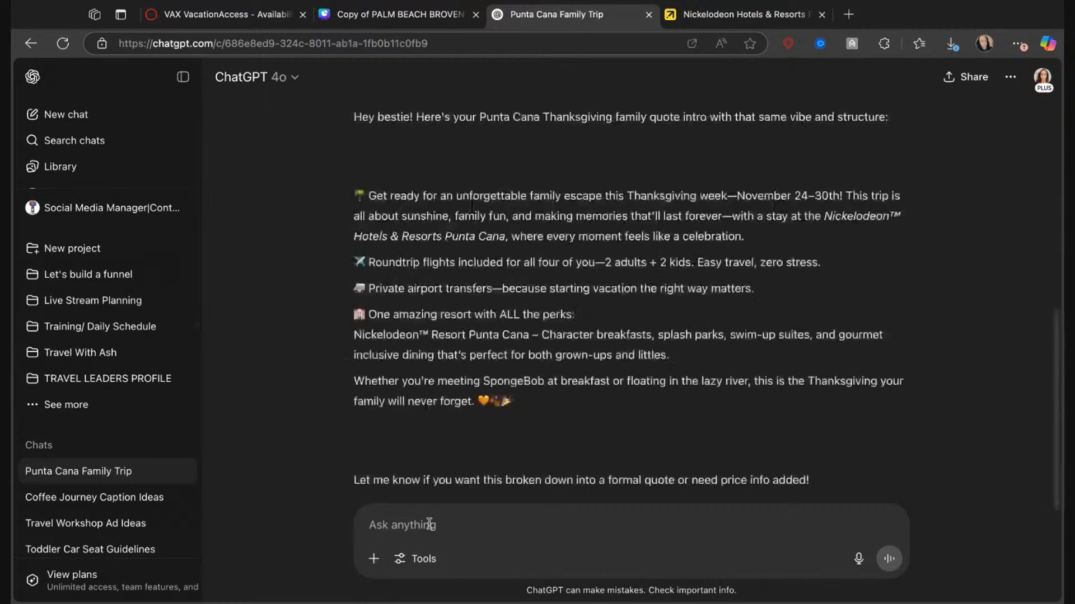
# Ask ChatGPT to "make something like this for me for this resort no extras:" with the copied highlights included, and submit the prompt.
pyautogui.write('make something like this for me no ex')
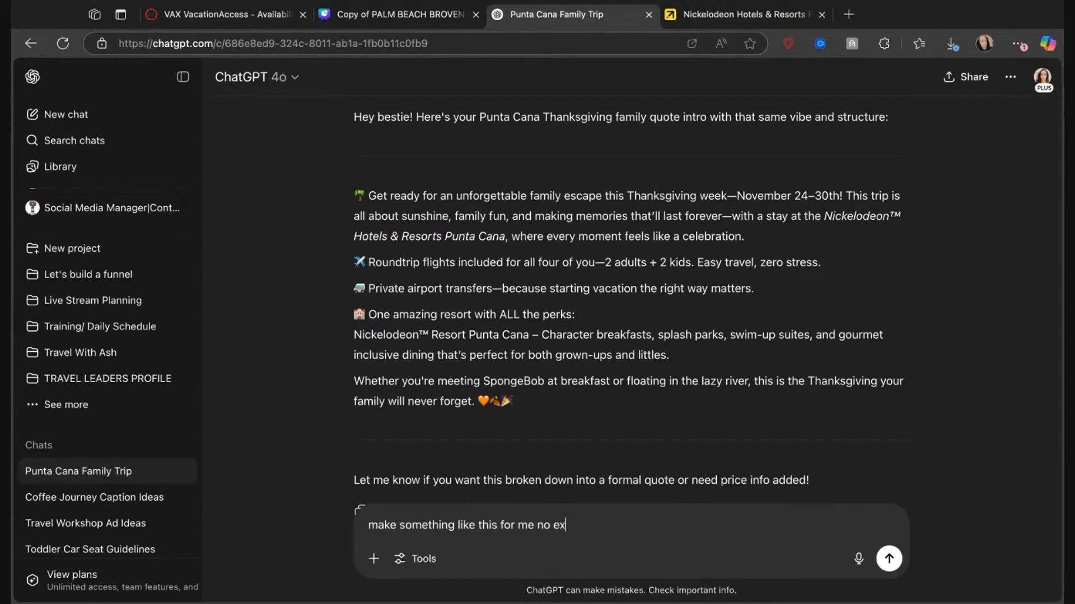
pyautogui.write('tras:')
pyautogui.hotkey('ctrl', 'v')
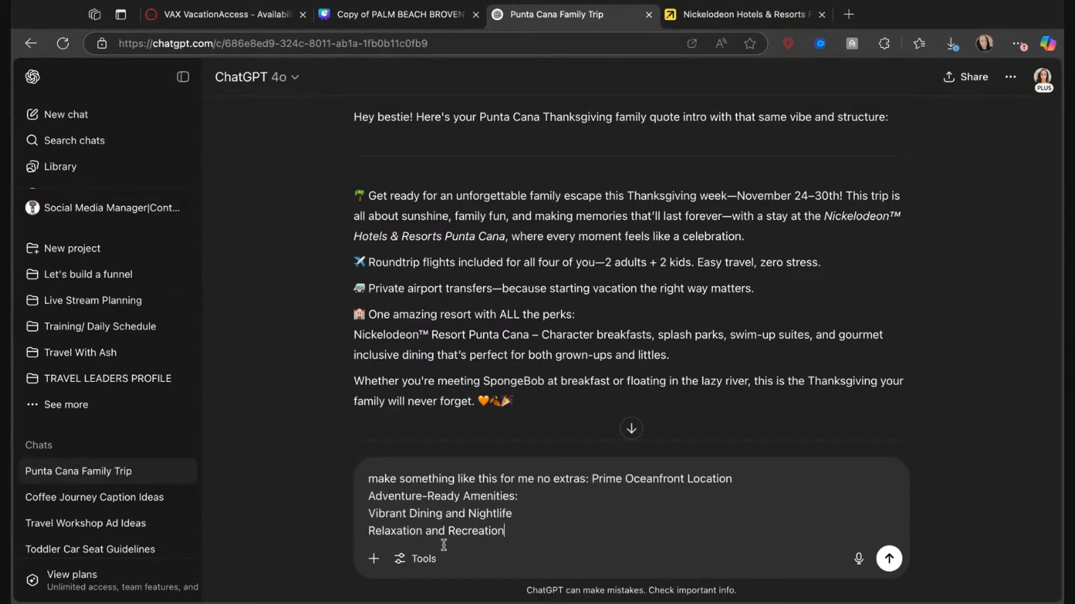
pyautogui.write('for this resort')
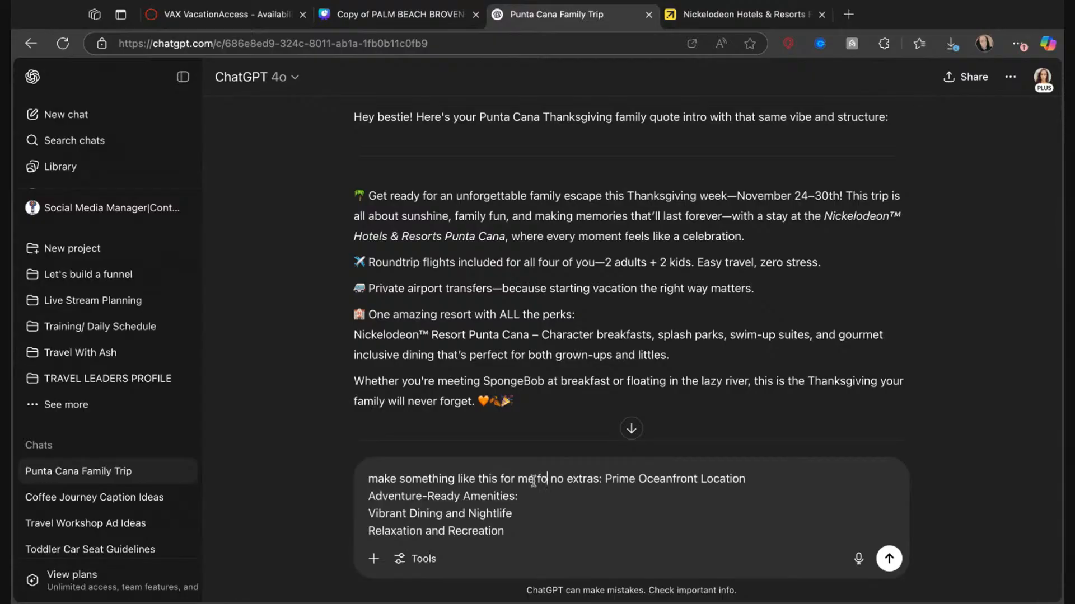
pyautogui.press('Return')
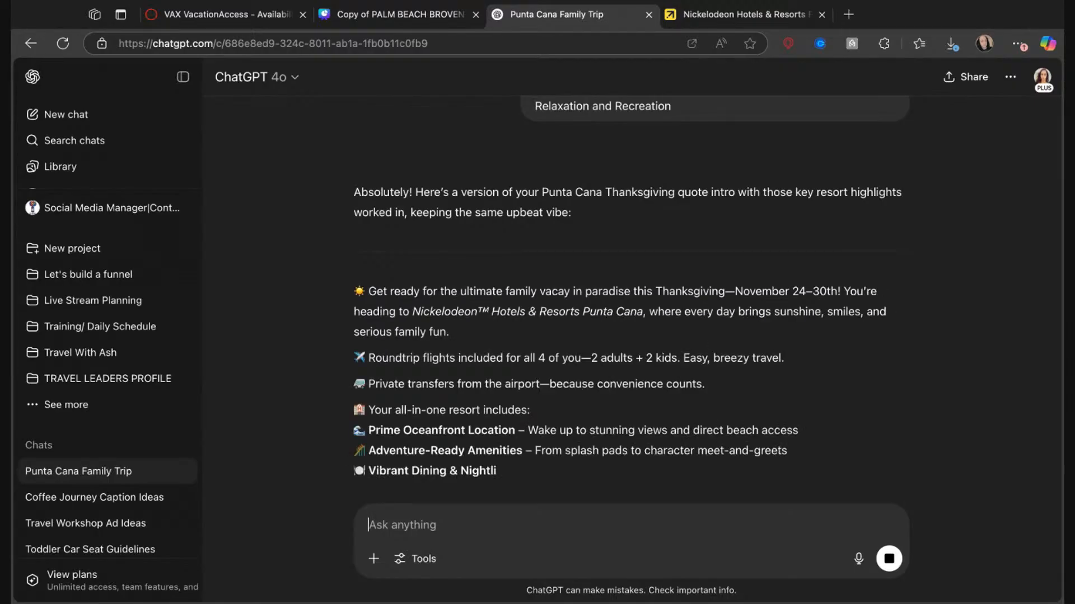
# Ask ChatGPT for just short bullet-point resort details, and copy the bullets from "Prime Oceanfront Location" through "Family-Friendly Suites & Entertainment".
pyautogui.write('n')
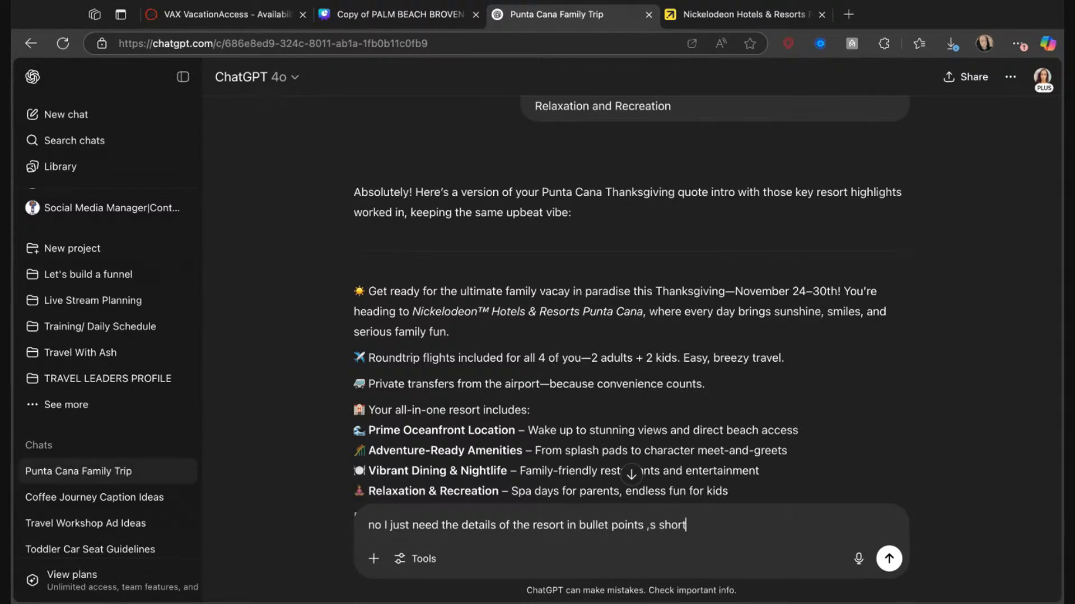
pyautogui.press('Return')
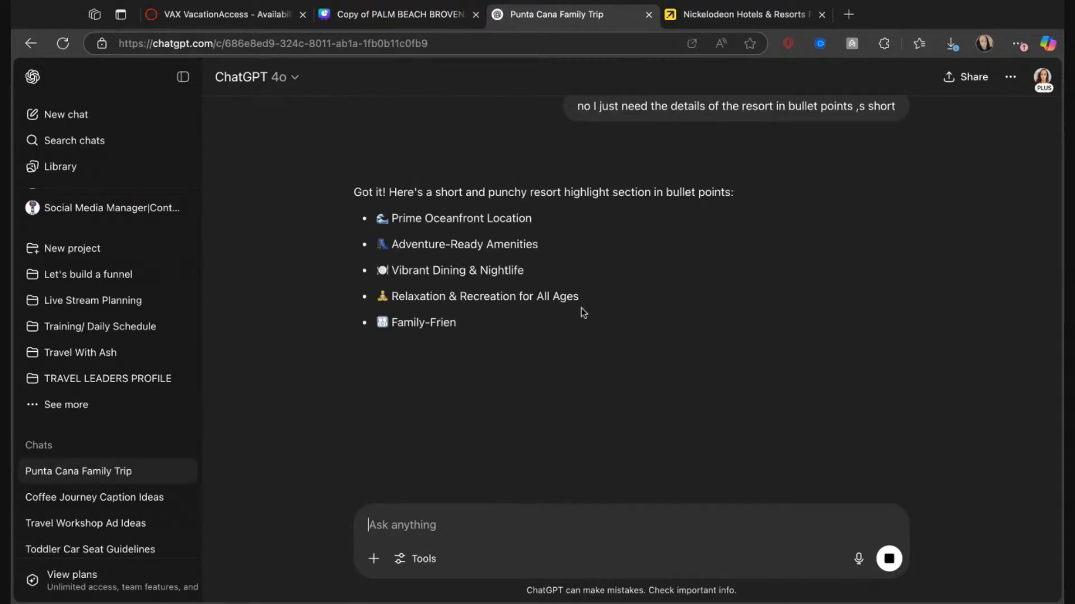
pyautogui.moveTo(358, 218); pyautogui.dragTo(596, 323)
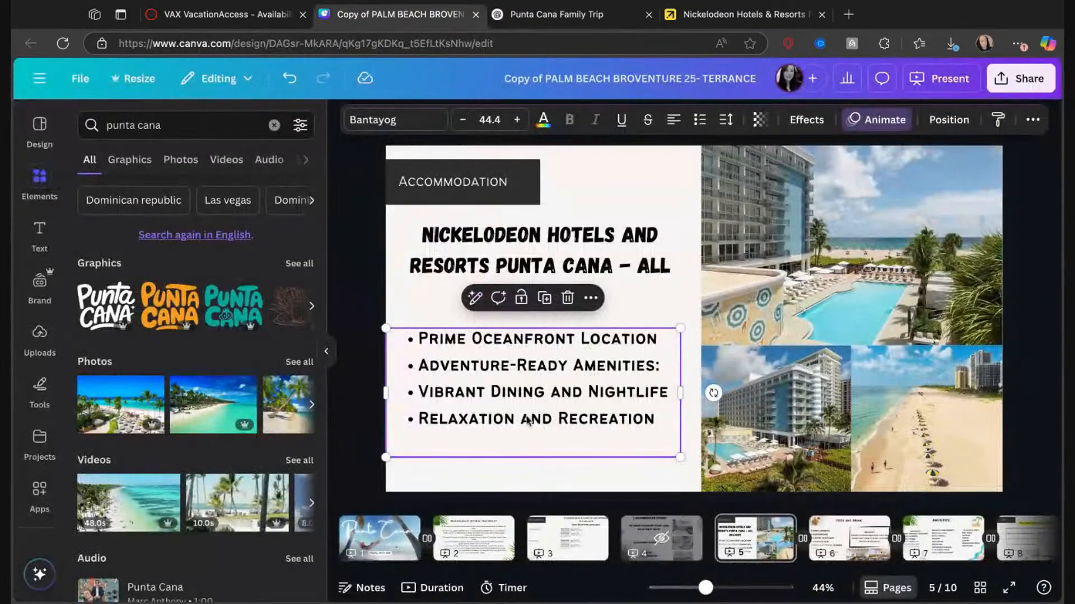
# In Canva, replace the old highlights list on page 5 with the five bullets copied from ChatGPT.
pyautogui.click(400, 14)
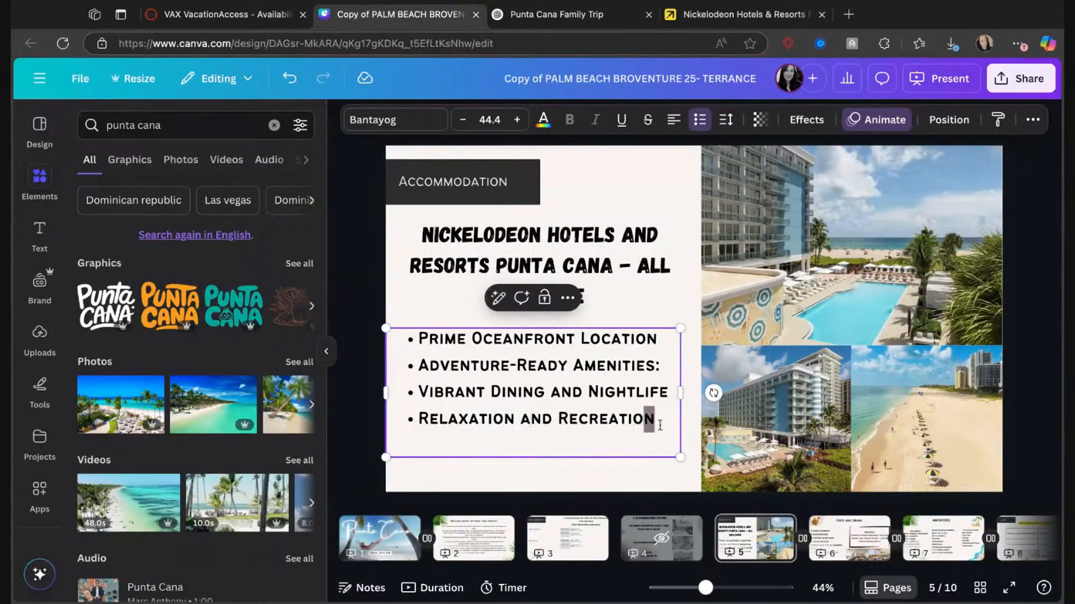
pyautogui.hotkey('ctrl', 'a')
pyautogui.hotkey('ctrl', 'v')
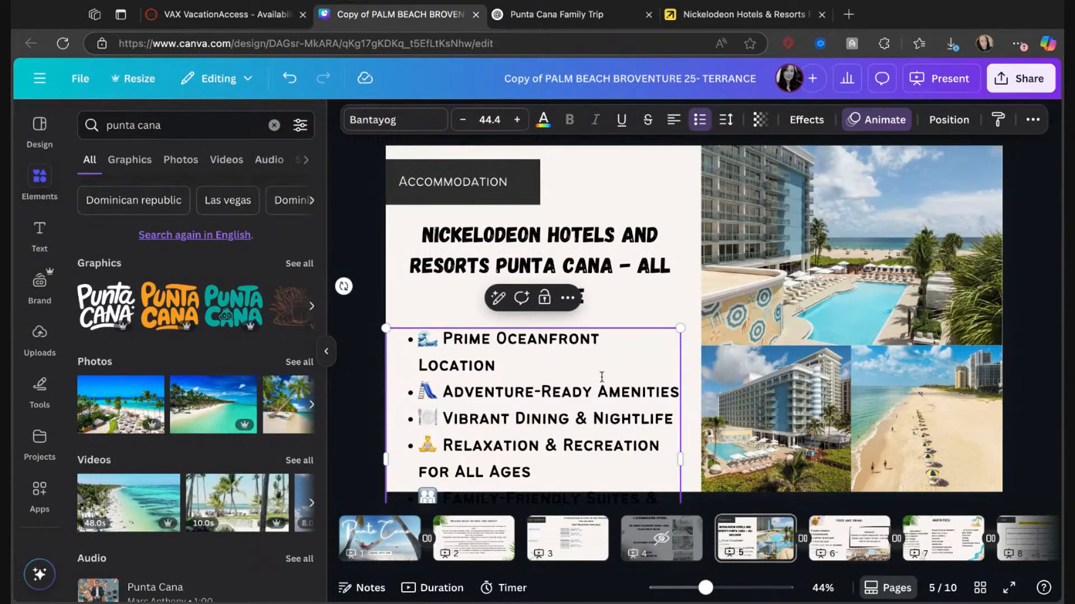
# Scale the highlights list down to a font size of 33.5, move it up inside the page and remove the empty space after "Entertainment".
pyautogui.scroll(-1, 602, 376)
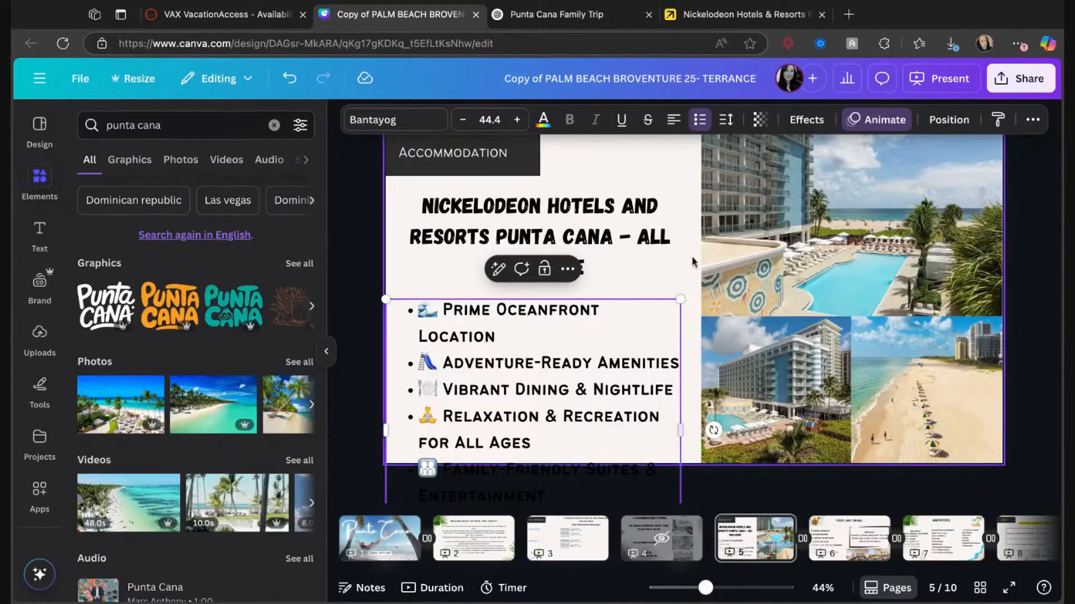
pyautogui.moveTo(680, 299); pyautogui.dragTo(607, 365)
pyautogui.moveTo(557, 432); pyautogui.dragTo(632, 386)
pyautogui.click(728, 392)
pyautogui.moveTo(516, 488); pyautogui.dragTo(537, 409)
pyautogui.click(444, 478)
pyautogui.press('BackSpace')
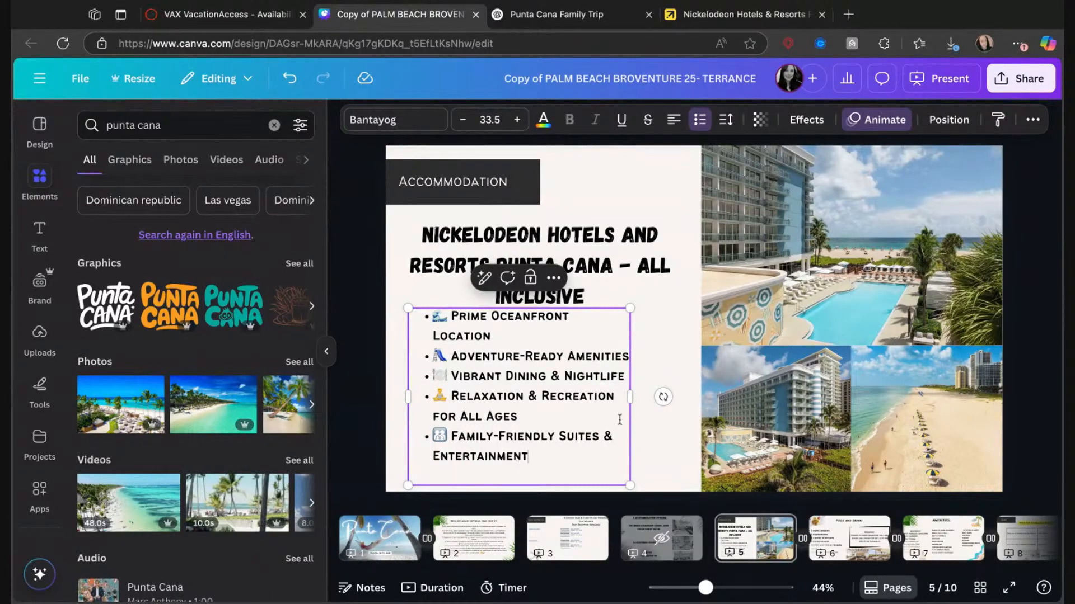
# Widen the highlights text box so its lines wrap less, and place it just below the resort title.
pyautogui.moveTo(631, 399); pyautogui.dragTo(675, 399)
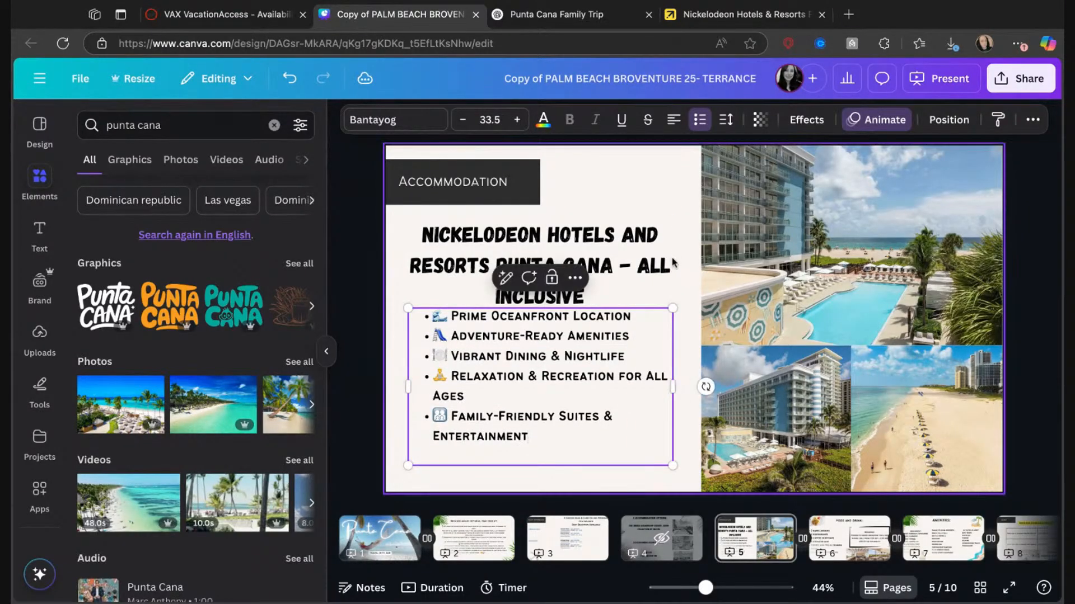
pyautogui.click(669, 294)
pyautogui.moveTo(622, 324); pyautogui.dragTo(612, 340)
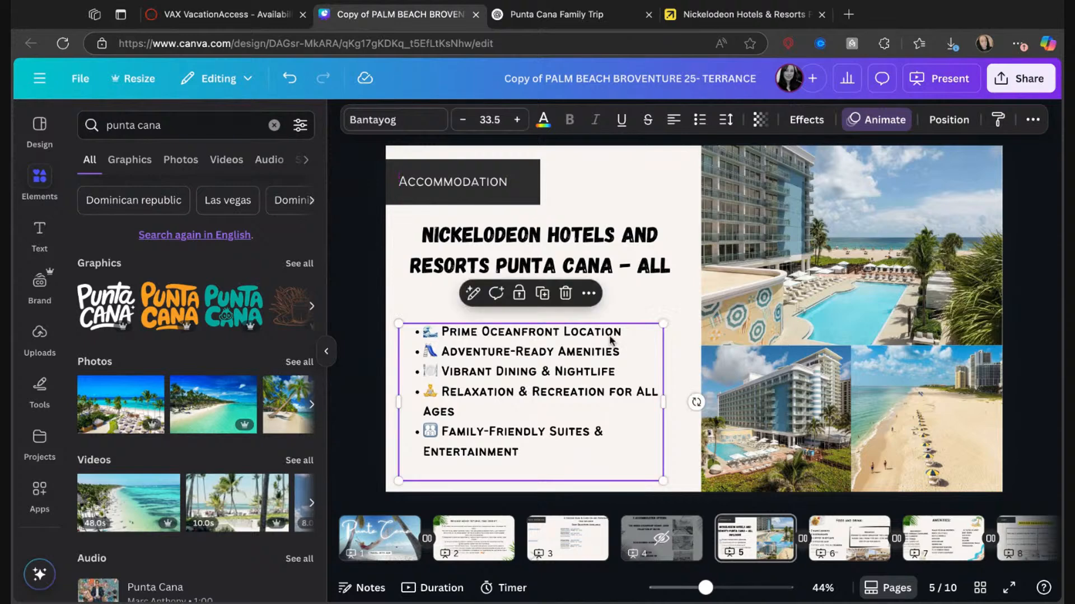
# Delete the large hotel photo from page 5, then open the resort's "Aerial view" photo in the Expedia gallery and copy it.
pyautogui.click(771, 272)
pyautogui.press('Delete')
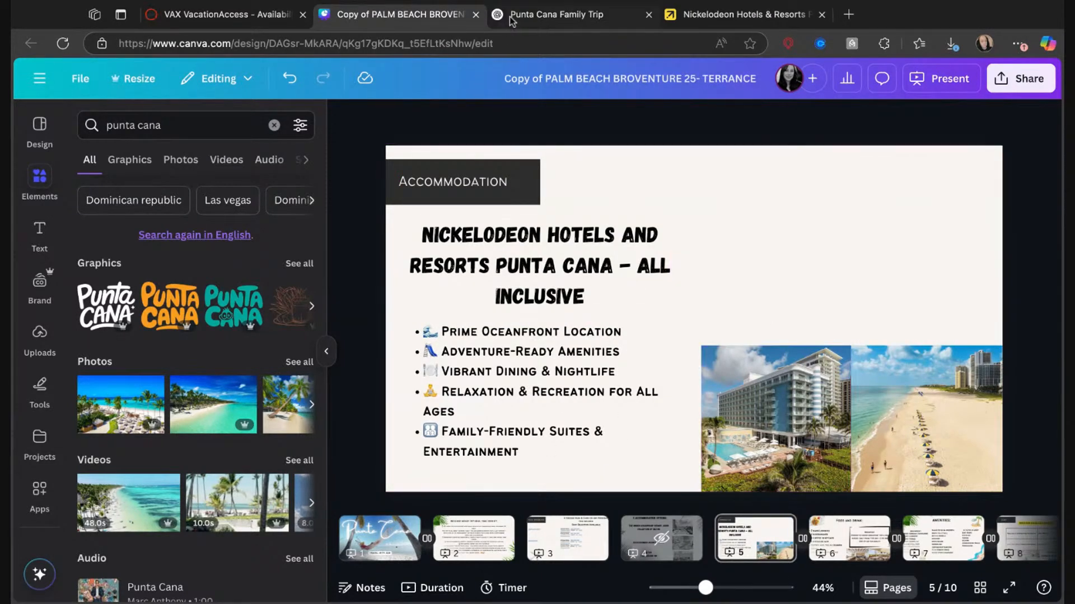
pyautogui.click(710, 17)
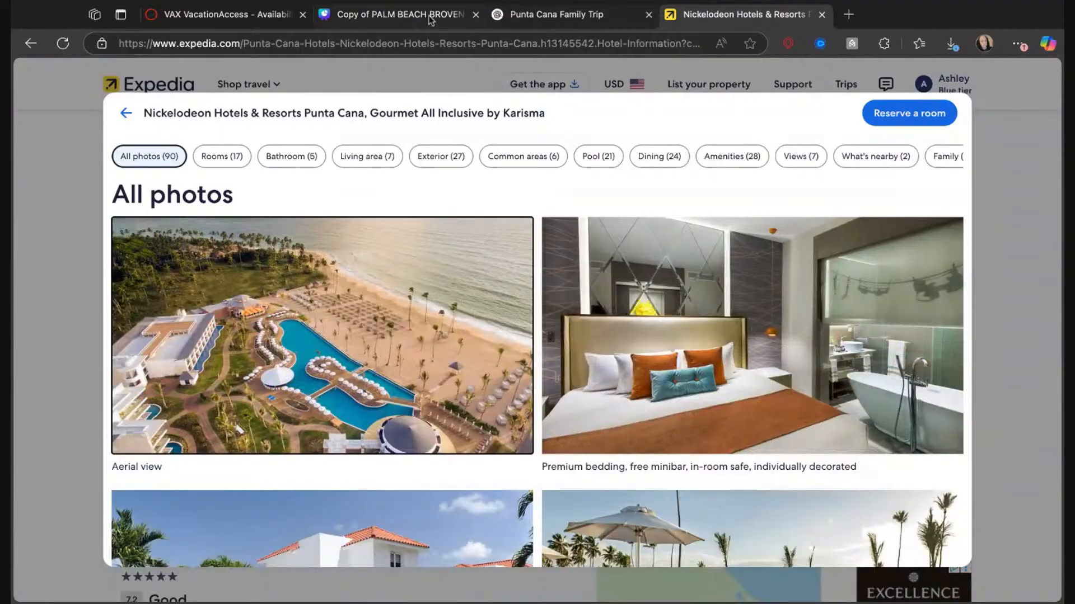
pyautogui.click(254, 354)
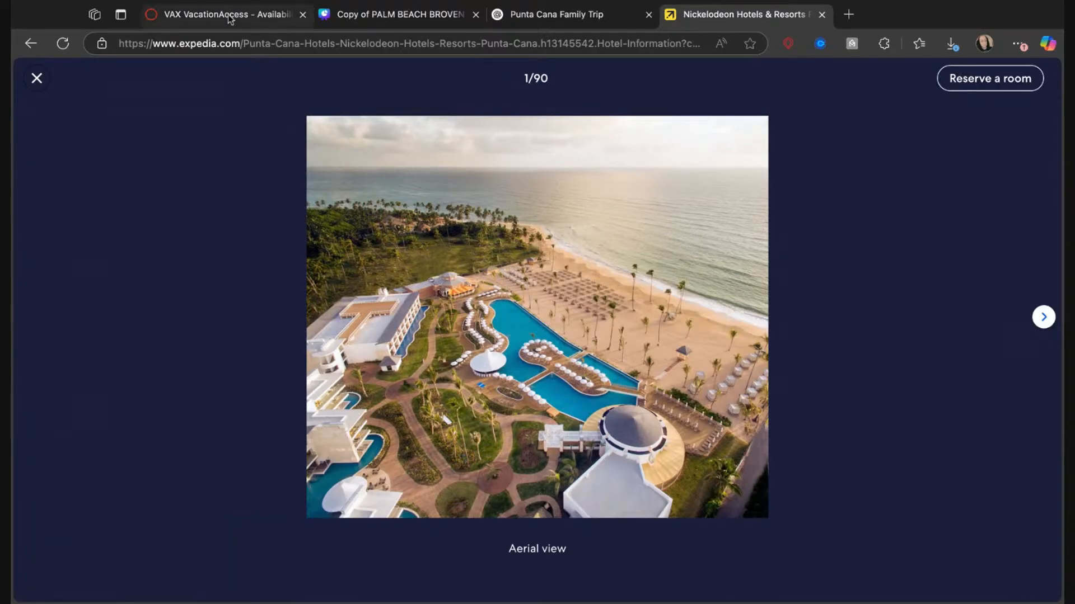
# Paste the aerial photo onto page 5 in Canva and stretch it to fill the large empty area above the two smaller photos.
pyautogui.click(387, 14)
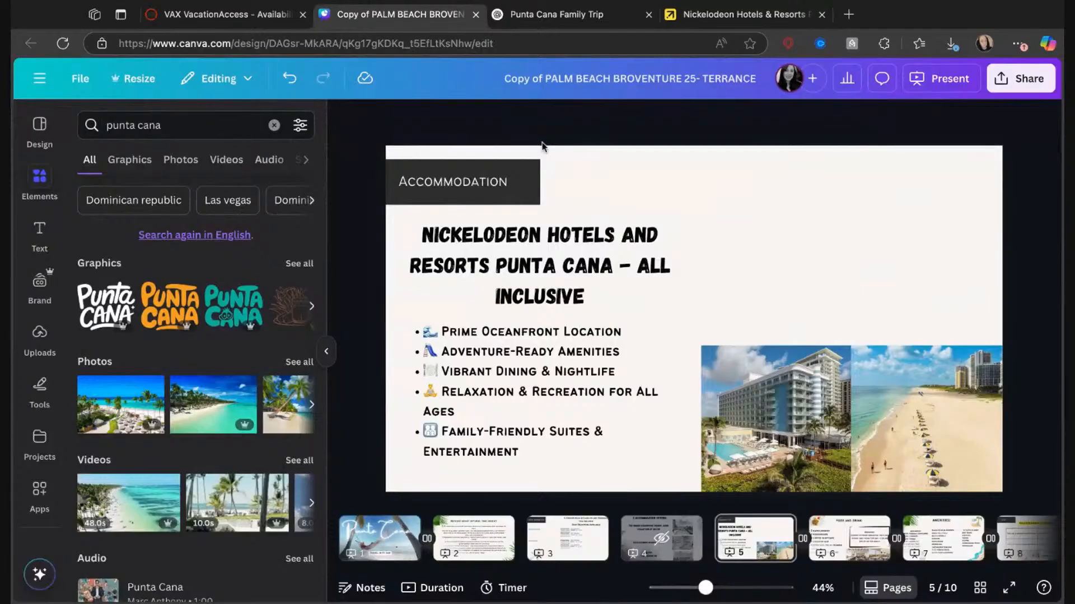
pyautogui.click(875, 243)
pyautogui.hotkey('ctrl', 'v')
pyautogui.moveTo(752, 280); pyautogui.dragTo(880, 219)
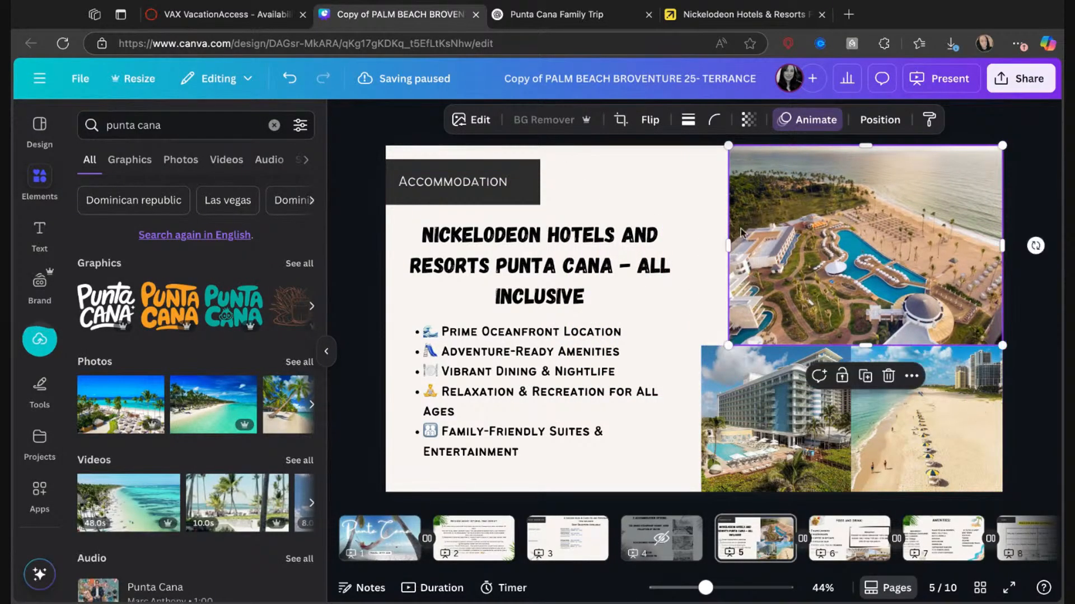
pyautogui.moveTo(727, 244); pyautogui.dragTo(701, 244)
# Delete the small hotel building photo from page 5, then find and copy the "Exterior" photo of the family with SpongeBob in Expedia's gallery.
pyautogui.click(766, 401)
pyautogui.press('Delete')
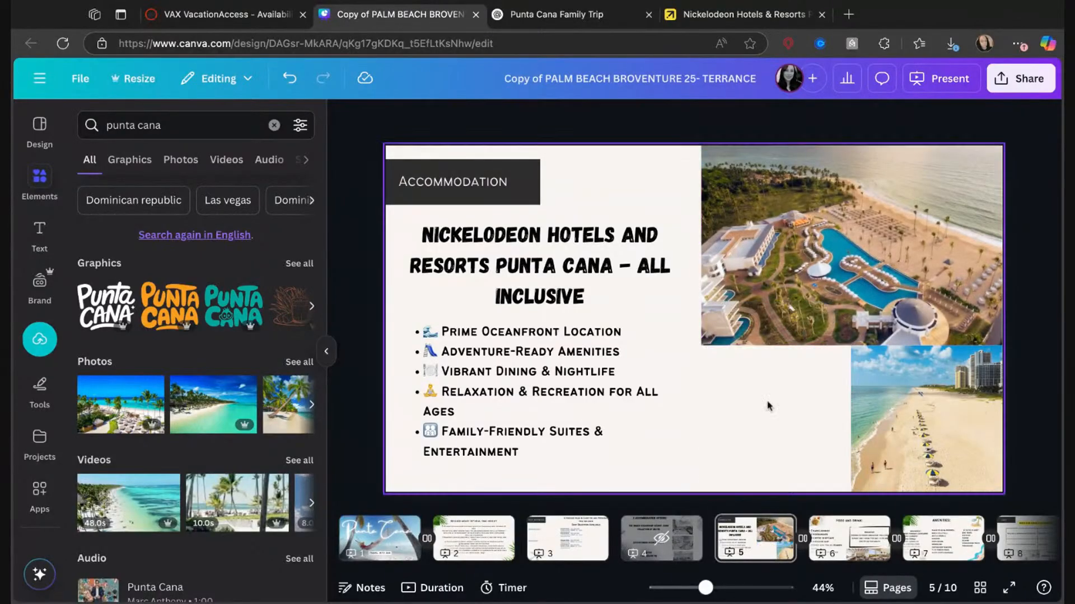
pyautogui.click(684, 18)
pyautogui.click(1043, 317)
pyautogui.click(1044, 317)
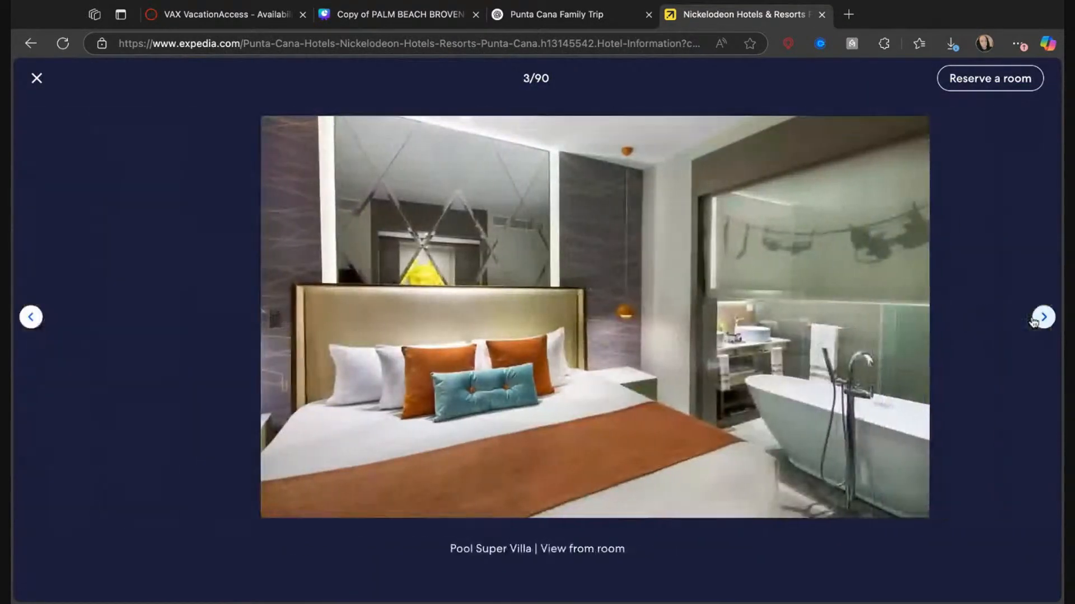
pyautogui.click(1050, 334)
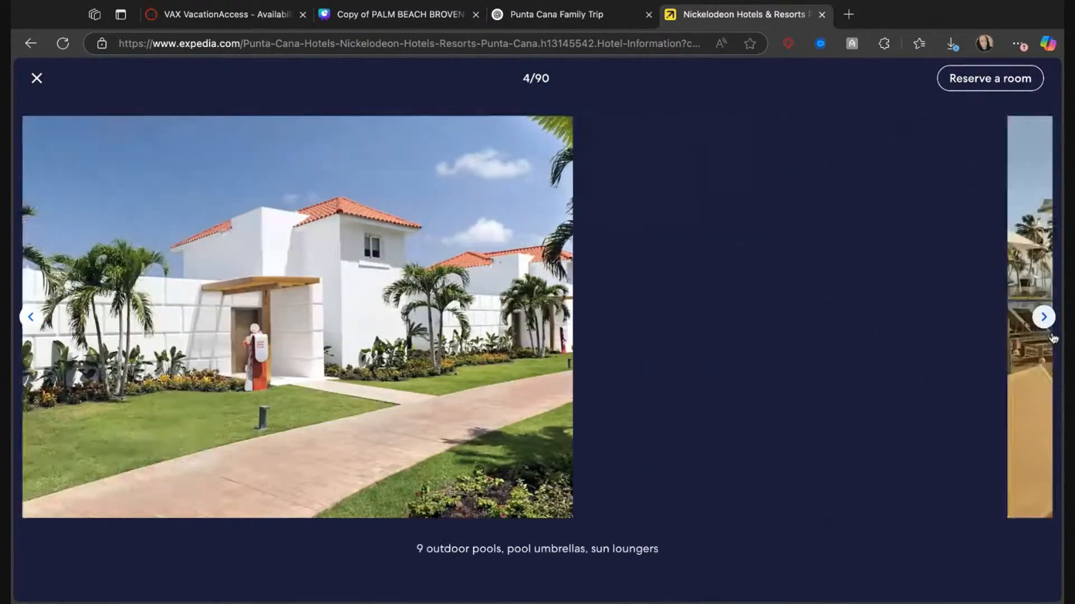
pyautogui.click(1051, 335)
pyautogui.click(1043, 317)
pyautogui.click(1043, 317)
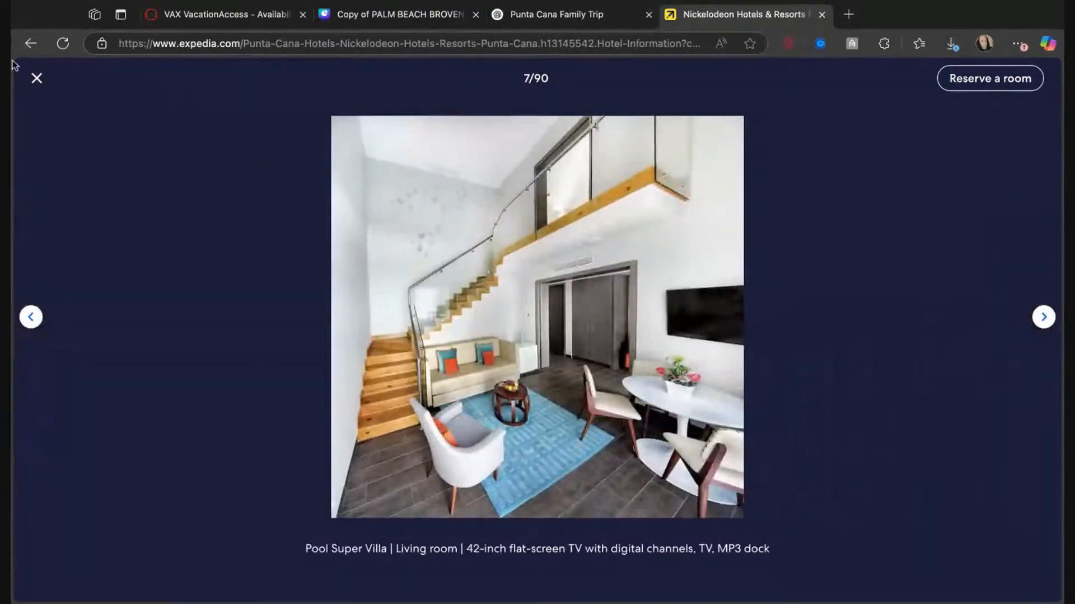
pyautogui.click(36, 77)
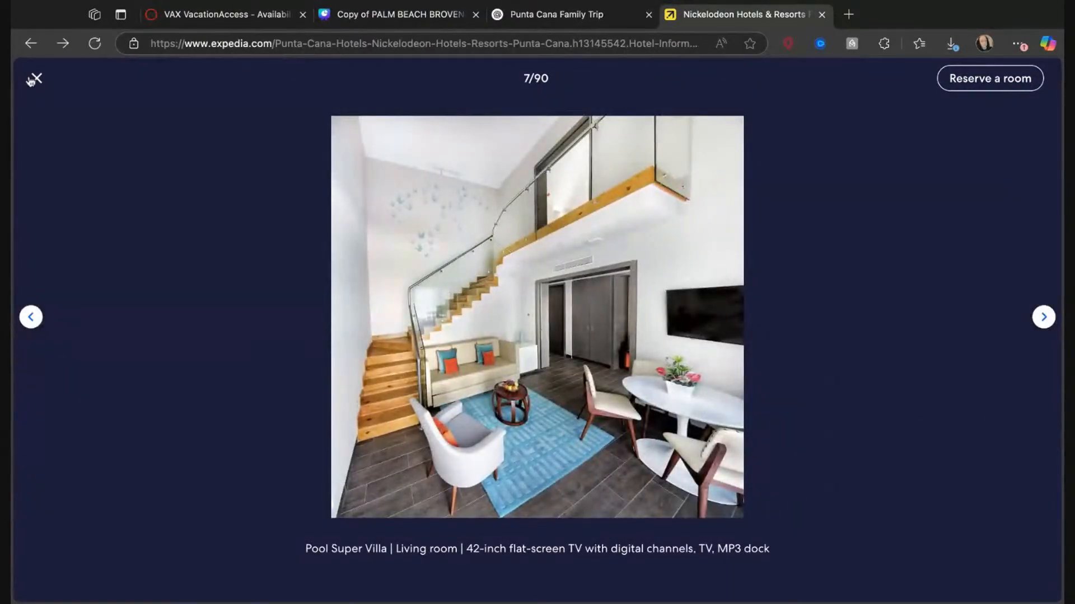
pyautogui.scroll(-8, 295, 314)
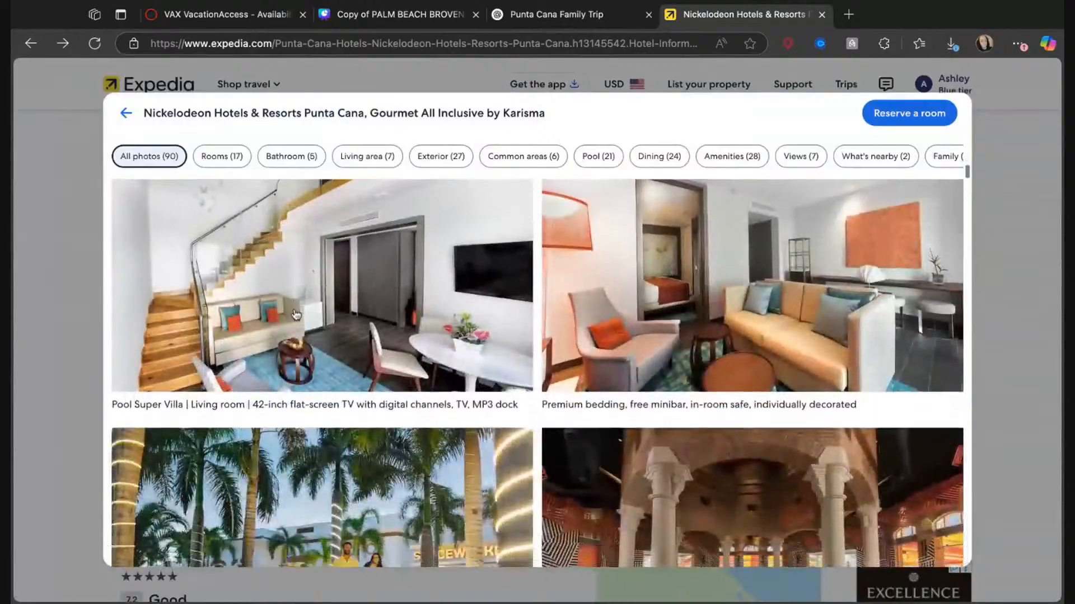
pyautogui.scroll(-5, 537, 374)
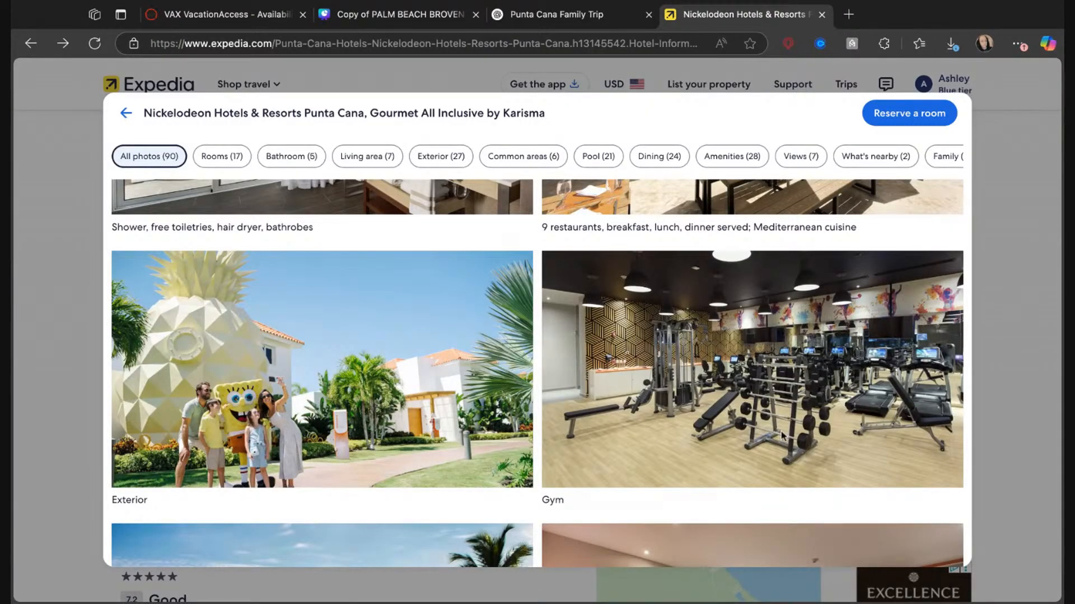
# Paste the SpongeBob family photo onto page 5 in Canva, crop off its far side and move it over the empty lower photo slot.
pyautogui.click(358, 12)
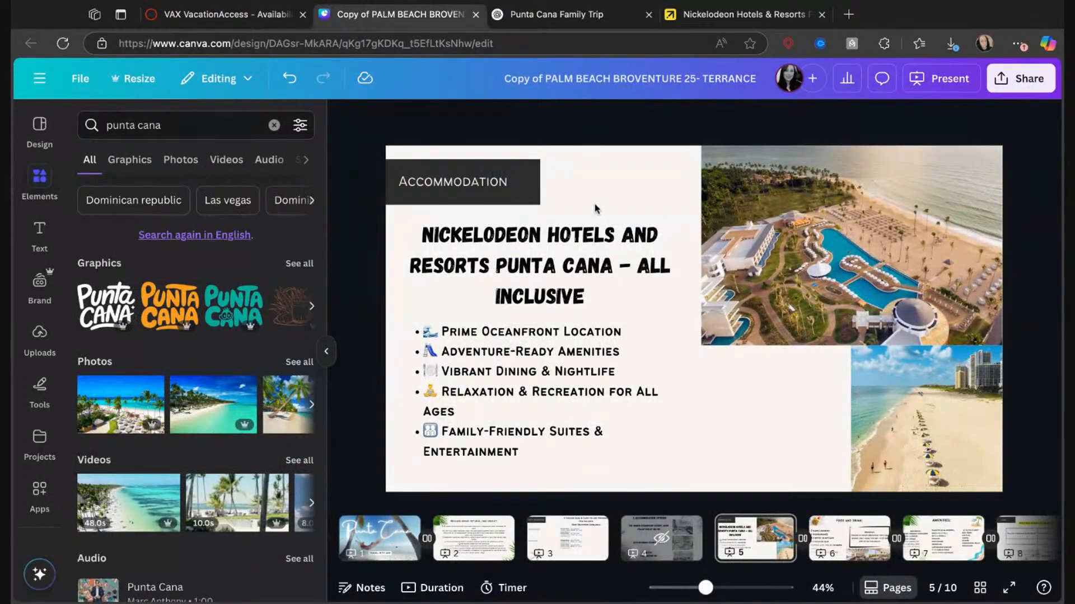
pyautogui.hotkey('ctrl', 'v')
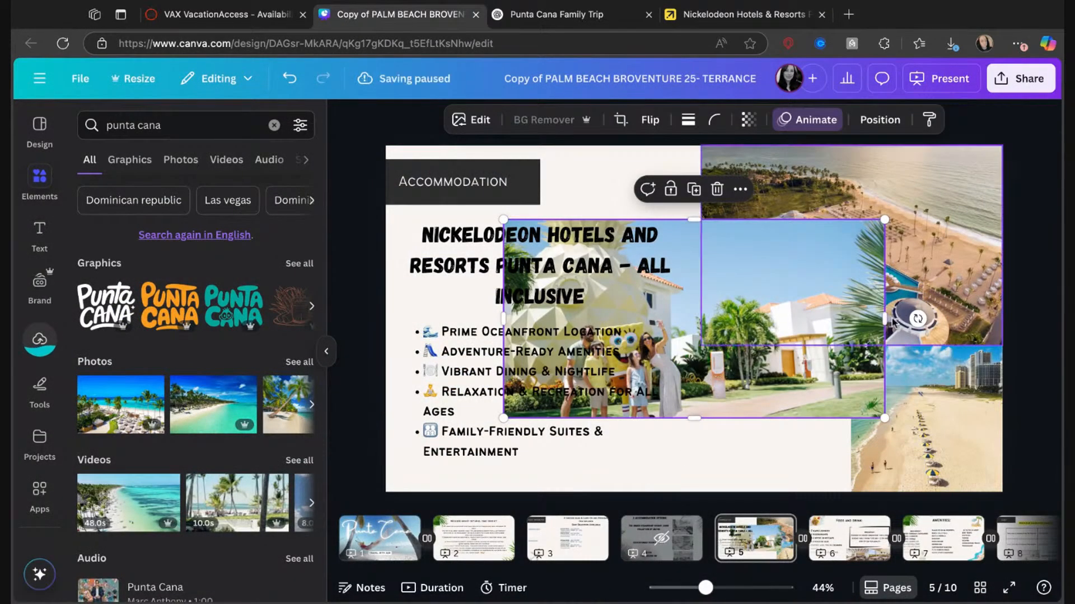
pyautogui.moveTo(884, 317); pyautogui.dragTo(700, 315)
pyautogui.click(673, 306)
pyautogui.moveTo(698, 382); pyautogui.dragTo(873, 465)
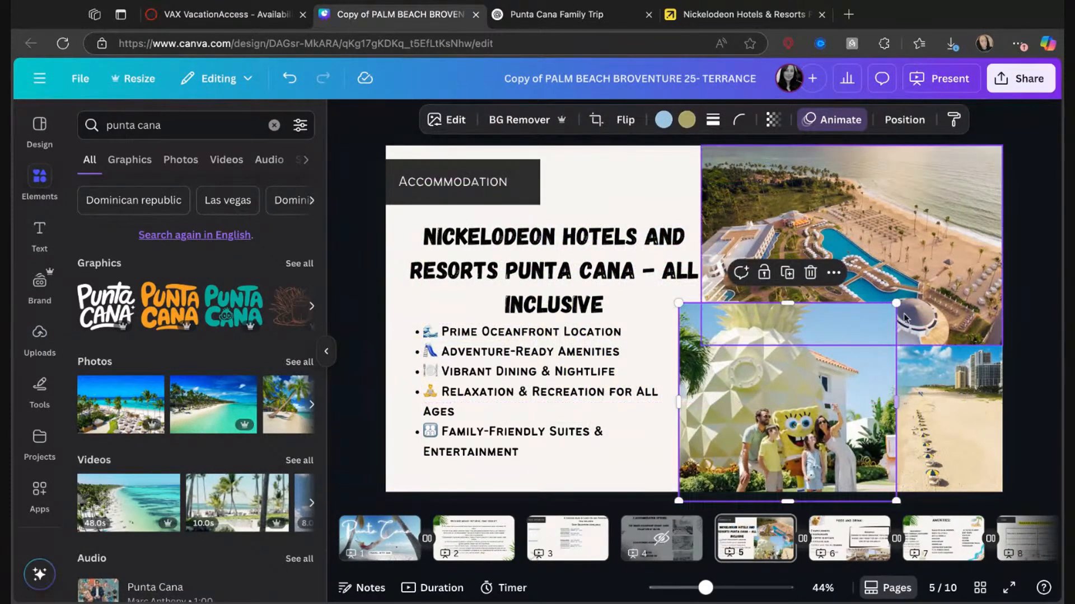
# Shrink the SpongeBob family photo and fit it exactly between the aerial photo, the page's lower edge and the beach photo.
pyautogui.moveTo(896, 303); pyautogui.dragTo(819, 374)
pyautogui.moveTo(767, 453); pyautogui.dragTo(790, 426)
pyautogui.moveTo(771, 473)
pyautogui.mouseDown()
pyautogui.moveTo(770, 492)
pyautogui.moveTo(770, 474)
pyautogui.mouseUp()
pyautogui.moveTo(841, 420); pyautogui.dragTo(851, 420)
# Delete the beach photo from page 5, then find and copy the green slime water park photo in Expedia's gallery of the Nickelodeon resort.
pyautogui.click(926, 417)
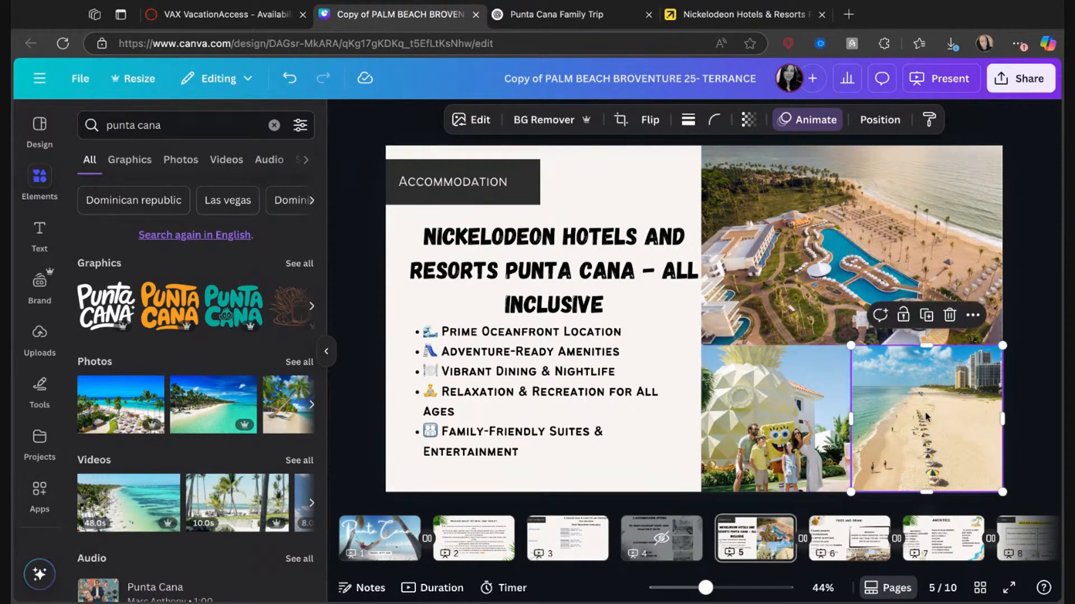
pyautogui.press('Delete')
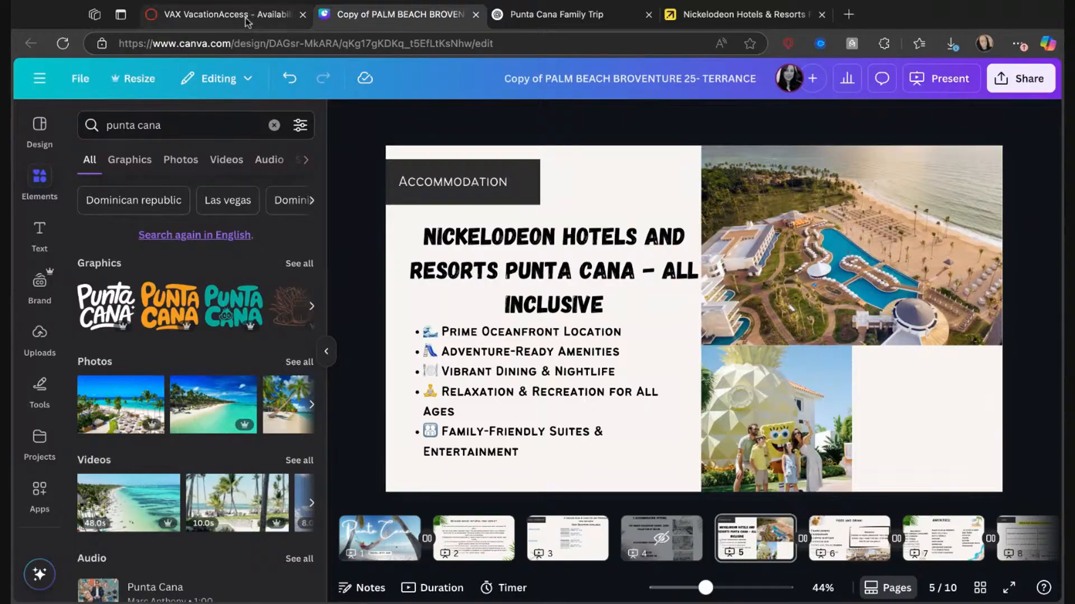
pyautogui.click(693, 15)
pyautogui.scroll(-5, 669, 320)
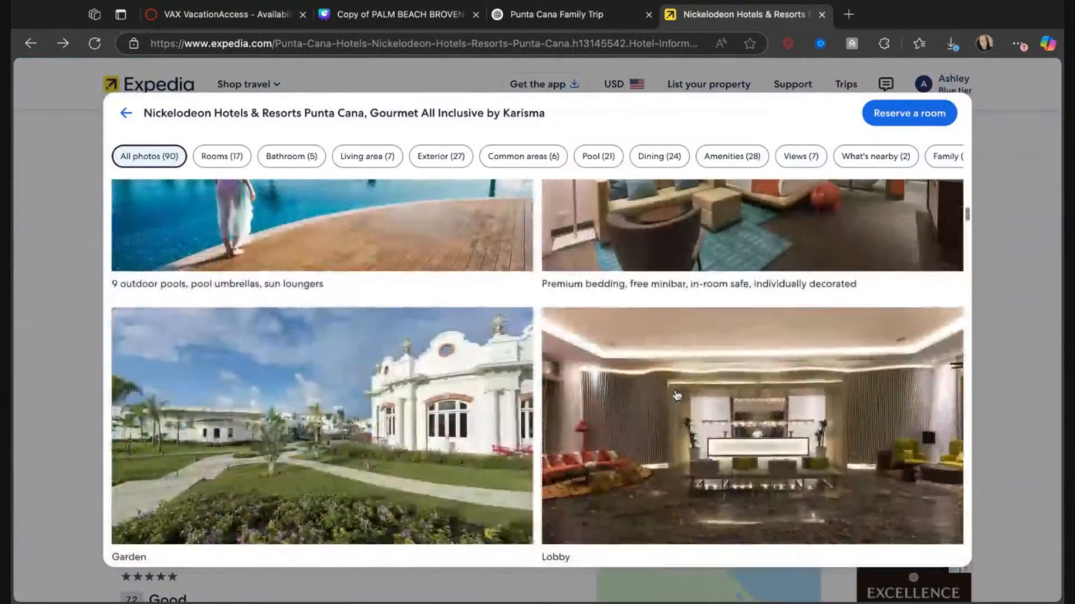
pyautogui.scroll(3, 674, 381)
pyautogui.scroll(-3, 676, 396)
pyautogui.scroll(-10, 677, 395)
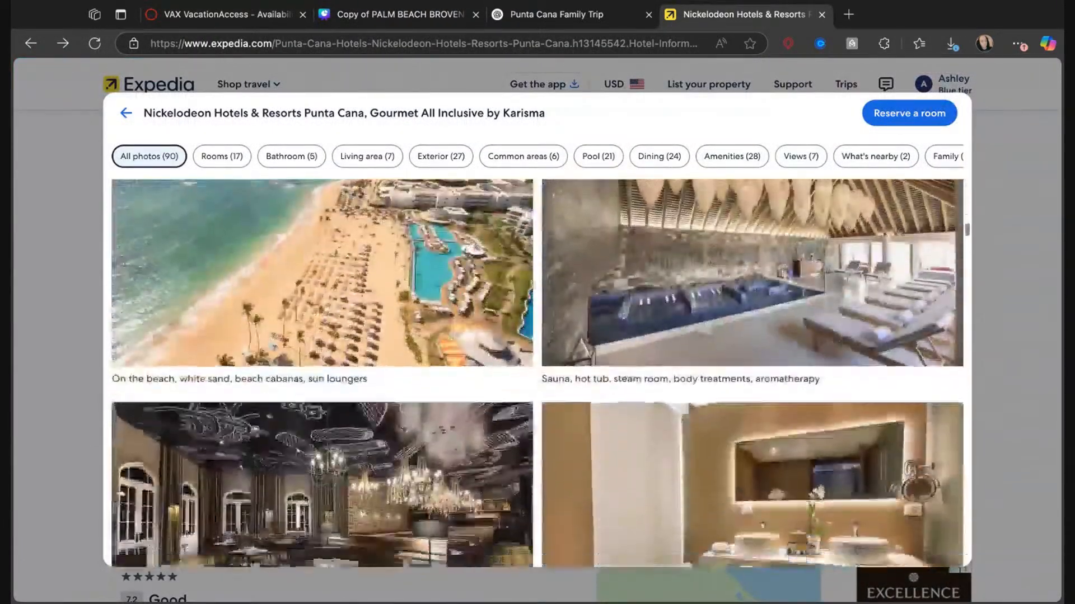
pyautogui.scroll(1, 676, 396)
pyautogui.scroll(-7, 677, 396)
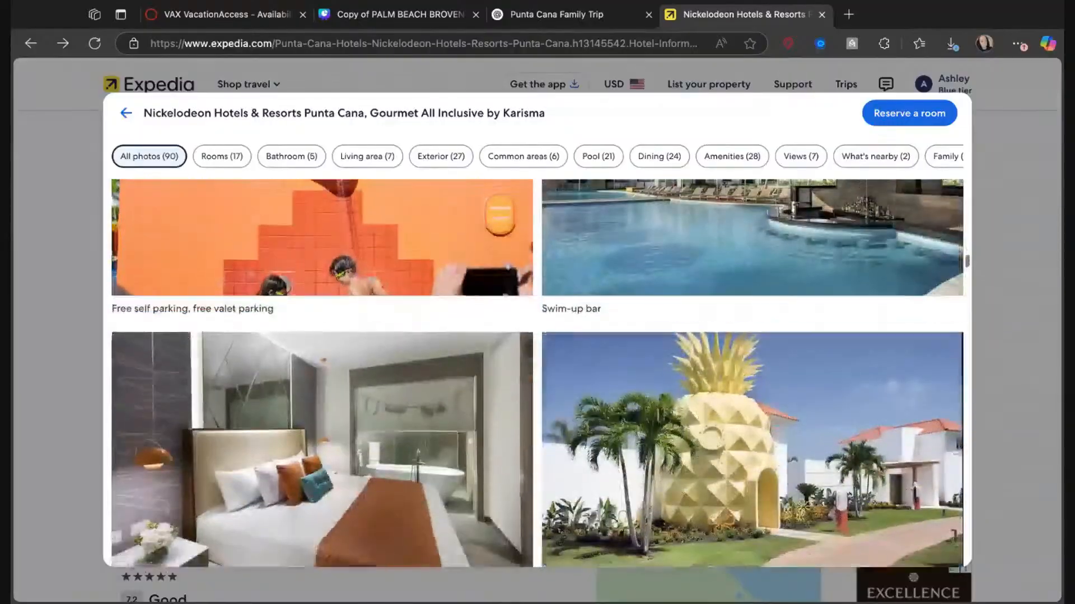
pyautogui.scroll(5, 677, 396)
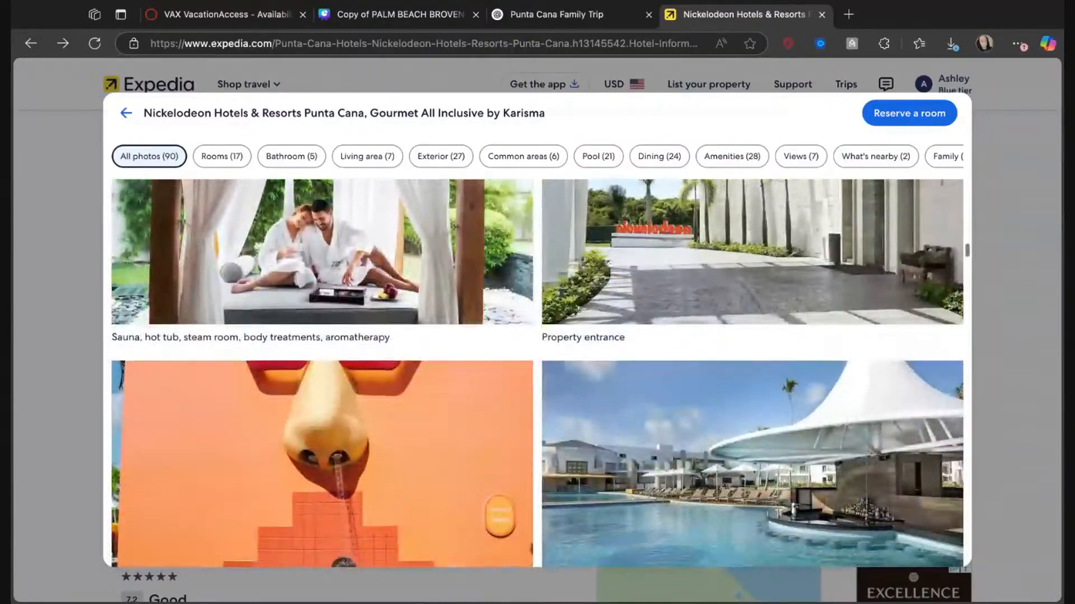
pyautogui.scroll(-8, 645, 457)
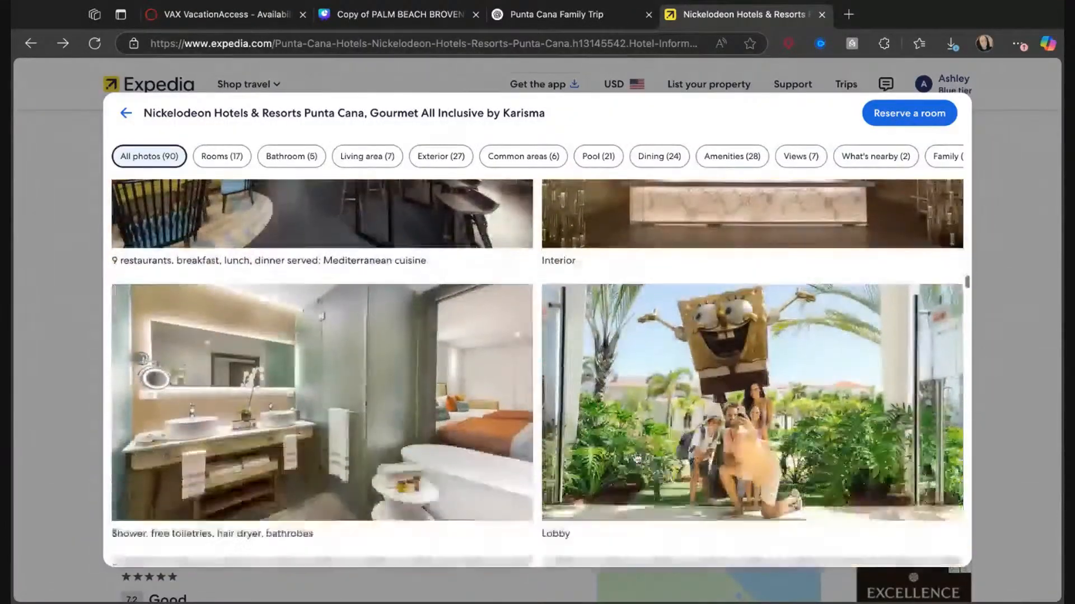
pyautogui.scroll(-15, 537, 374)
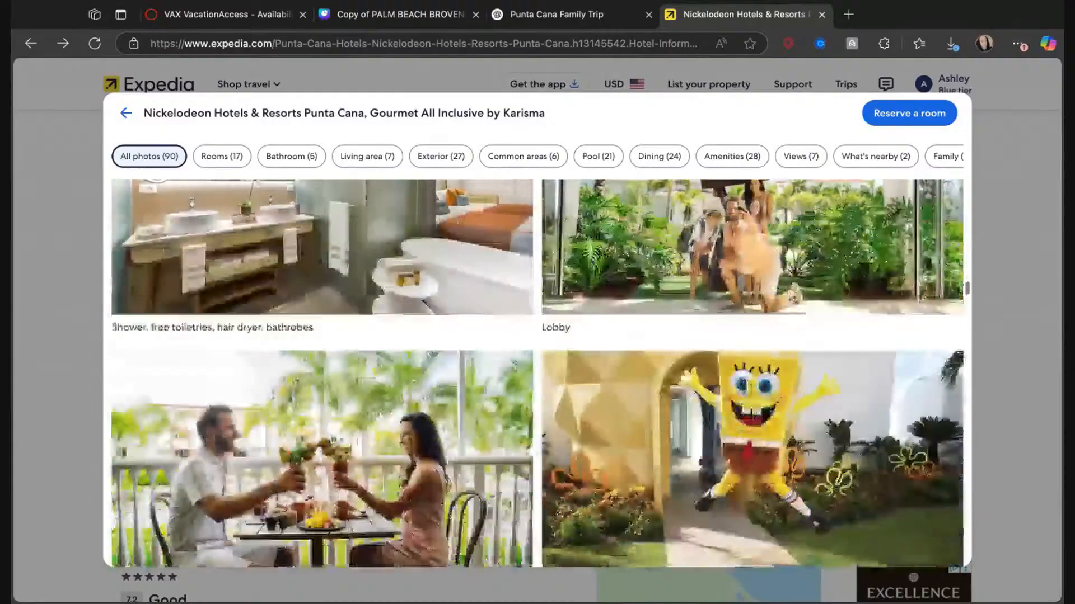
pyautogui.scroll(-10, 538, 374)
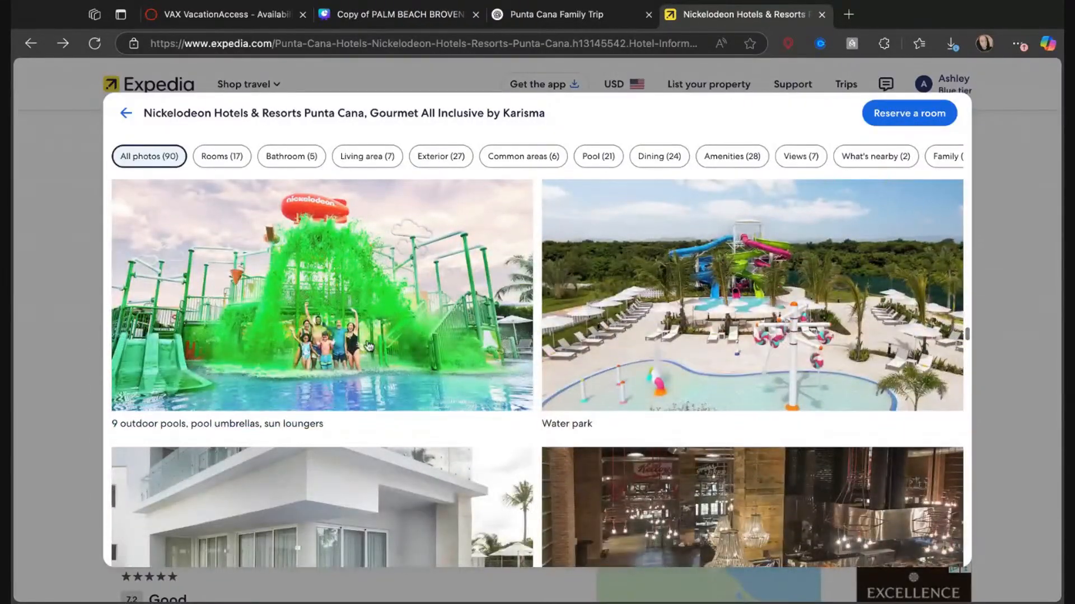
pyautogui.click(369, 347)
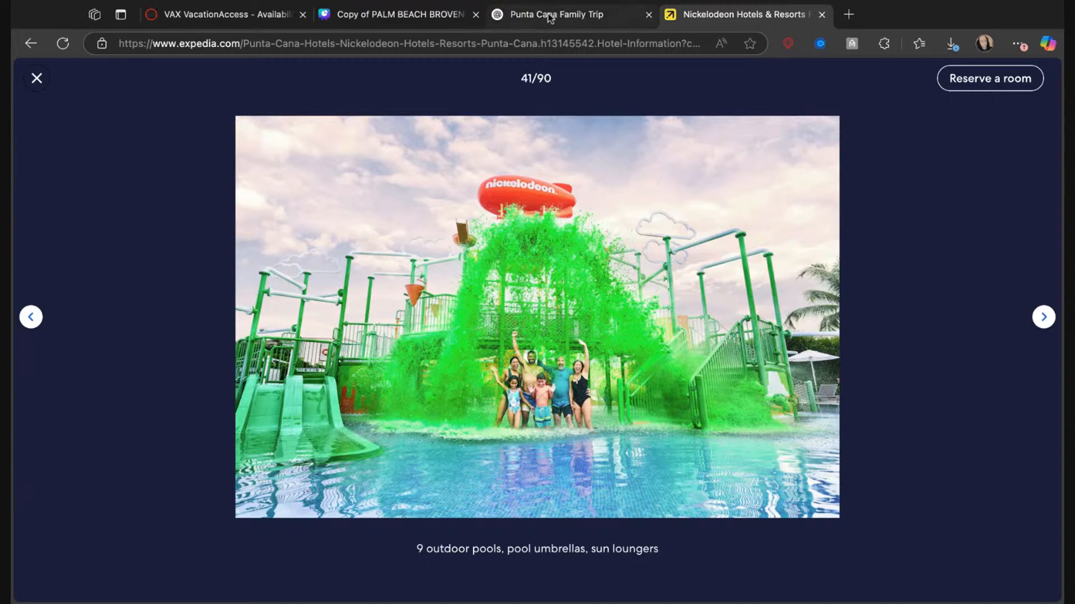
# Paste the slime water park photo onto page 5 in Canva, shrink it, crop both sides and move it toward the empty lower photo slot.
pyautogui.click(394, 16)
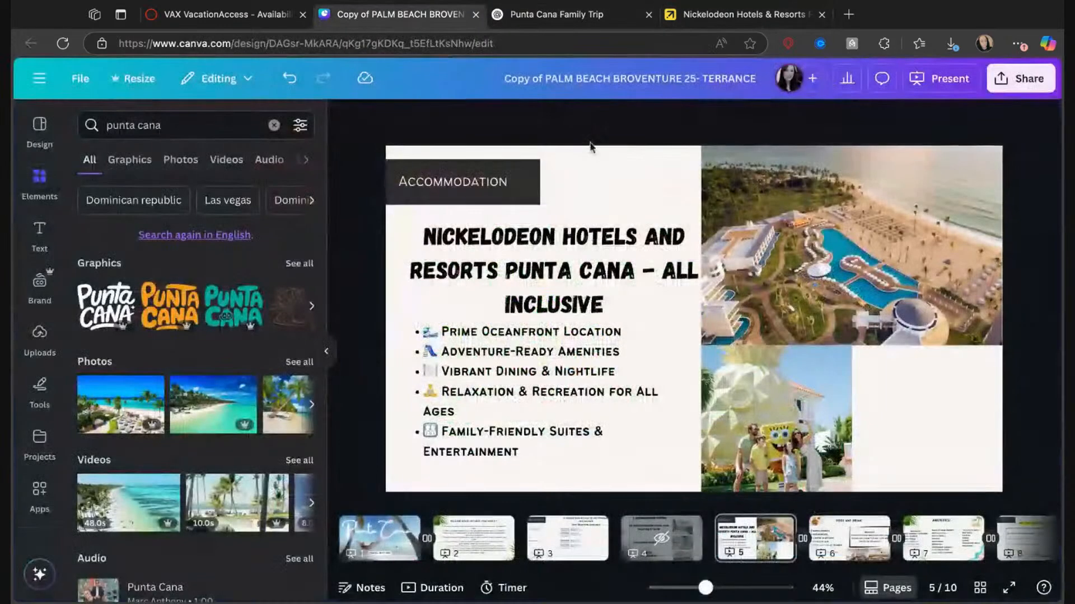
pyautogui.click(903, 418)
pyautogui.hotkey('ctrl', 'v')
pyautogui.moveTo(889, 428); pyautogui.dragTo(782, 367)
pyautogui.moveTo(781, 289); pyautogui.dragTo(704, 272)
pyautogui.moveTo(504, 289); pyautogui.dragTo(531, 289)
pyautogui.click(673, 303)
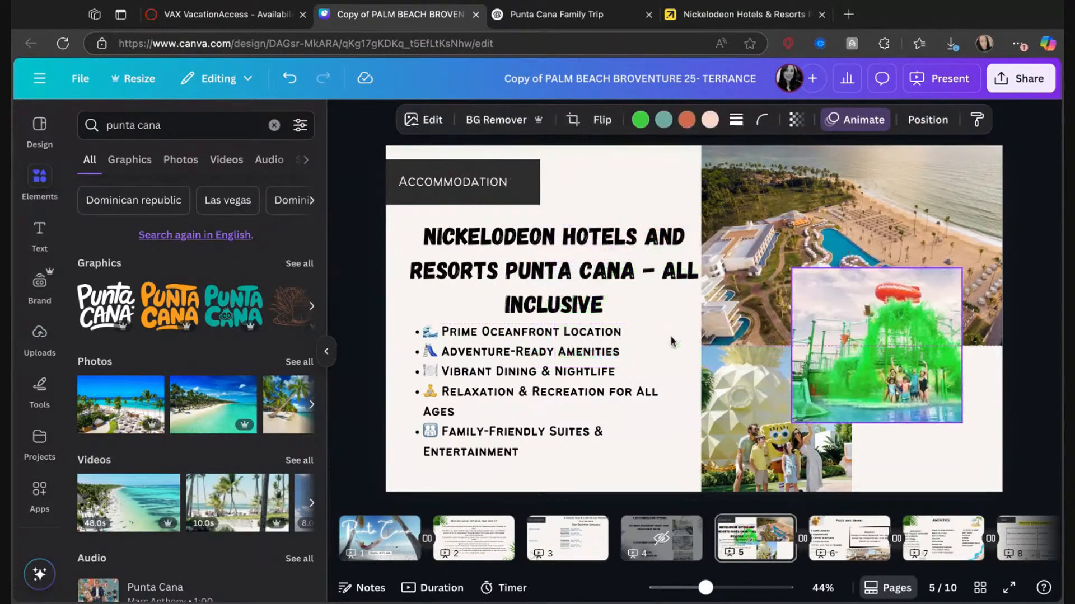
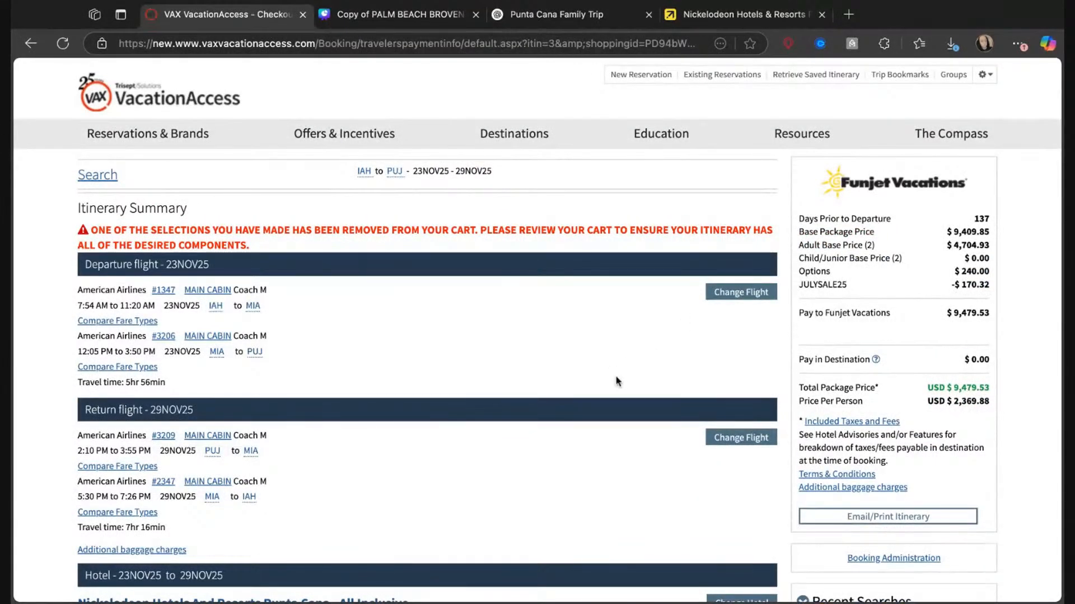
# Examine the package price summary, the JULYSALE25 discount and the booking's commission in VAX VacationAccess.
pyautogui.scroll(-1, 617, 382)
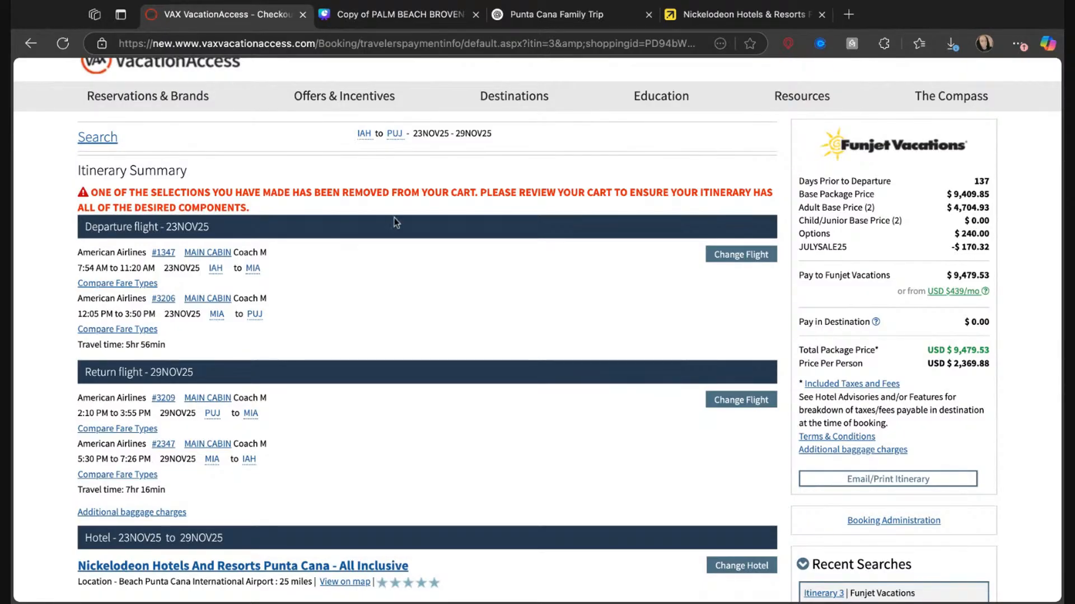
pyautogui.moveTo(951, 247); pyautogui.dragTo(989, 248)
pyautogui.scroll(-3, 968, 395)
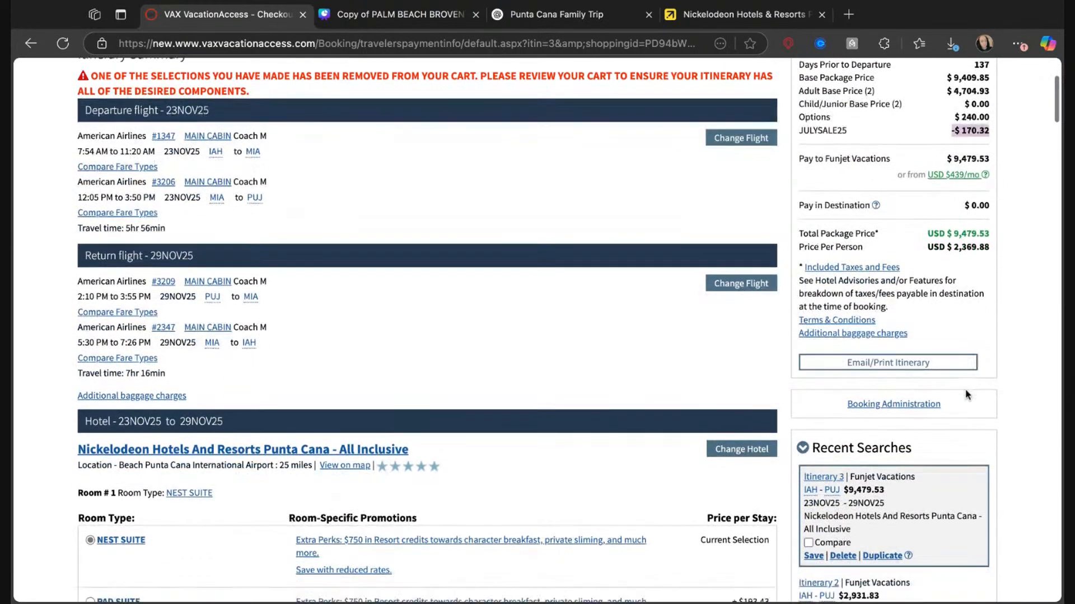
pyautogui.click(905, 402)
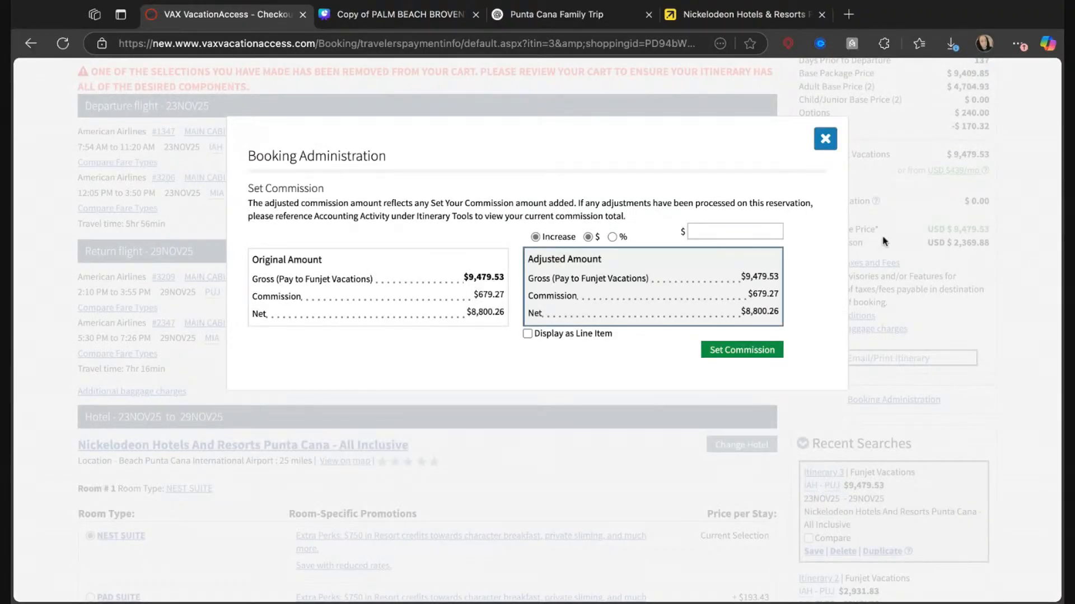
pyautogui.click(825, 139)
pyautogui.scroll(-2, 739, 336)
pyautogui.scroll(-20, 704, 369)
pyautogui.scroll(20, 707, 356)
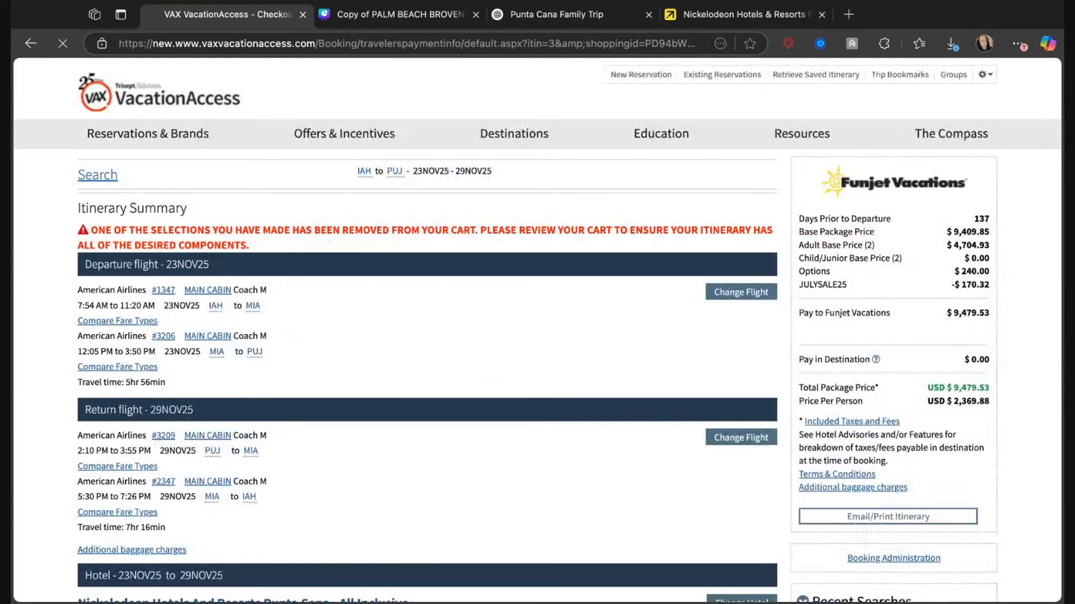
# Examine the Nickelodeon resort's details, then compare its suite types and upgrade prices in the itinerary.
pyautogui.scroll(-5, 538, 330)
pyautogui.scroll(-2, 603, 317)
pyautogui.click(131, 320)
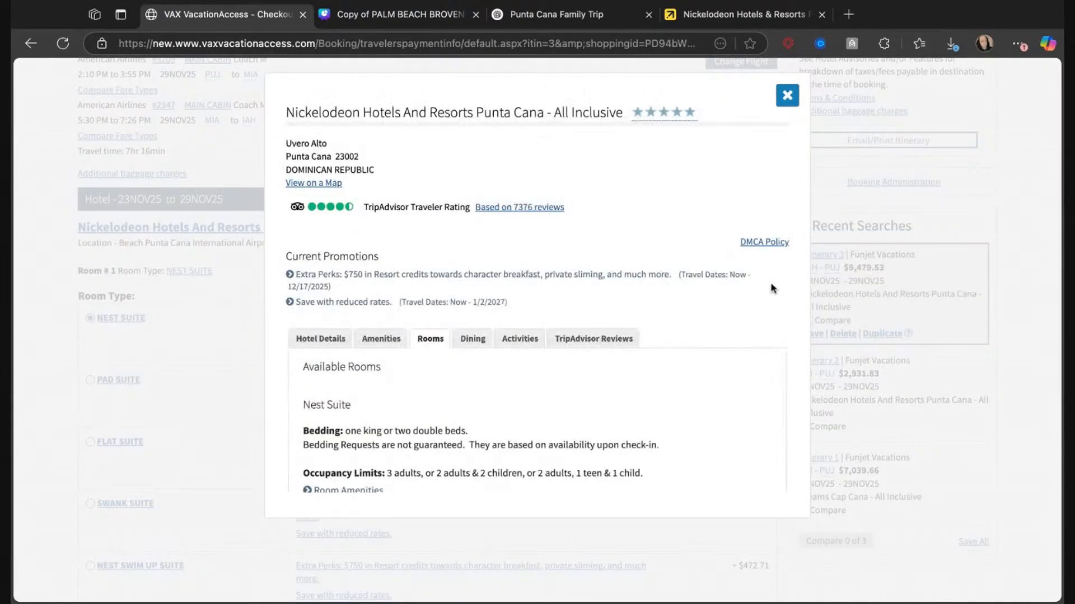
pyautogui.click(787, 97)
pyautogui.scroll(-5, 471, 326)
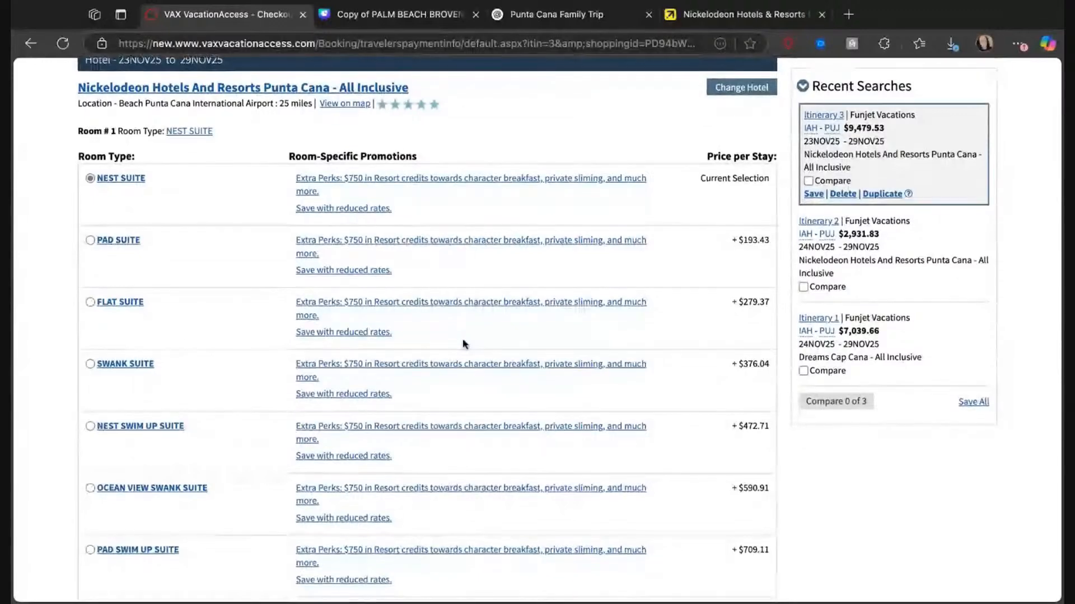
pyautogui.scroll(-5, 463, 344)
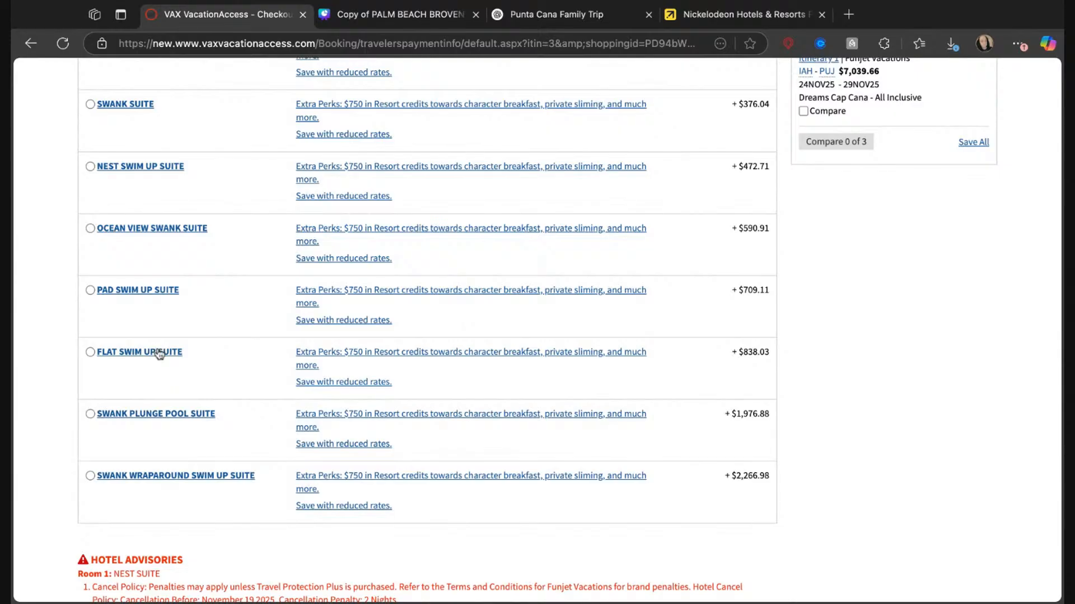
pyautogui.scroll(8, 240, 306)
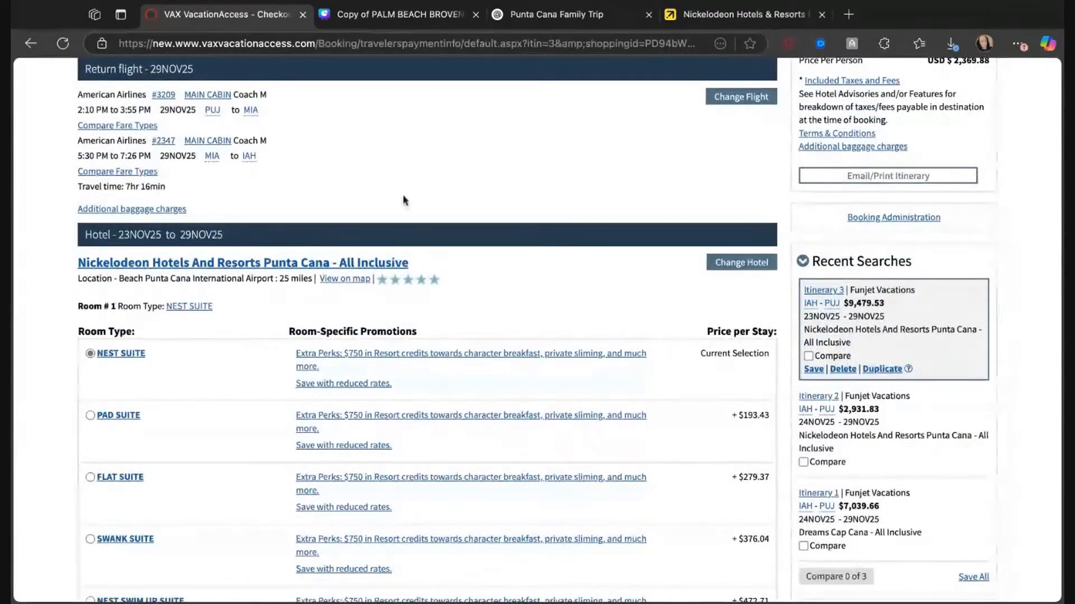
# Switch to Expedia, leave the enlarged slime water park photo, and find and copy the Nest Suite photo in the resort gallery.
pyautogui.click(704, 20)
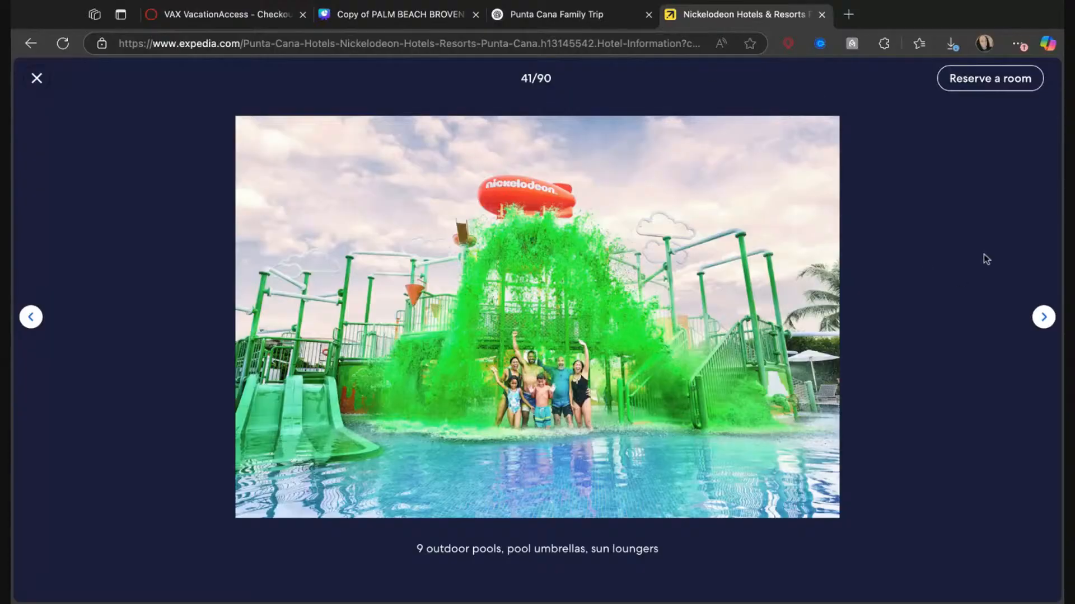
pyautogui.click(48, 90)
pyautogui.scroll(-10, 448, 319)
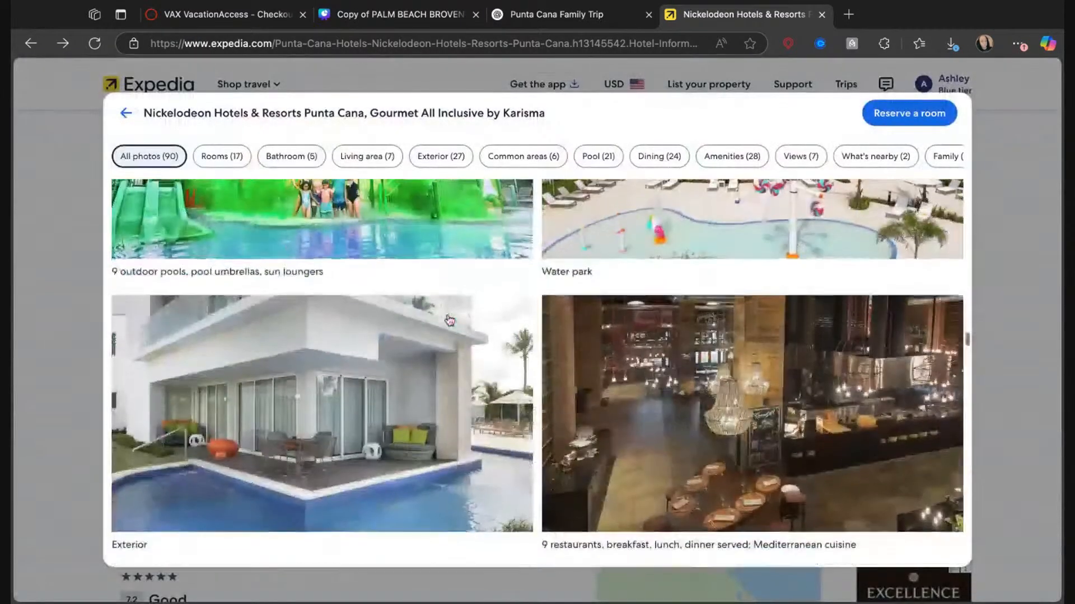
pyautogui.scroll(10, 449, 320)
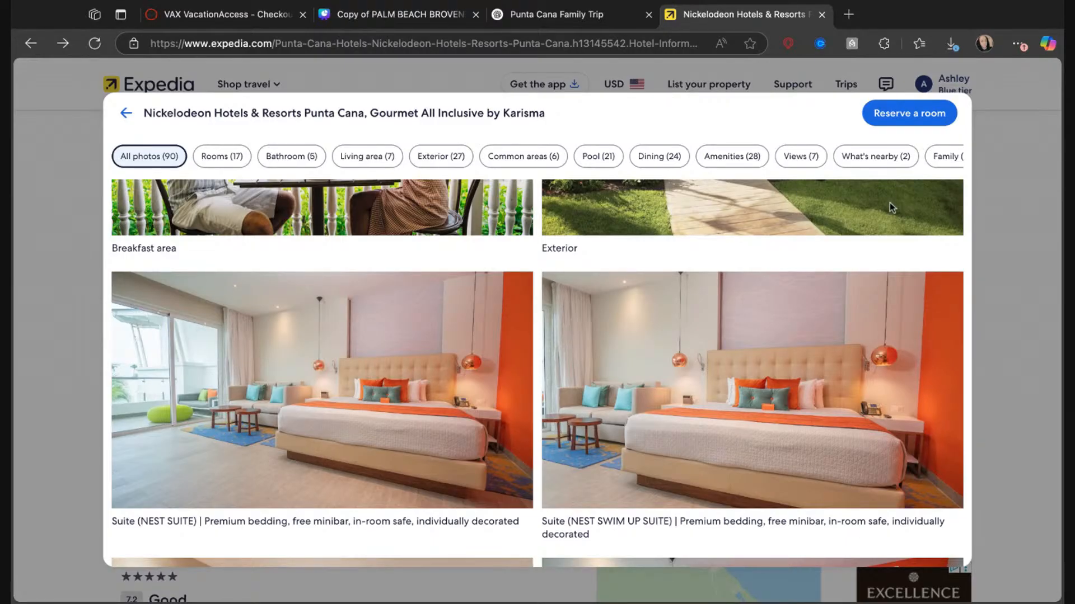
# Replace the old bedroom photo on Canva's Cost page with the Nest Suite photo, shrunk to fit below the price table.
pyautogui.click(366, 14)
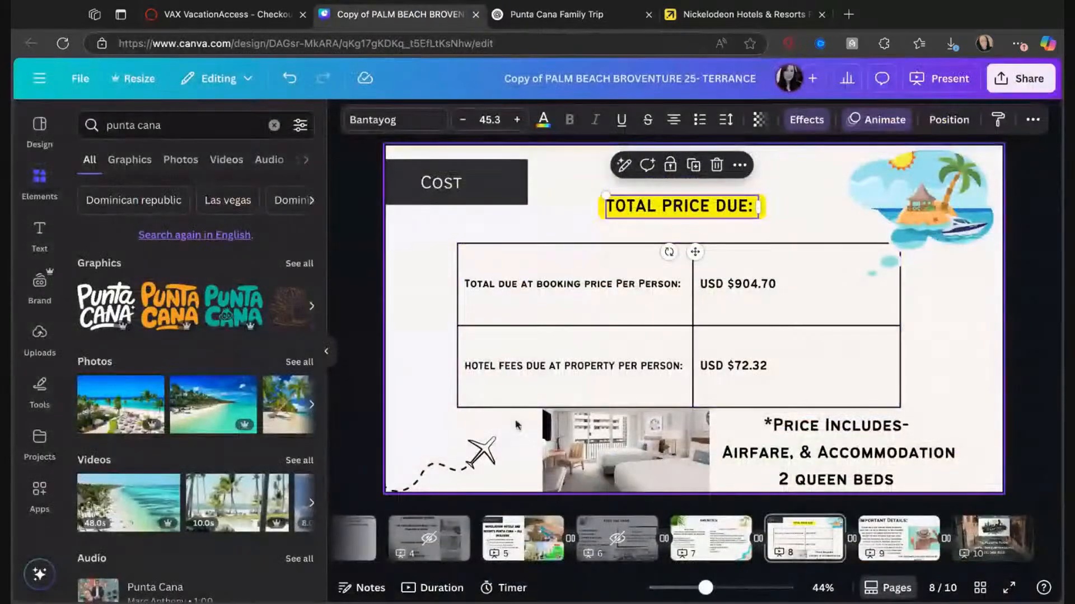
pyautogui.press('Delete')
pyautogui.press('super+v')
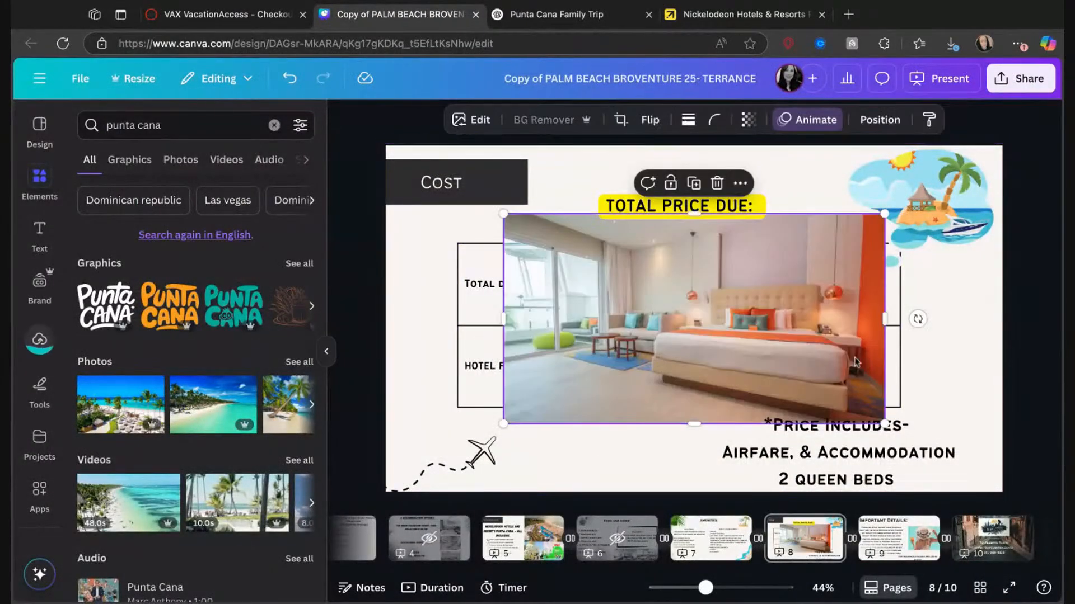
pyautogui.moveTo(884, 425); pyautogui.dragTo(687, 315)
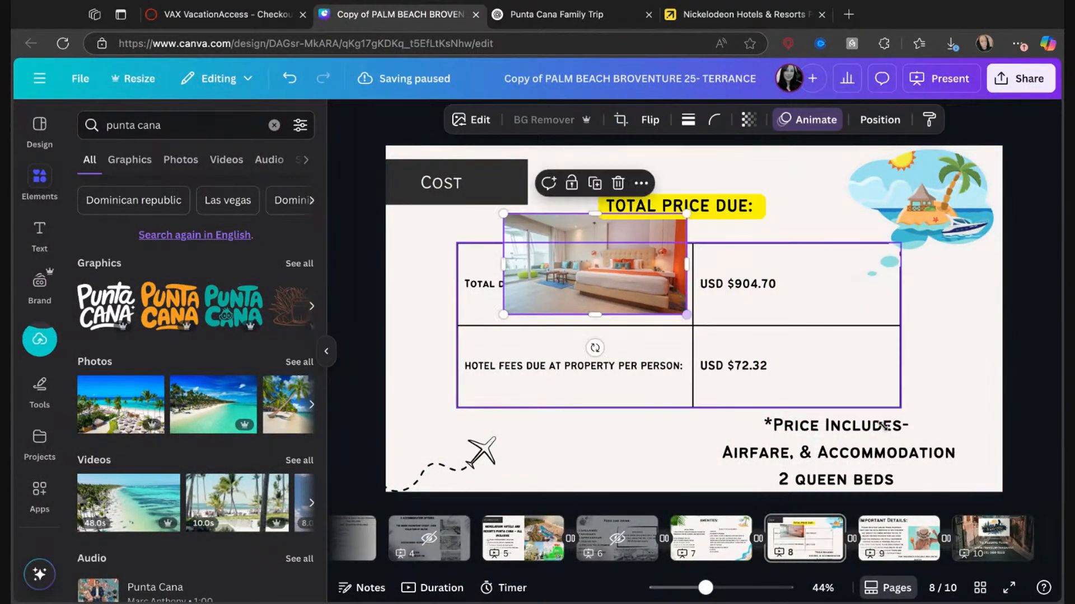
pyautogui.moveTo(606, 285); pyautogui.dragTo(616, 479)
# Replace "2 Queen Beds" in the price inclusions text on the Cost page with "Nest Suite".
pyautogui.click(776, 471)
pyautogui.moveTo(817, 475); pyautogui.dragTo(897, 477)
pyautogui.tripleClick(897, 477)
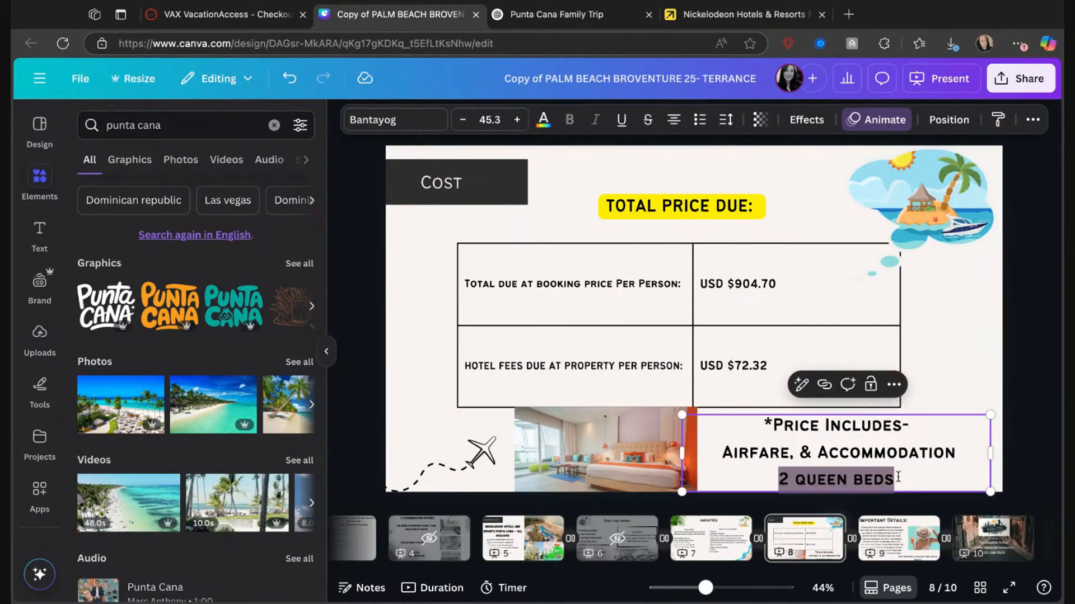
pyautogui.write('Nest Suite')
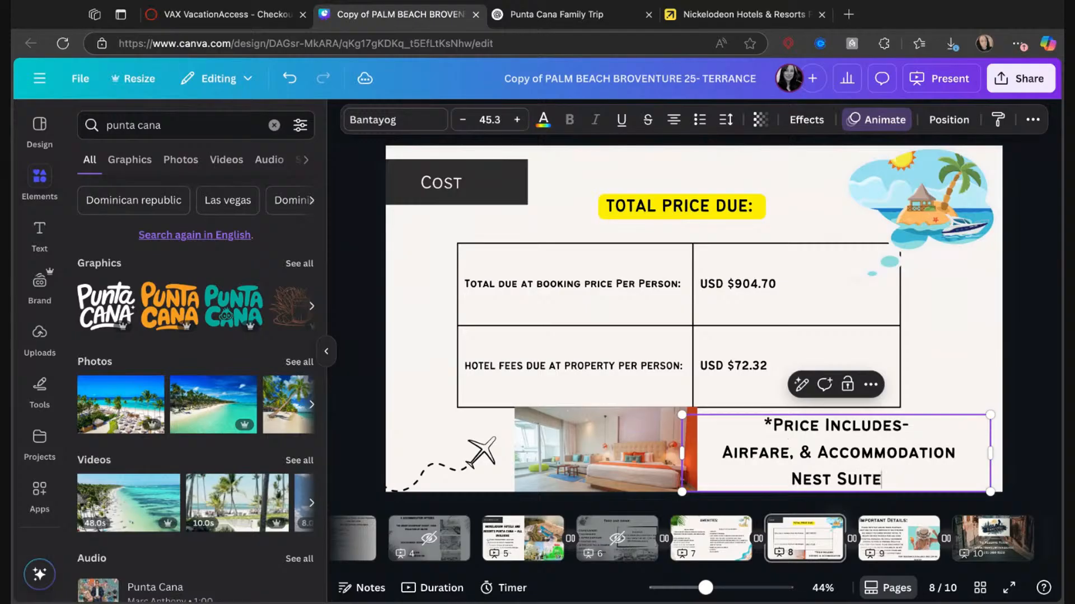
pyautogui.click(971, 350)
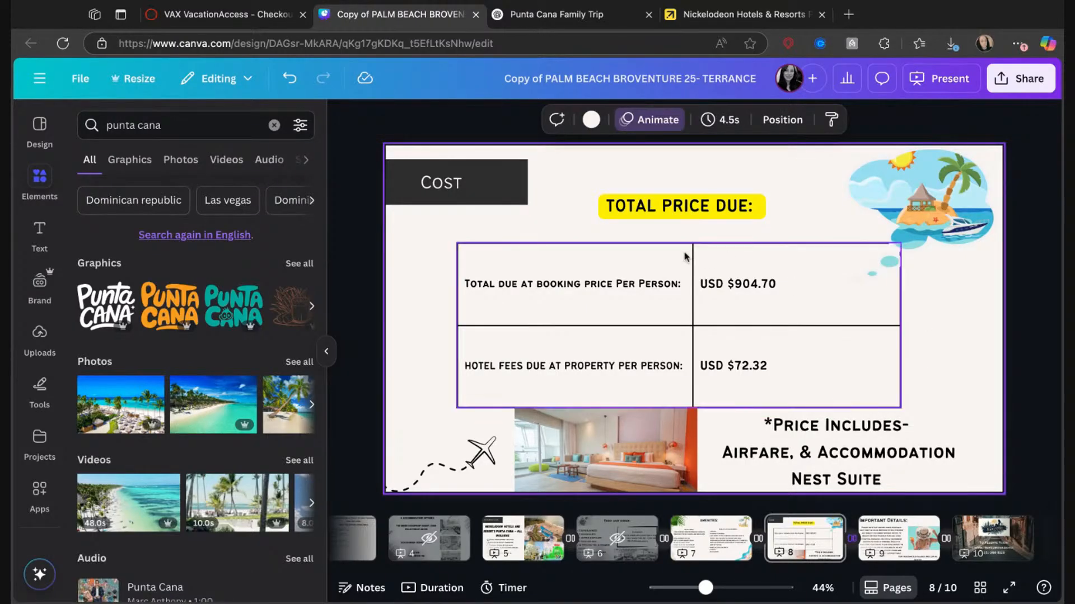
# Change the price table's first row label to "Deposit Due:".
pyautogui.click(533, 291)
pyautogui.click(532, 288)
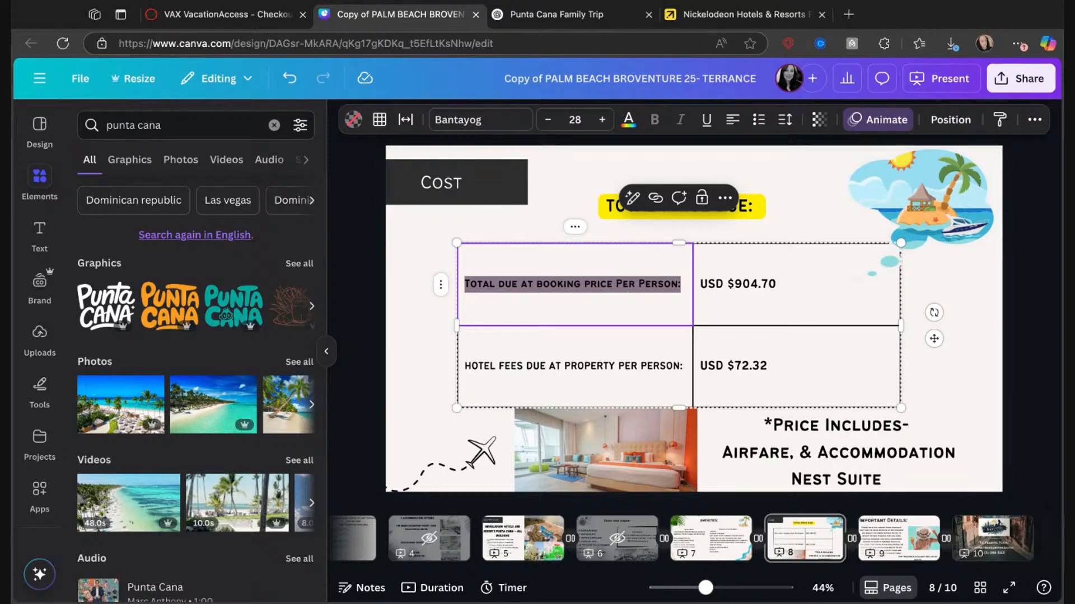
pyautogui.click(670, 283)
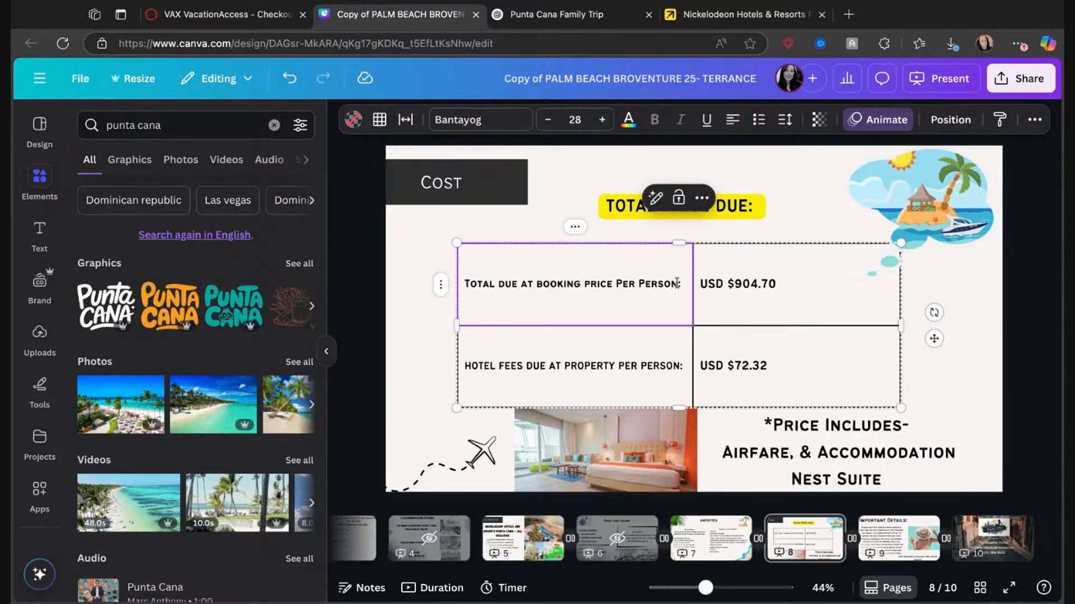
pyautogui.hotkey('shift', 'Left')
pyautogui.hotkey('shift', 'Left')
pyautogui.hotkey('shift', 'Left')
pyautogui.hotkey('shift', 'Left')
pyautogui.hotkey('shift', 'Left')
pyautogui.hotkey('shift', 'Left')
pyautogui.hotkey('shift', 'Left')
pyautogui.hotkey('shift', 'Left')
pyautogui.hotkey('shift', 'Left')
pyautogui.hotkey('shift', 'Left')
pyautogui.hotkey('shift', 'Left')
pyautogui.hotkey('shift', 'Left')
pyautogui.hotkey('shift', 'Left')
pyautogui.hotkey('shift', 'Left')
pyautogui.hotkey('shift', 'Left')
pyautogui.hotkey('shift', 'Left')
pyautogui.hotkey('shift', 'Left')
pyautogui.hotkey('shift', 'Left')
pyautogui.hotkey('shift', 'Left')
pyautogui.hotkey('shift', 'Left')
pyautogui.hotkey('shift', 'Right')
pyautogui.hotkey('shift', 'Right')
pyautogui.hotkey('shift', 'Right')
pyautogui.hotkey('shift', 'Right')
pyautogui.hotkey('shift', 'Right')
pyautogui.hotkey('shift', 'Right')
pyautogui.hotkey('shift', 'Right')
pyautogui.hotkey('shift', 'Left')
pyautogui.hotkey('shift', 'Left')
pyautogui.hotkey('shift', 'Left')
pyautogui.hotkey('shift', 'Left')
pyautogui.hotkey('shift', 'Left')
pyautogui.hotkey('shift', 'Left')
pyautogui.hotkey('shift', 'Left')
pyautogui.hotkey('shift', 'Left')
pyautogui.hotkey('shift', 'Left')
pyautogui.hotkey('shift', 'Left')
pyautogui.hotkey('shift', 'Left')
pyautogui.hotkey('shift', 'Left')
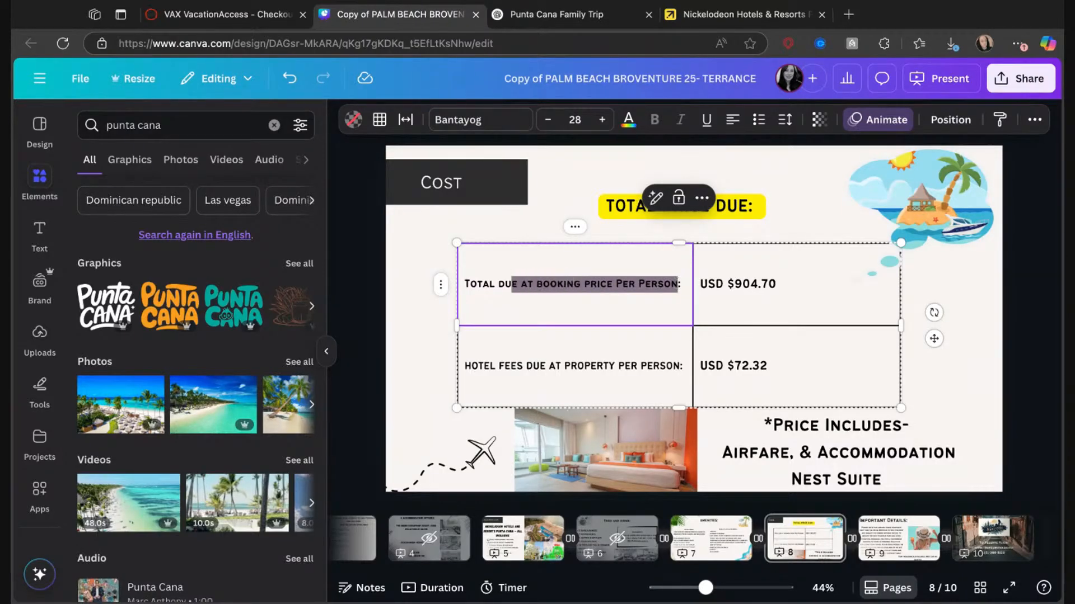
pyautogui.press('BackSpace')
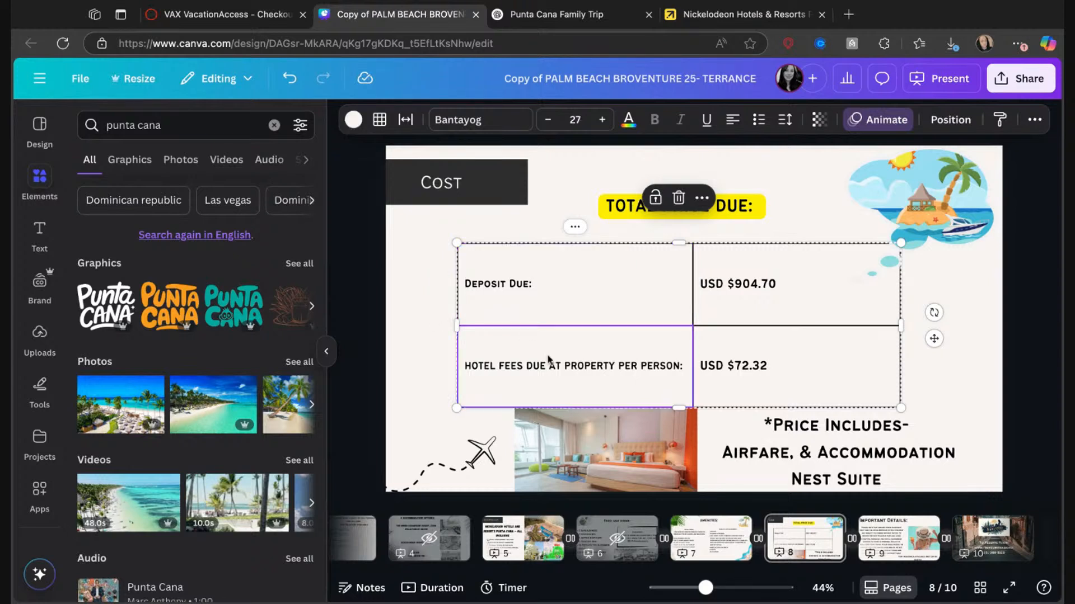
# Change the label of the price table's hotel fees row to "TOTAL DUE:".
pyautogui.click(659, 374)
pyautogui.moveTo(678, 368)
pyautogui.mouseDown()
pyautogui.moveTo(459, 367)
pyautogui.moveTo(692, 366)
pyautogui.moveTo(674, 367)
pyautogui.mouseUp()
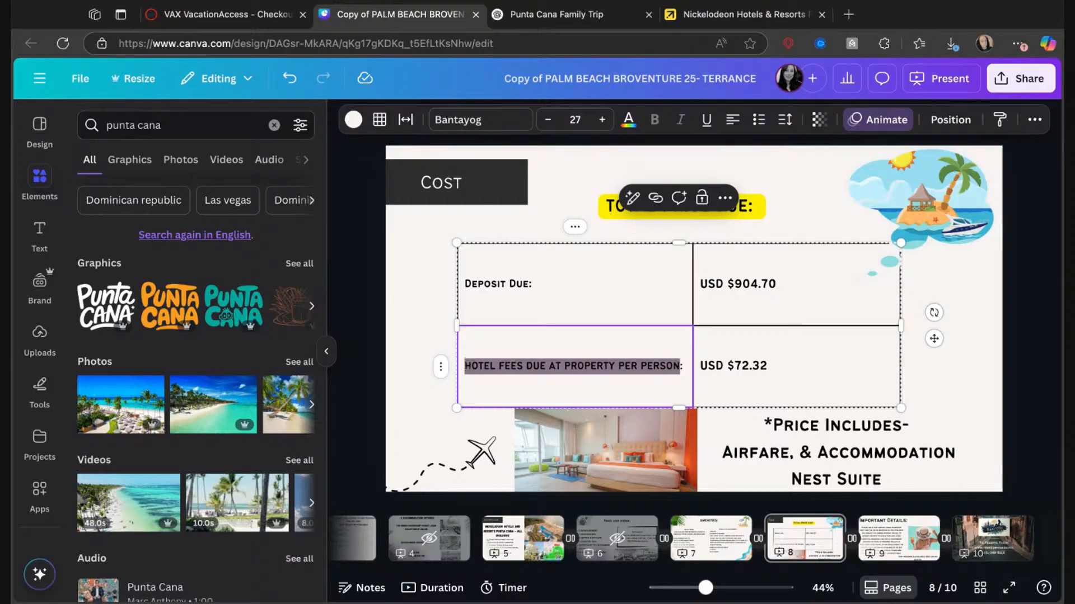
pyautogui.write('TOTAL DUE:')
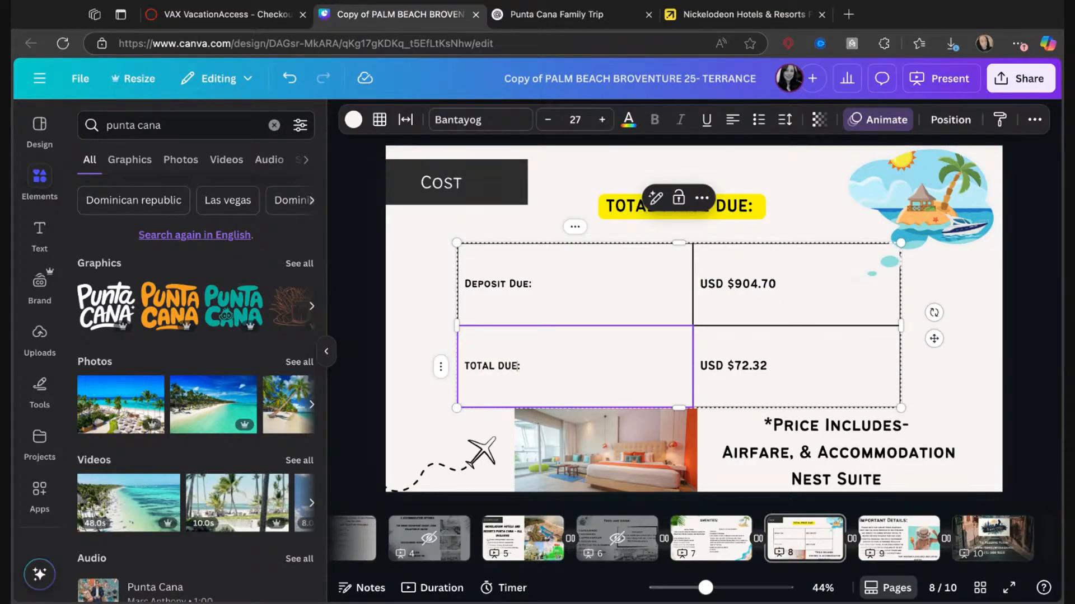
# Look up the travel protection price in VAX, then replace "quoted" in Canva's trip insurance note on page 9 with "Added For $386".
pyautogui.click(224, 14)
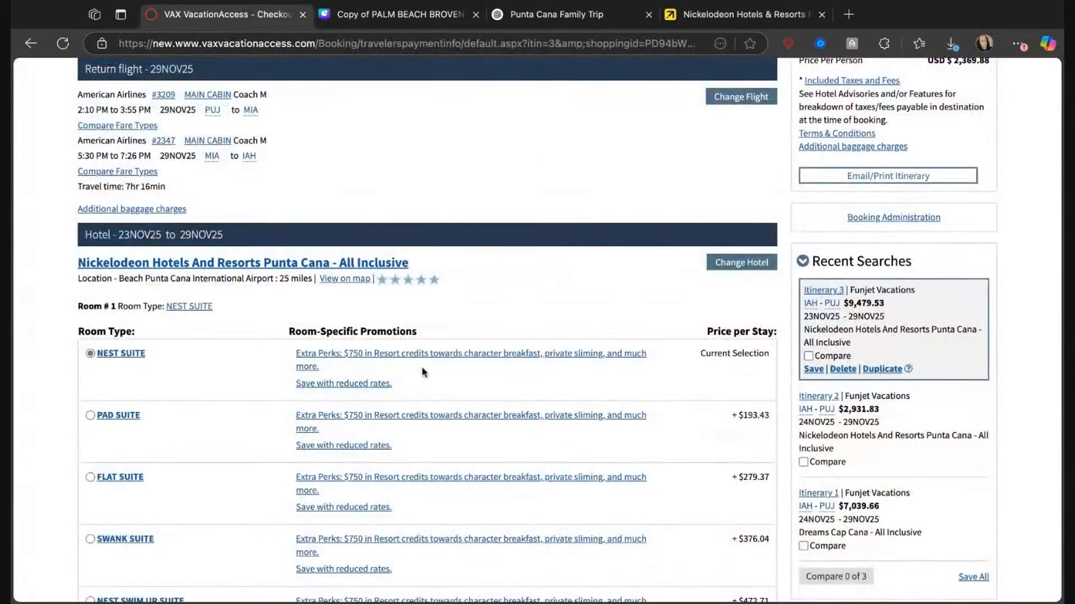
pyautogui.scroll(-5, 422, 372)
pyautogui.scroll(-20, 422, 373)
pyautogui.scroll(-10, 352, 353)
pyautogui.scroll(3, 353, 353)
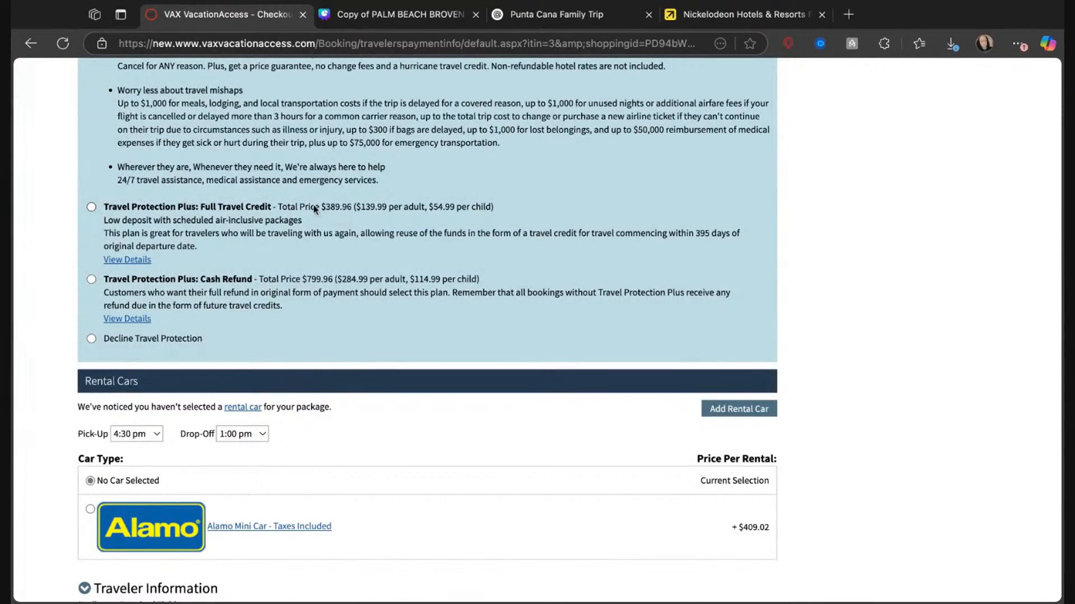
pyautogui.click(410, 16)
pyautogui.click(897, 543)
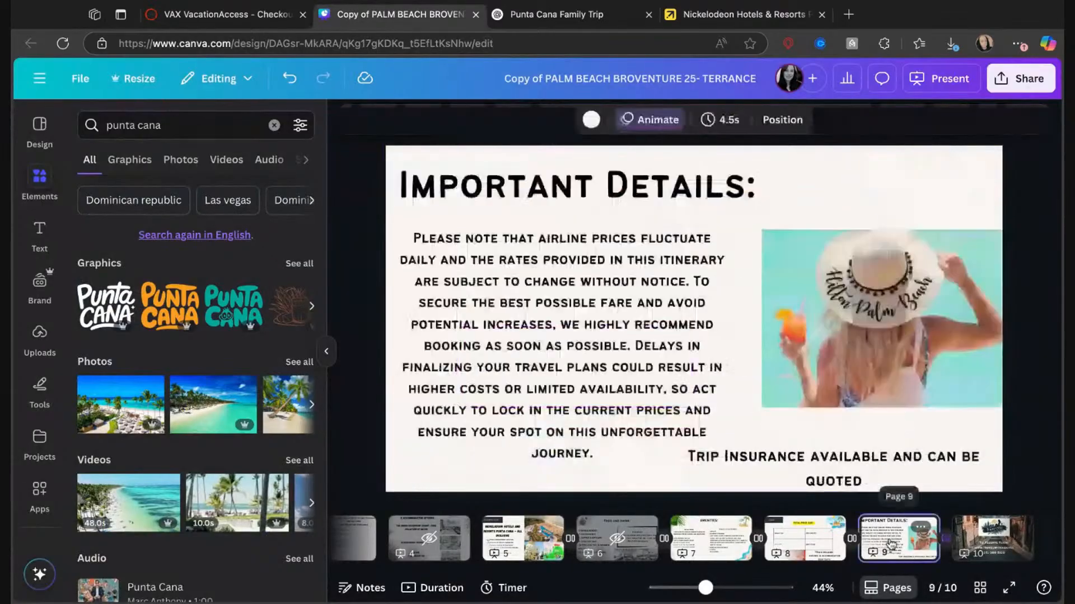
pyautogui.click(815, 464)
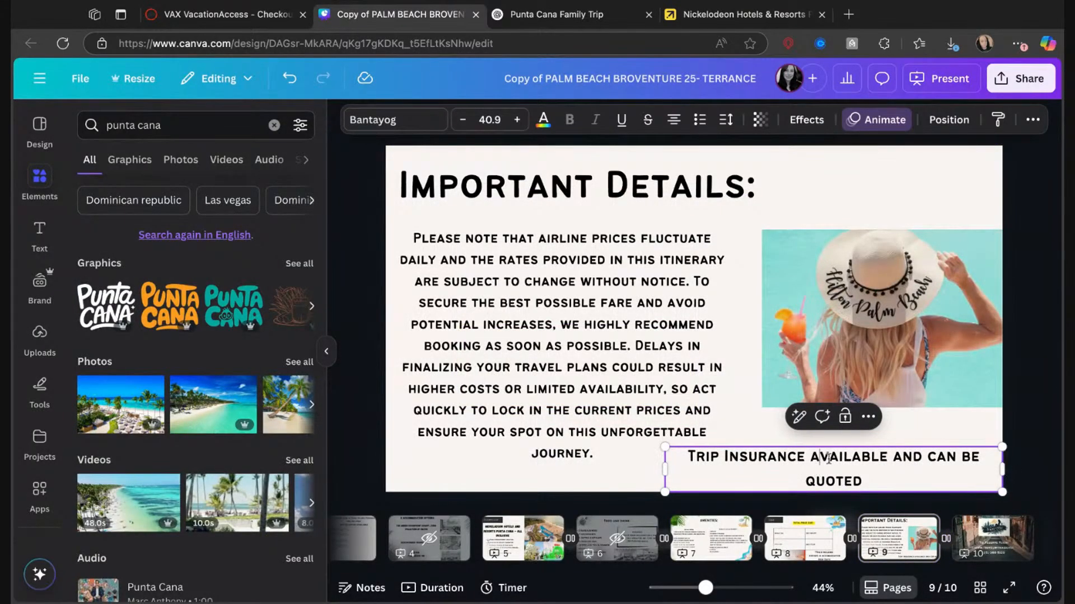
pyautogui.doubleClick(866, 482)
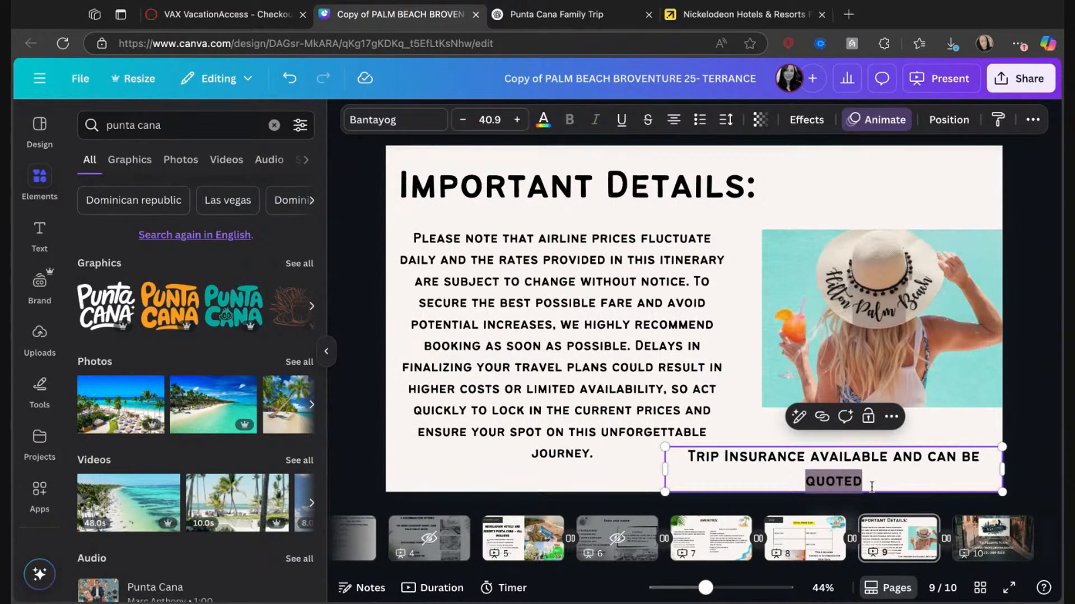
pyautogui.write('added For ')
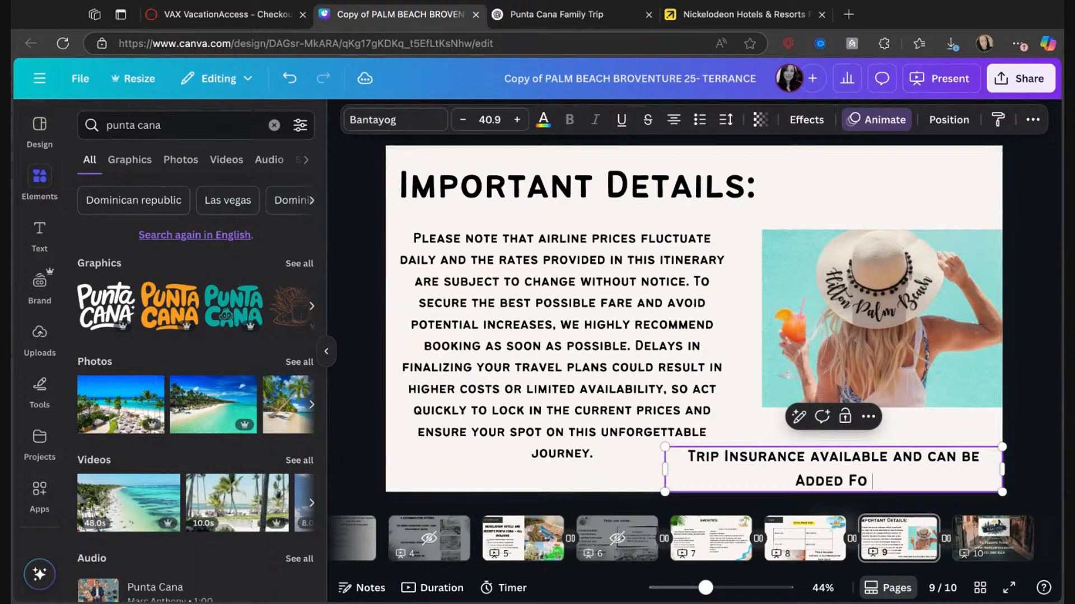
pyautogui.write('$386')
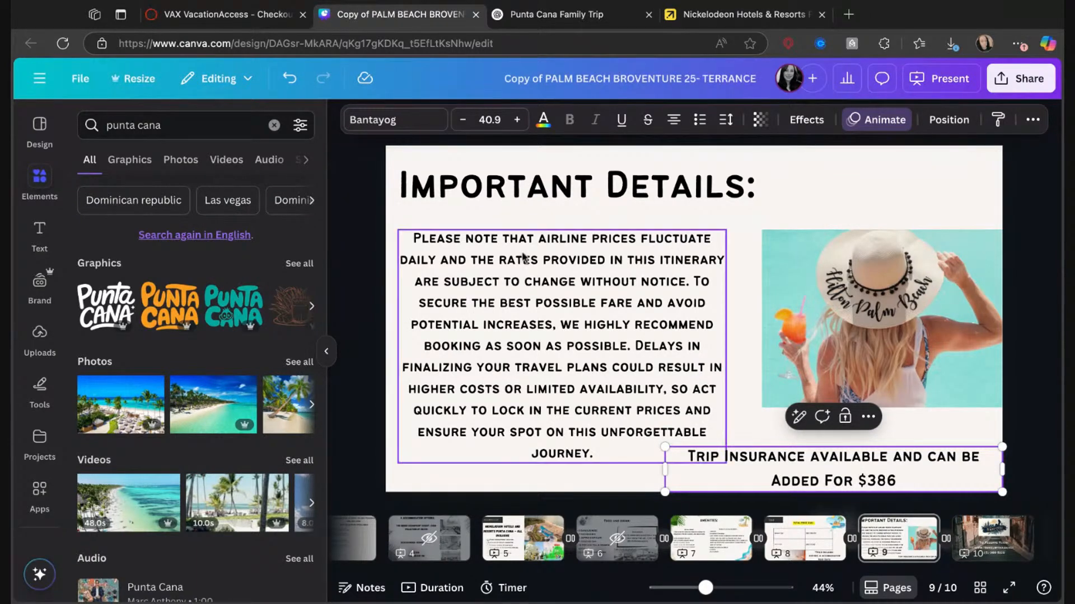
# Recheck the travel protection price in VAX and complete the trip insurance amount in Canva as $386.96.
pyautogui.click(259, 19)
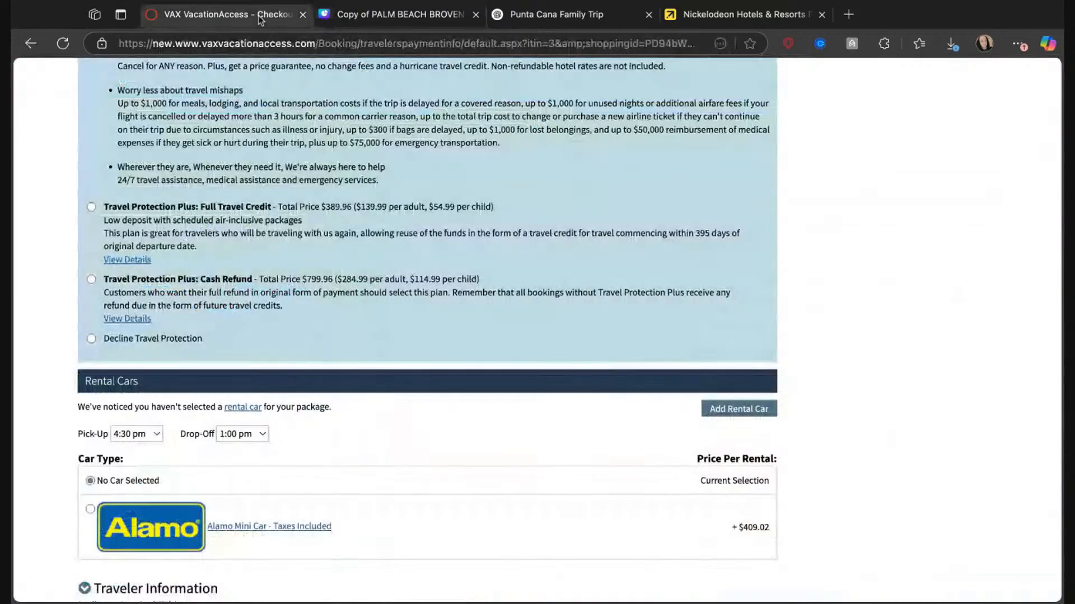
pyautogui.click(378, 21)
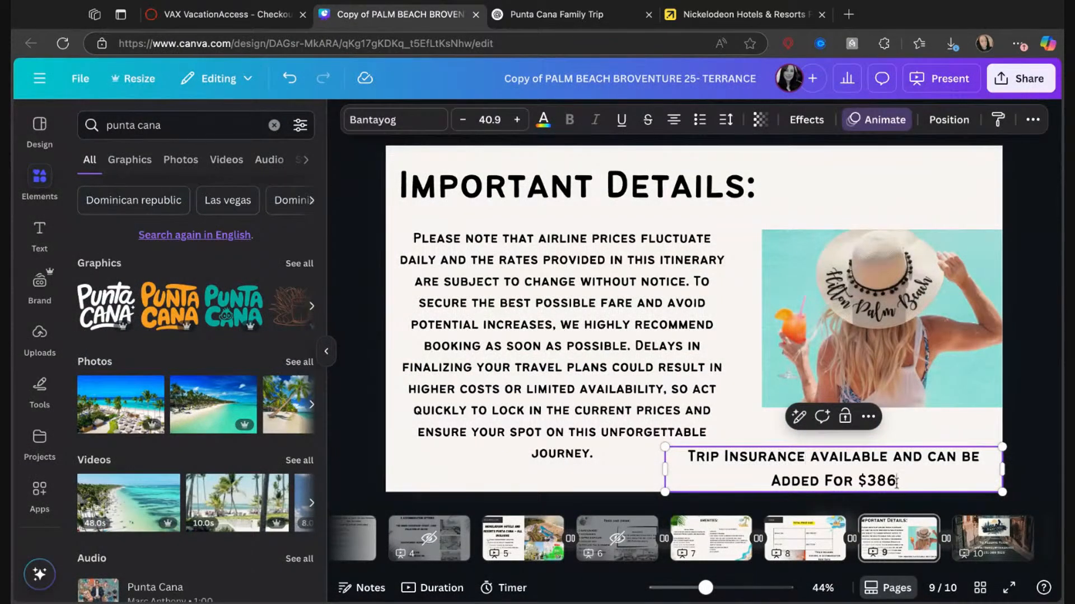
pyautogui.write('.96')
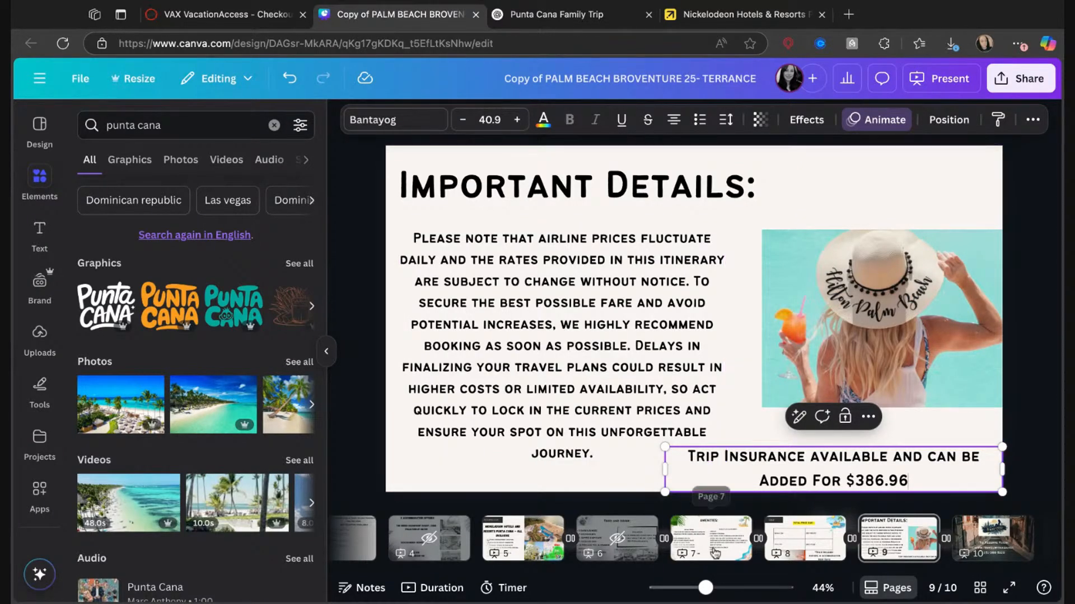
# Return to the Cost page, then look up the deposit and full payment amounts in VAX's payment information.
pyautogui.rightClick(786, 487)
pyautogui.rightClick(793, 543)
pyautogui.click(794, 541)
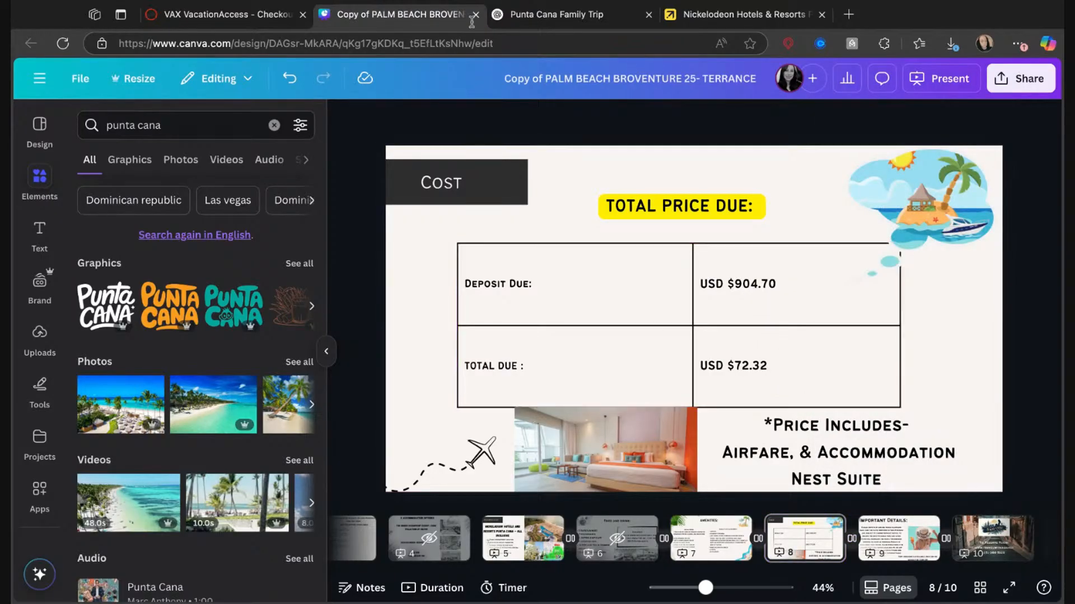
pyautogui.click(220, 14)
pyautogui.scroll(-10, 377, 361)
pyautogui.scroll(-20, 375, 359)
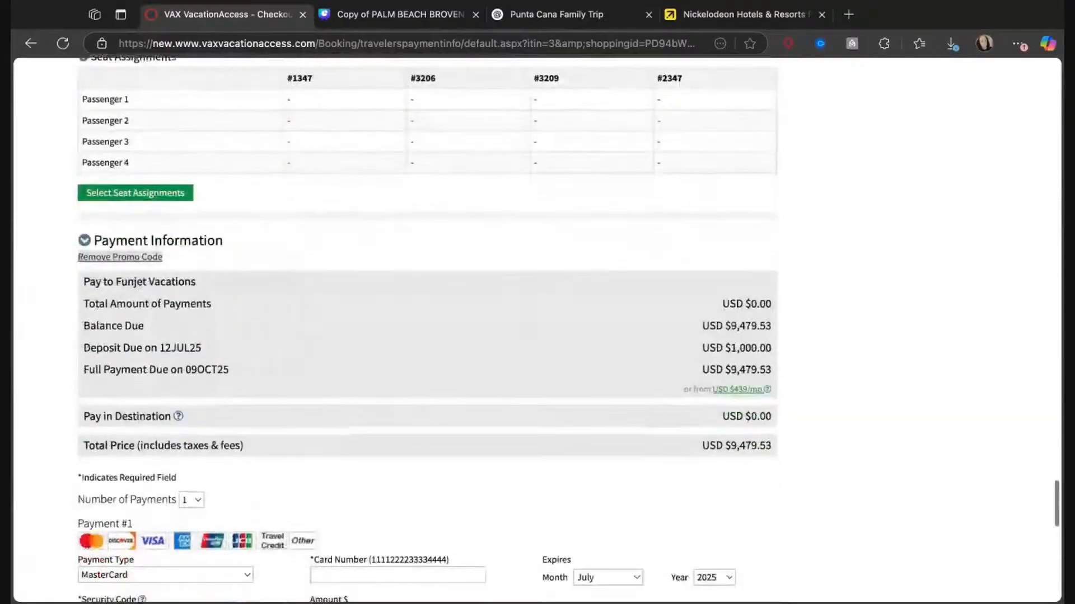
# Copy the deposit amount from VAX's payment information and set the Deposit Due value in Canva's cost table to USD $1,000.00.
pyautogui.moveTo(727, 348); pyautogui.dragTo(757, 348)
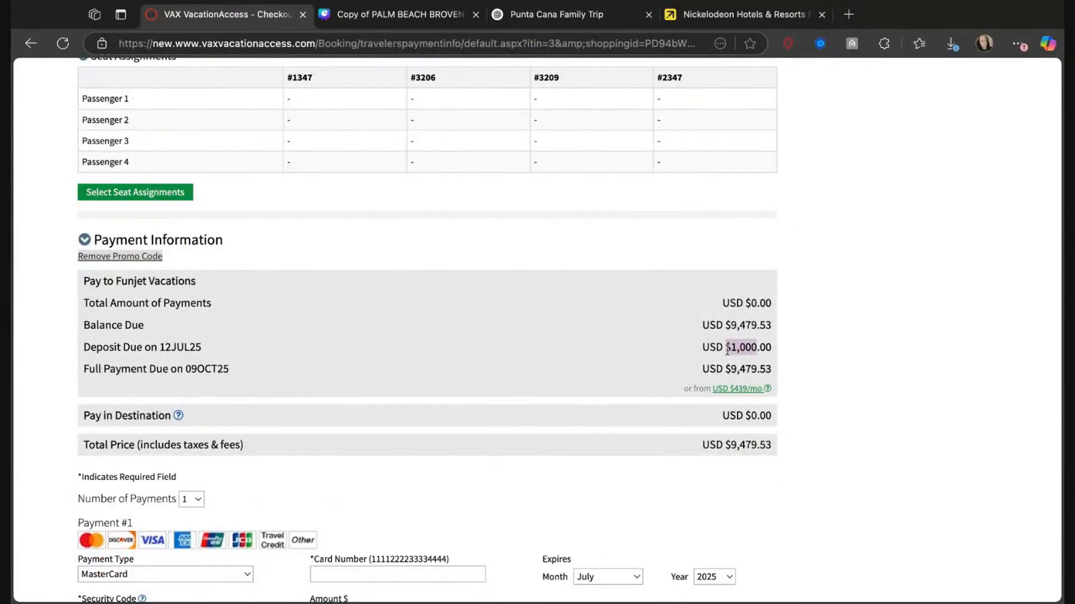
pyautogui.doubleClick(727, 348)
pyautogui.hotkey('ctrl', 'c')
pyautogui.click(428, 26)
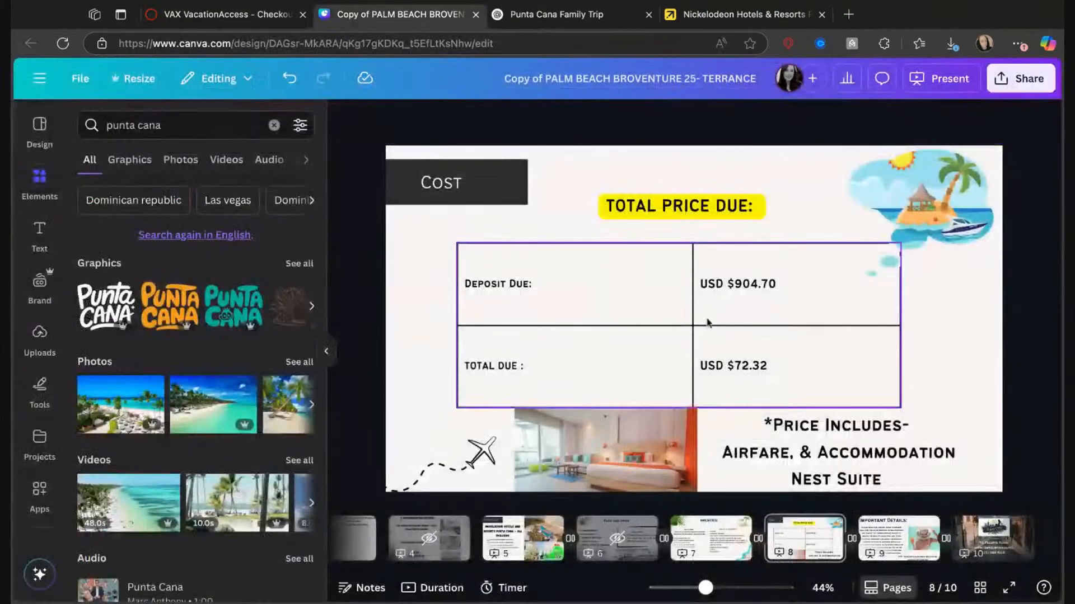
pyautogui.click(753, 320)
pyautogui.doubleClick(782, 286)
pyautogui.click(777, 284)
pyautogui.hotkey('shift', 'Left')
pyautogui.hotkey('shift', 'Left')
pyautogui.hotkey('shift', 'Left')
pyautogui.hotkey('shift', 'Left')
pyautogui.hotkey('shift', 'Left')
pyautogui.hotkey('shift', 'Left')
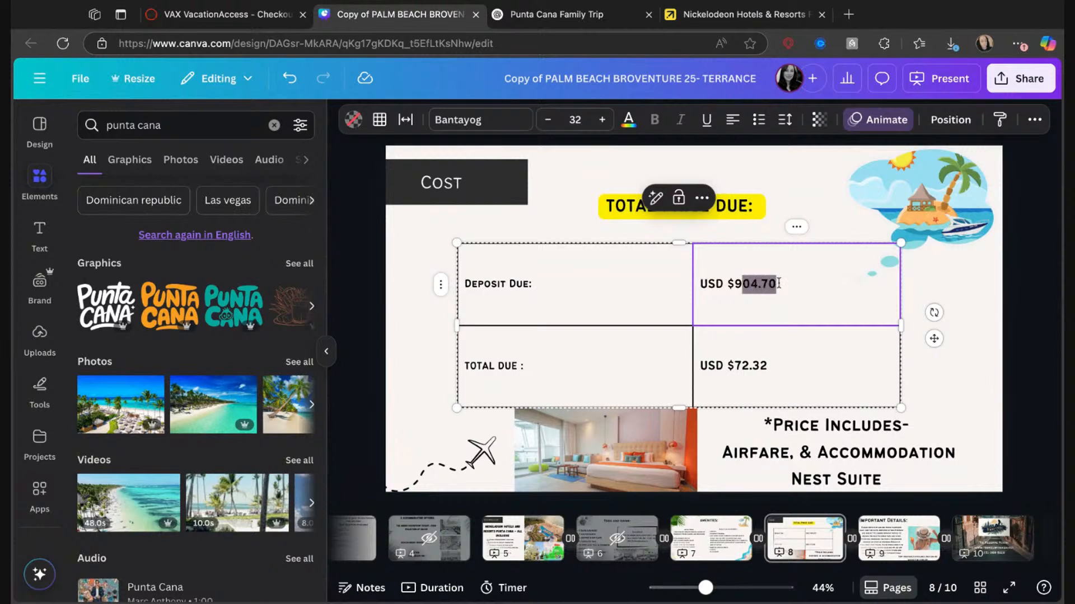
pyautogui.hotkey('ctrl', 'v')
pyautogui.press('BackSpace')
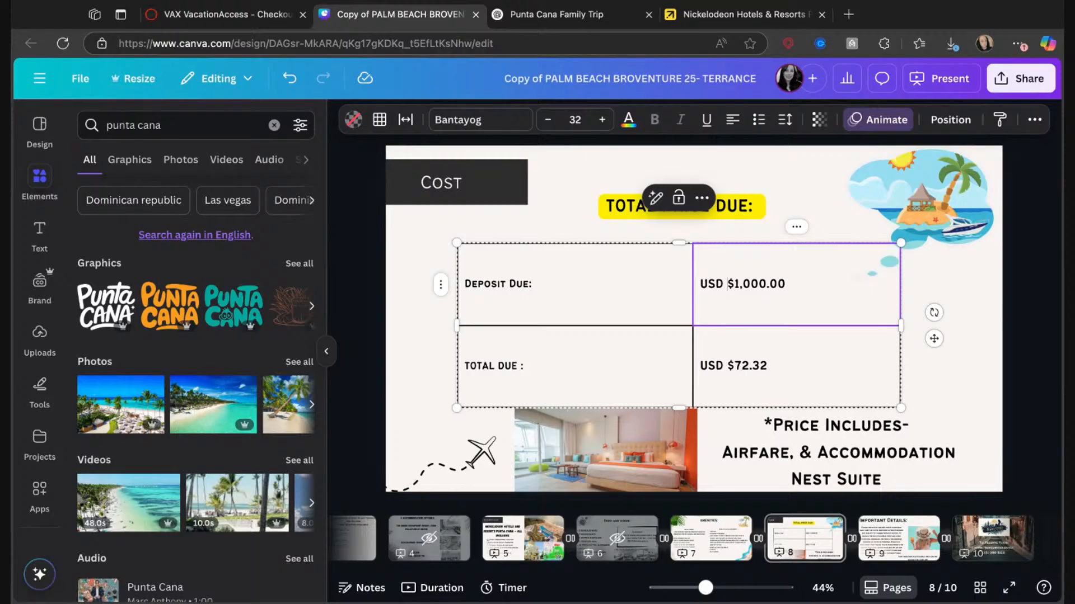
pyautogui.press('Escape')
# Copy the full payment amount from VAX and set the TOTAL DUE value in Canva's cost table to USD $9,479.53.
pyautogui.click(255, 15)
pyautogui.scroll(-2, 495, 455)
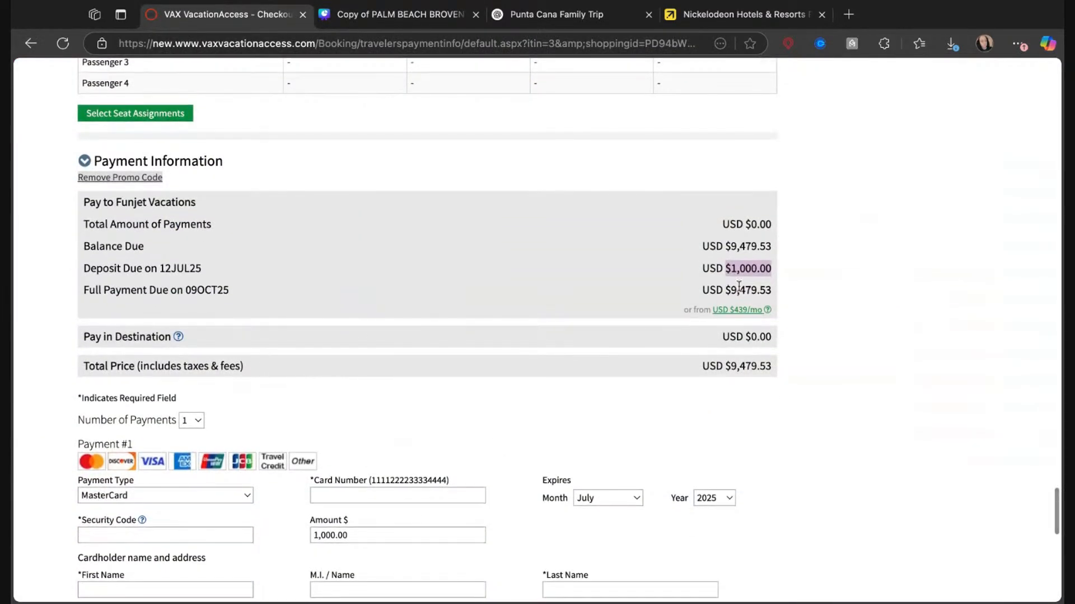
pyautogui.doubleClick(727, 292)
pyautogui.press('super+c')
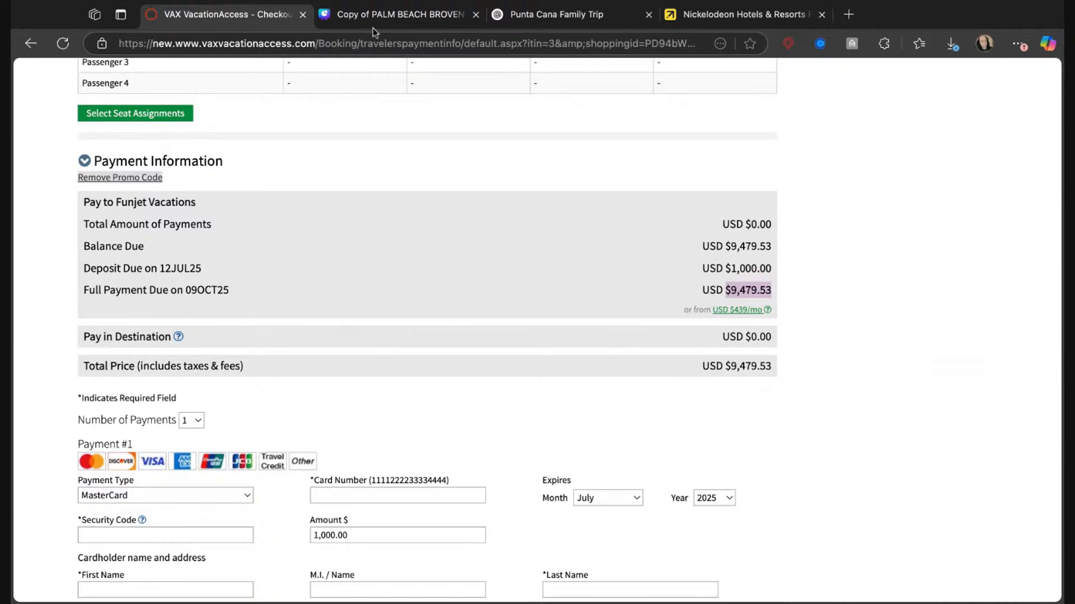
pyautogui.click(352, 17)
pyautogui.click(778, 365)
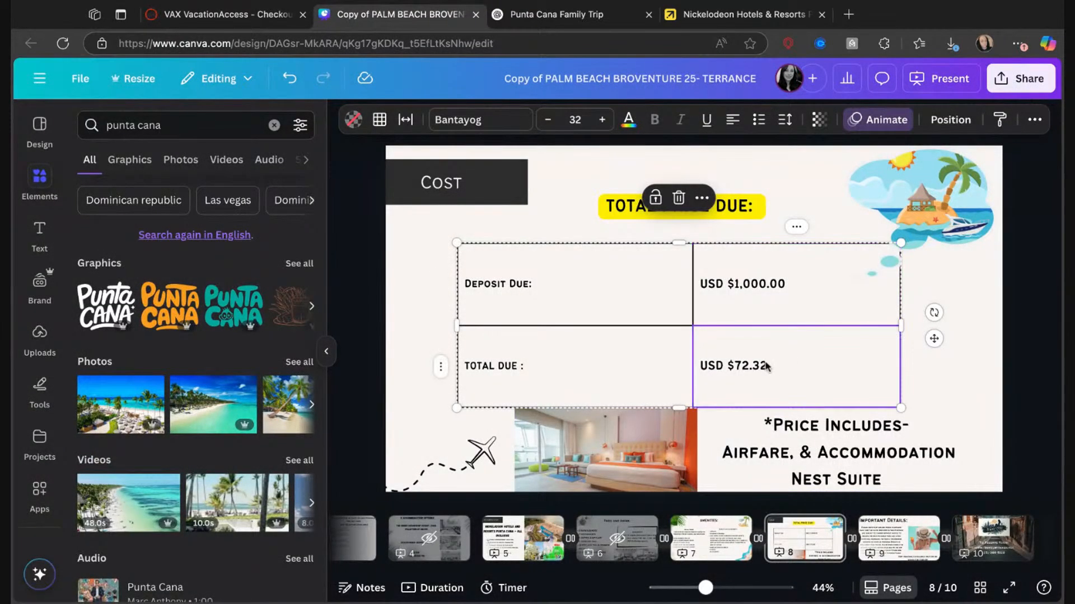
pyautogui.click(769, 365)
pyautogui.doubleClick(764, 365)
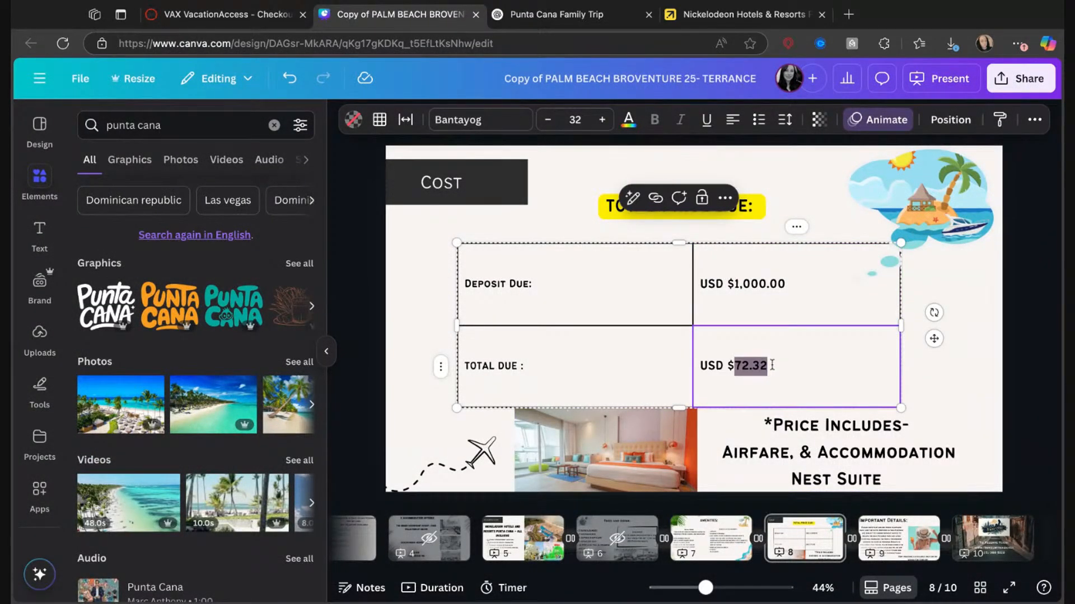
pyautogui.press('super+v')
pyautogui.press('Left')
pyautogui.press('Left')
pyautogui.press('Left')
pyautogui.press('Left')
pyautogui.press('Left')
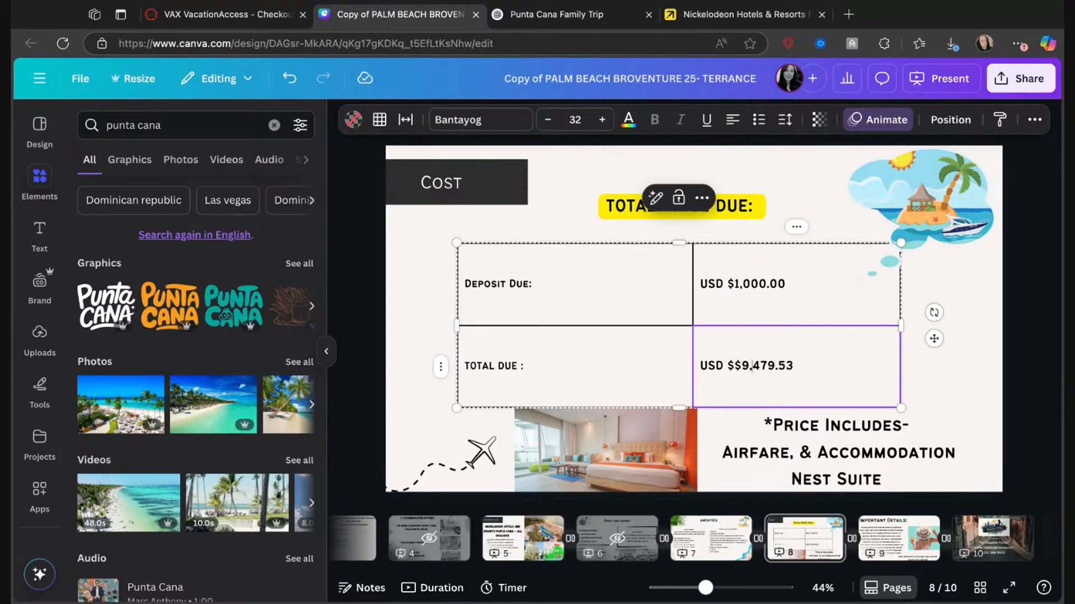
pyautogui.press('BackSpace')
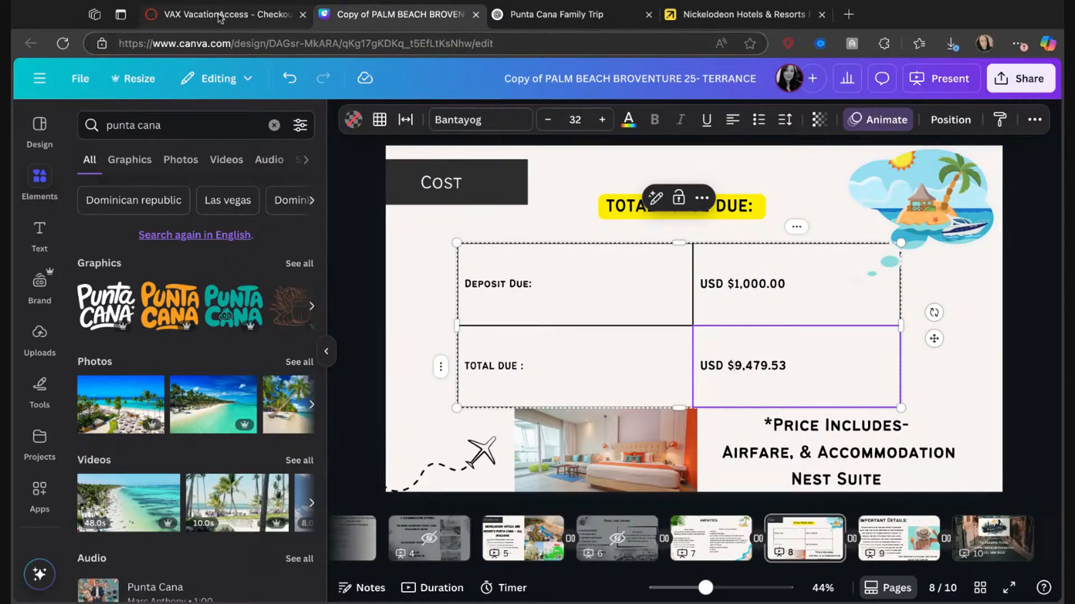
# Check the deposit due date in VAX, then change the deposit label in Canva's cost table to "Deposit Due July 11th:".
pyautogui.hotkey('ctrl', 'shift', 'Tab')
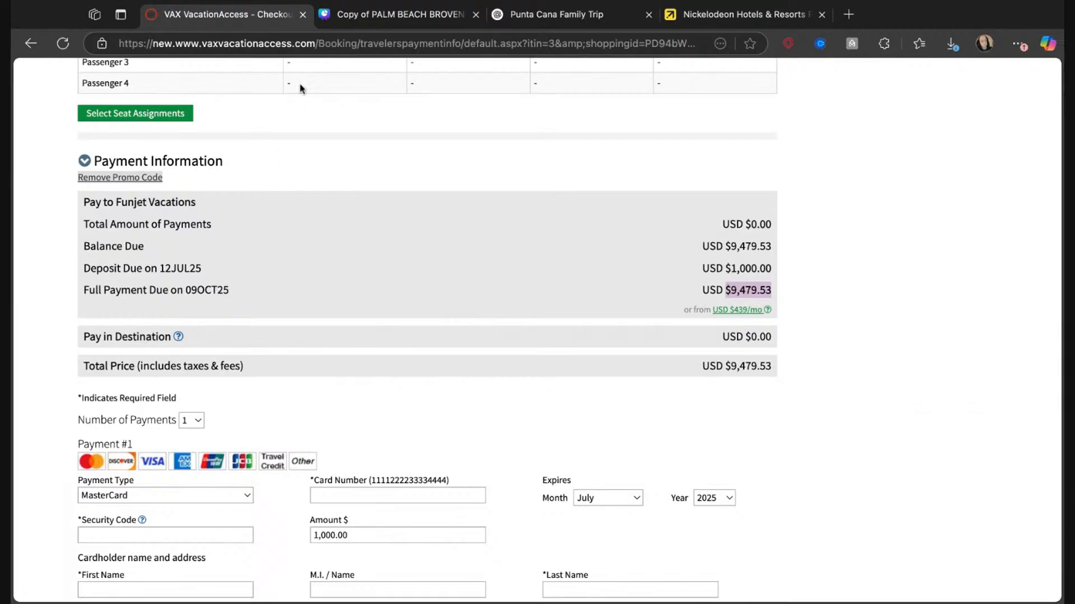
pyautogui.hotkey('ctrl', 'Tab')
pyautogui.click(523, 285)
pyautogui.doubleClick(529, 286)
pyautogui.click(553, 285)
pyautogui.write('Ju')
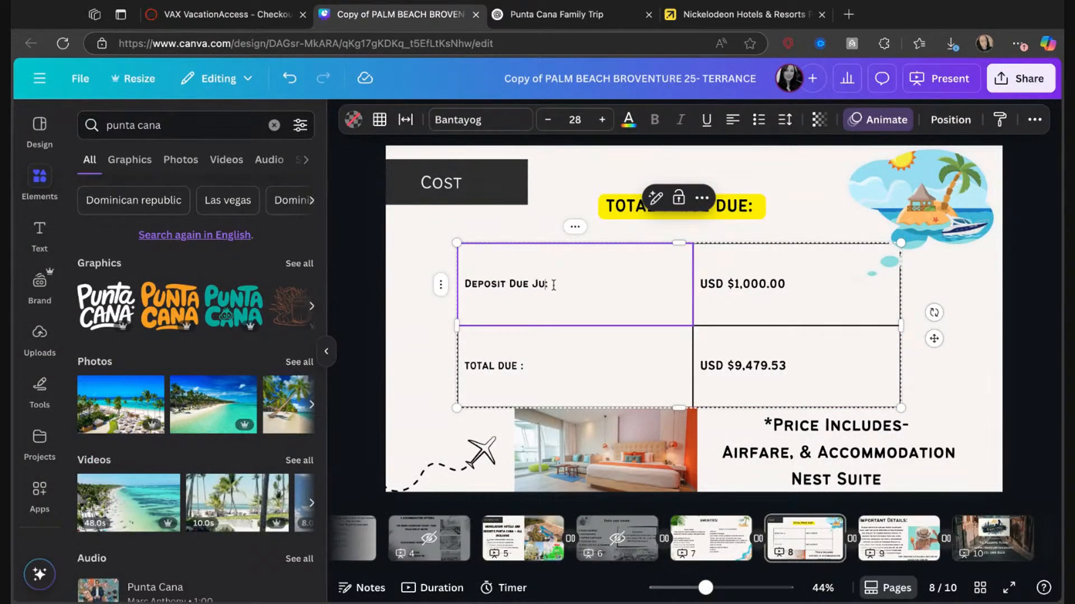
pyautogui.write('ly 11')
pyautogui.press('Delete')
pyautogui.write('th')
# Check the full payment due date in VAX, then change the total label in Canva's cost table to "TOTAL DUE OCT 1ST:".
pyautogui.click(514, 380)
pyautogui.doubleClick(515, 367)
pyautogui.click(514, 367)
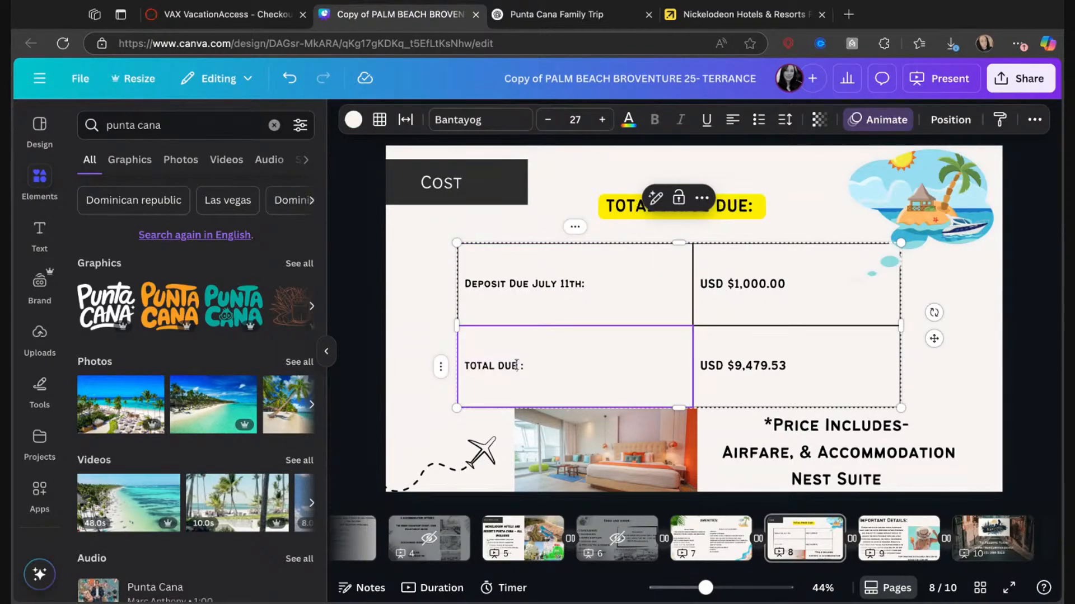
pyautogui.click(223, 23)
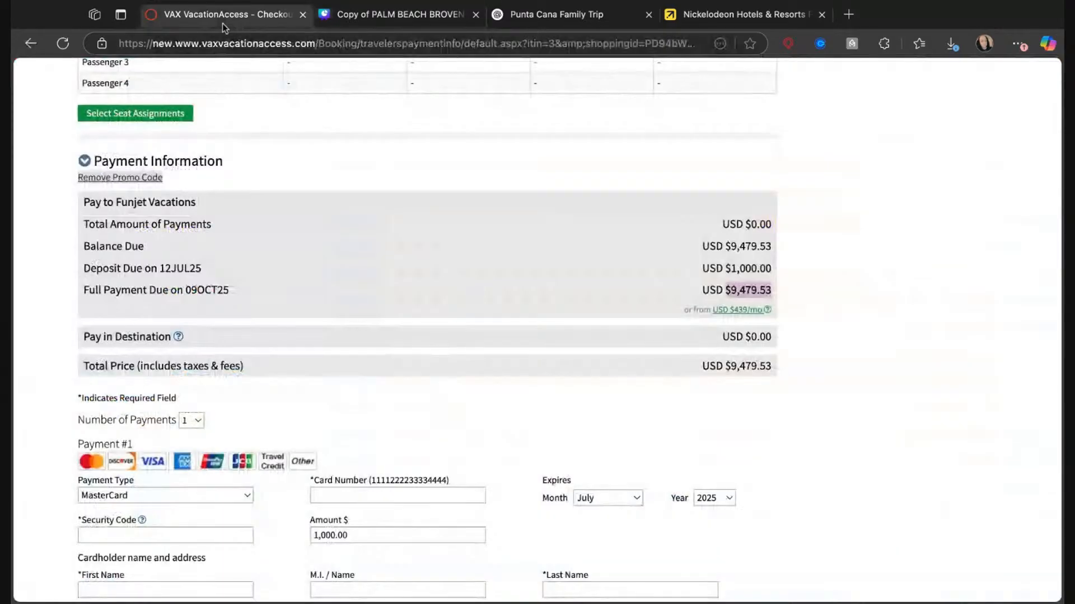
pyautogui.click(391, 14)
pyautogui.doubleClick(521, 367)
pyautogui.click(521, 367)
pyautogui.write('OCT 1st')
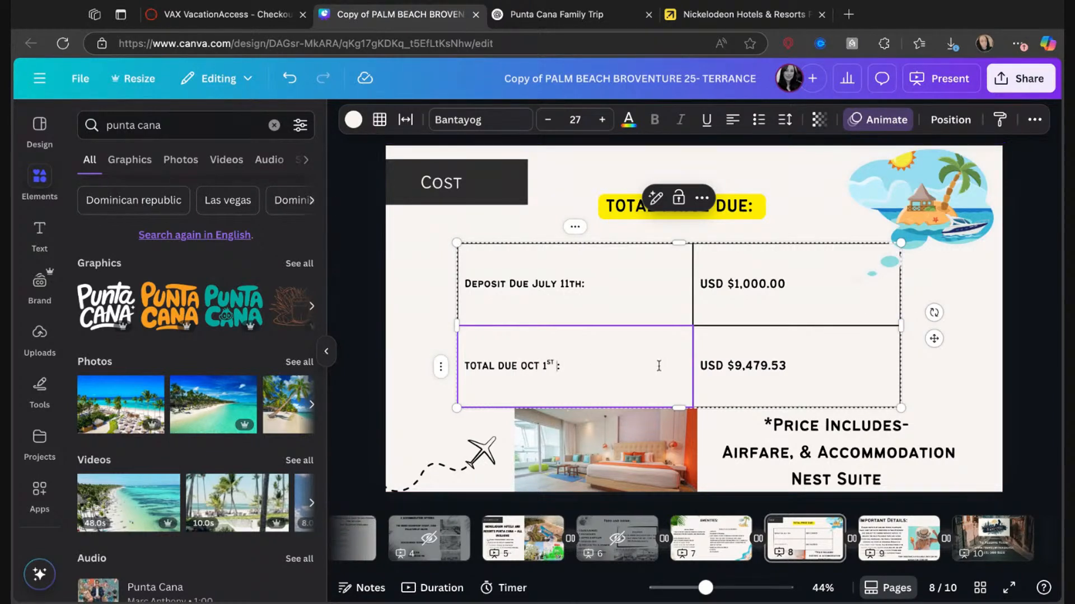
pyautogui.press('Delete')
pyautogui.press('BackSpace')
pyautogui.press('BackSpace')
pyautogui.write('ST')
pyautogui.click(958, 384)
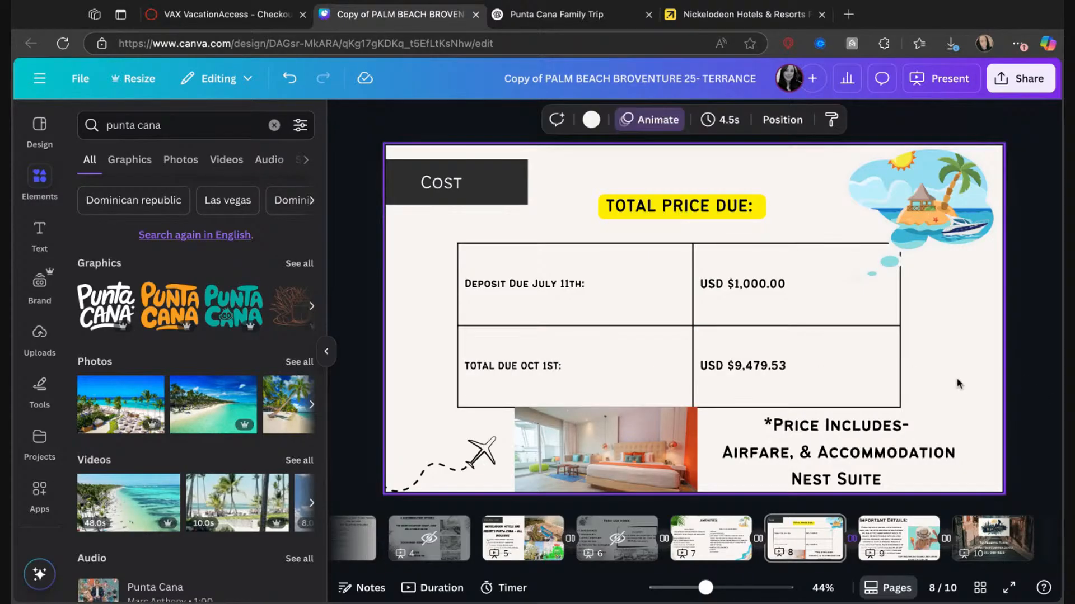
# Center the text of the deposit and total due labels in the cost table.
pyautogui.click(498, 286)
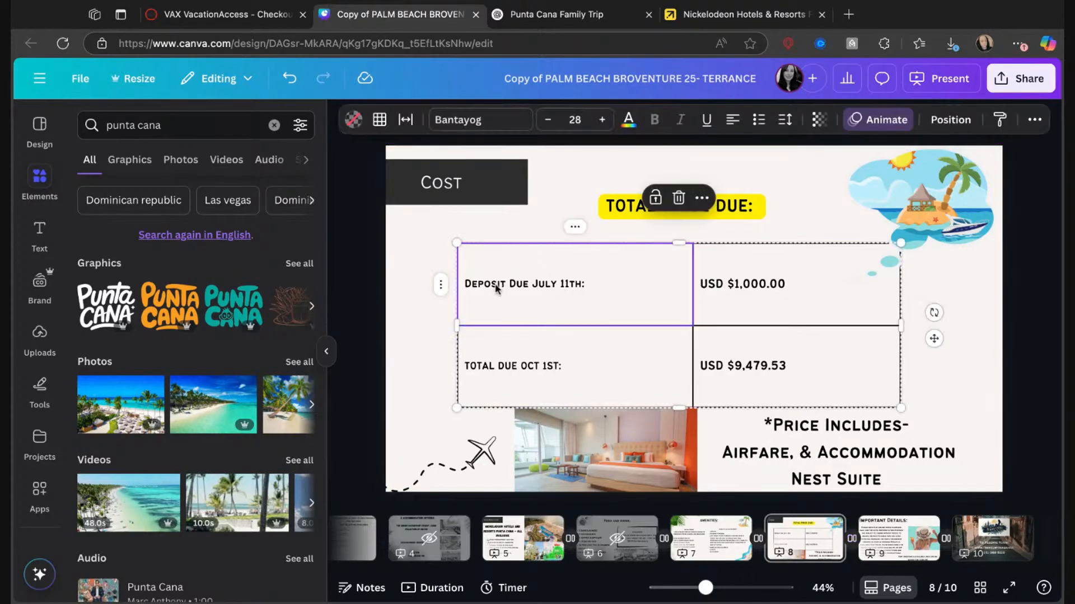
pyautogui.doubleClick(528, 288)
pyautogui.click(732, 119)
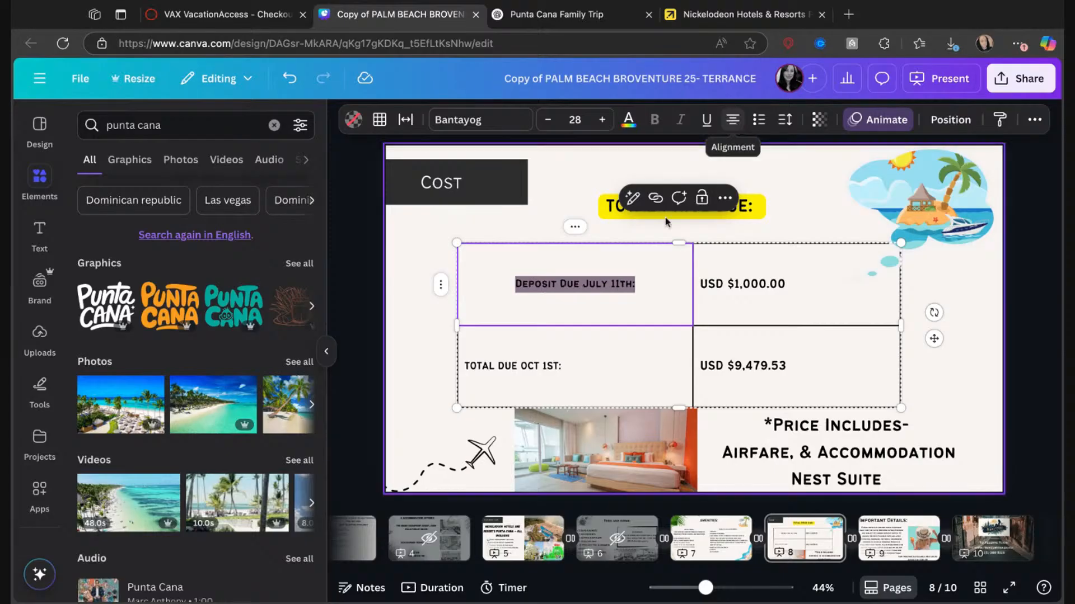
pyautogui.click(545, 363)
pyautogui.doubleClick(546, 364)
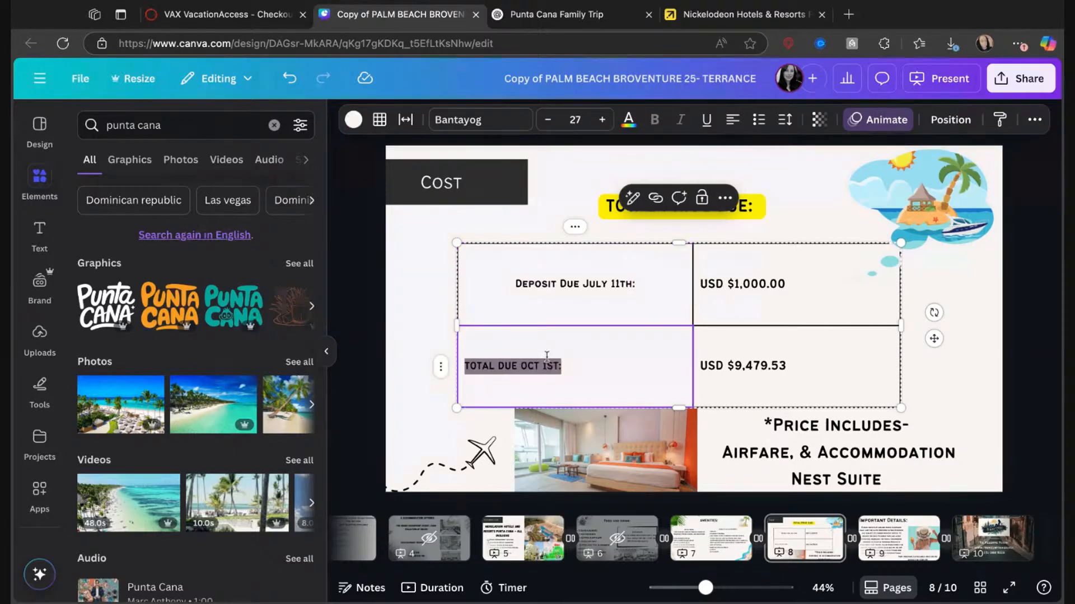
pyautogui.click(732, 120)
pyautogui.click(899, 227)
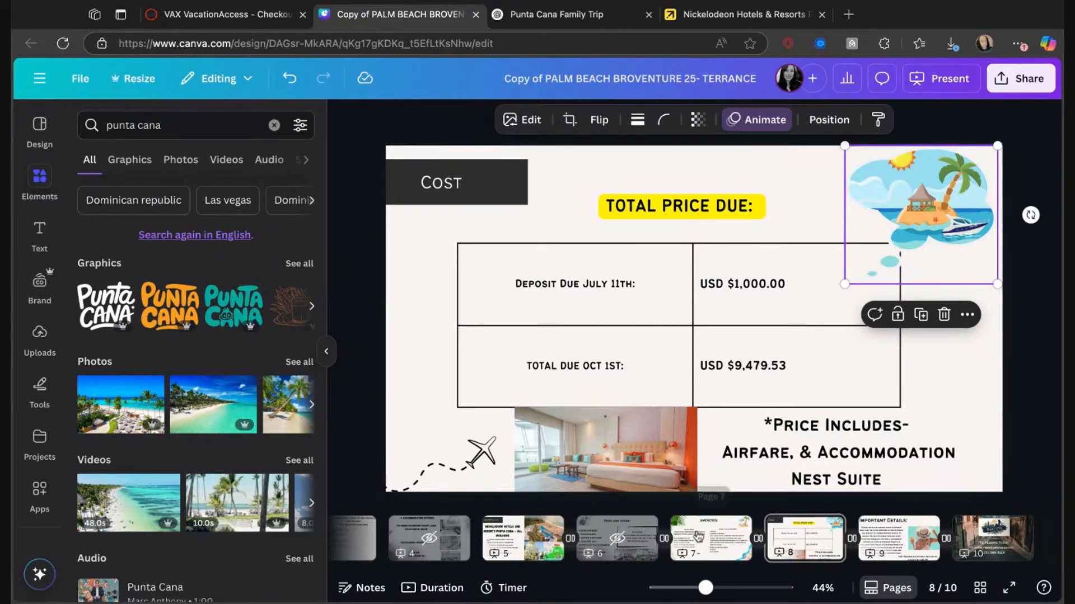
# Delete the Hilton Palm Beach hat photo from the Important Details page.
pyautogui.click(899, 539)
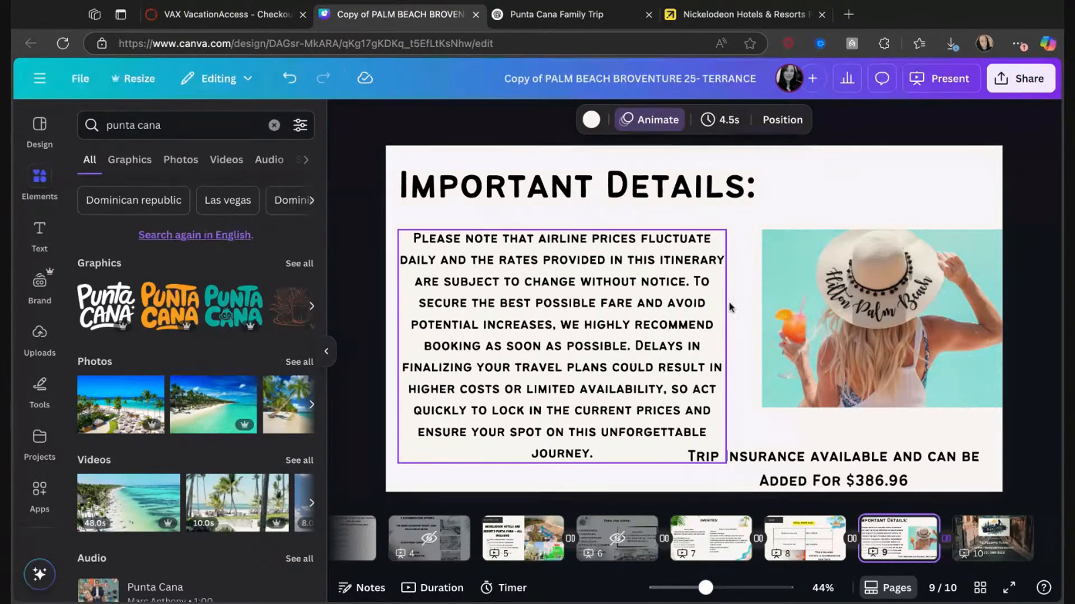
pyautogui.click(866, 322)
pyautogui.press('Escape')
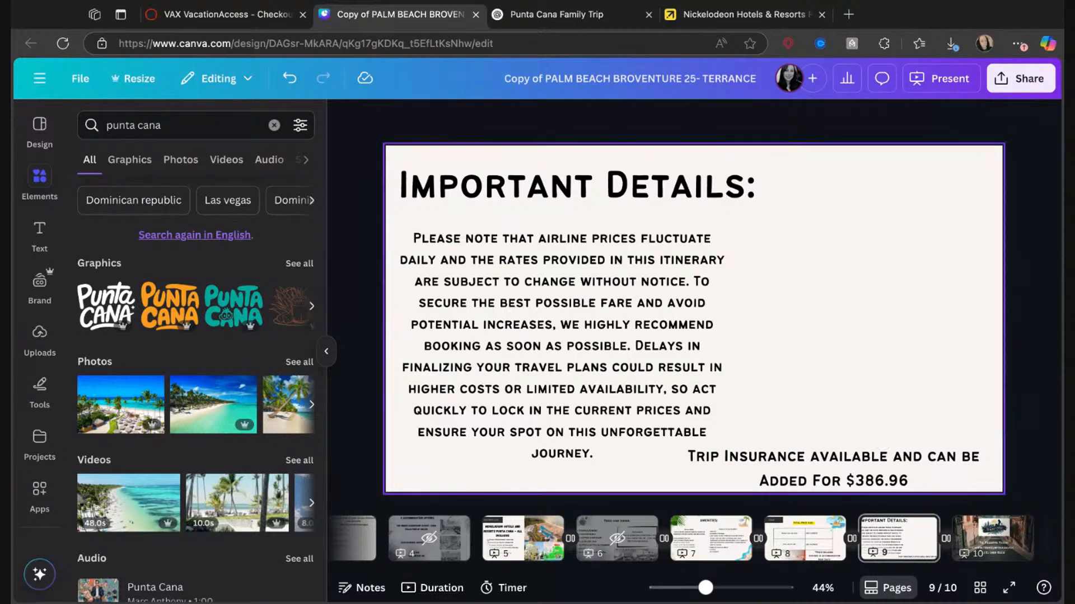
# Browse the Nickelodeon resort's photo gallery on Expedia and copy the photo of the family posing with the green turtle character.
pyautogui.click(721, 16)
pyautogui.scroll(-15, 700, 369)
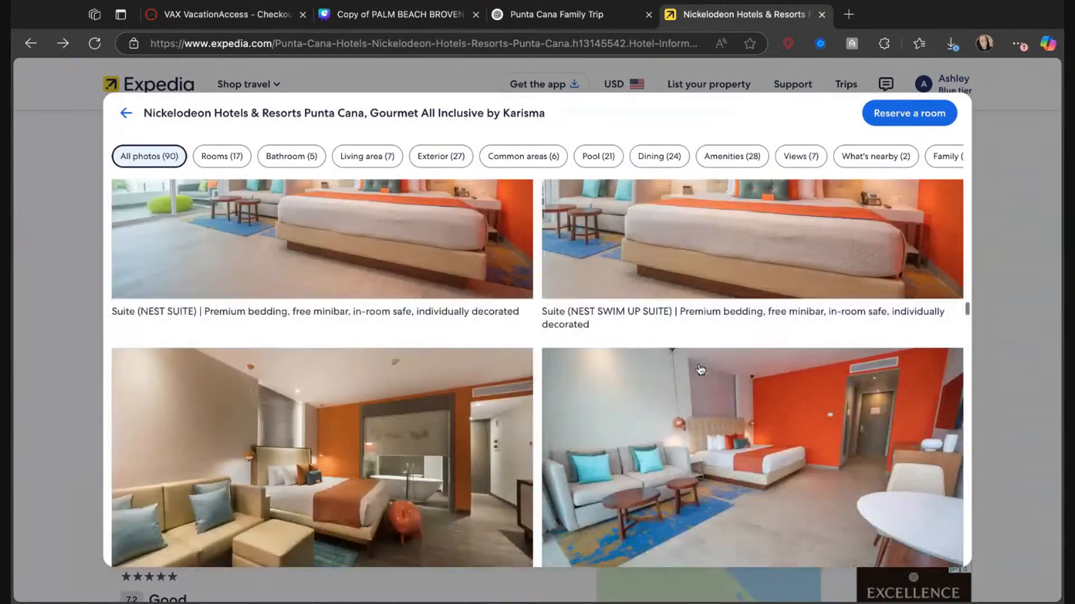
pyautogui.scroll(-12, 699, 370)
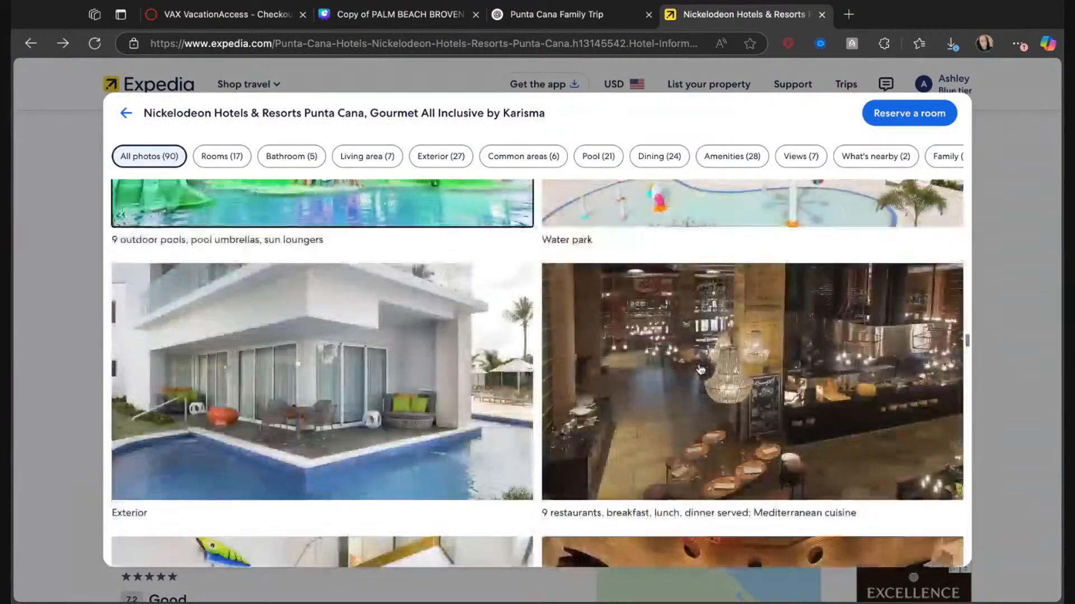
pyautogui.scroll(-12, 539, 375)
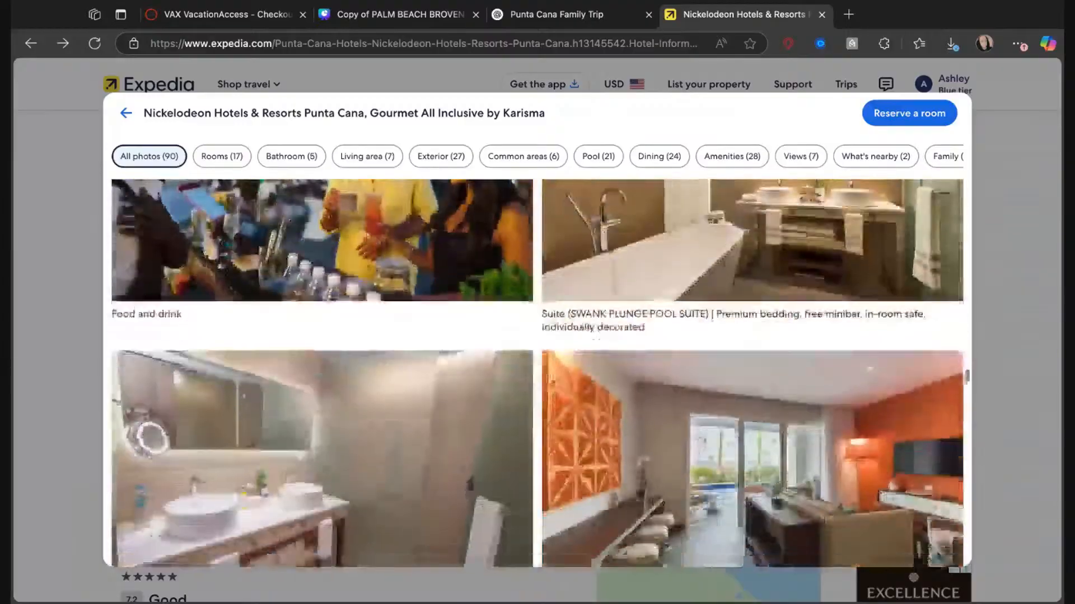
pyautogui.scroll(-5, 539, 375)
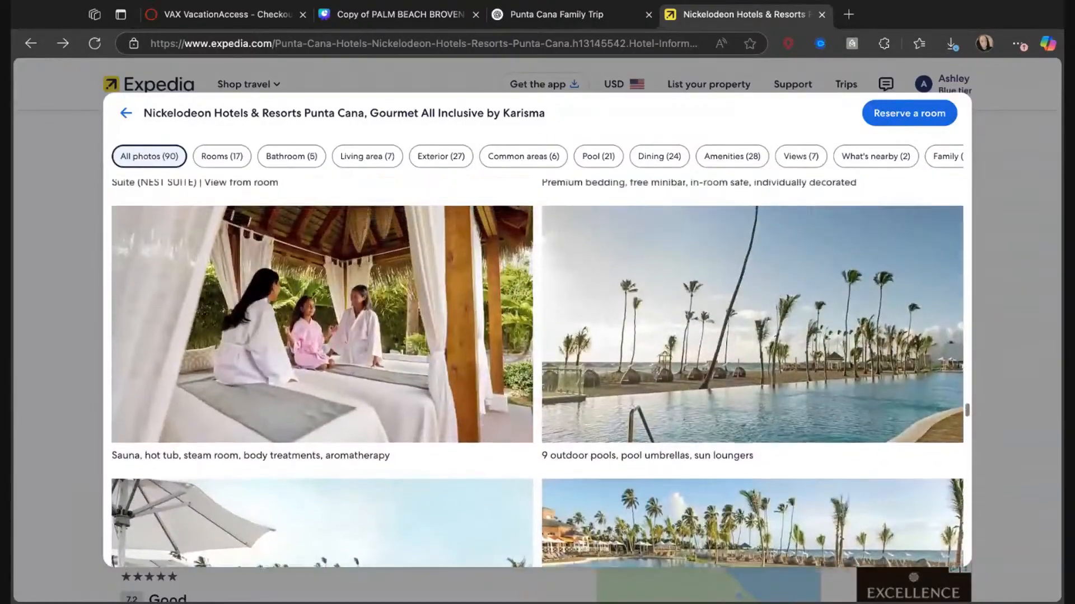
pyautogui.scroll(2, 679, 343)
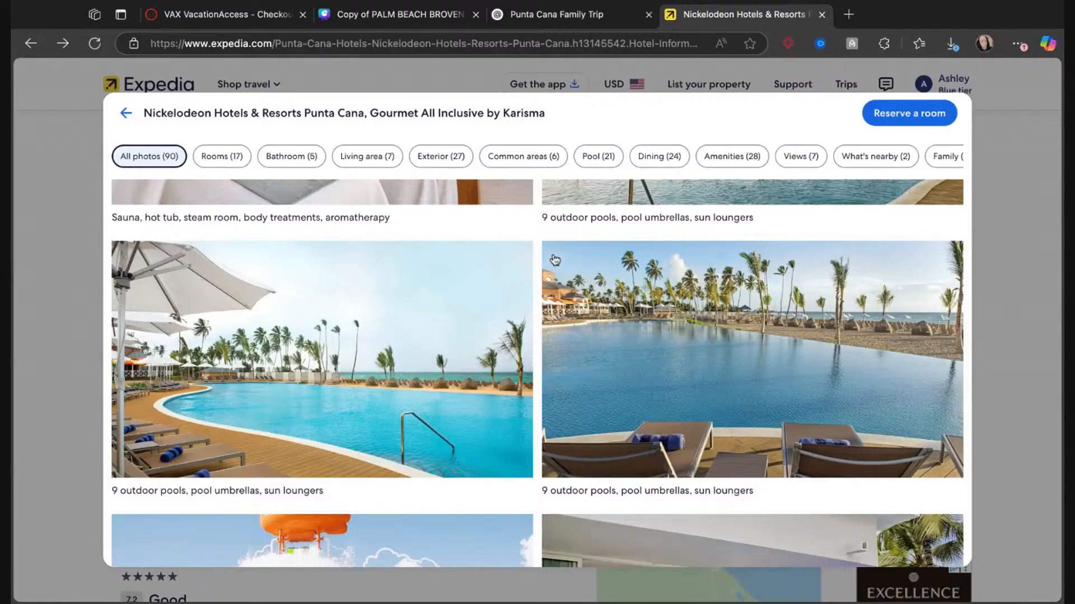
pyautogui.scroll(-5, 555, 263)
pyautogui.scroll(5, 555, 263)
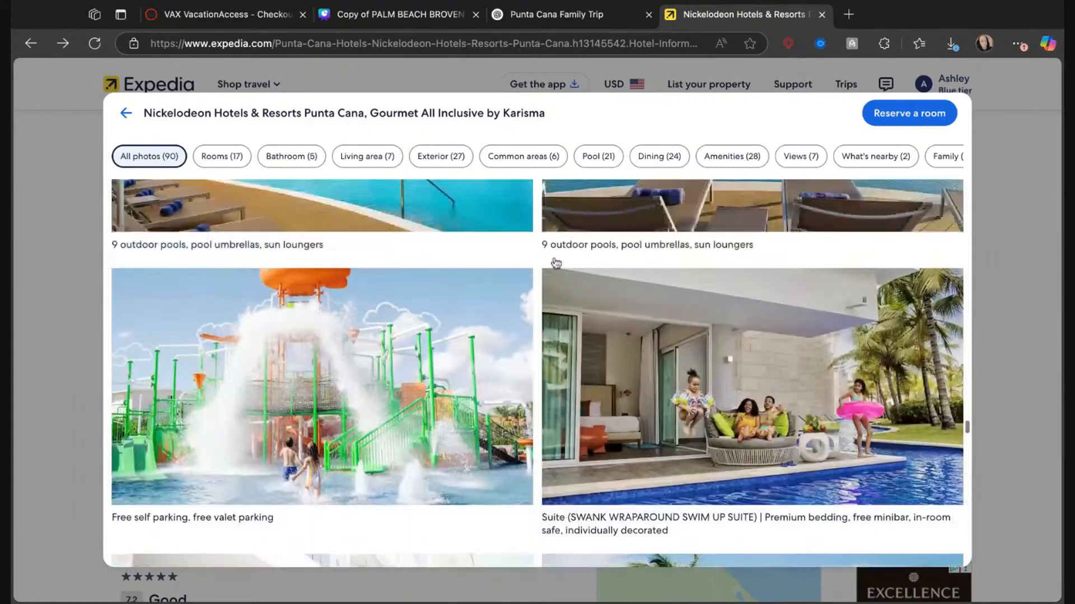
pyautogui.scroll(-10, 555, 263)
pyautogui.scroll(1, 556, 258)
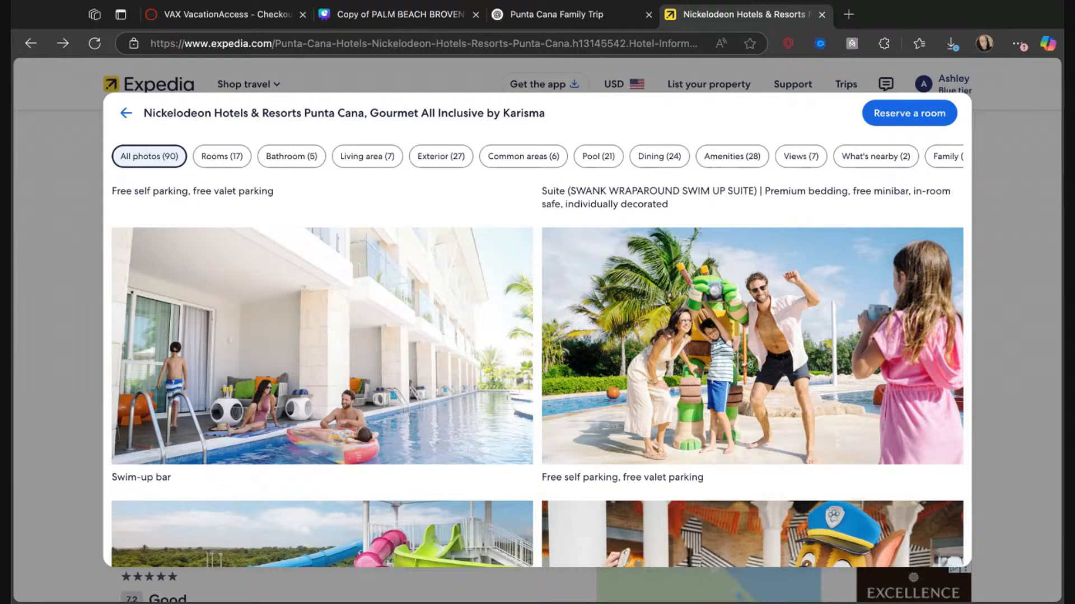
# Paste the copied family photo onto Canva's Important Details page, shrink it and place it beside the paragraph, above the insurance note.
pyautogui.click(368, 17)
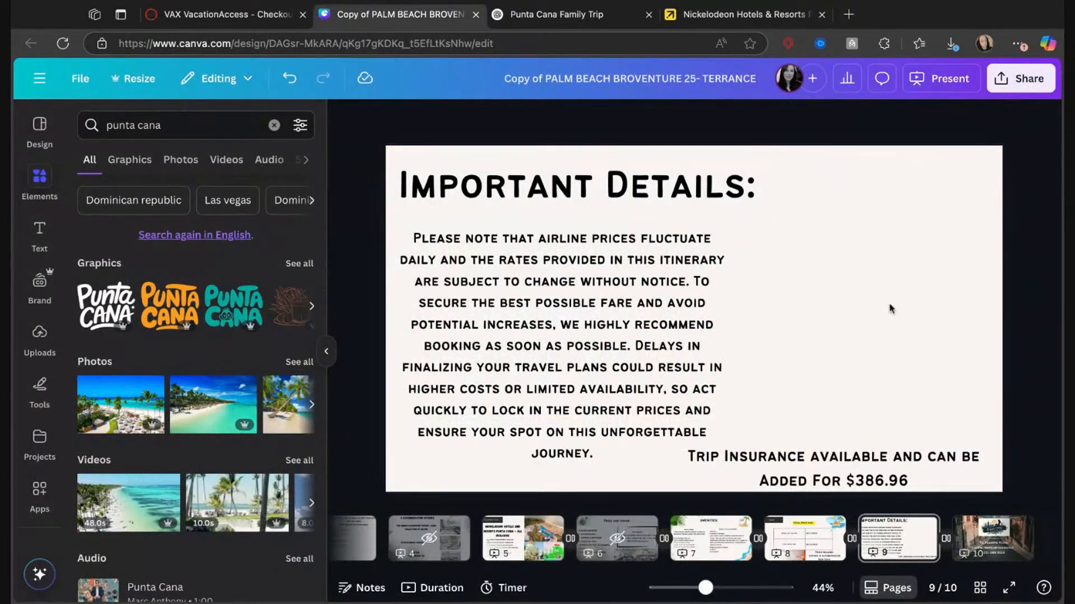
pyautogui.click(911, 295)
pyautogui.press('super+v')
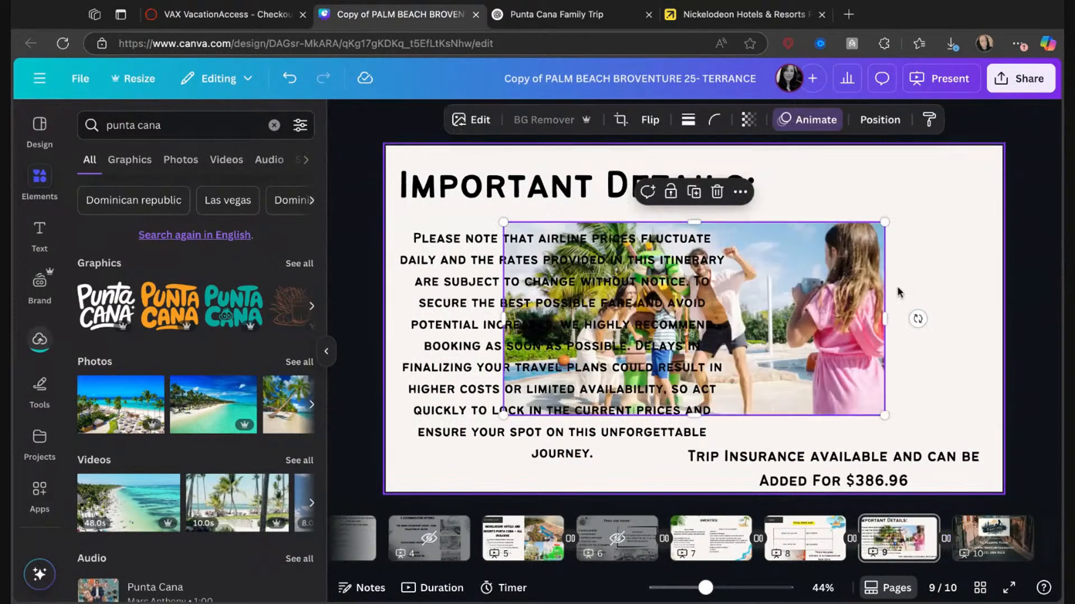
pyautogui.moveTo(796, 286); pyautogui.dragTo(987, 288)
pyautogui.moveTo(924, 327); pyautogui.dragTo(838, 327)
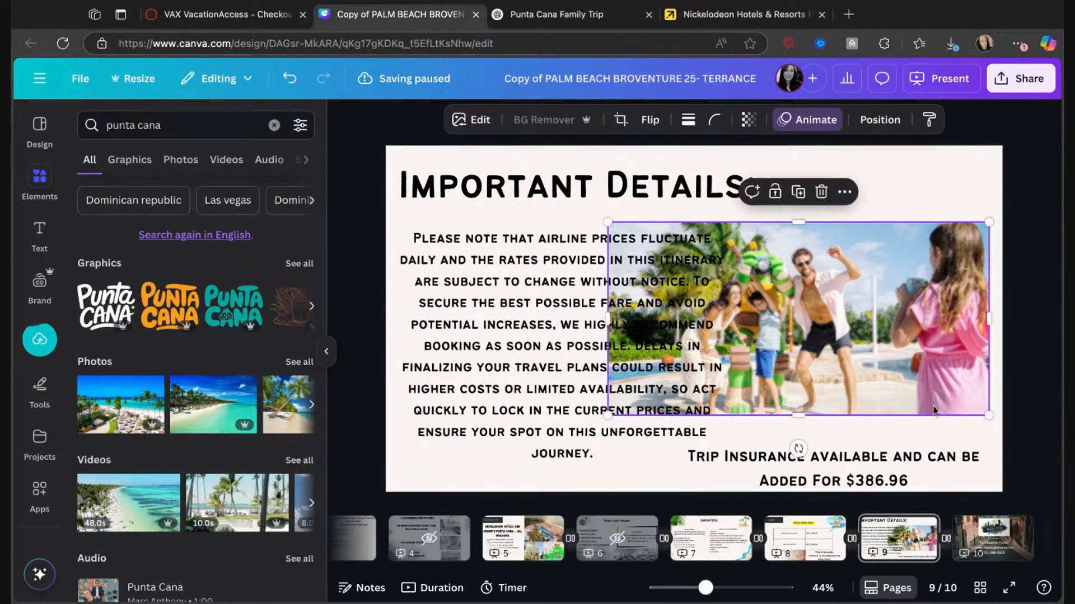
pyautogui.moveTo(988, 415); pyautogui.dragTo(873, 357)
pyautogui.moveTo(811, 307); pyautogui.dragTo(935, 347)
pyautogui.click(813, 215)
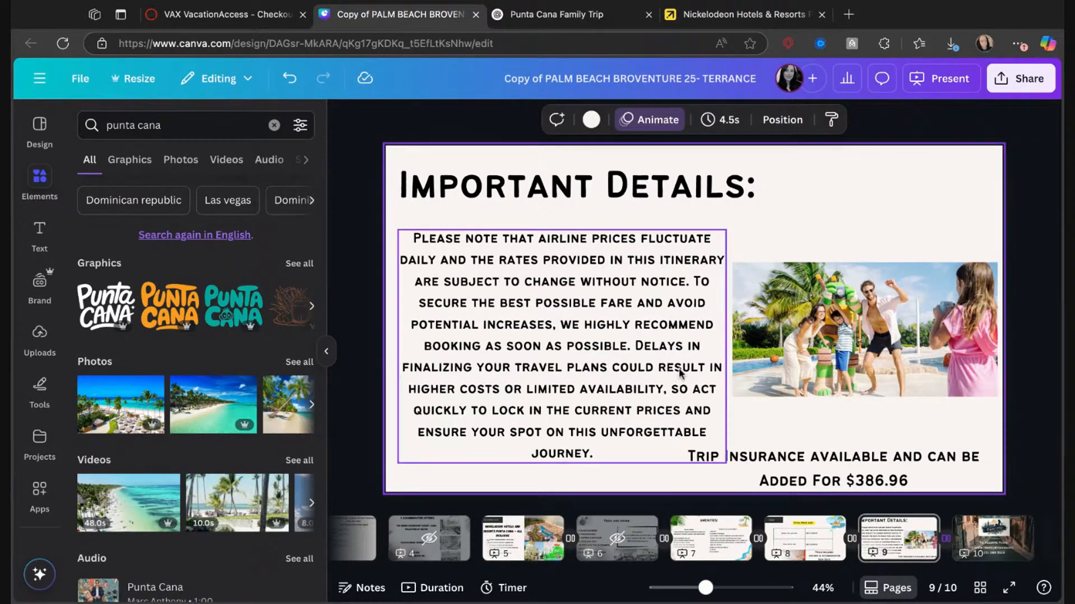
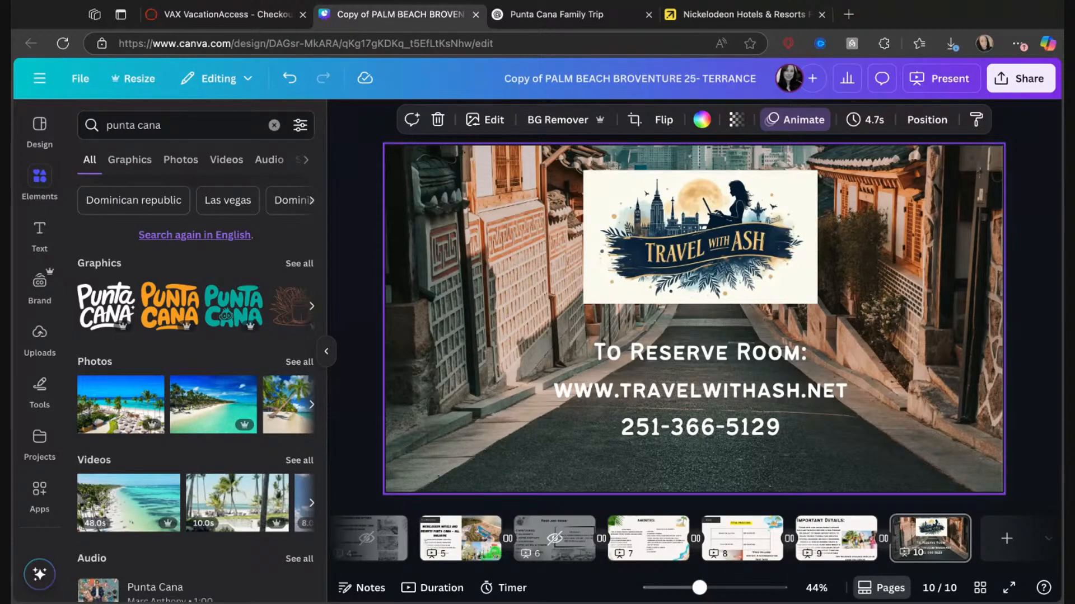
pyautogui.click(1028, 79)
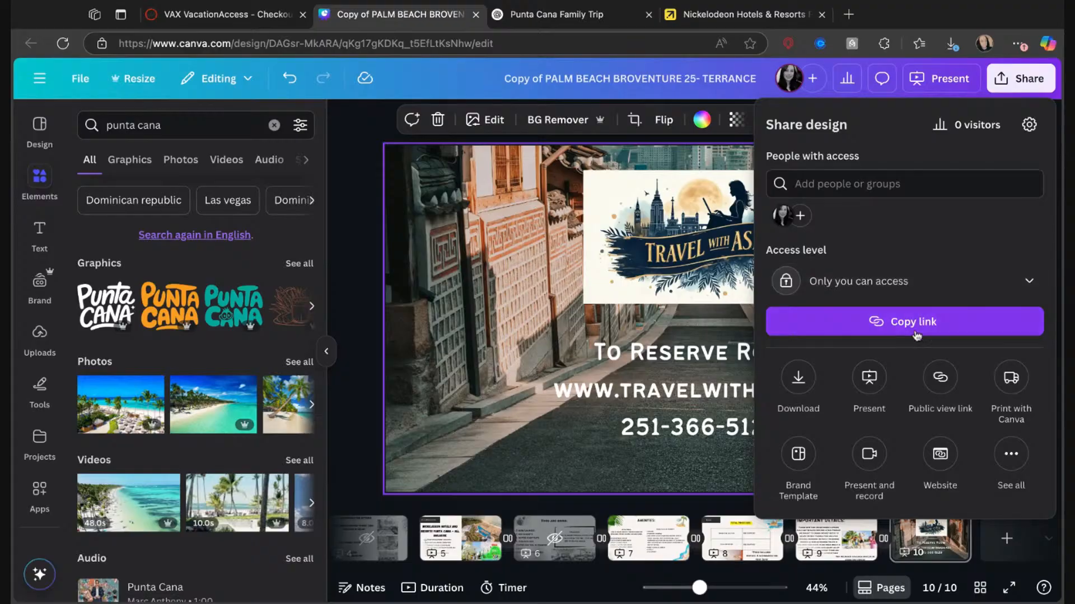
pyautogui.click(940, 381)
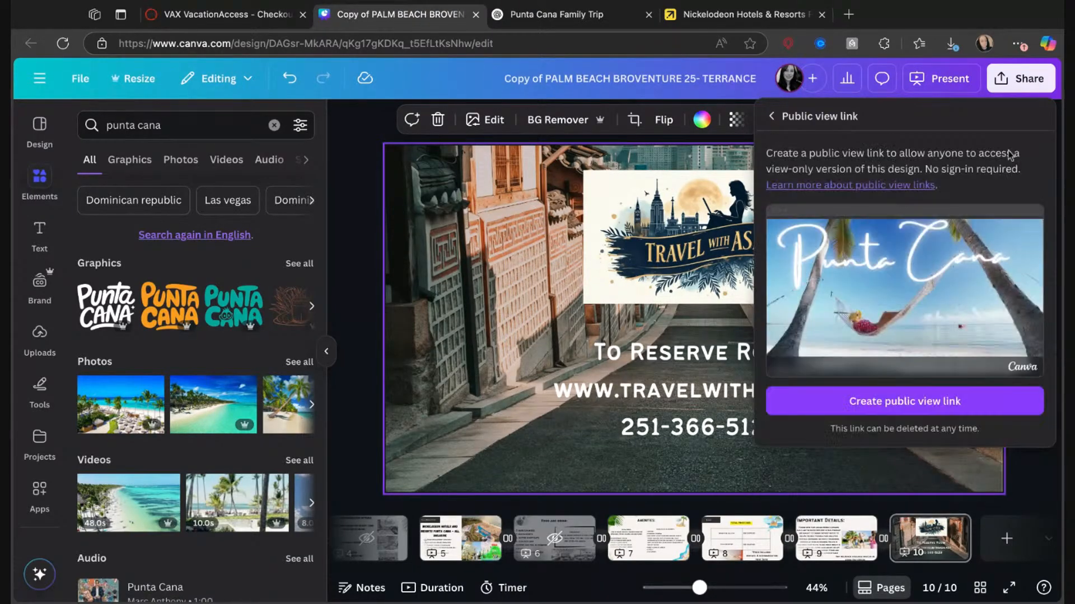
pyautogui.click(1002, 80)
pyautogui.click(1002, 80)
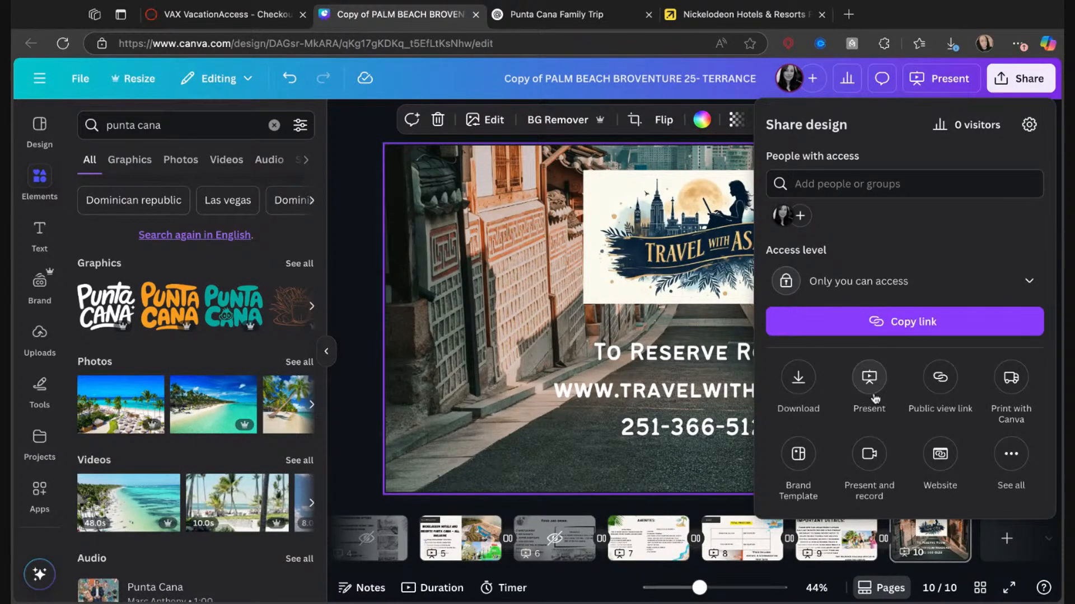
pyautogui.click(798, 453)
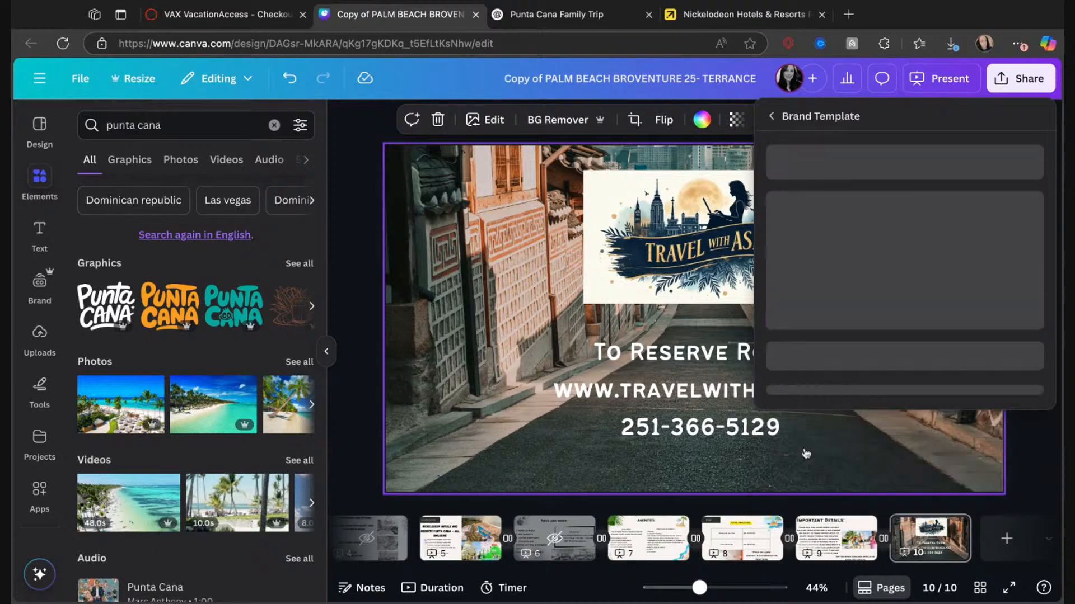
pyautogui.click(1036, 120)
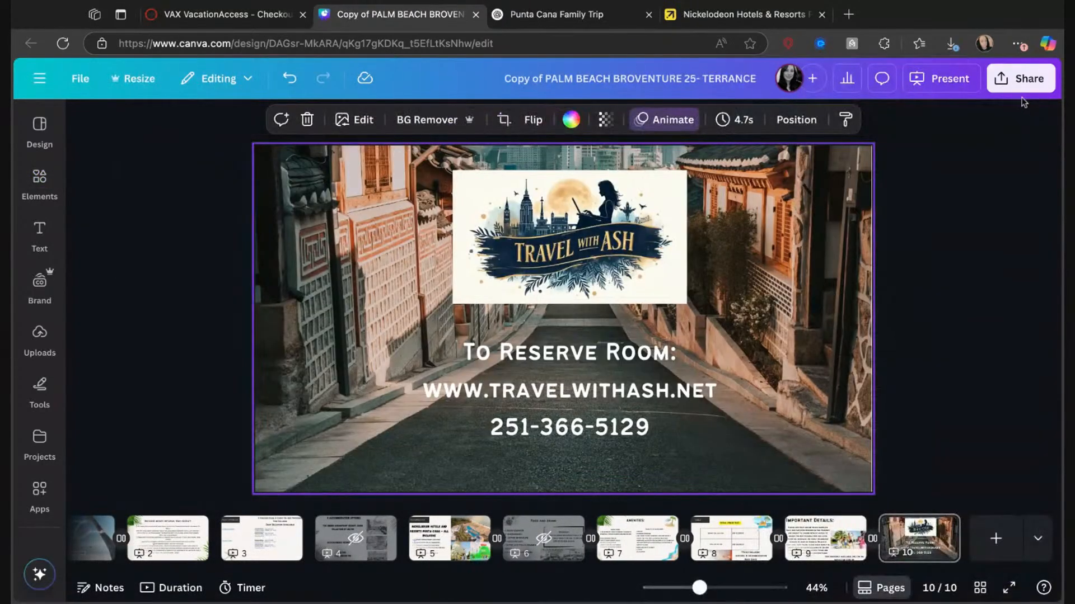
# Create a template link for the presentation through the full list of sharing options.
pyautogui.click(1023, 81)
pyautogui.click(1001, 459)
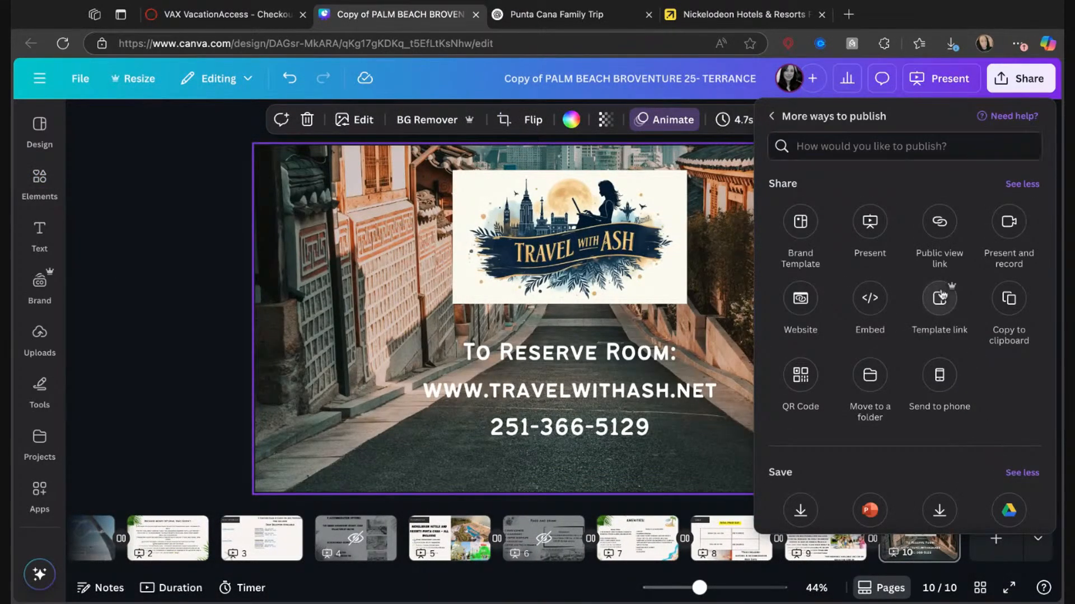
pyautogui.click(958, 305)
pyautogui.click(834, 413)
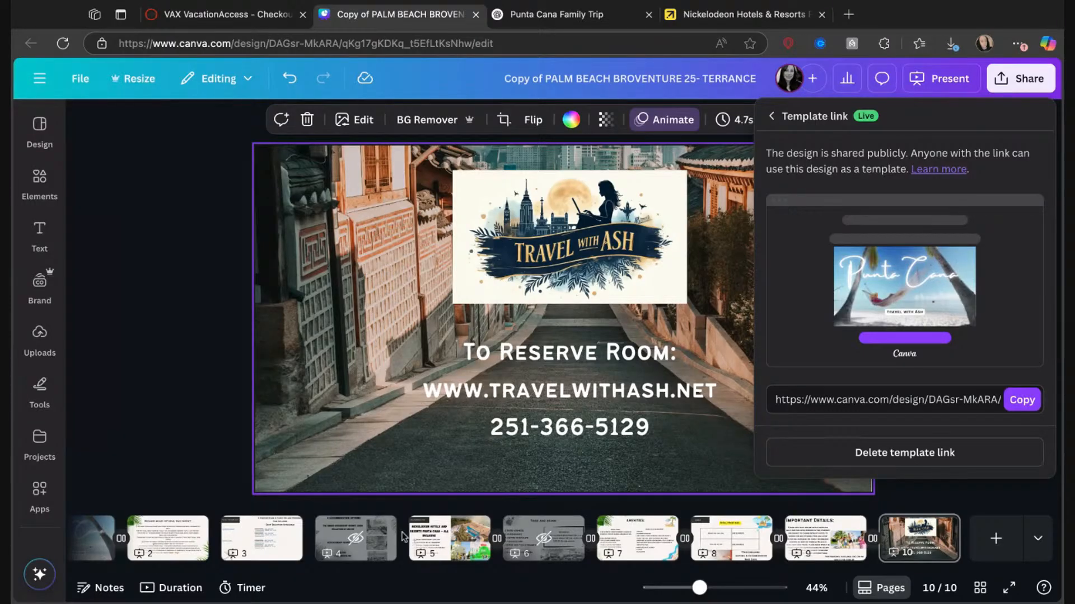
# Review the proposal's accommodation, flight information and introduction pages, and view the payment information on the VAX VacationAccess checkout page.
pyautogui.click(434, 540)
pyautogui.click(436, 527)
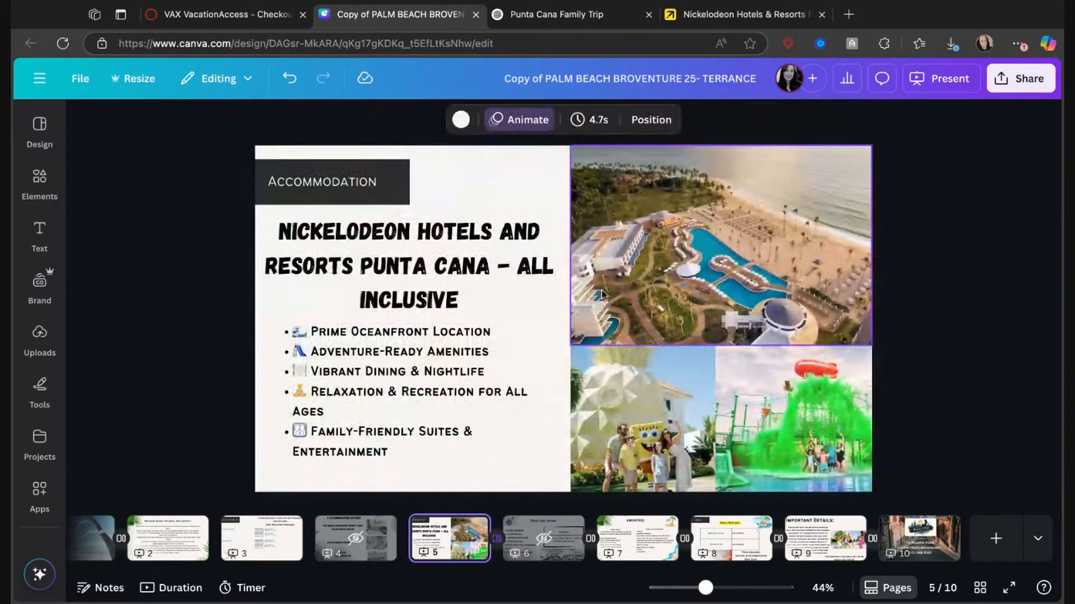
pyautogui.click(511, 120)
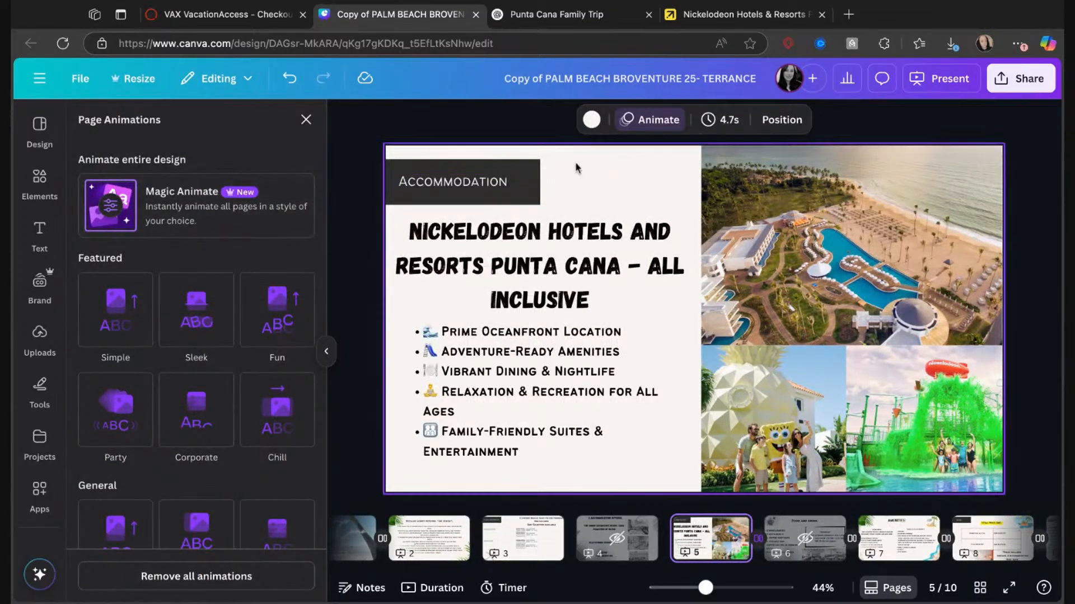
pyautogui.click(328, 363)
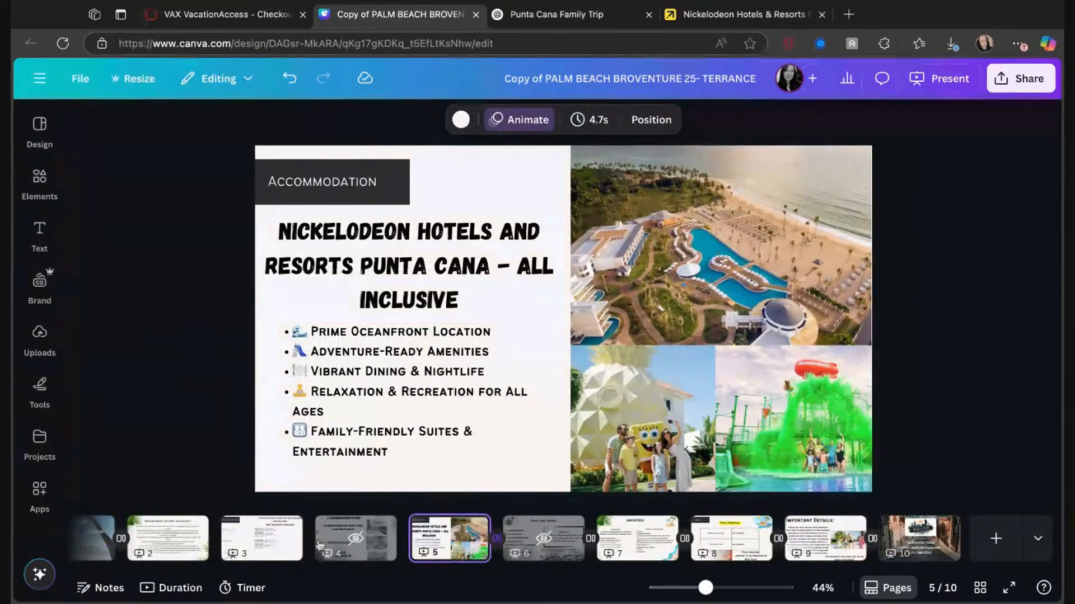
pyautogui.click(261, 537)
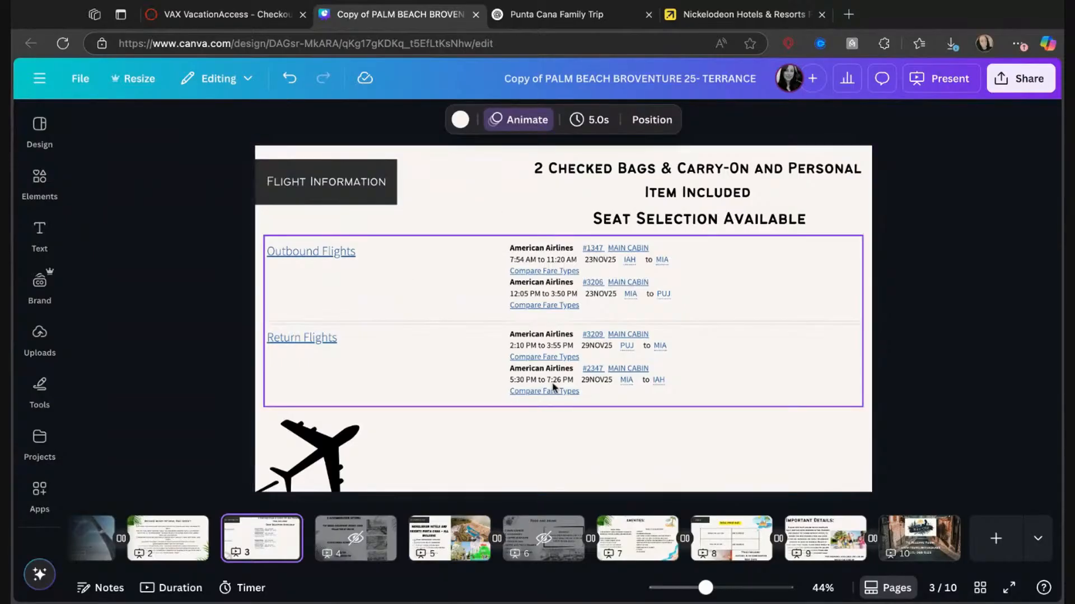
pyautogui.click(187, 536)
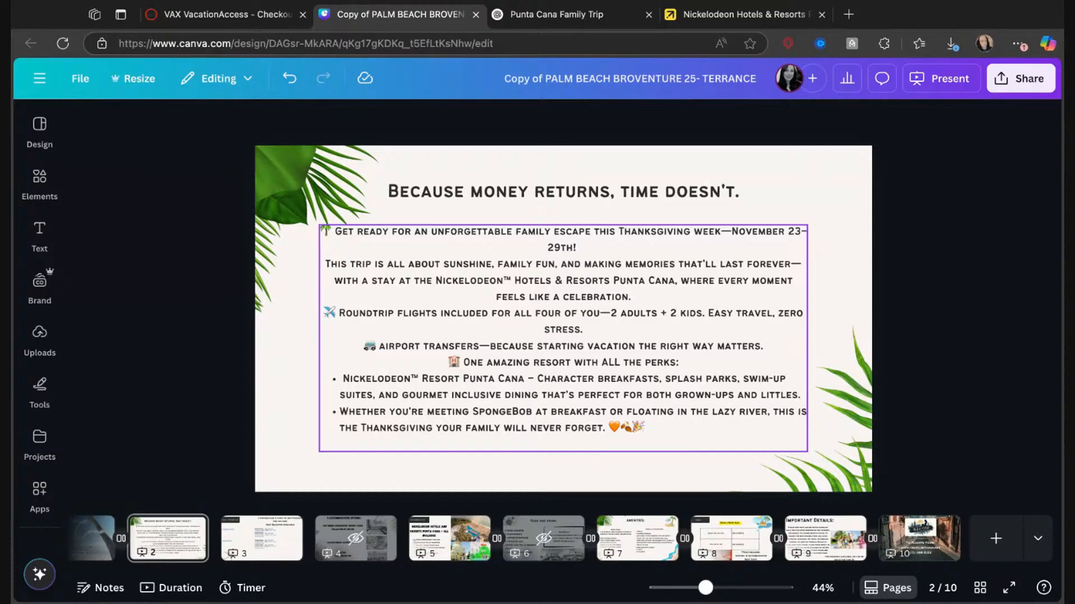
pyautogui.moveTo(169, 99); pyautogui.dragTo(389, 317)
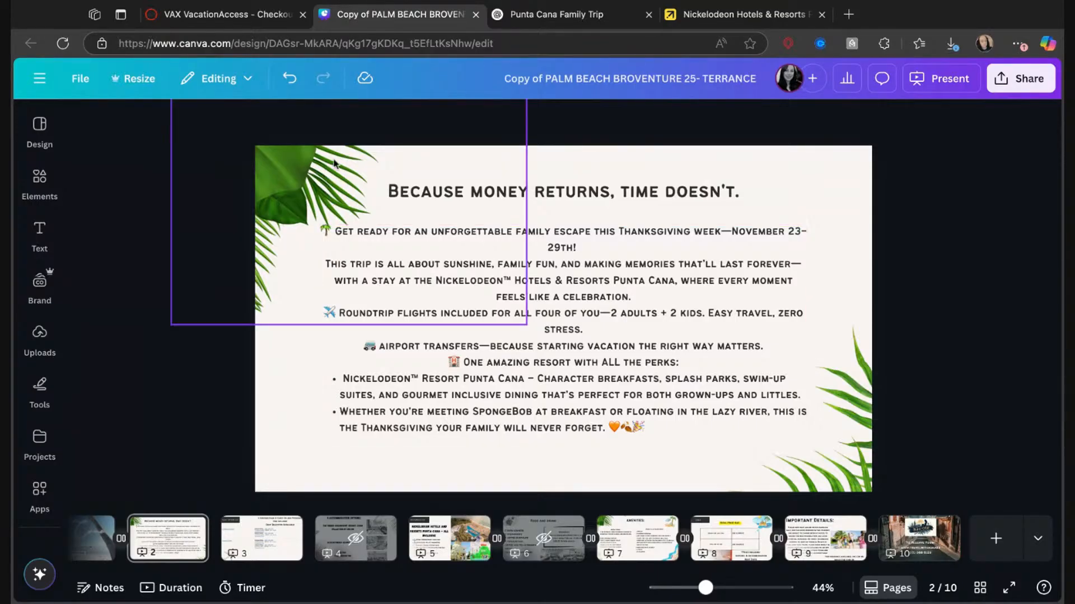
pyautogui.click(224, 14)
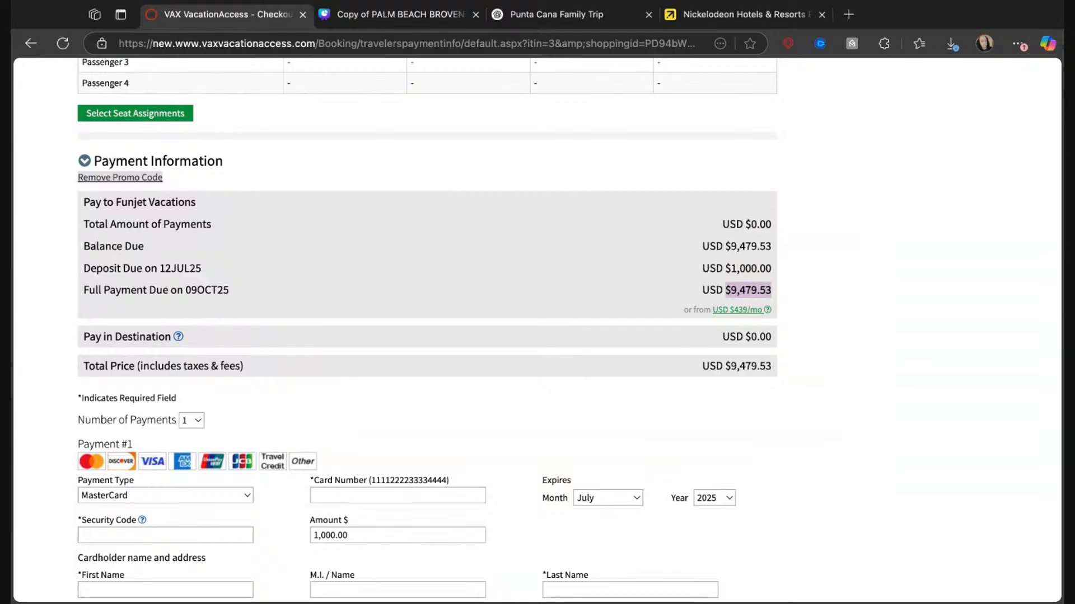
pyautogui.press('super+Tab')
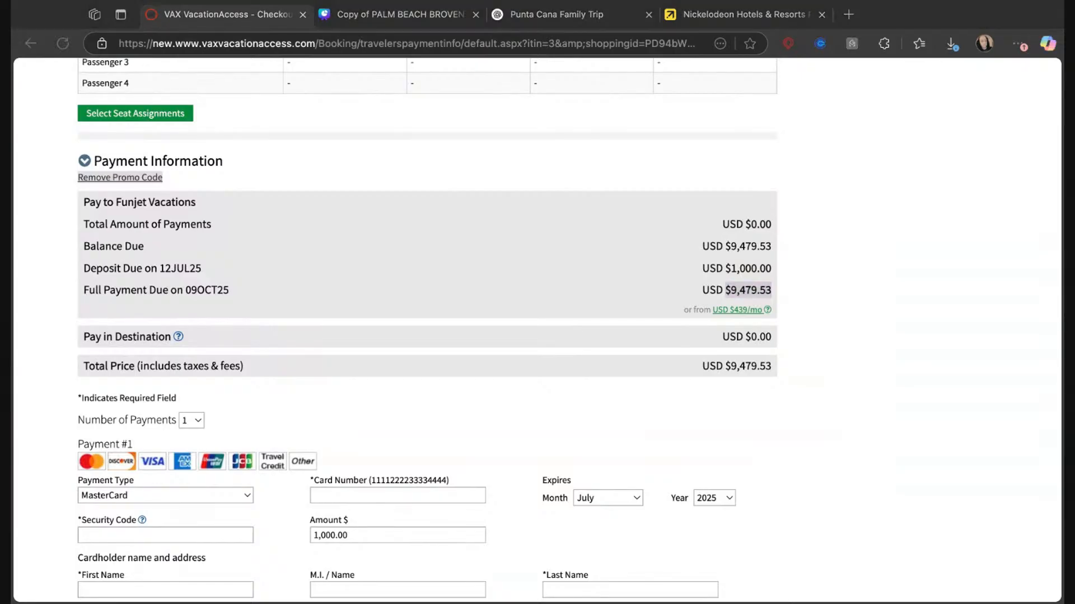